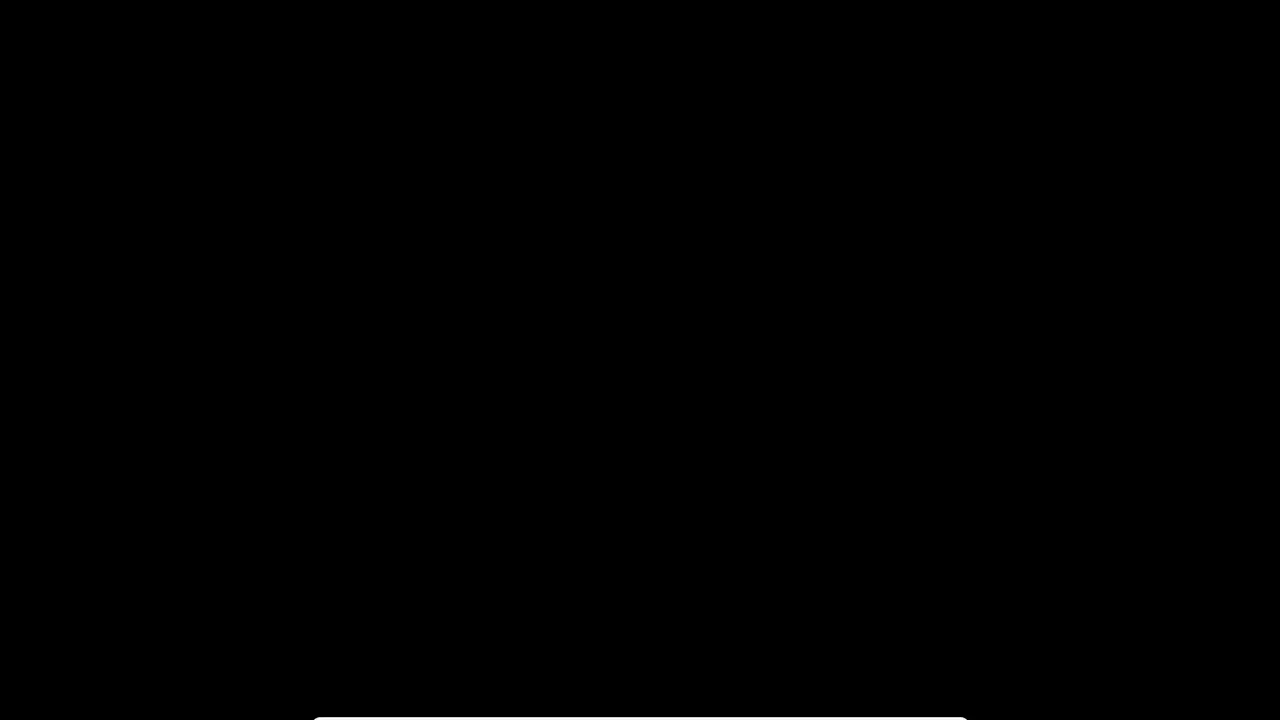
Log in to the desktop session with the account password and dismiss the wired connection notification.
type("a")
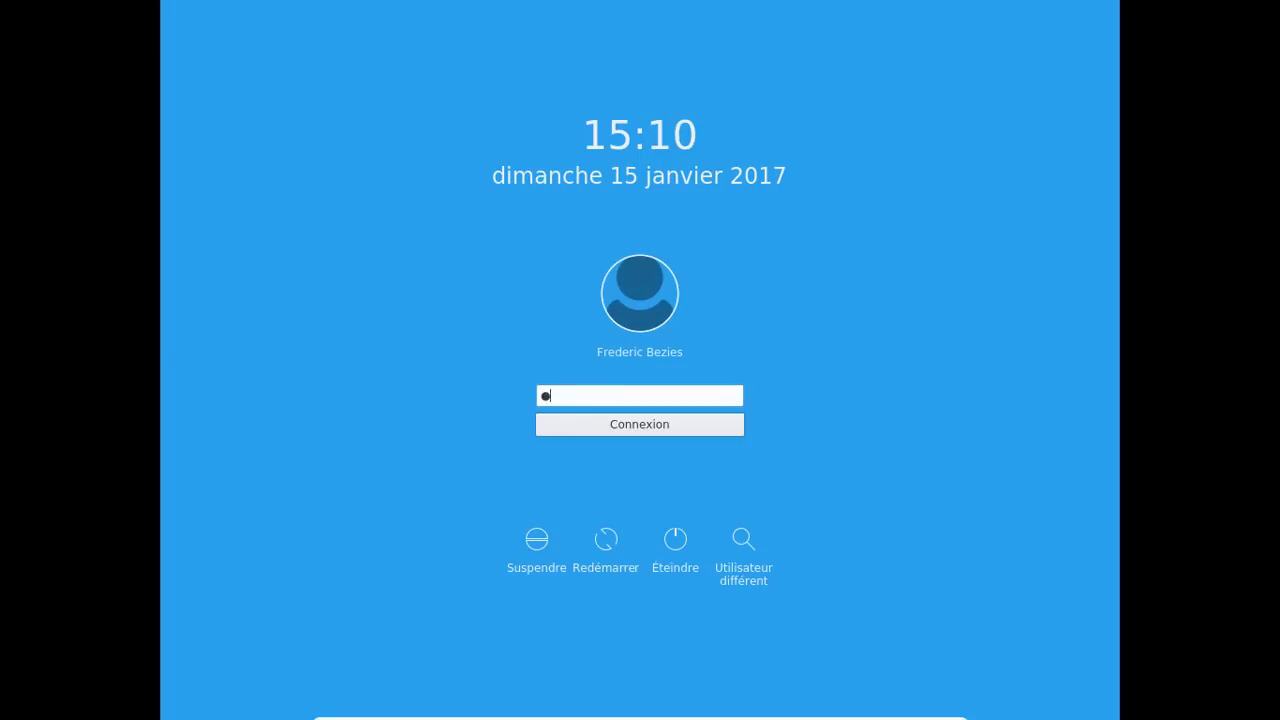
type("aaaaaaa")
key("Return")
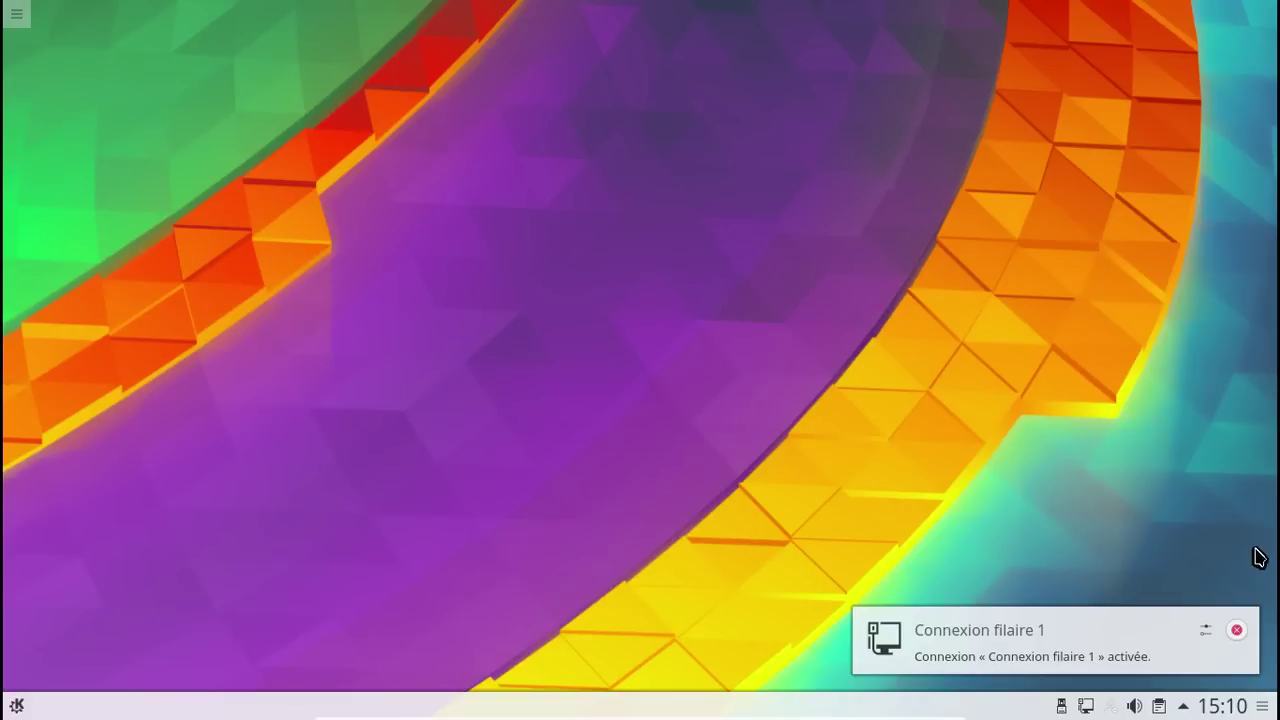
left_click(1237, 630)
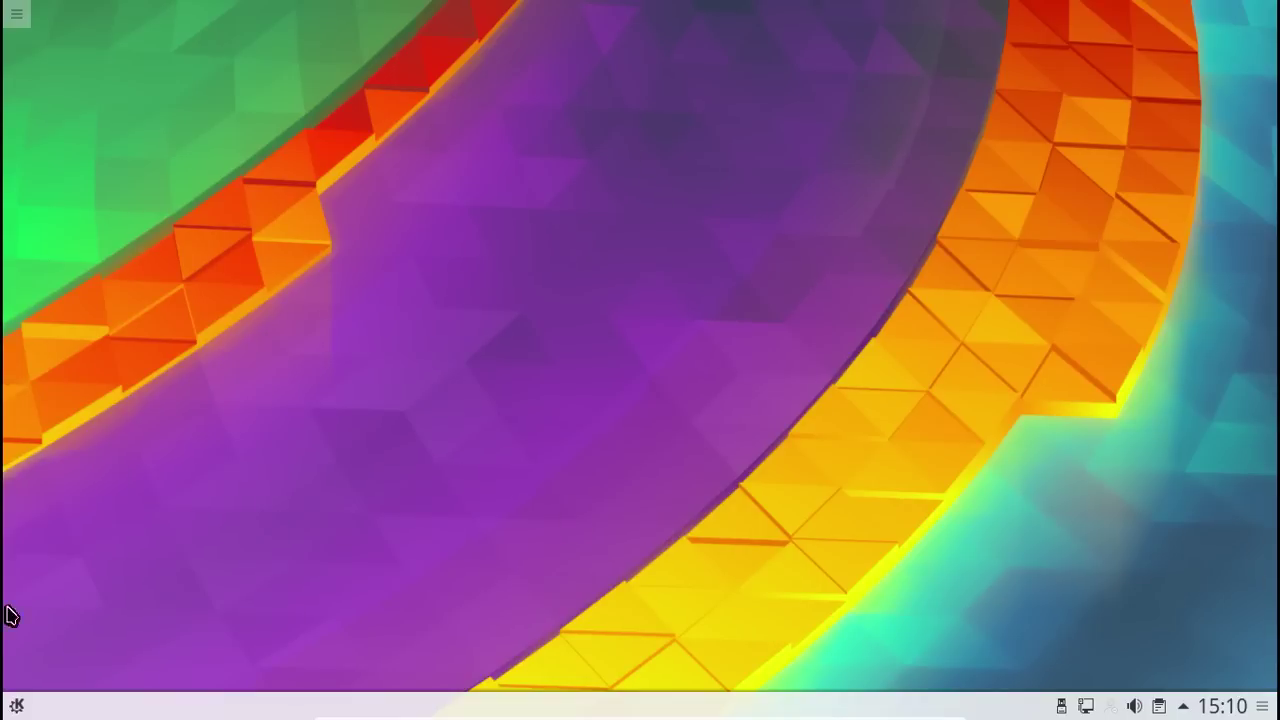
Search the applications for "sys", open the system monitor to check the memory usage, and close it.
left_click(20, 706)
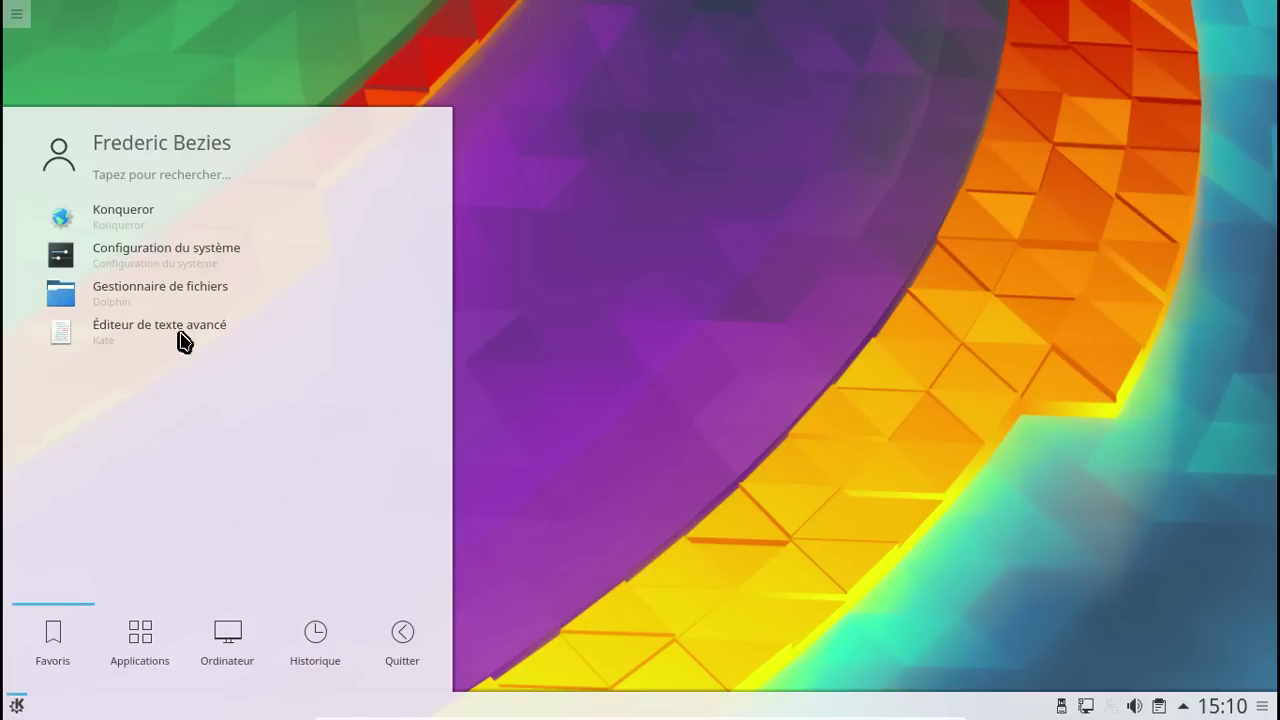
left_click(147, 176)
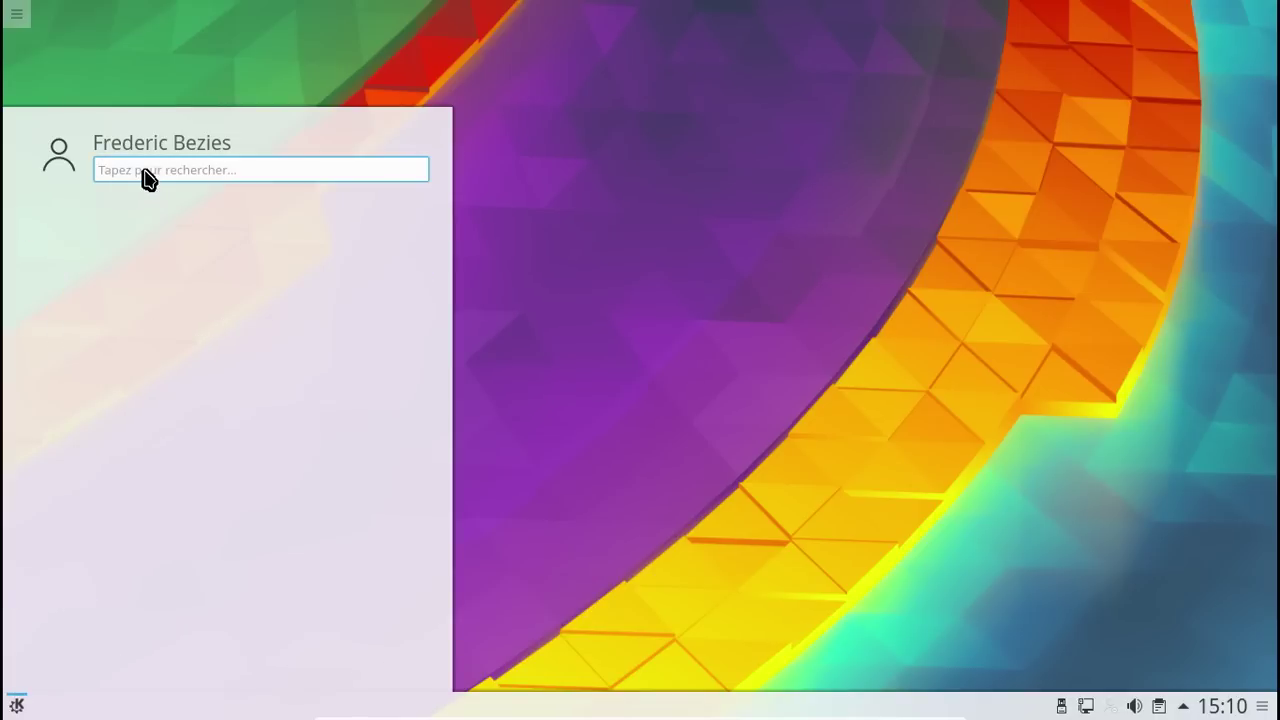
type("sys")
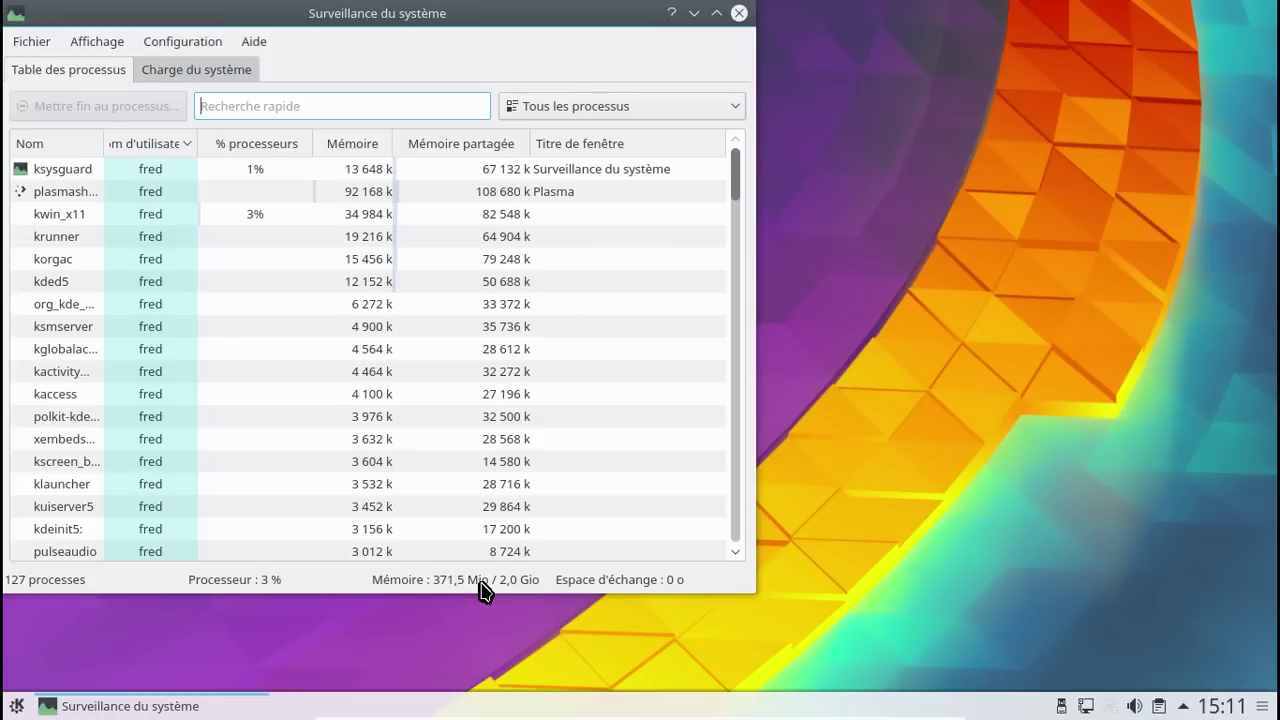
left_click(737, 19)
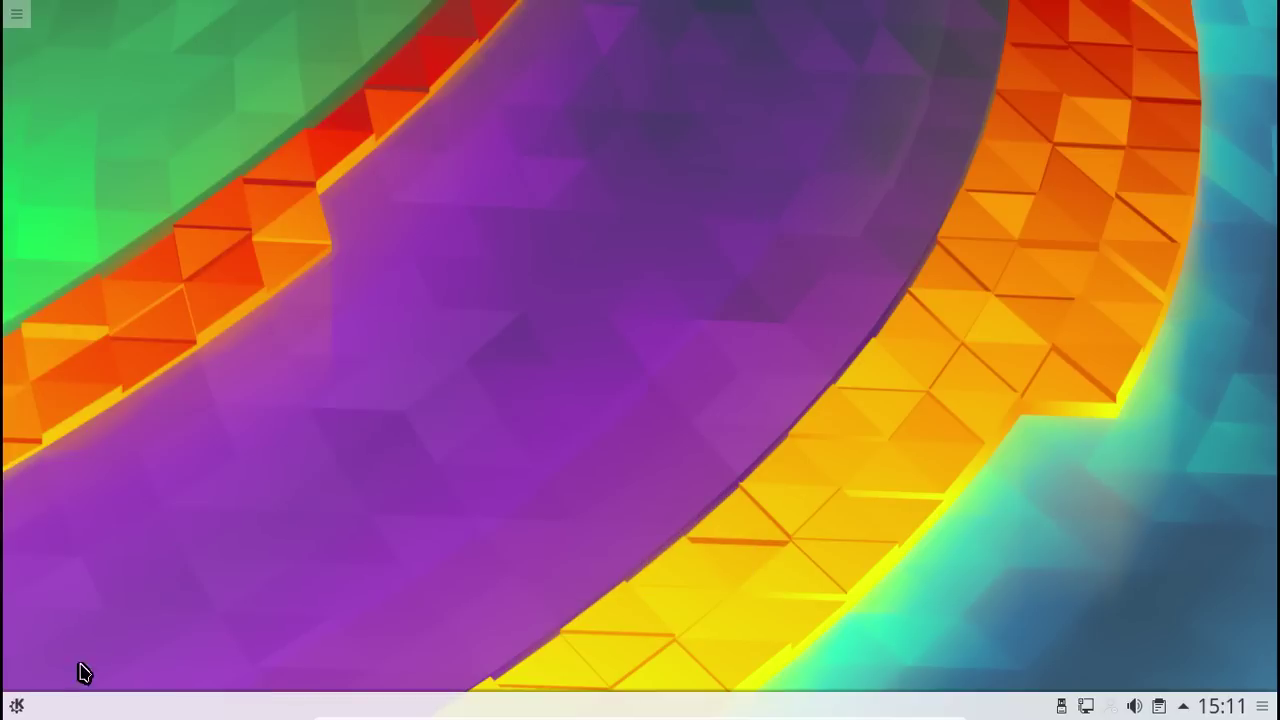
Try to launch Konqueror from the favourite applications.
left_click(17, 709)
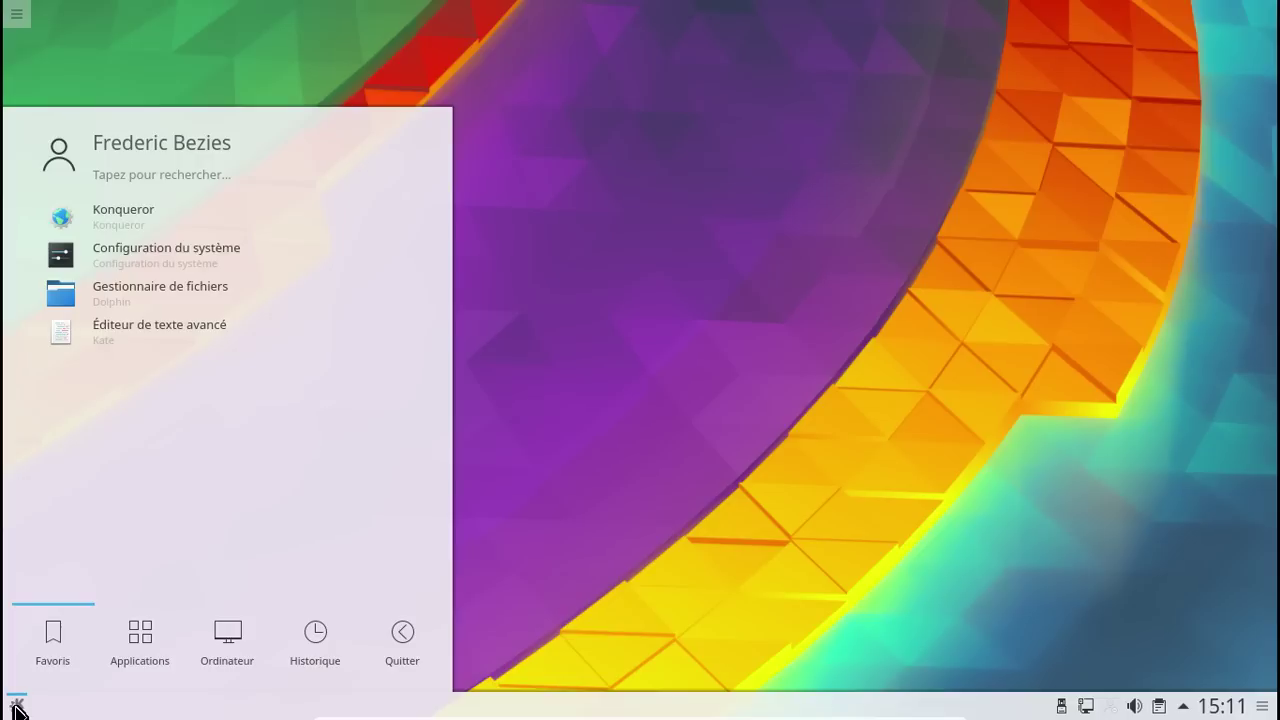
left_click(150, 180)
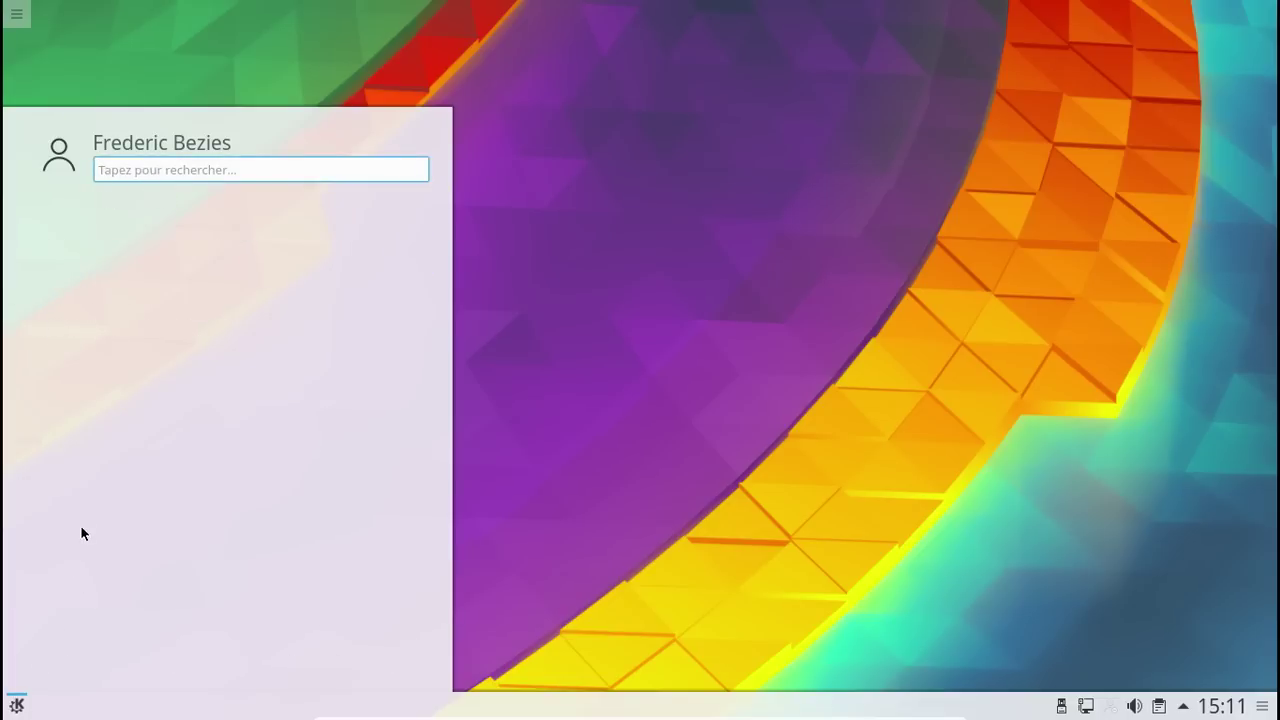
left_click(126, 222)
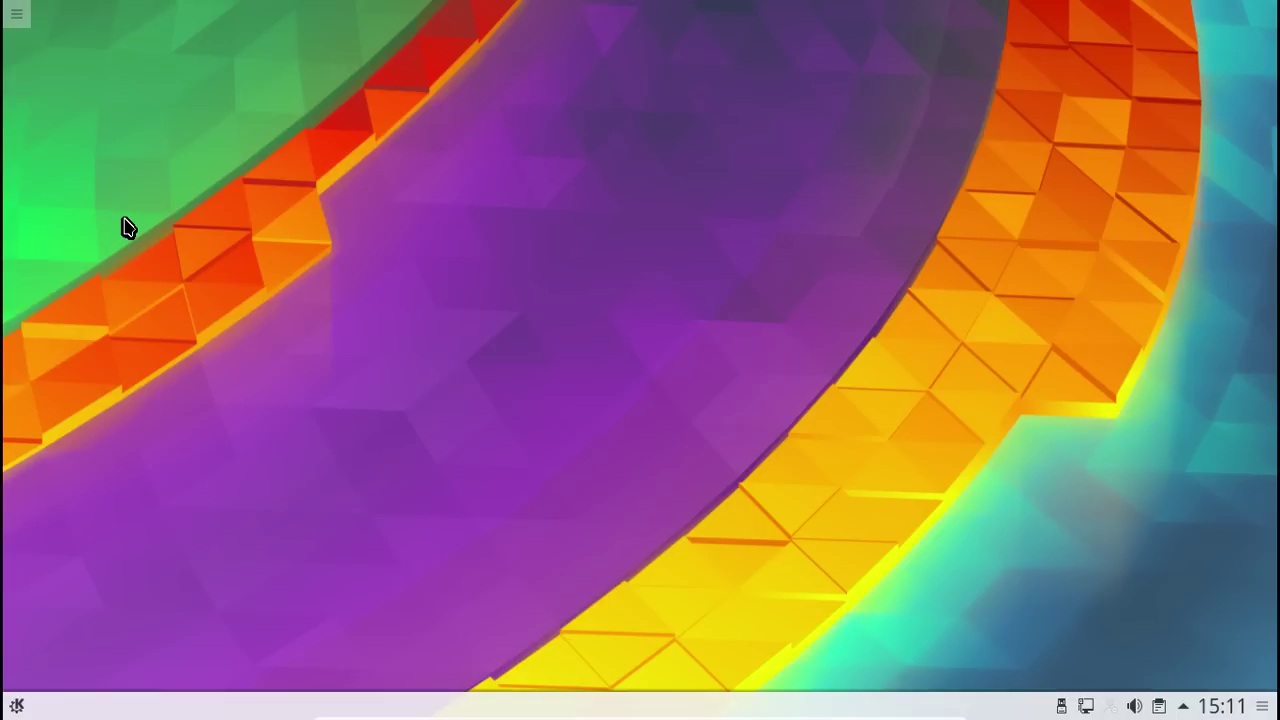
left_click(13, 706)
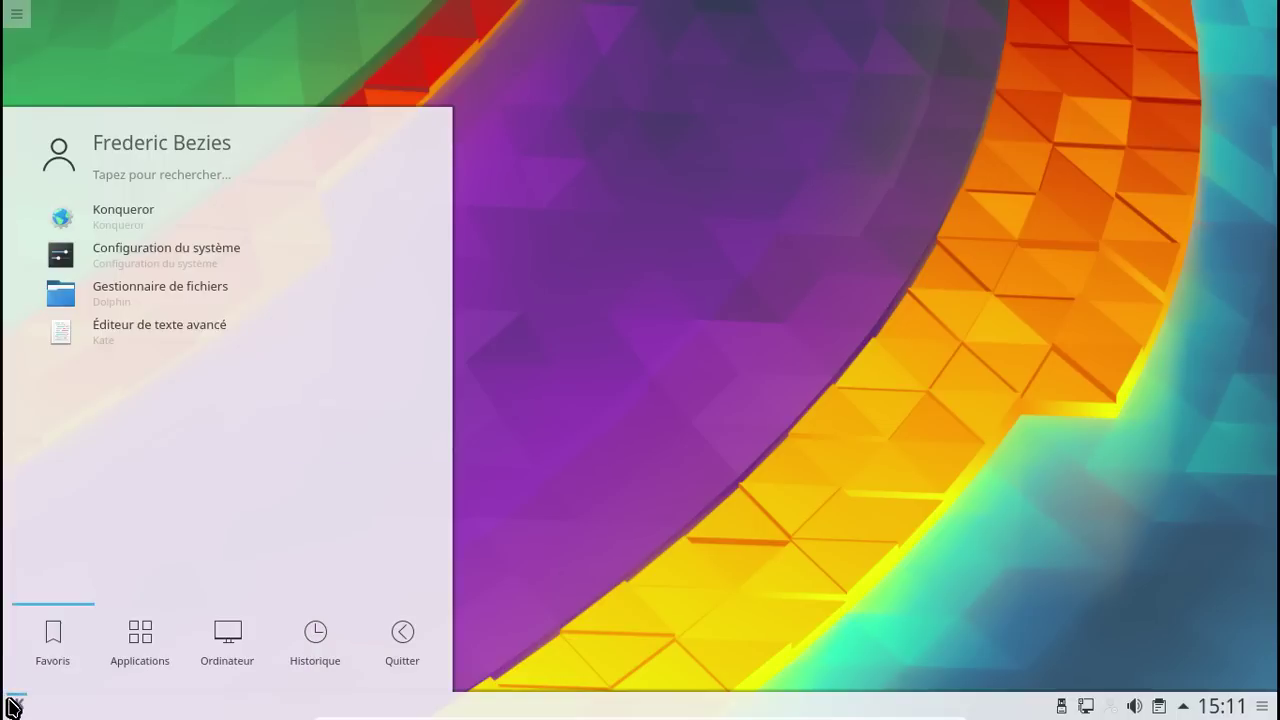
left_click(124, 224)
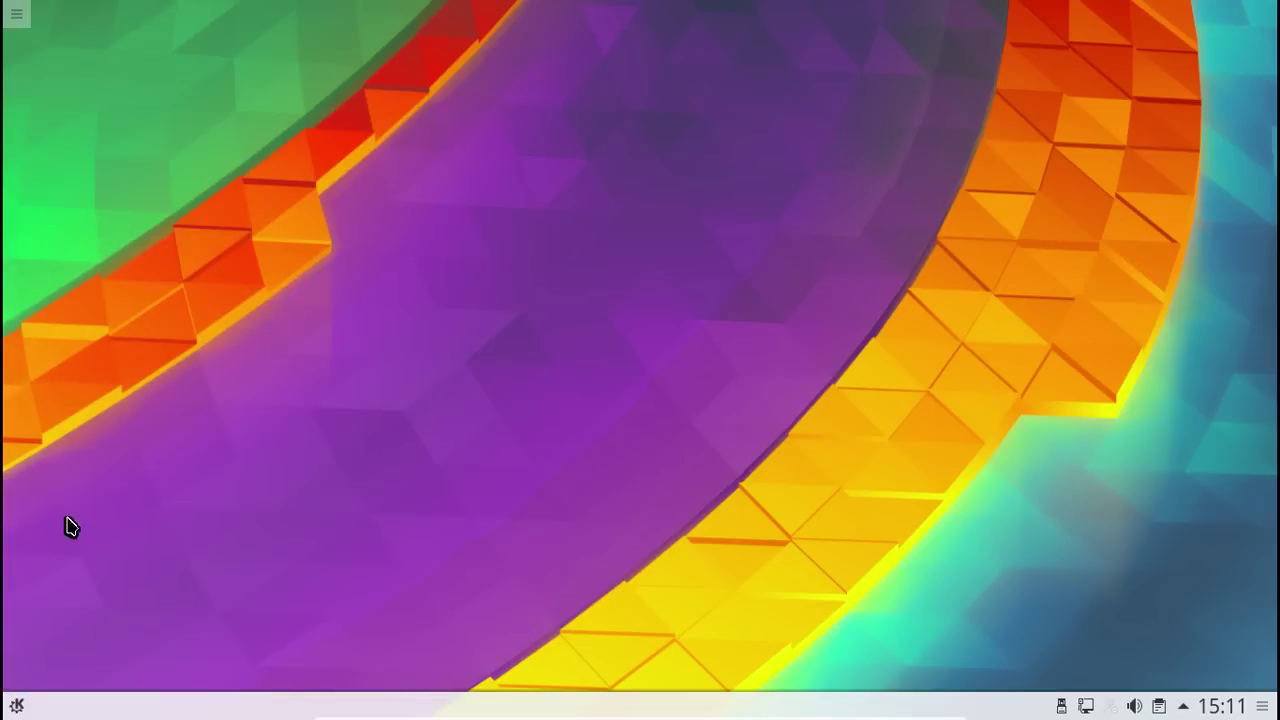
Search the applications for "konsole" and launch the Konsole terminal.
left_click(17, 706)
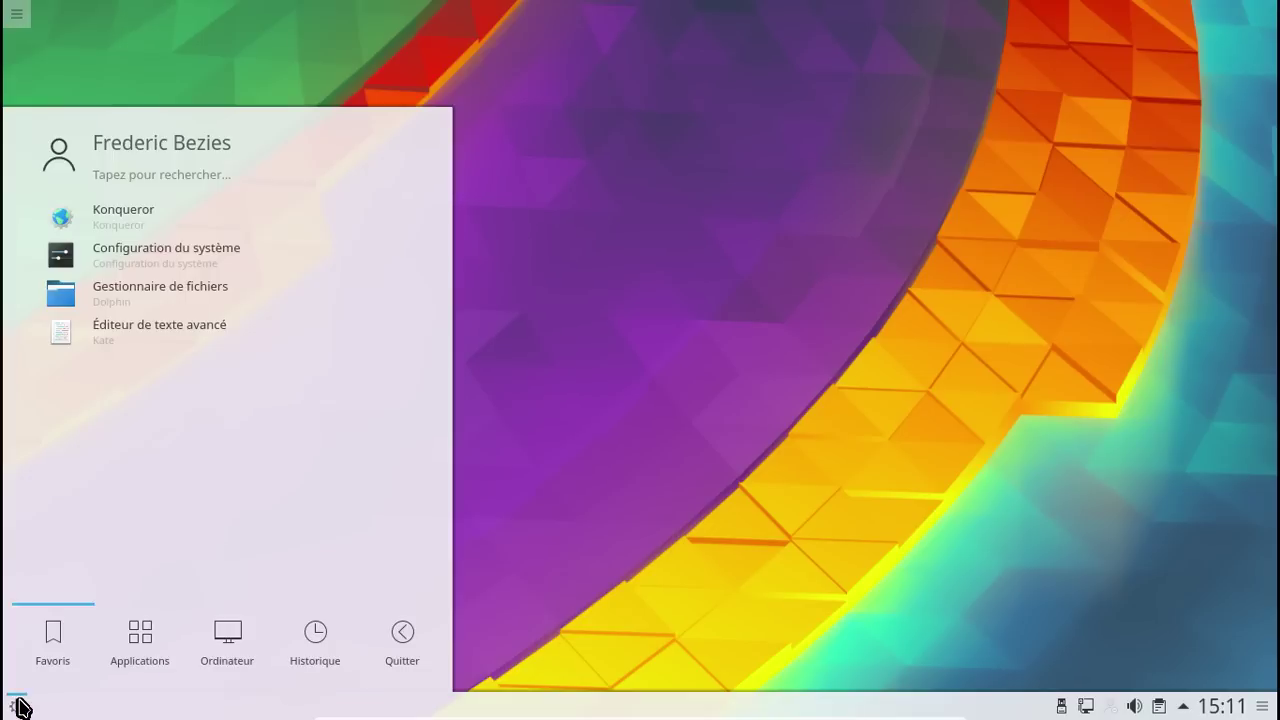
left_click(145, 180)
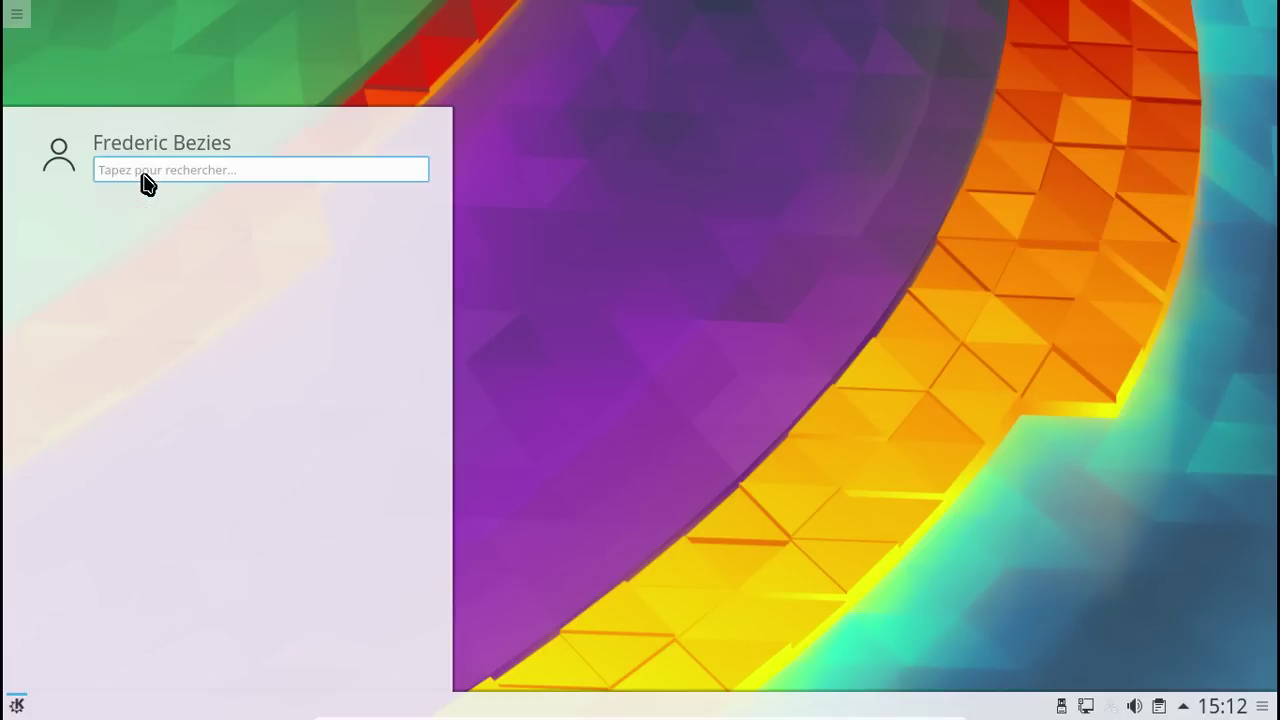
type("kosole")
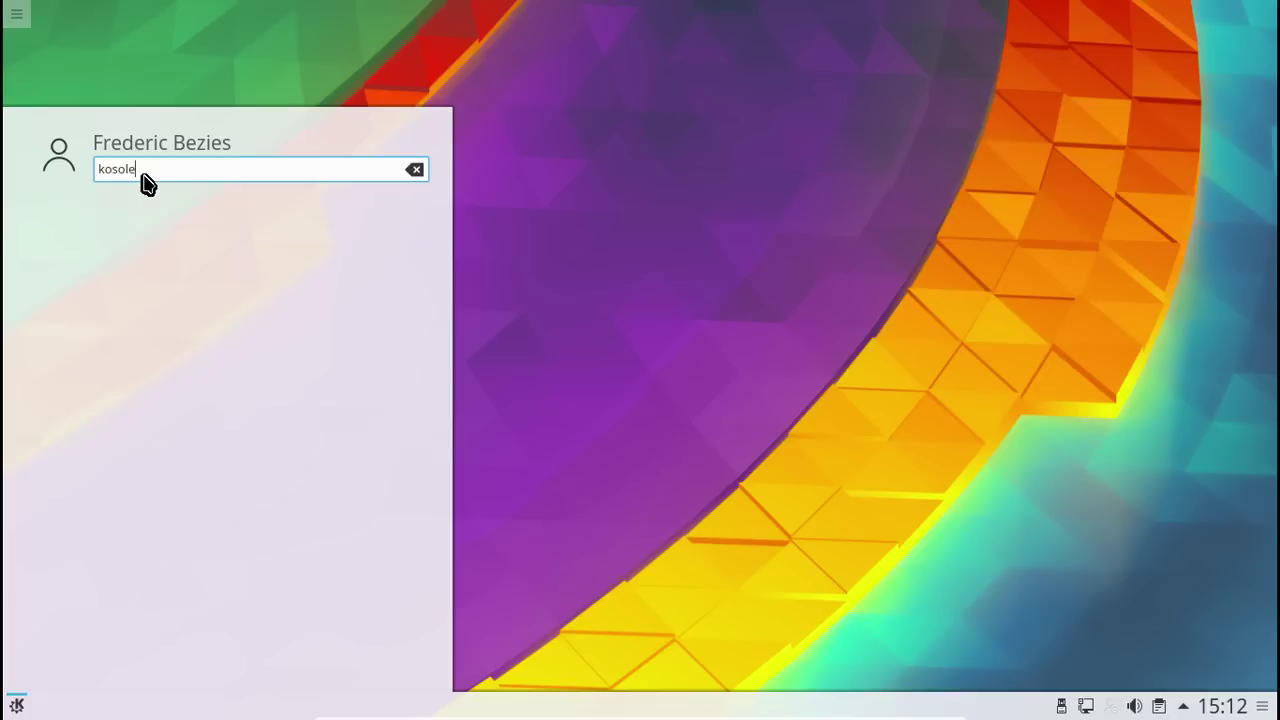
key("BackSpace")
key("BackSpace")
key("BackSpace")
type("nsole")
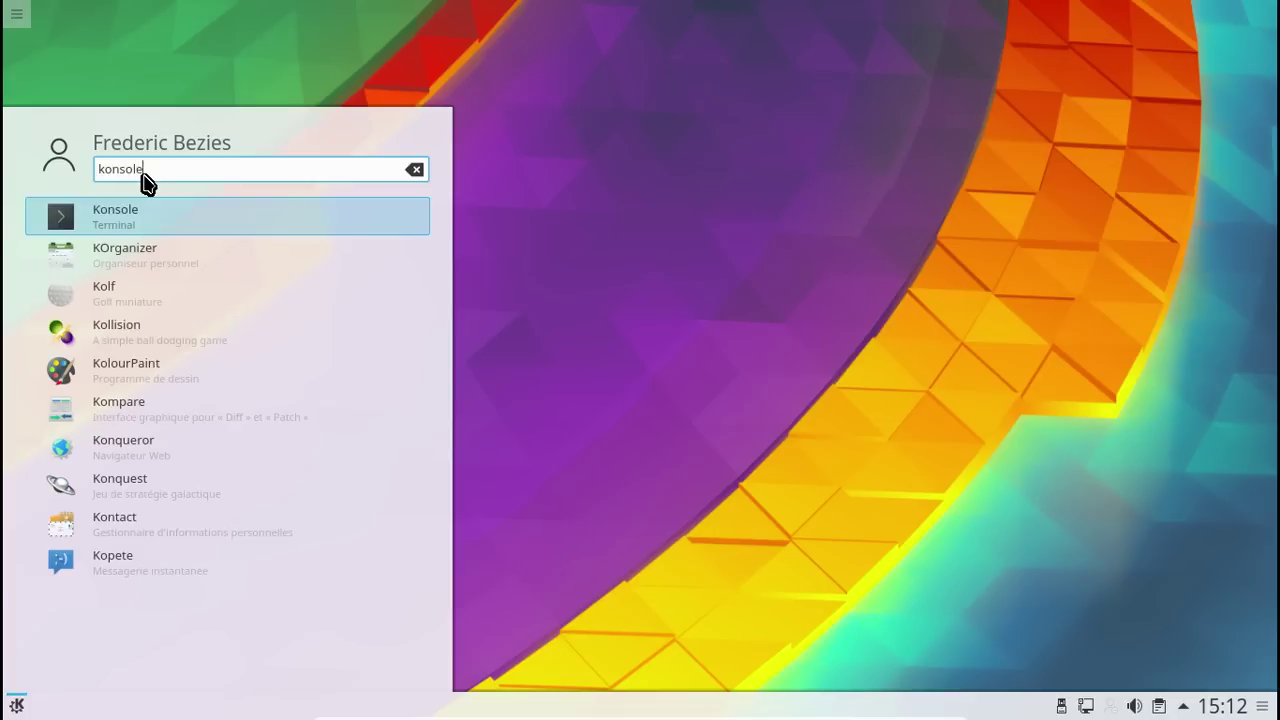
key("Return")
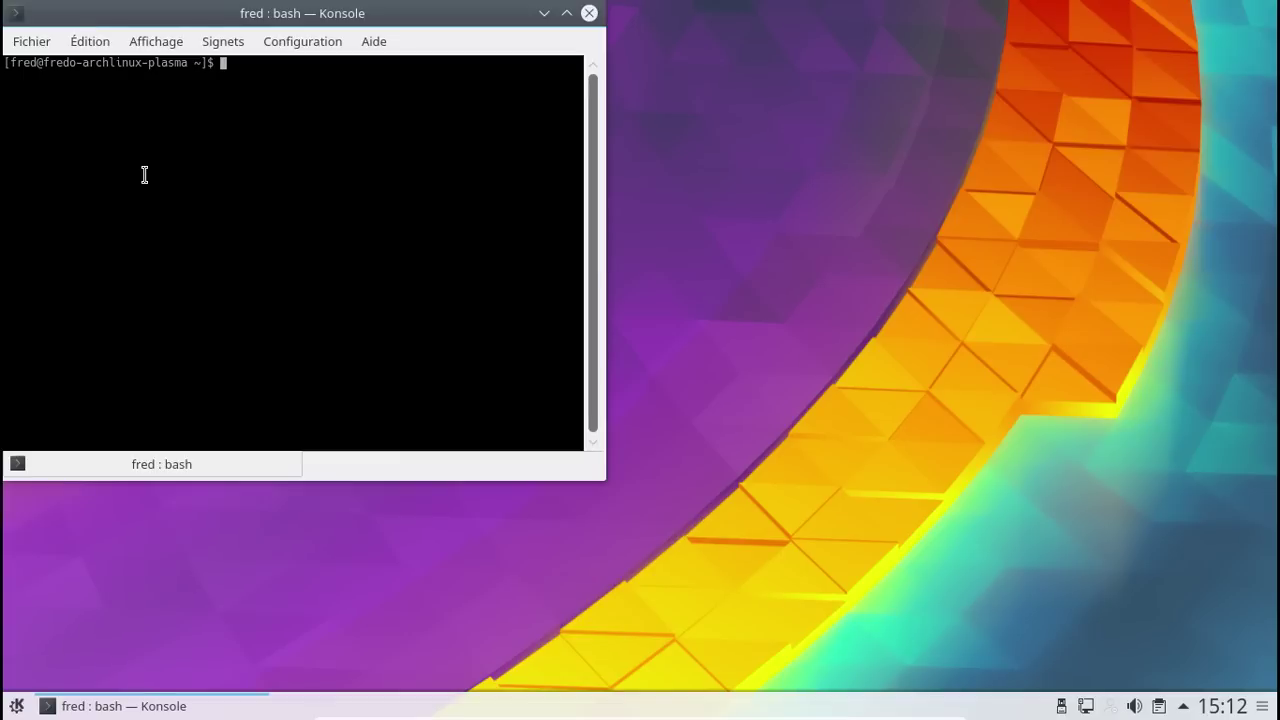
Start Konqueror as a background process from the terminal, and close both the terminal and the browser window.
type("konsq")
key("BackSpace")
key("BackSpace")
type("que")
key("Tab")
type("&")
key("Return")
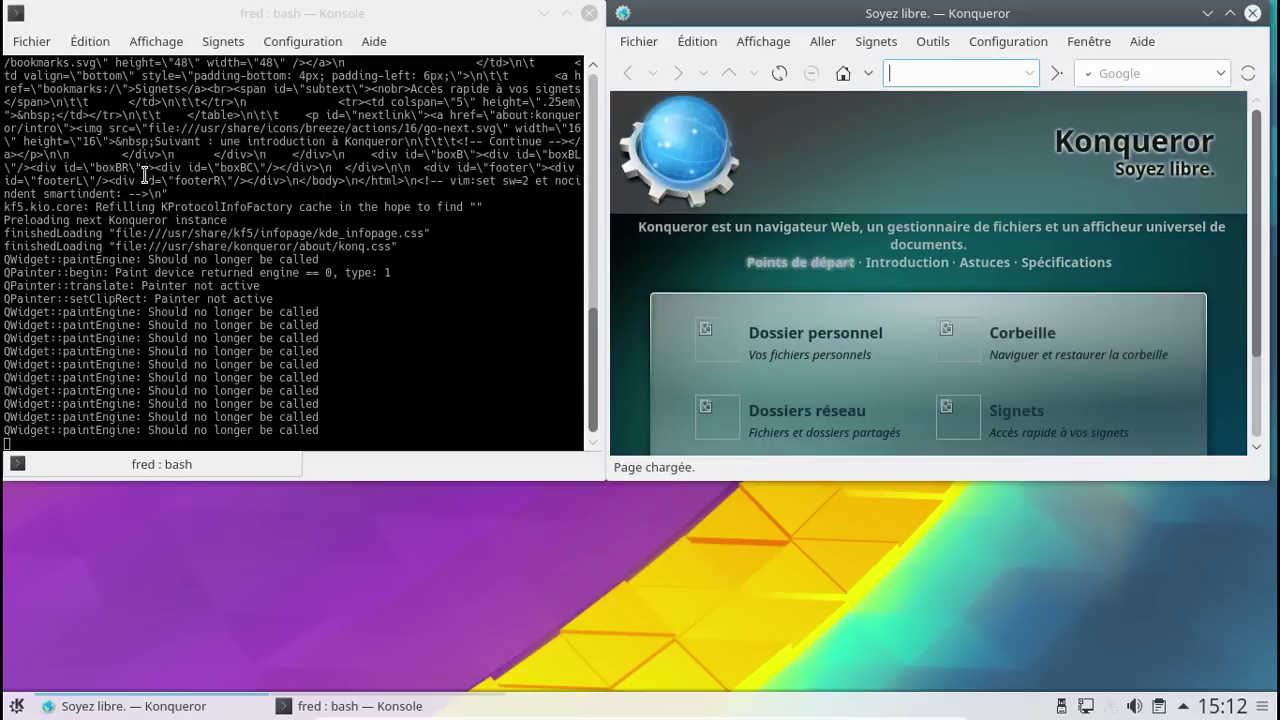
left_click(589, 13)
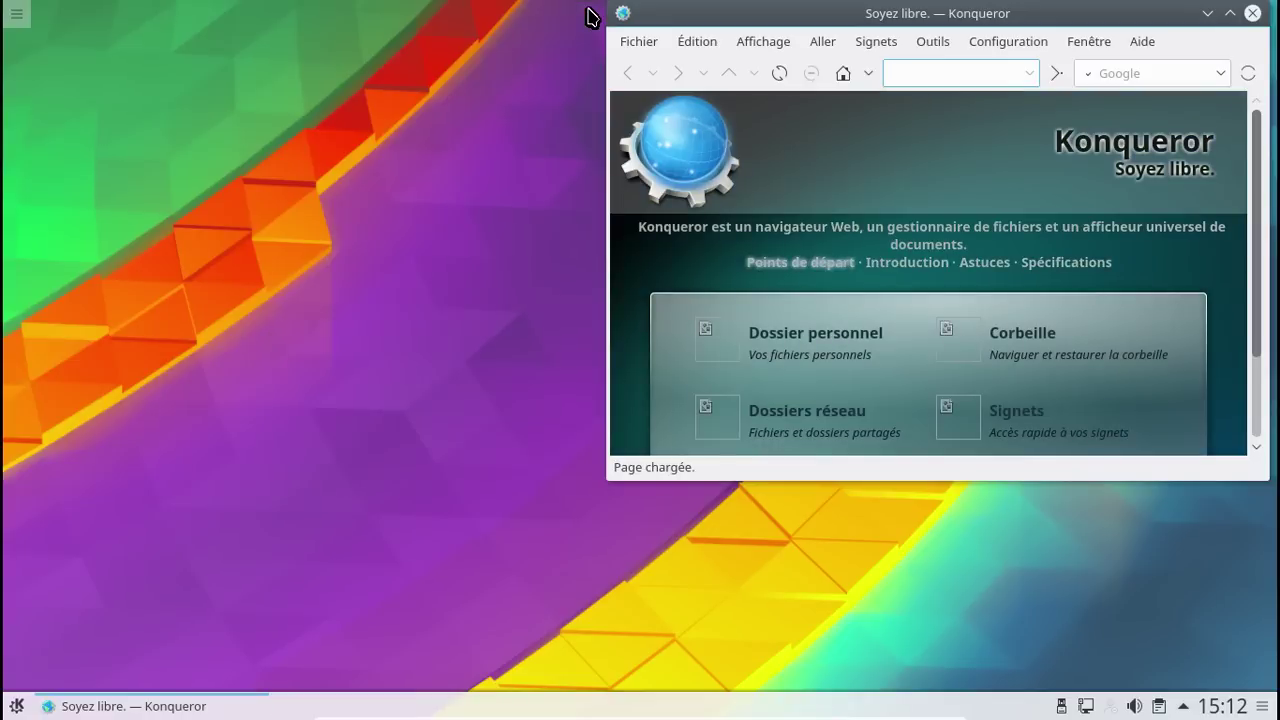
left_click(1252, 13)
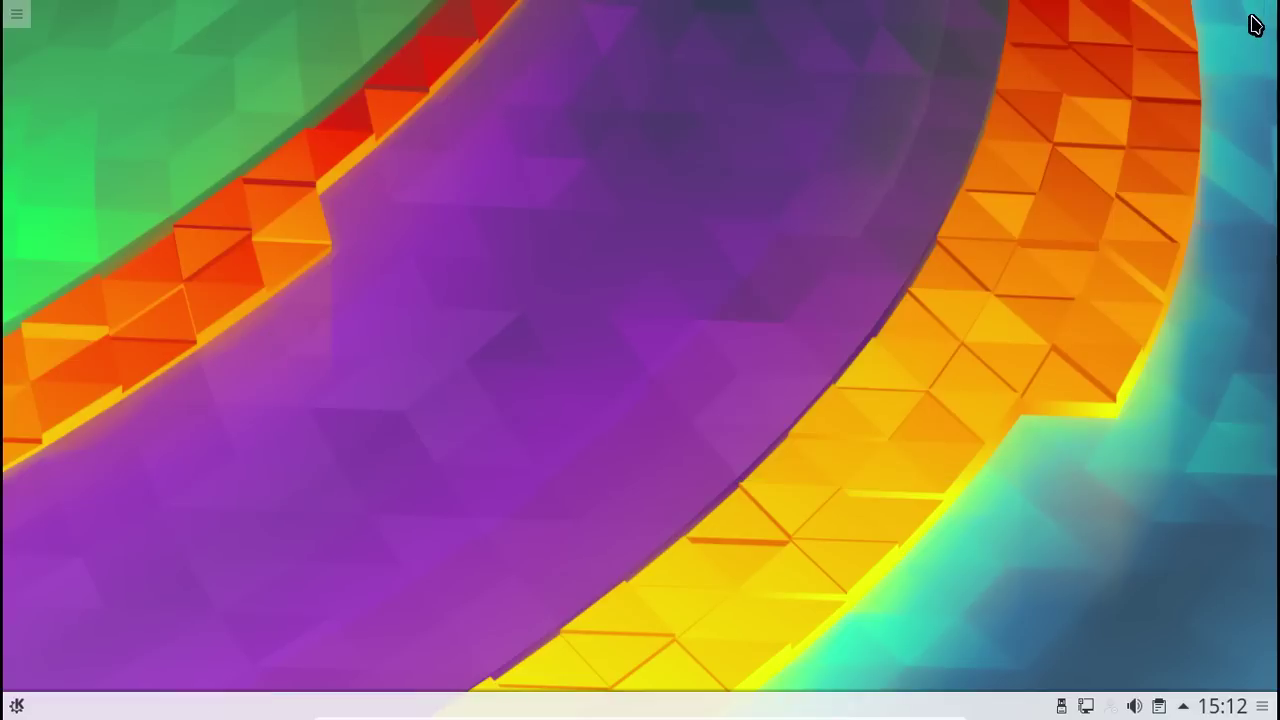
Launch Konqueror from the favourite applications and enlarge its window.
left_click(17, 705)
left_click(137, 226)
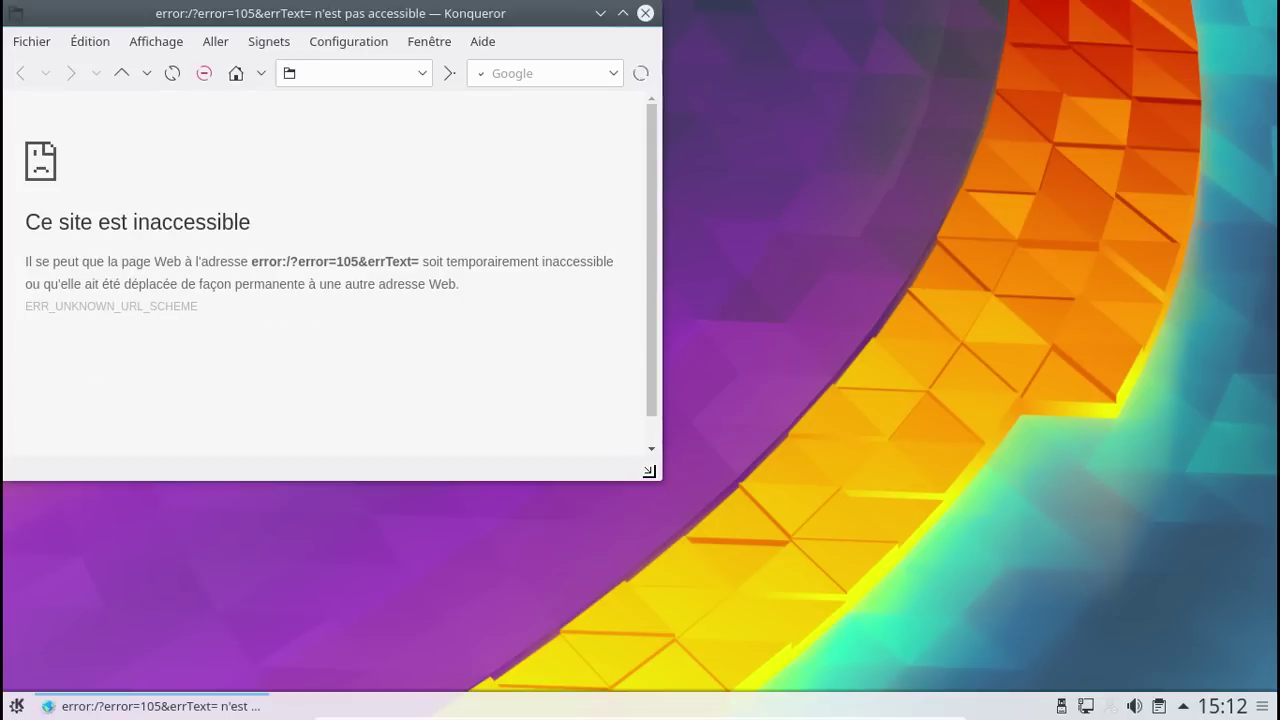
left_click_drag(672, 488, 866, 620)
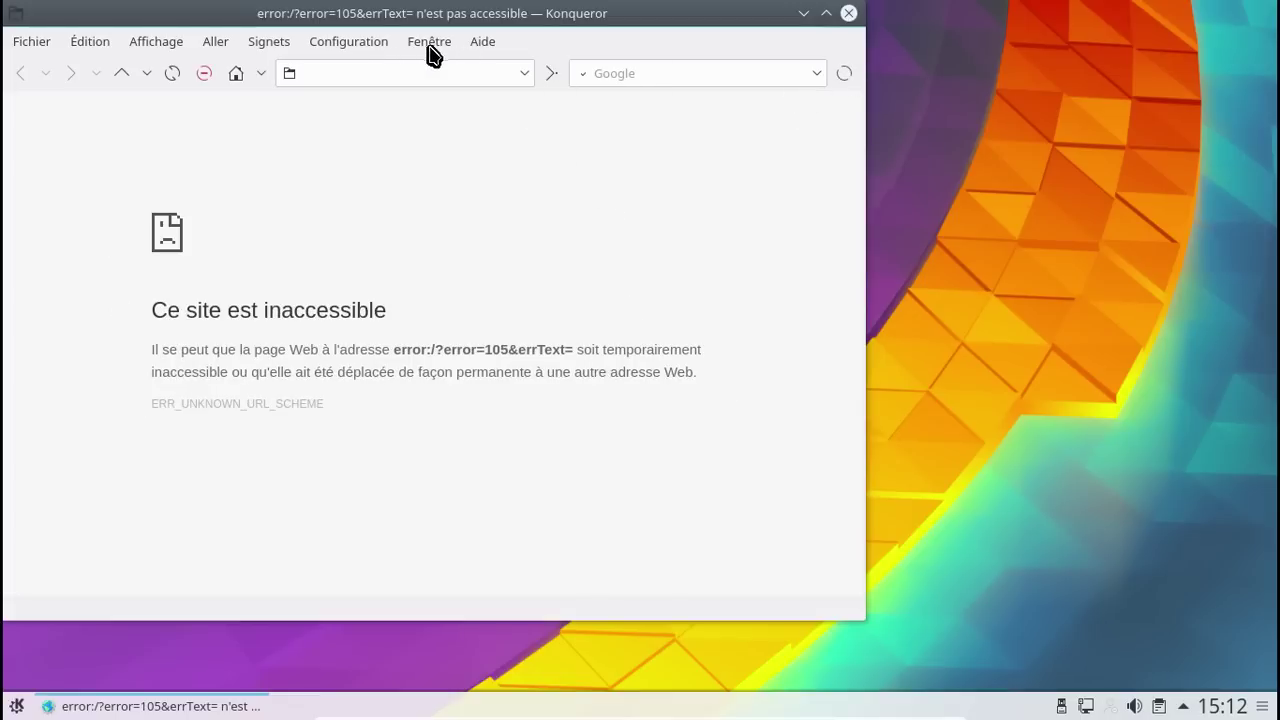
Check the default web browsing engine in Konqueror's general settings, keeping WebEngine.
left_click(370, 45)
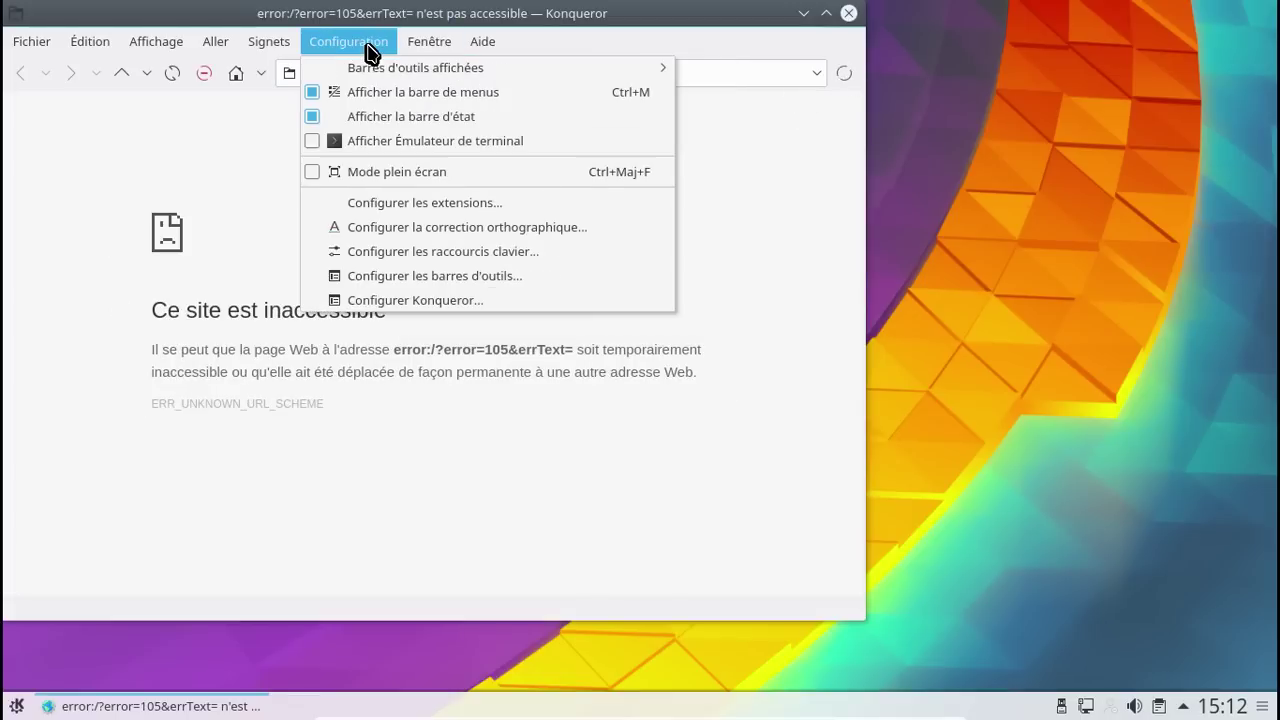
left_click(416, 300)
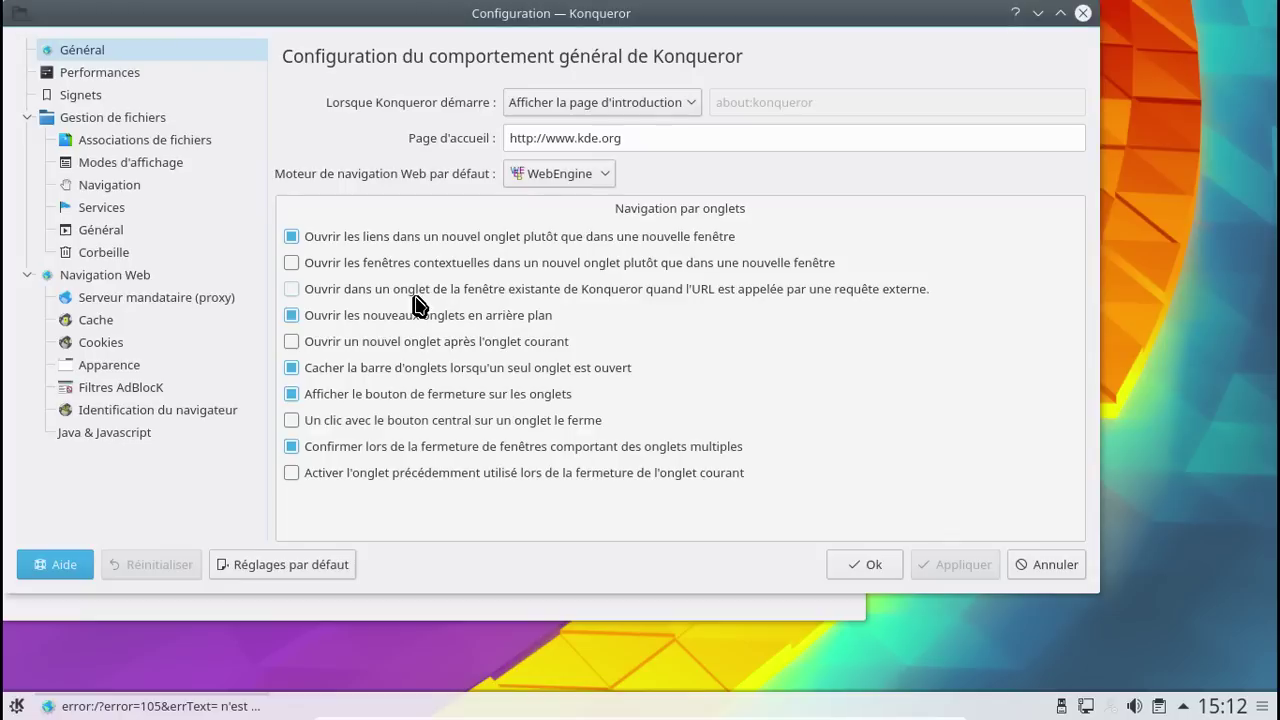
left_click(551, 180)
left_click(549, 180)
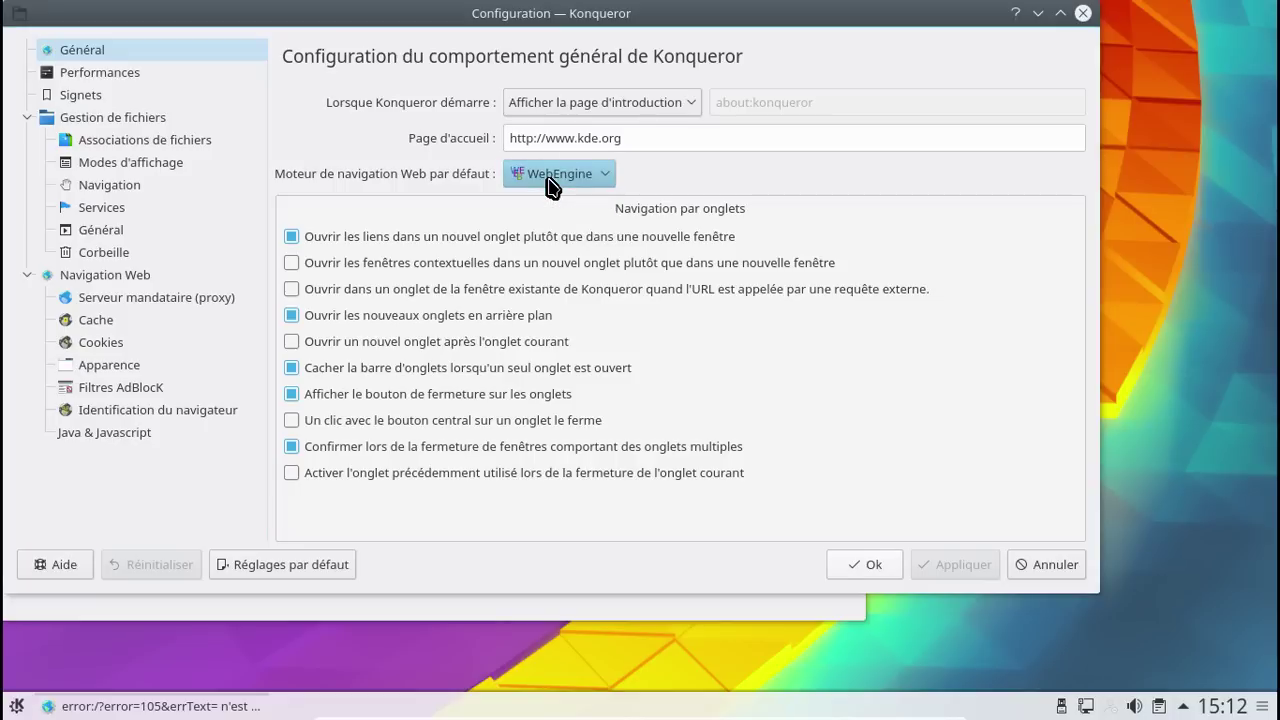
left_click(871, 566)
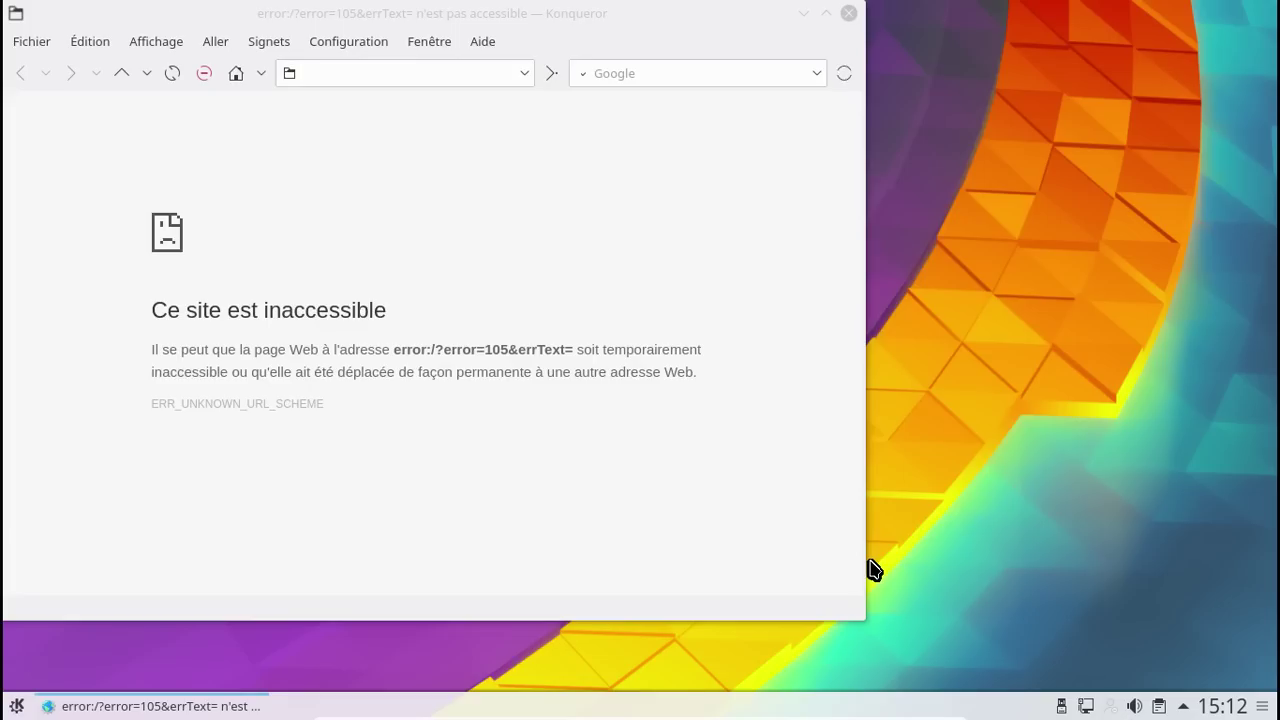
Load html5test.com in Konqueror to view the browser's HTML5 score.
left_click(329, 72)
type("html")
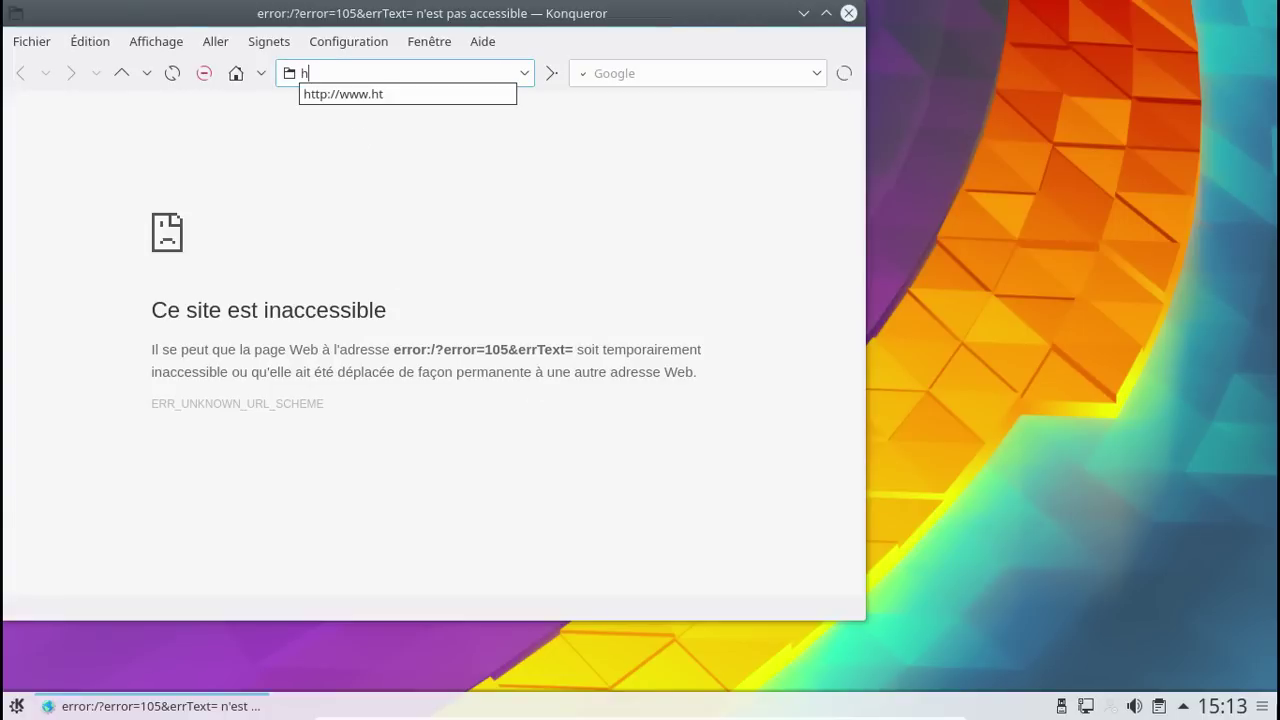
type("5test.com")
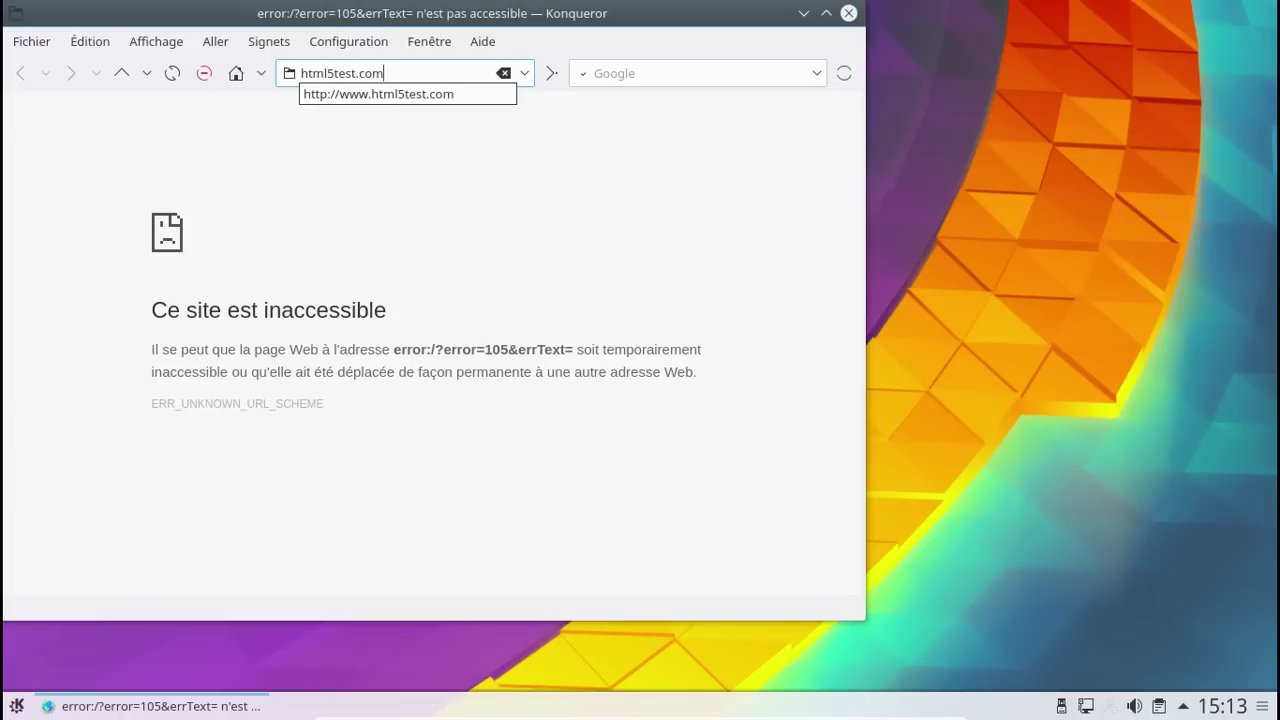
key("Return")
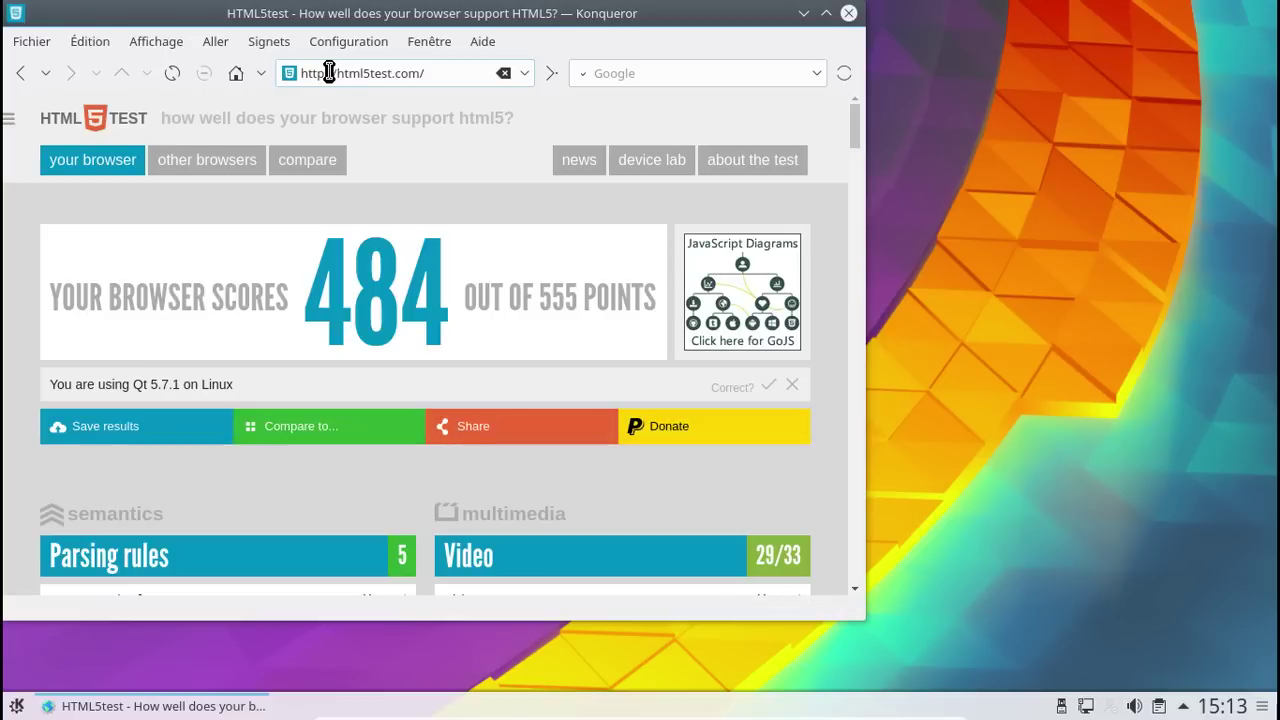
Go to the Arch User Repository site at aur.archlinux.org.
left_click(450, 76)
type("aur.")
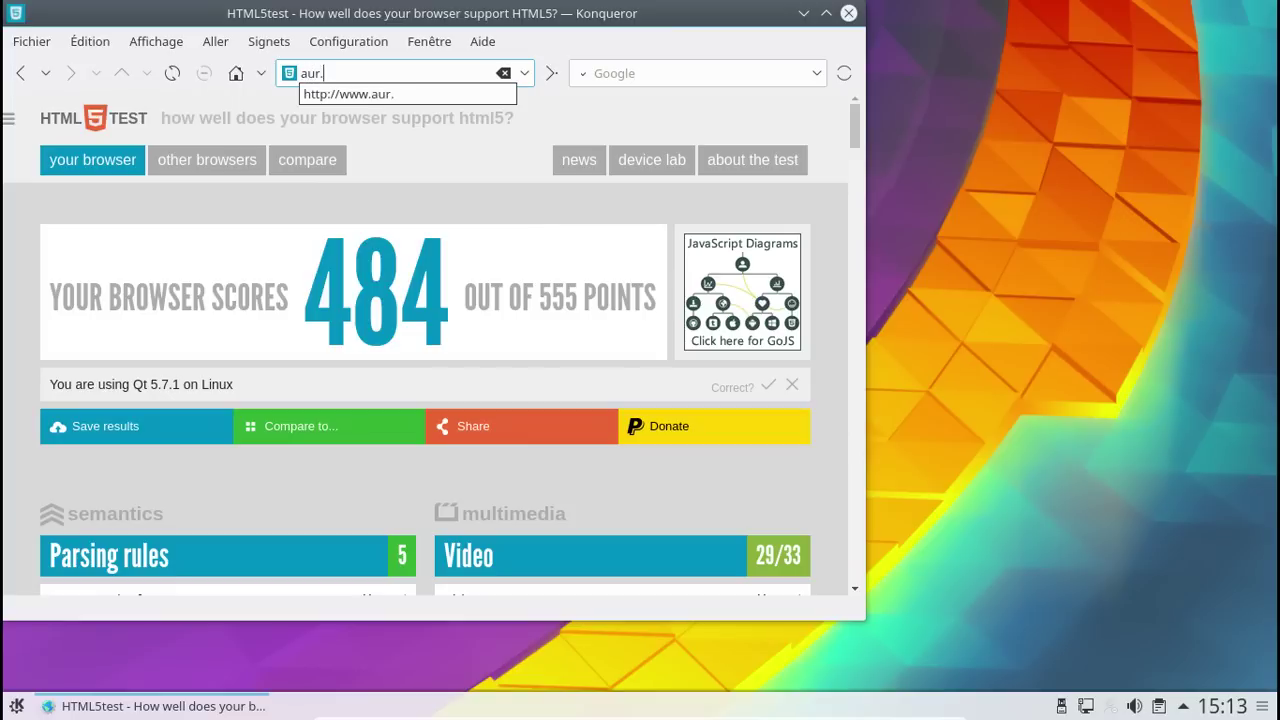
type("Archl")
key("BackSpace")
key("BackSpace")
key("BackSpace")
key("BackSpace")
type("arclk")
type("hlinux")
type(".")
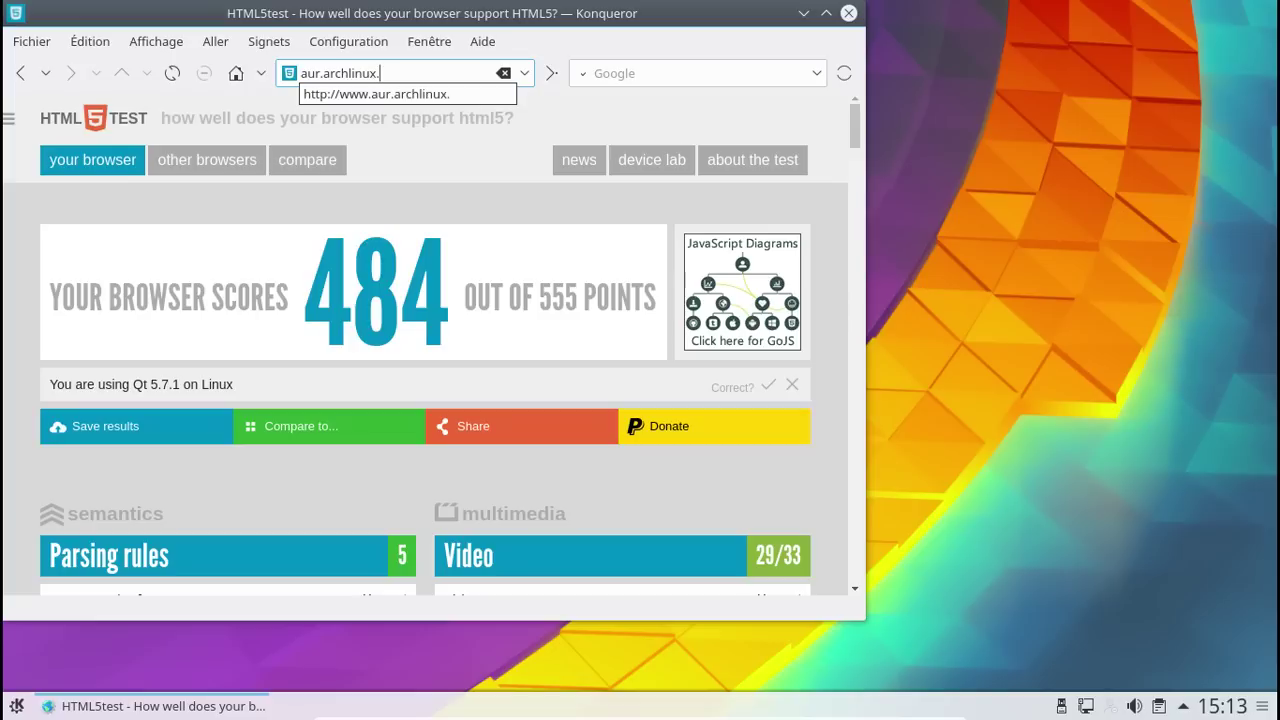
type("org")
key("Return")
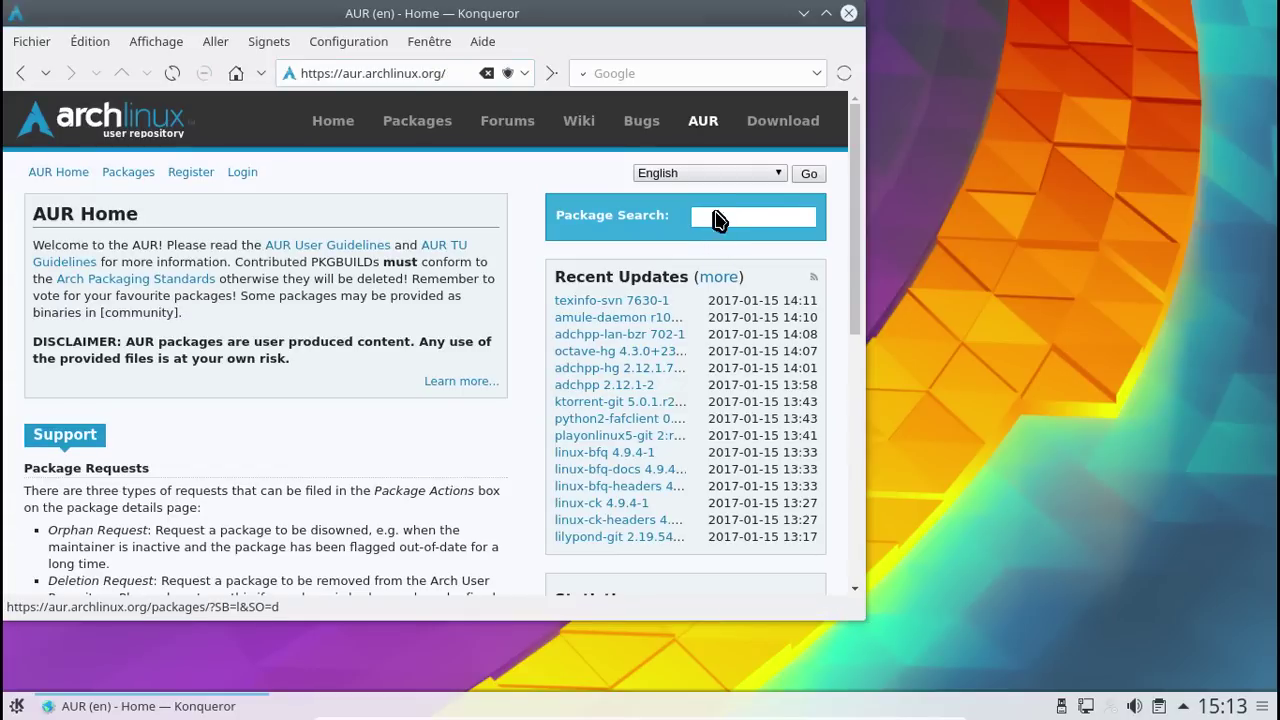
Search the AUR packages for "octo" and open the octopi package details.
left_click(716, 214)
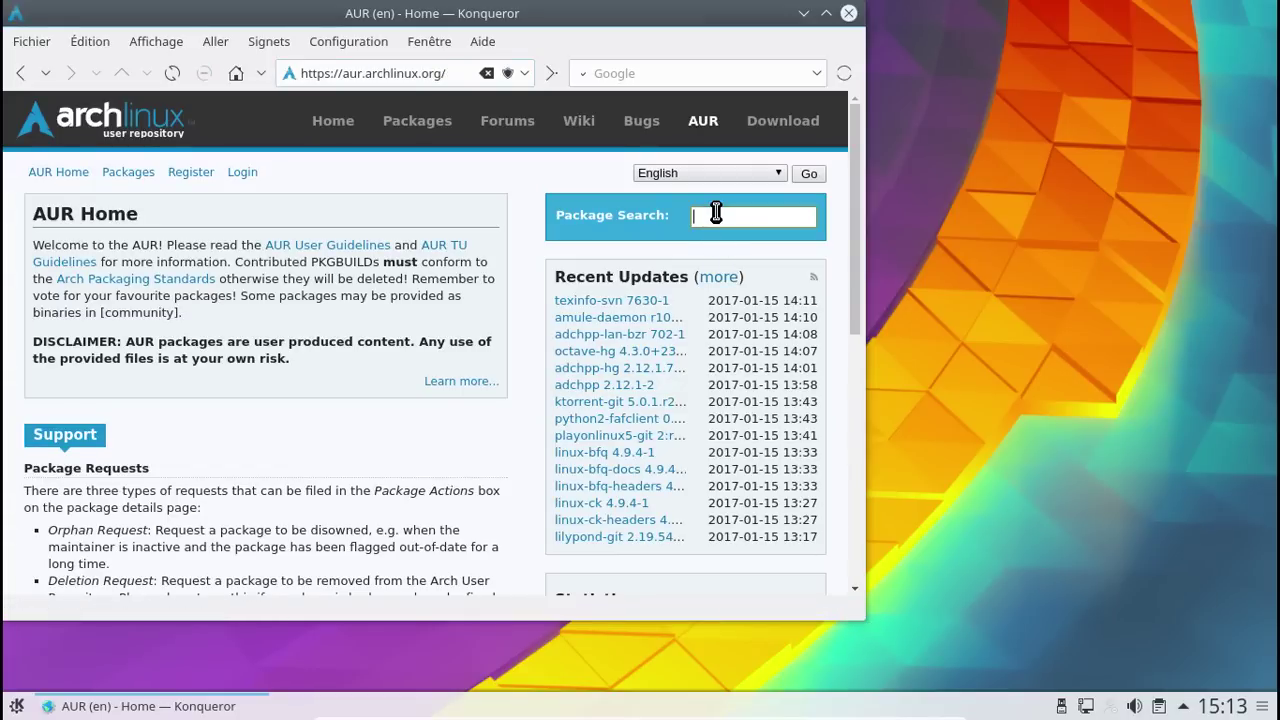
type("octo")
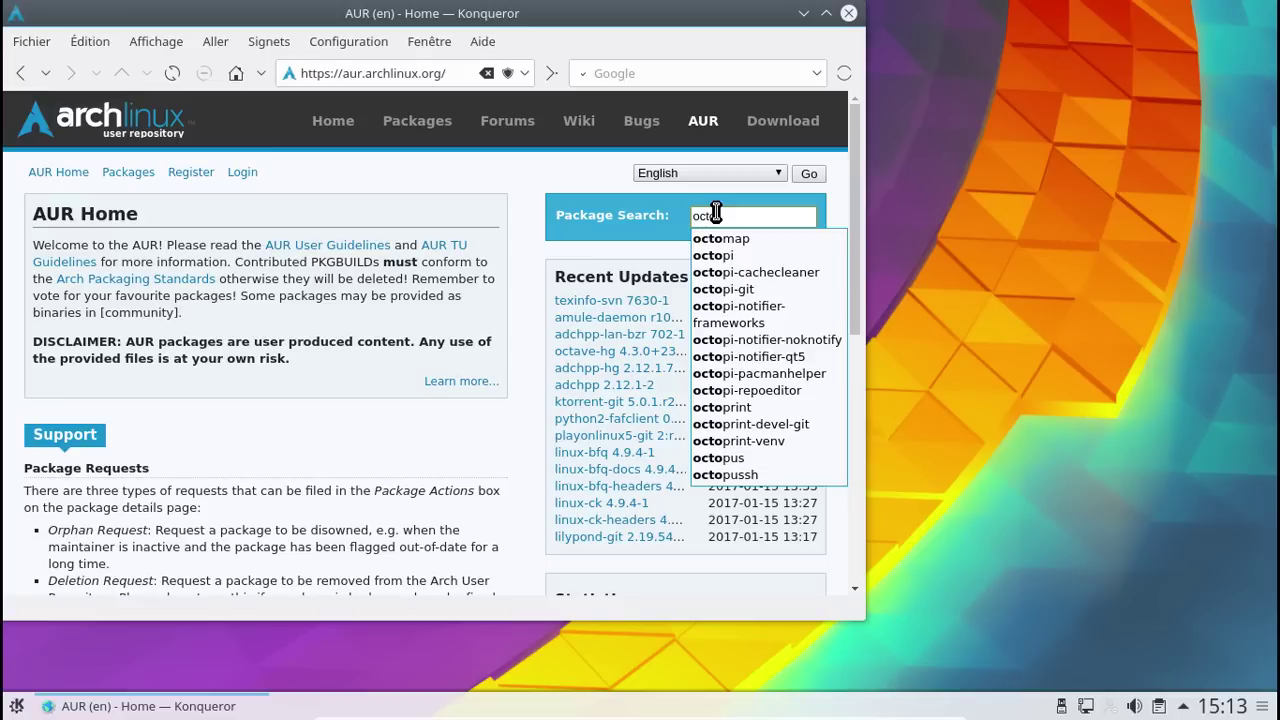
key("Return")
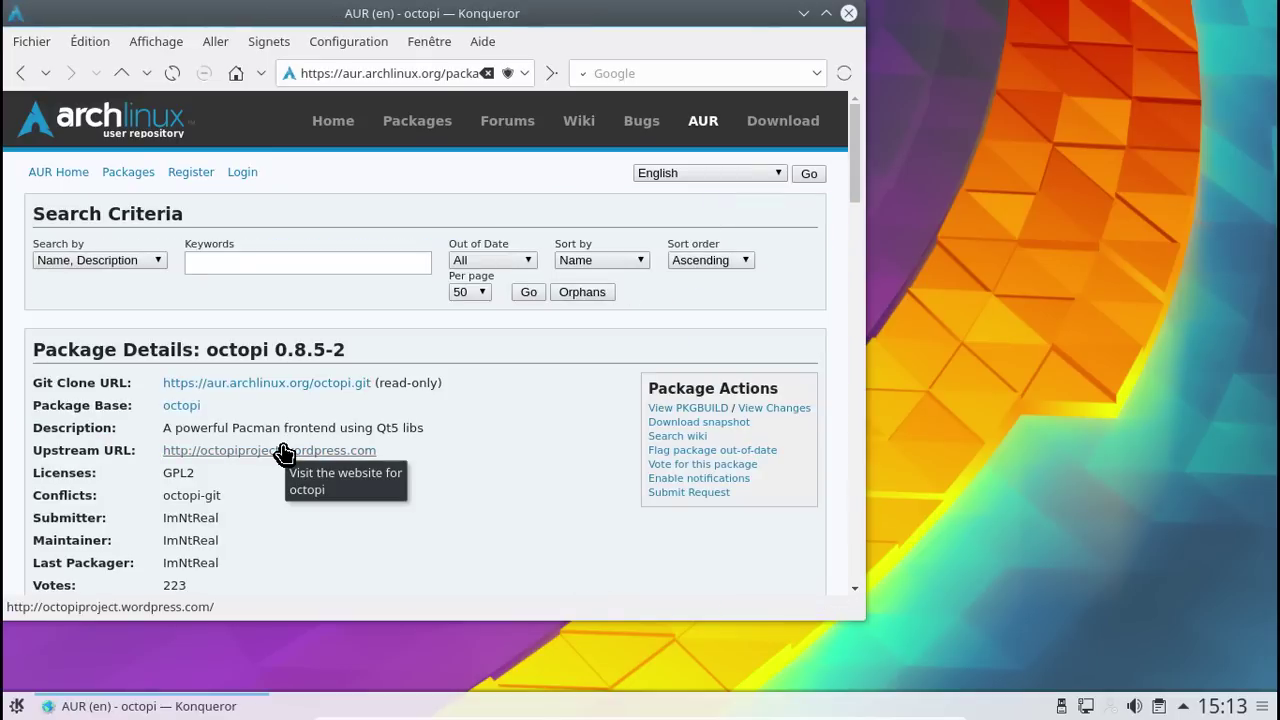
Open the alpm_octopi_utils dependency from octopi's package details in a new browser tab and switch to it.
scroll(533, 434, "down", 5)
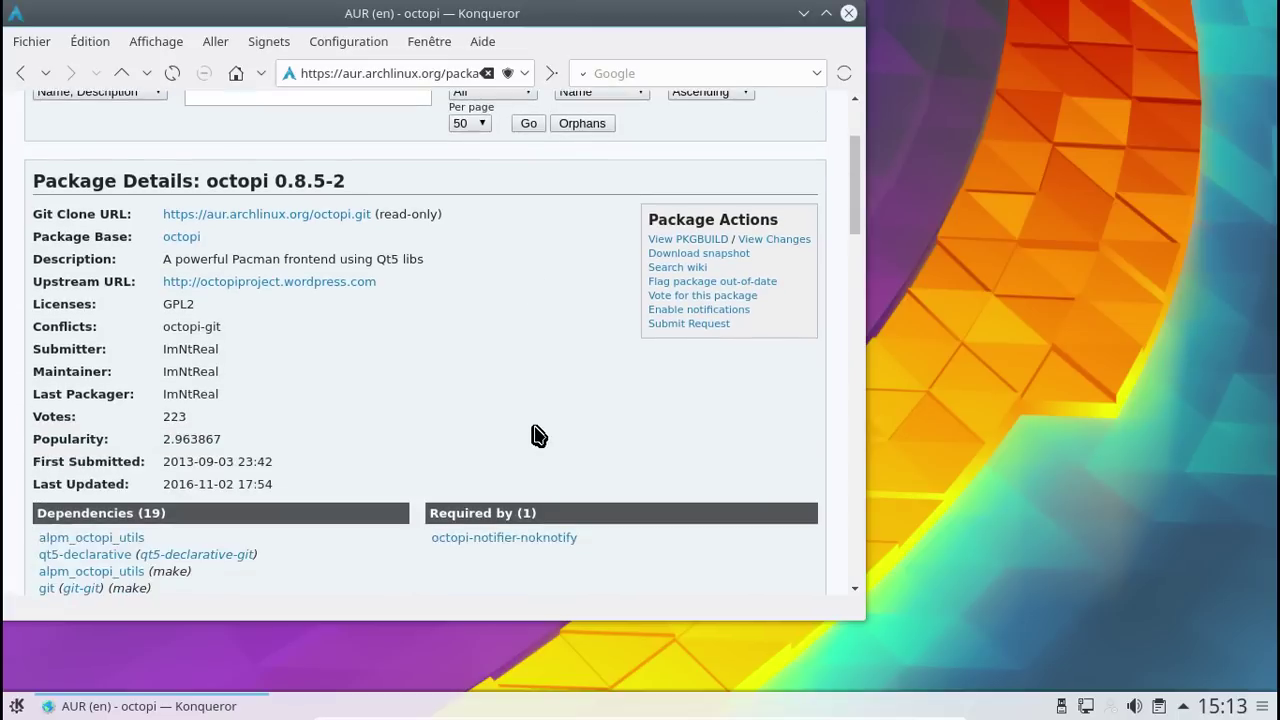
scroll(106, 371, "down", 2)
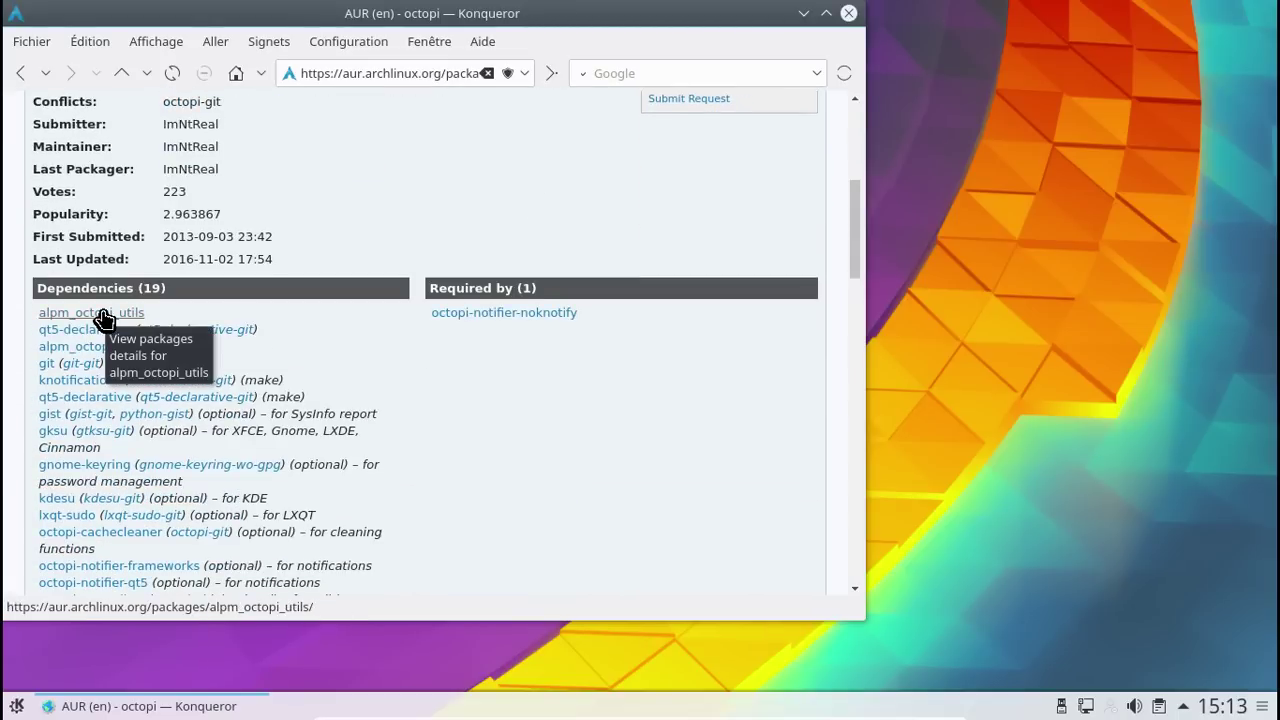
middle_click(104, 316)
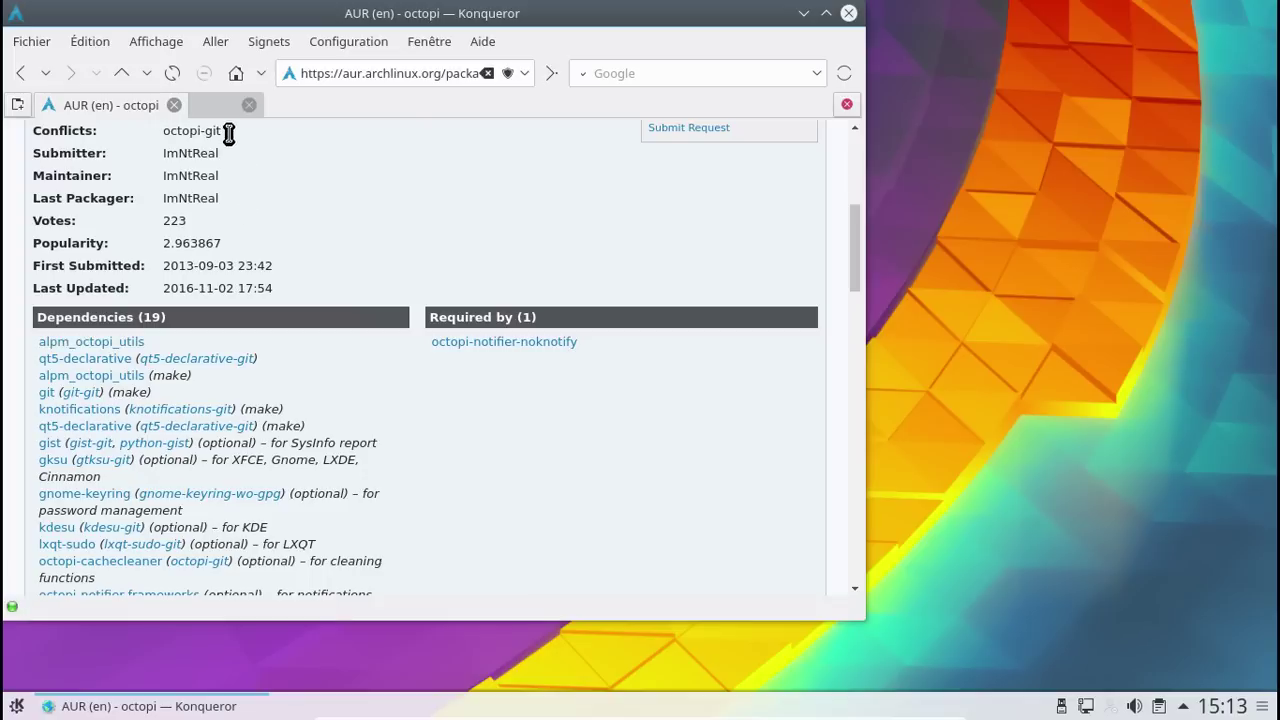
left_click(229, 112)
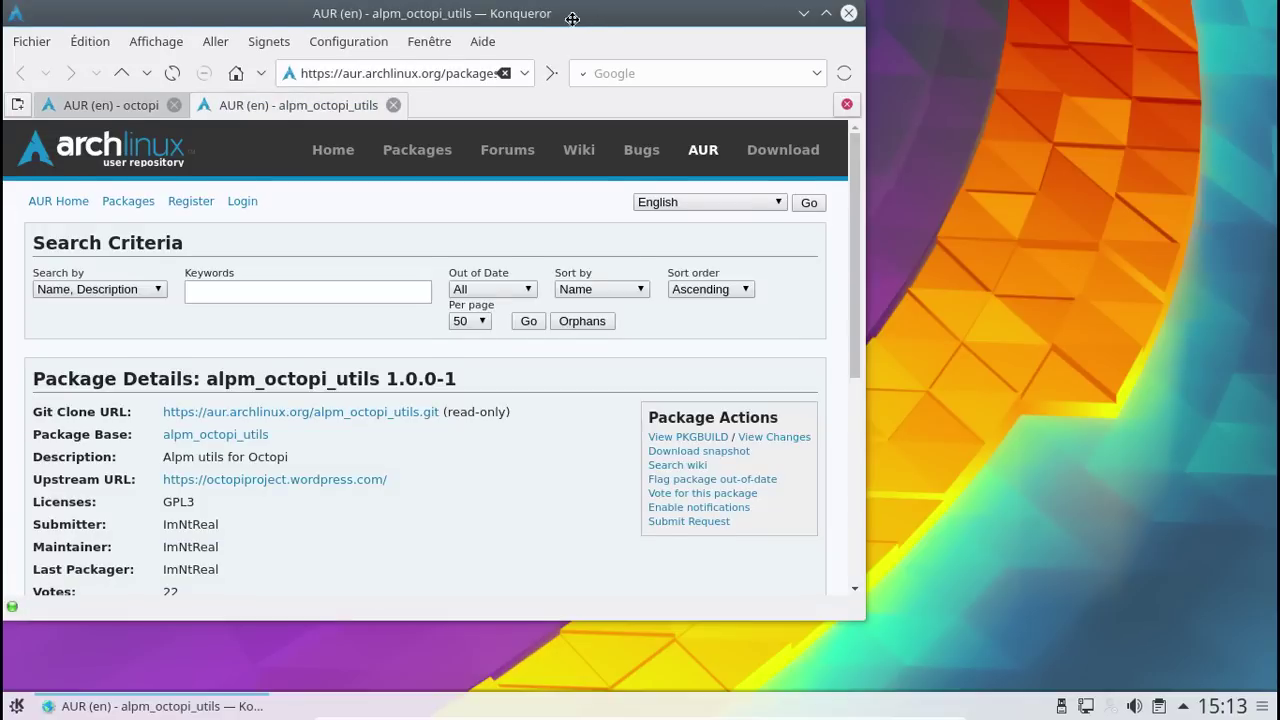
Review the alpm_octopi_utils package details and dependencies, and return to the octopi package page.
left_click_drag(487, 317, 688, 344)
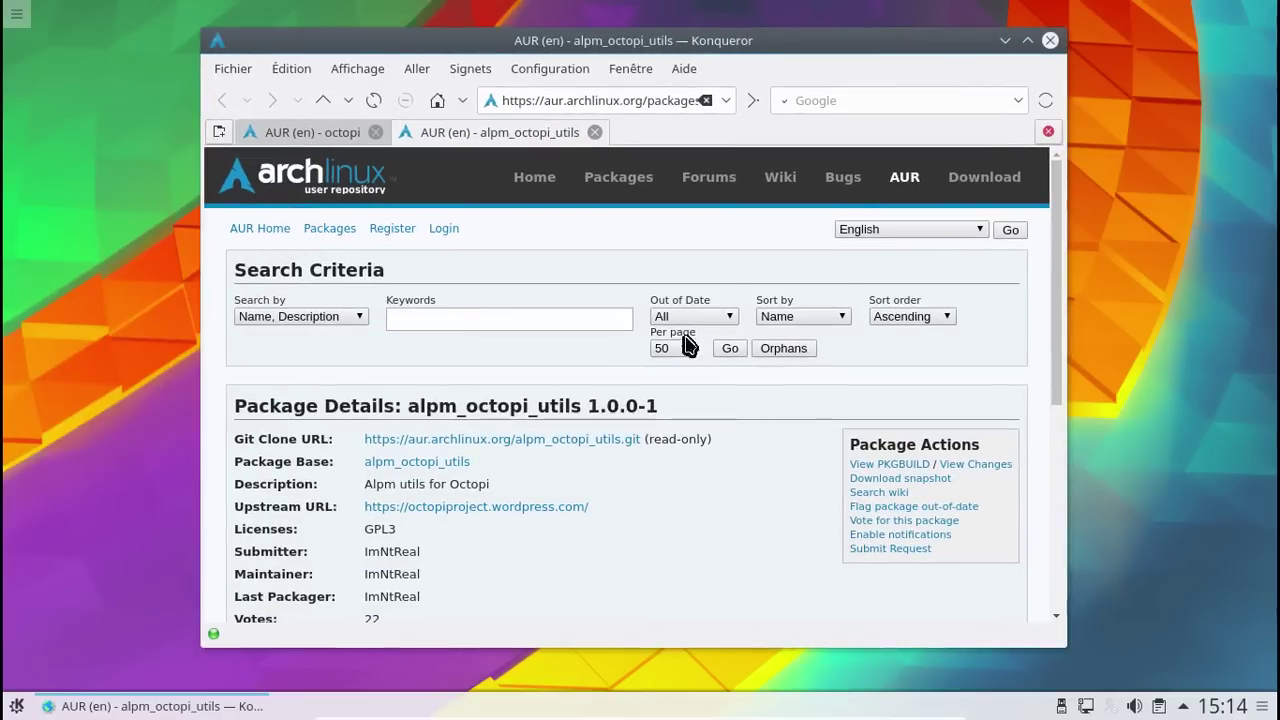
scroll(686, 563, "down", 1)
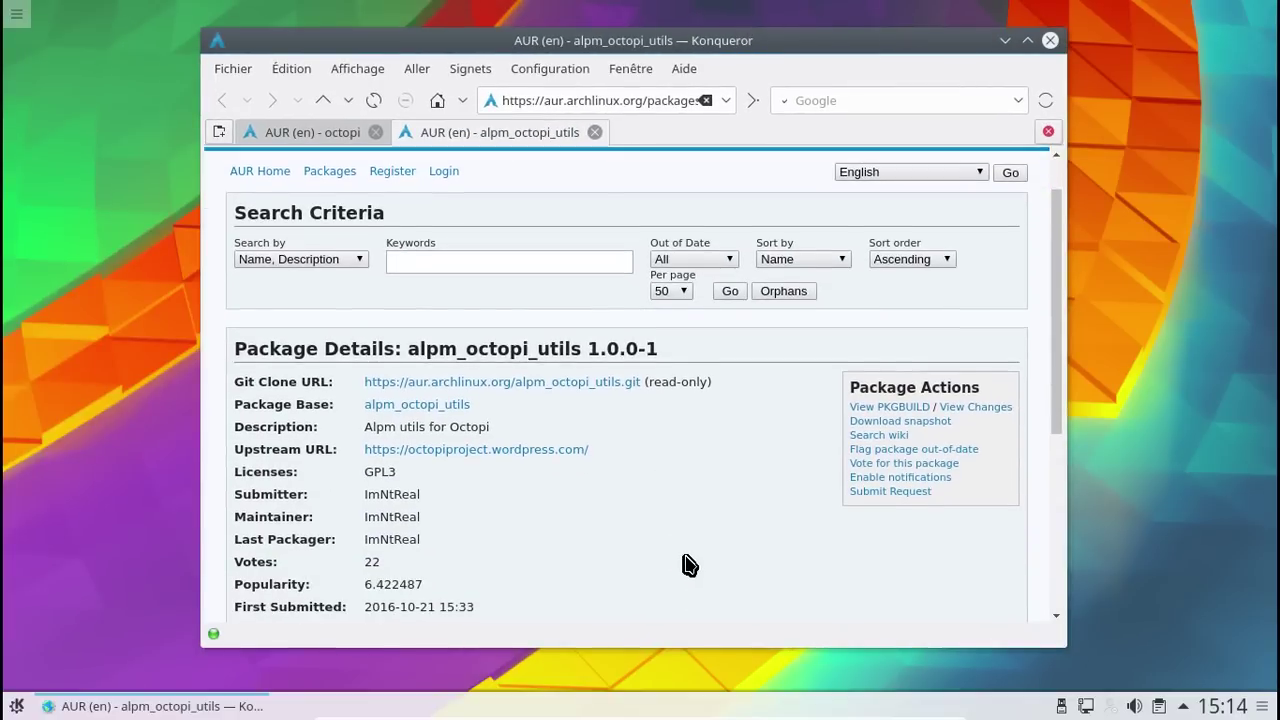
scroll(689, 565, "down", 2)
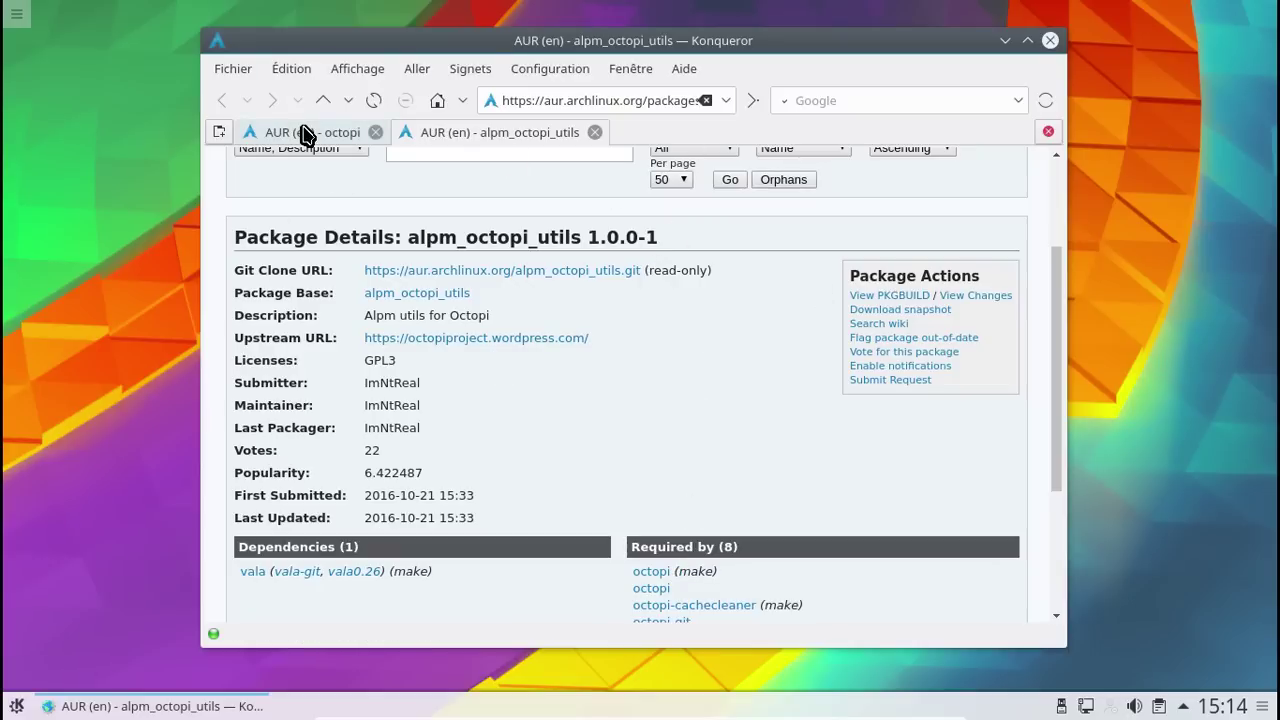
left_click(303, 132)
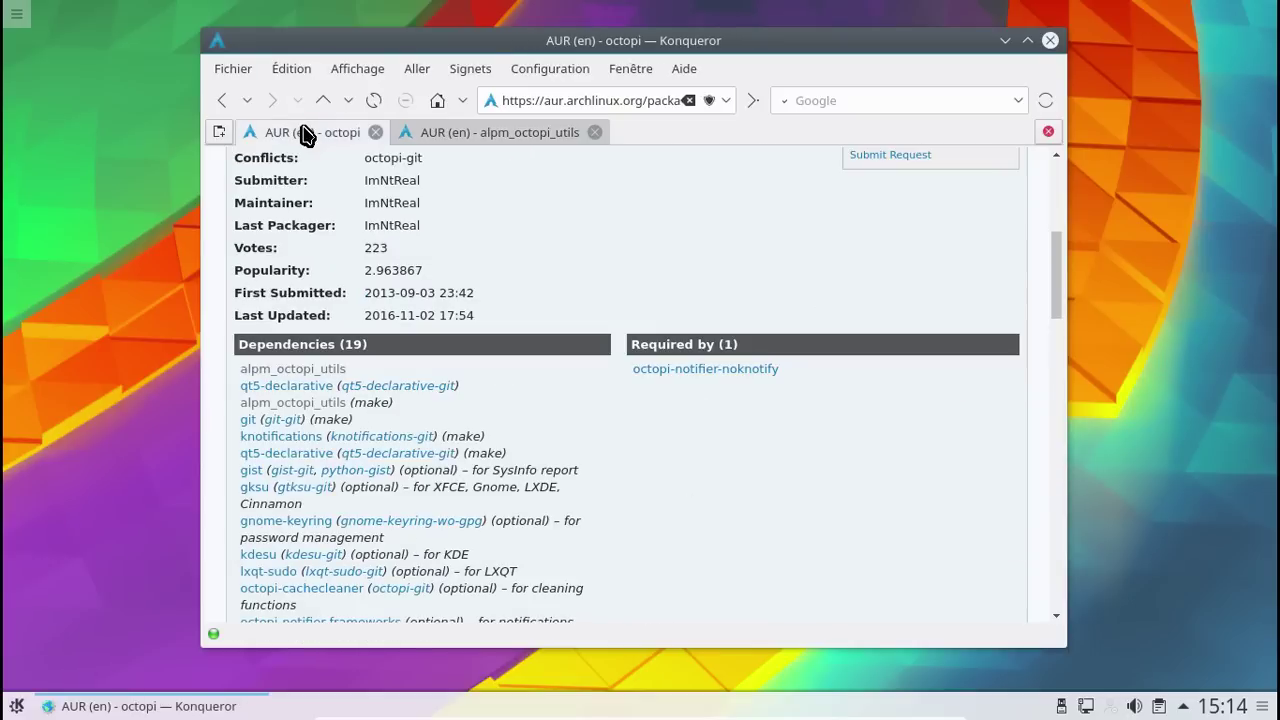
Launch Konsole from the application launcher and place its terminal window over the lower part of the browser.
left_click(16, 708)
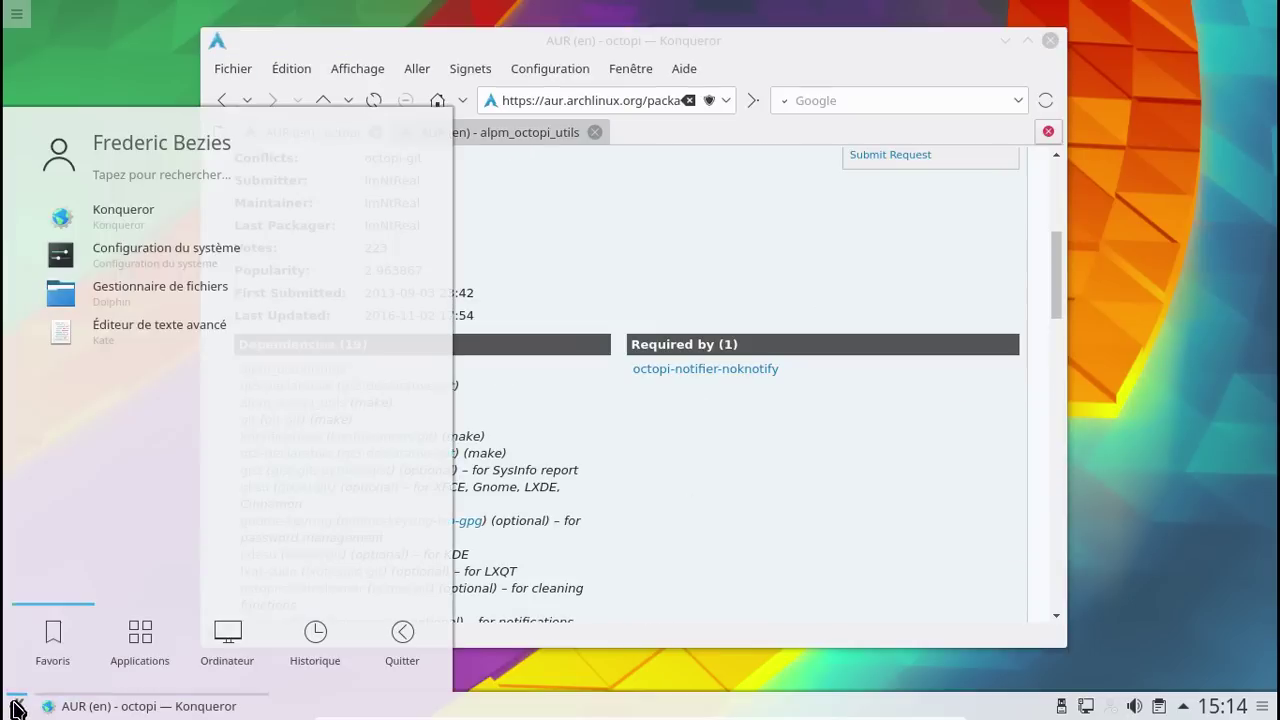
left_click(158, 176)
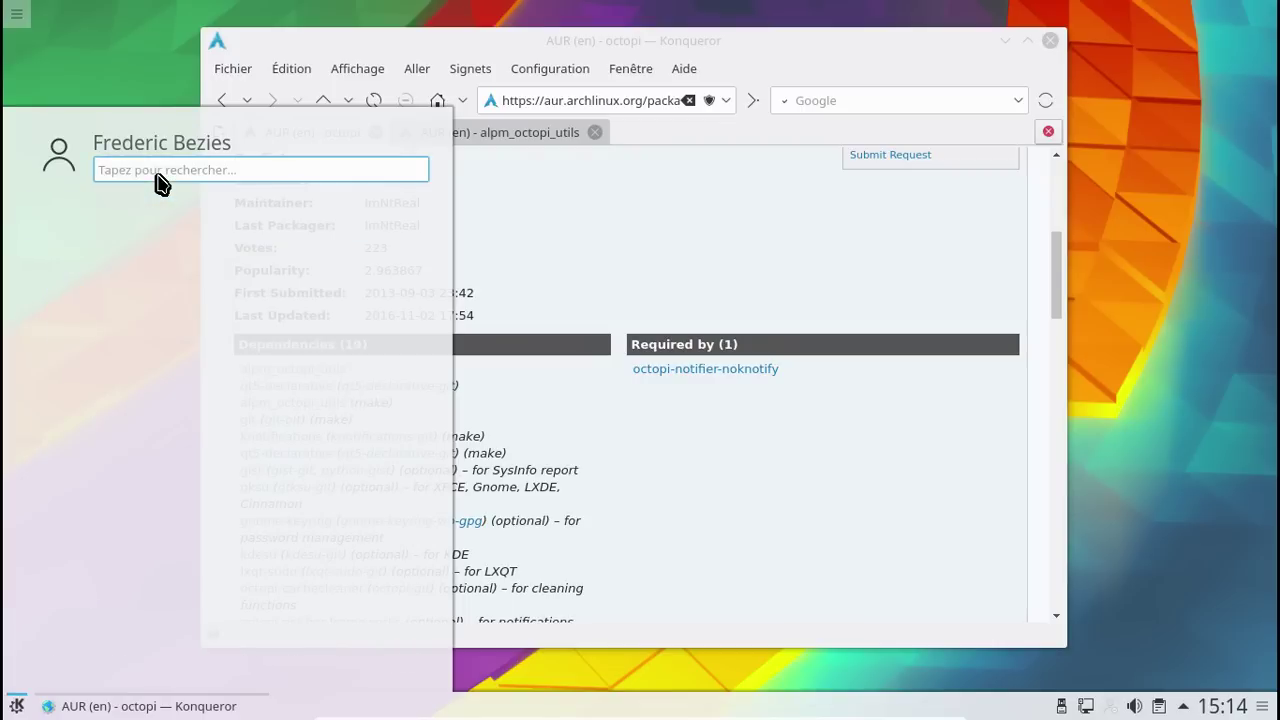
type("konsole")
key("Return")
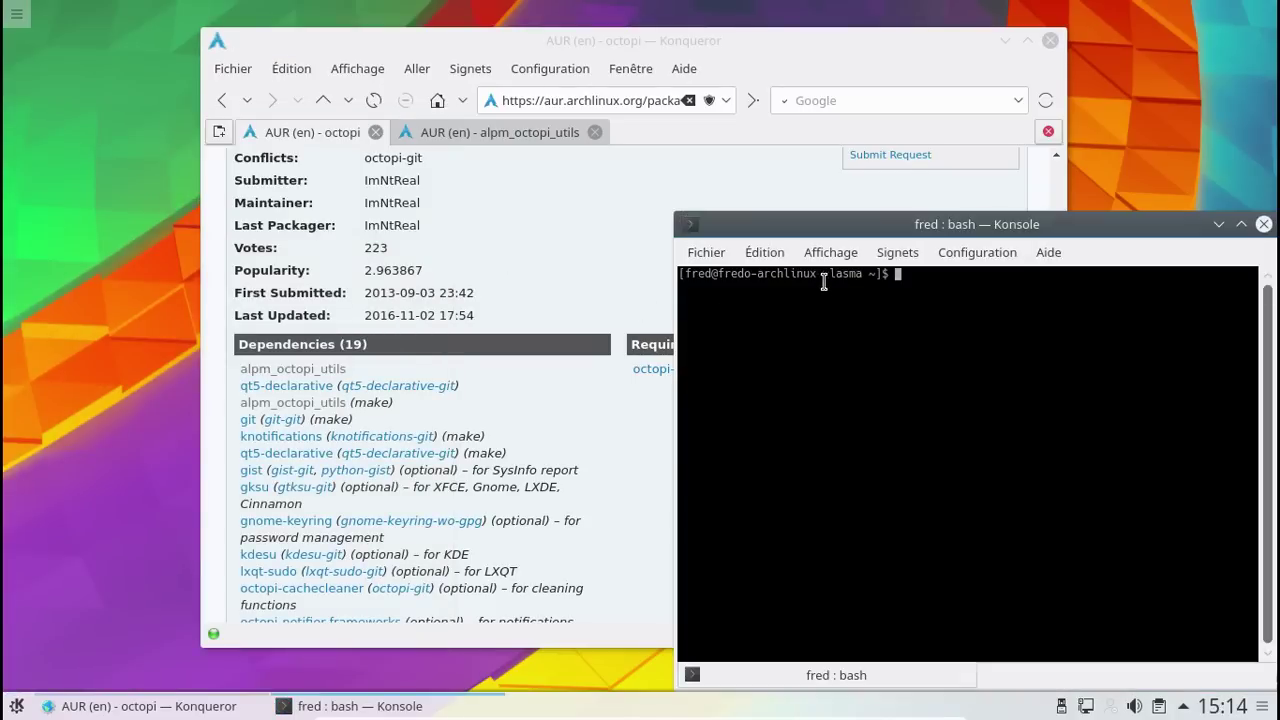
left_click_drag(820, 230, 580, 246)
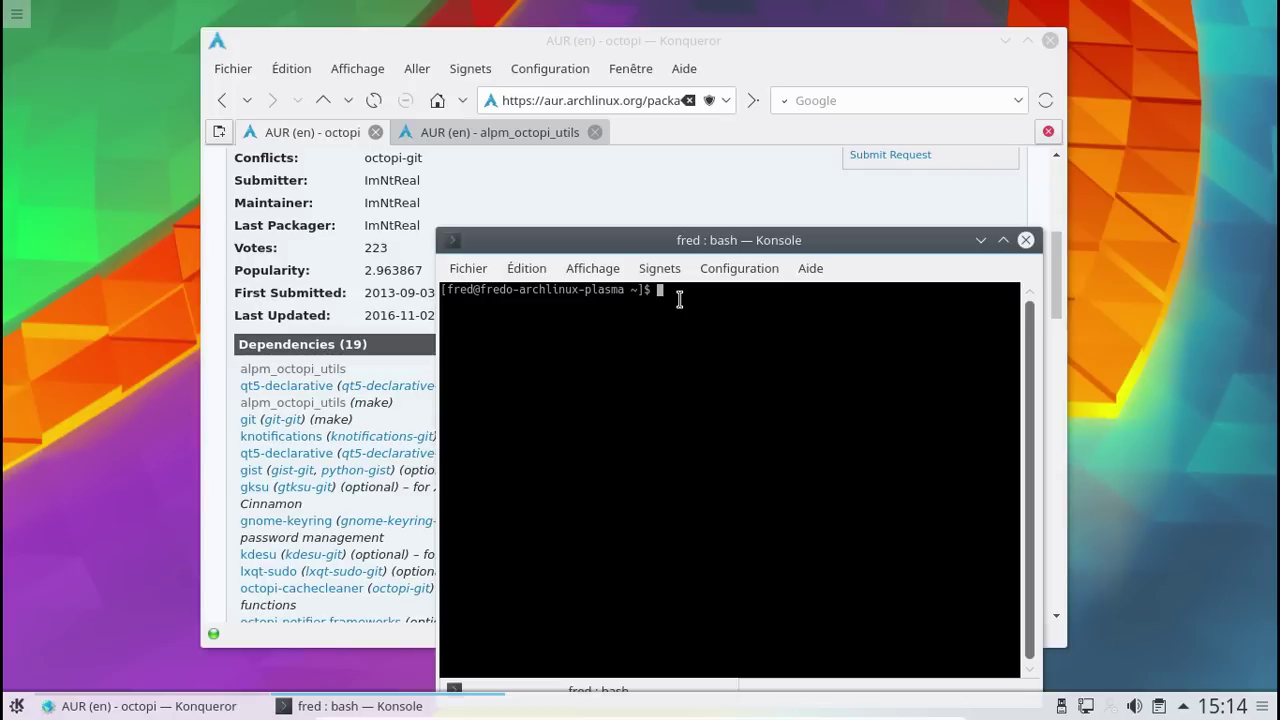
Run git clone in the home folder with the alpm_octopi_utils Git Clone URL copied from its AUR page.
type("git clone")
left_click(569, 172)
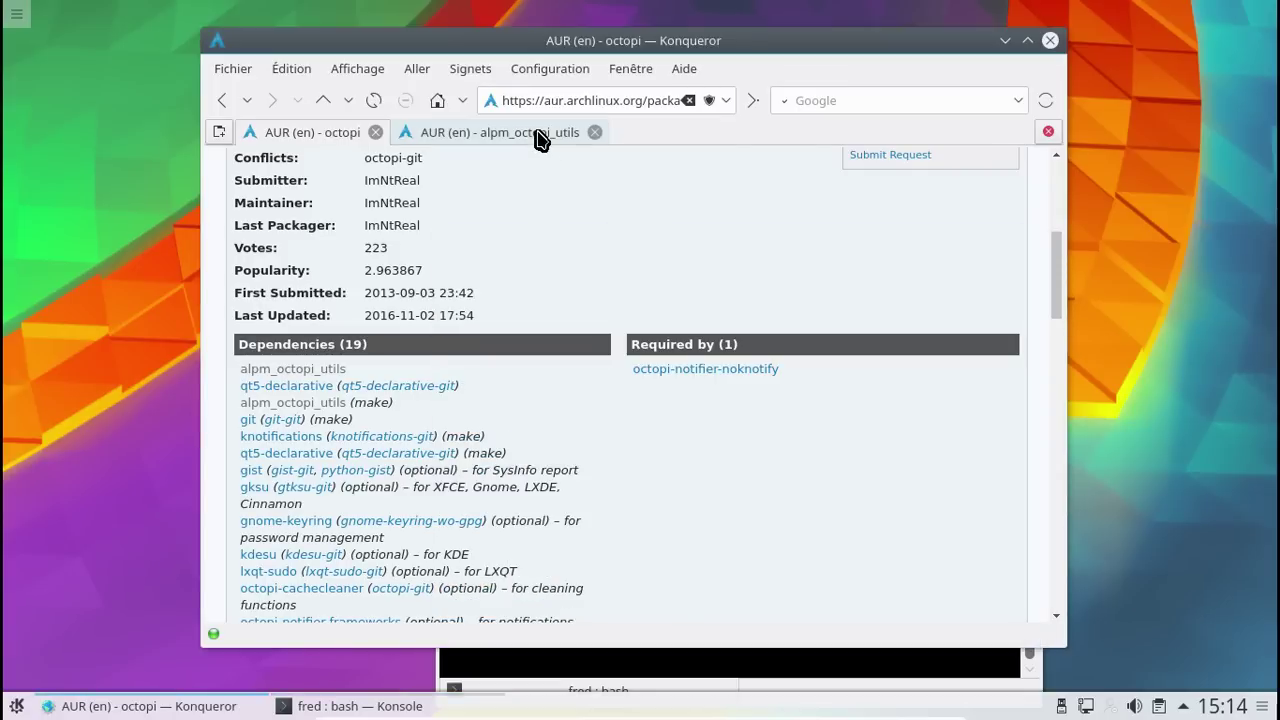
left_click(540, 132)
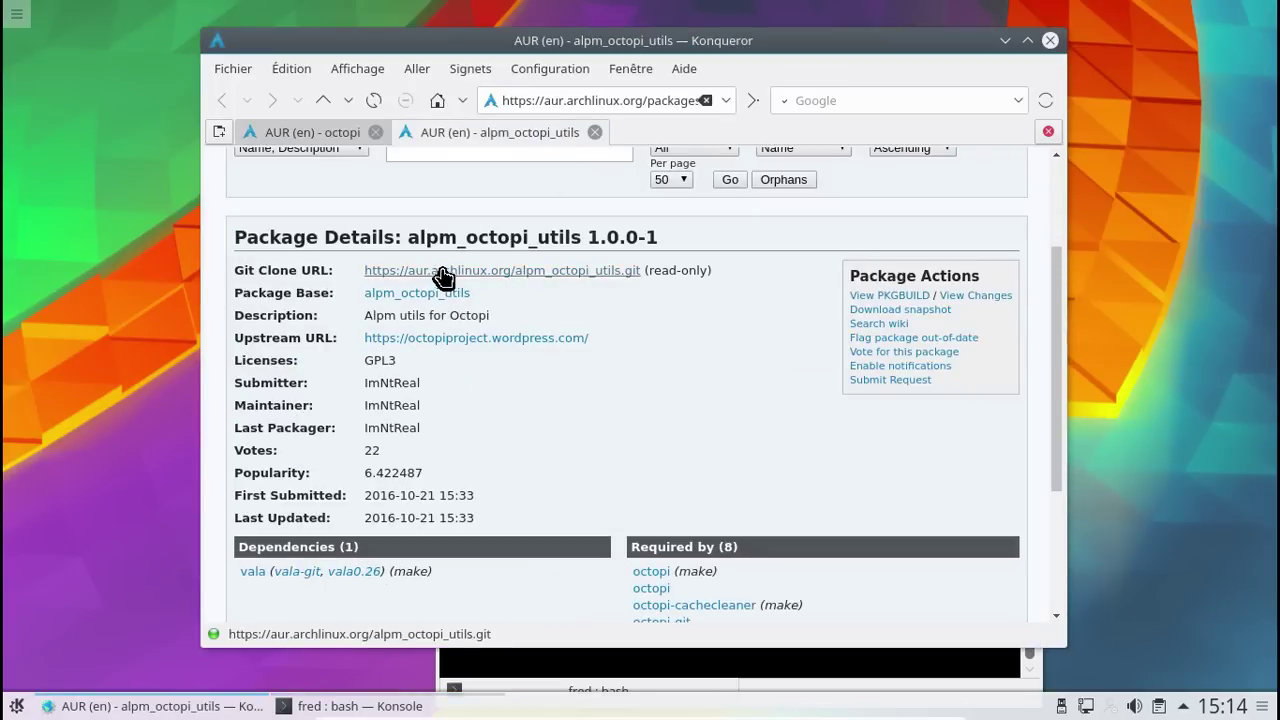
right_click(441, 270)
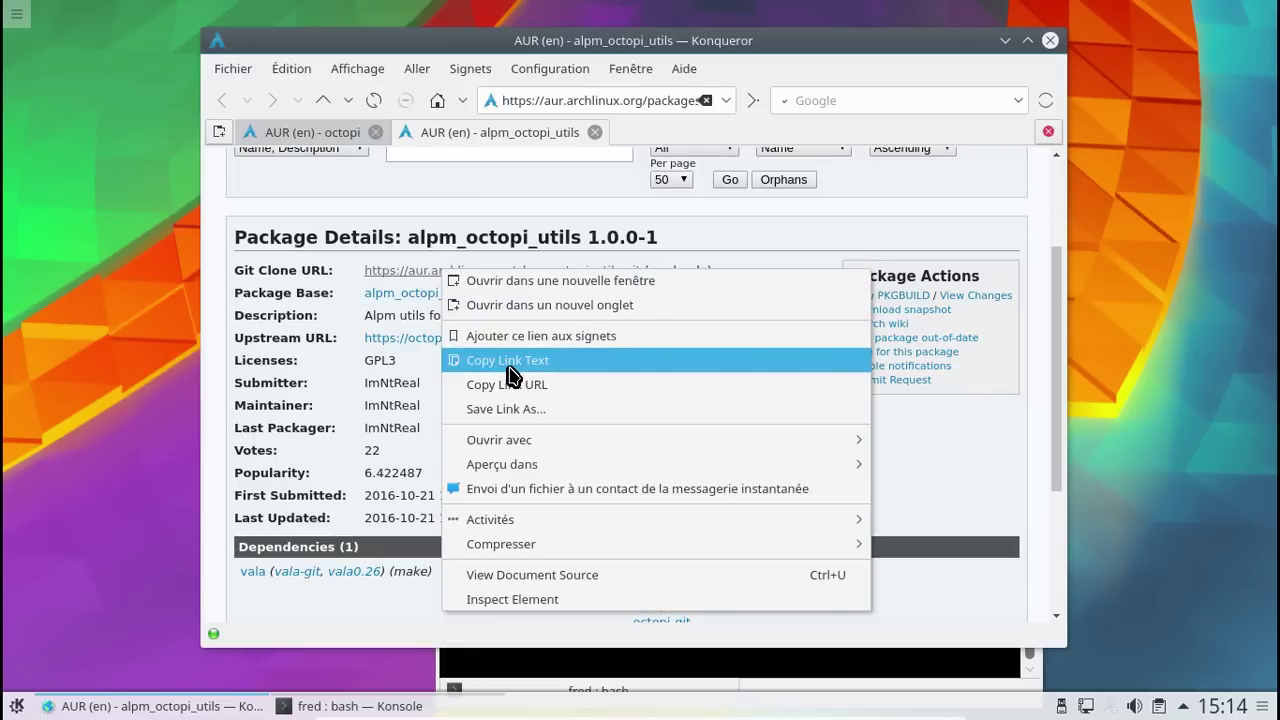
left_click(510, 372)
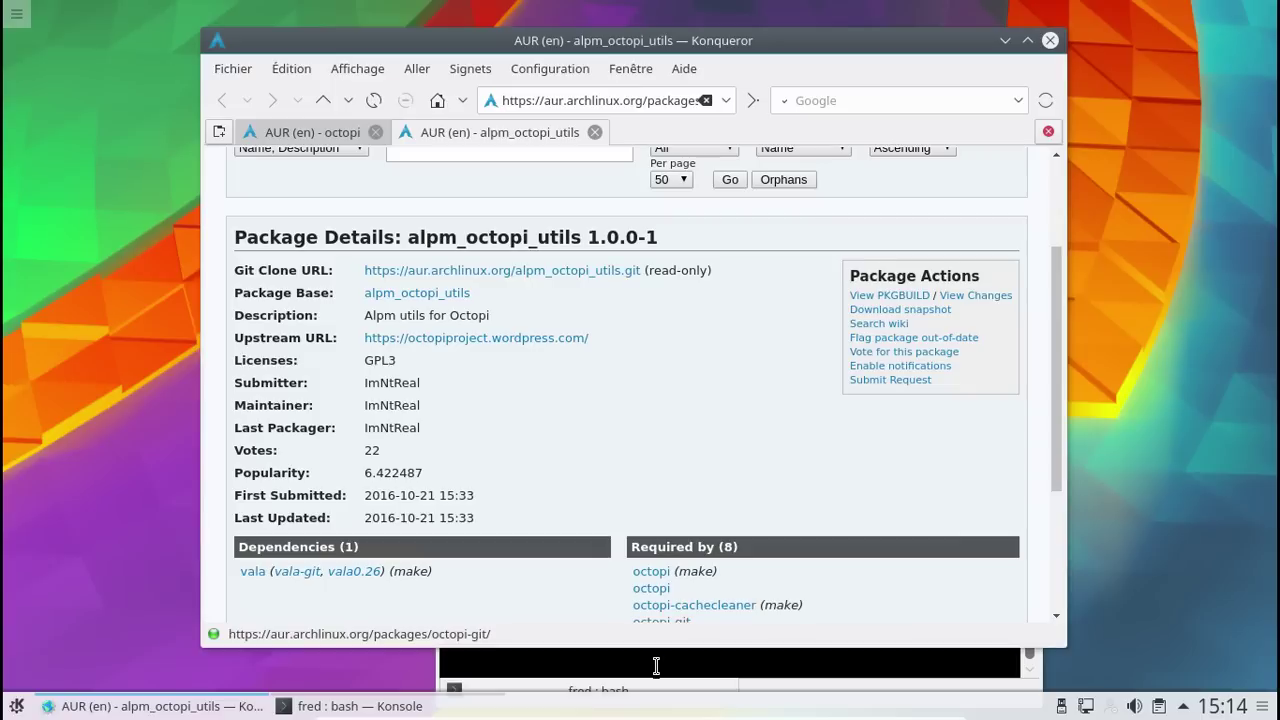
left_click(656, 666)
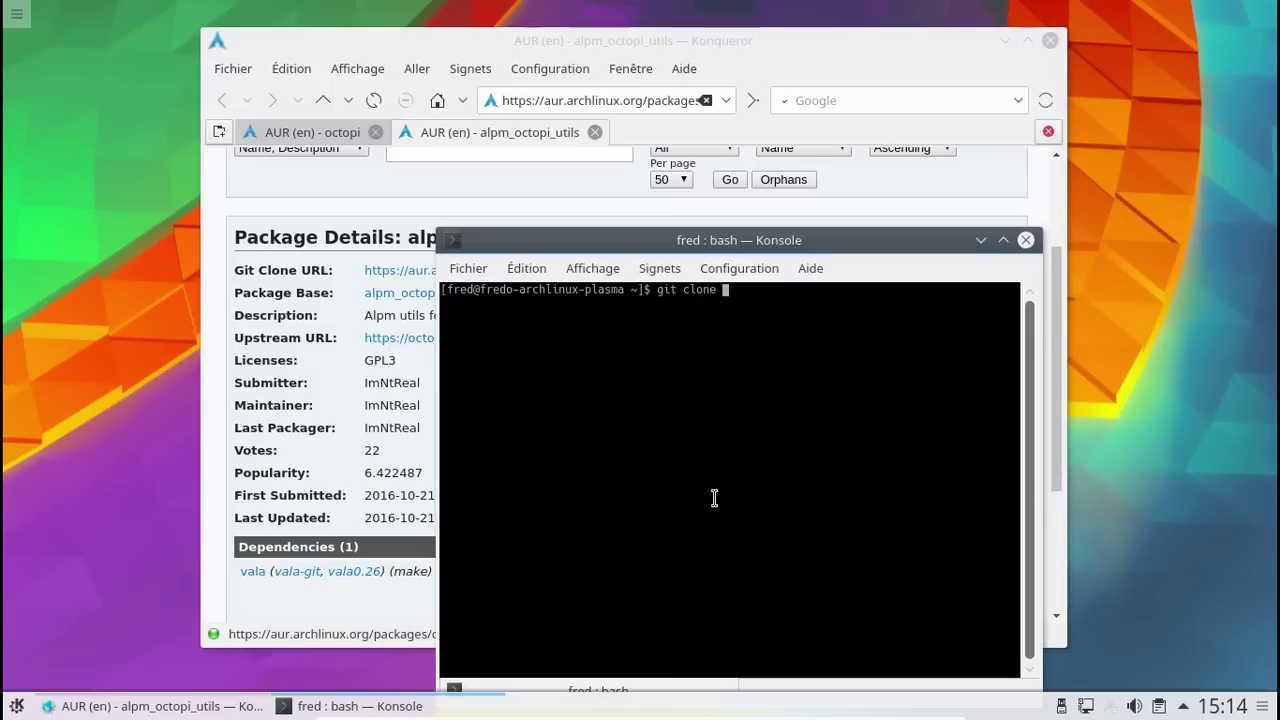
right_click(717, 463)
left_click(757, 491)
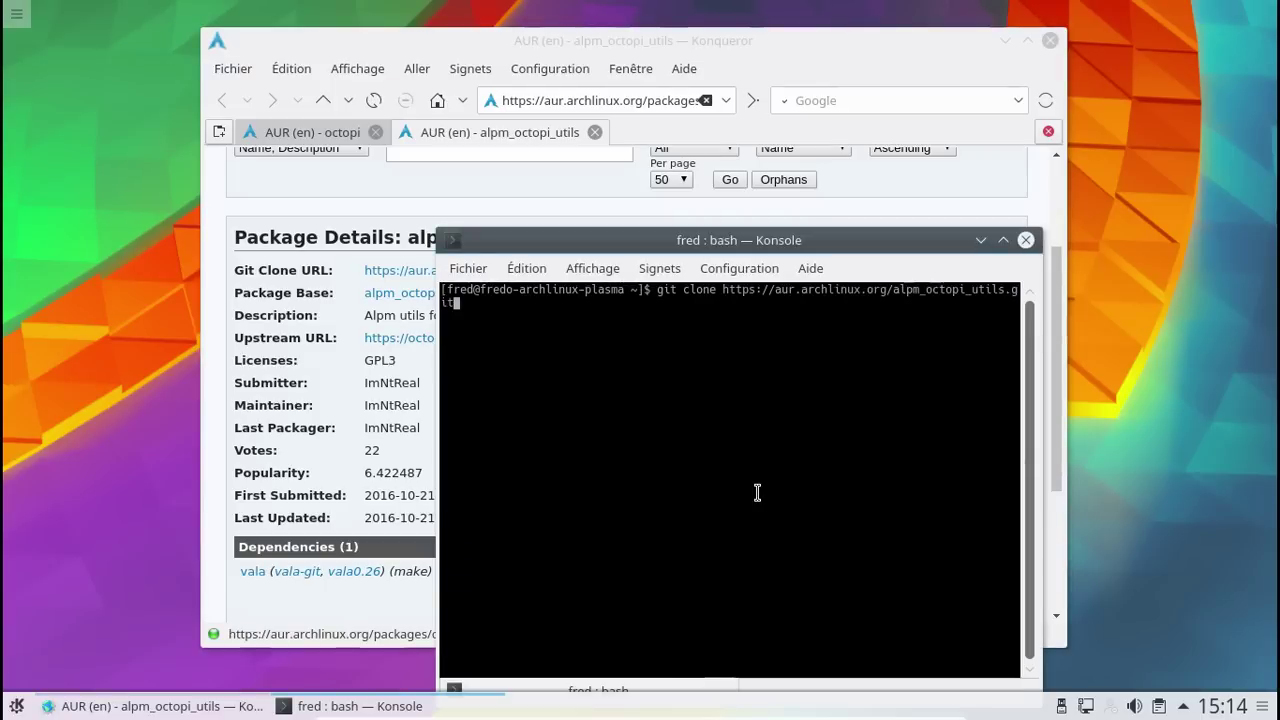
key("Return")
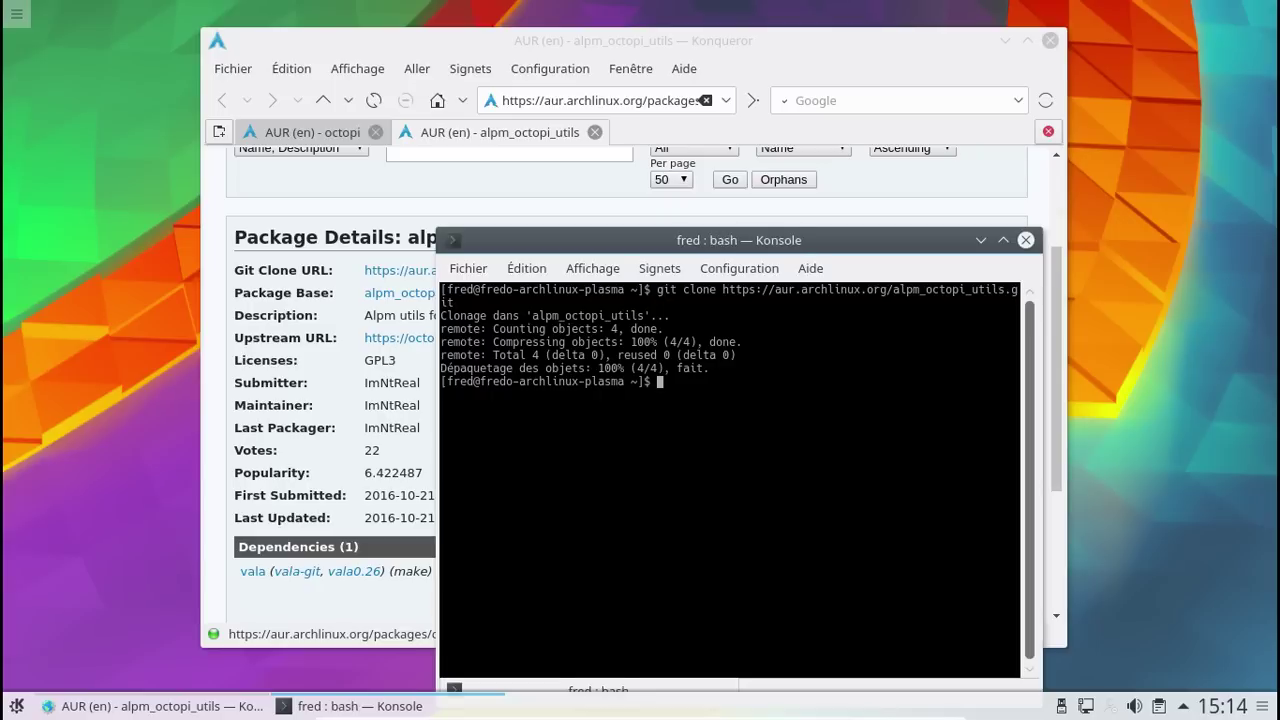
List the contents of the cloned alpm_octopi_utils directory and return to its parent directory.
type("cd al")
key("Tab")
key("Return")
type("ls")
key("Return")
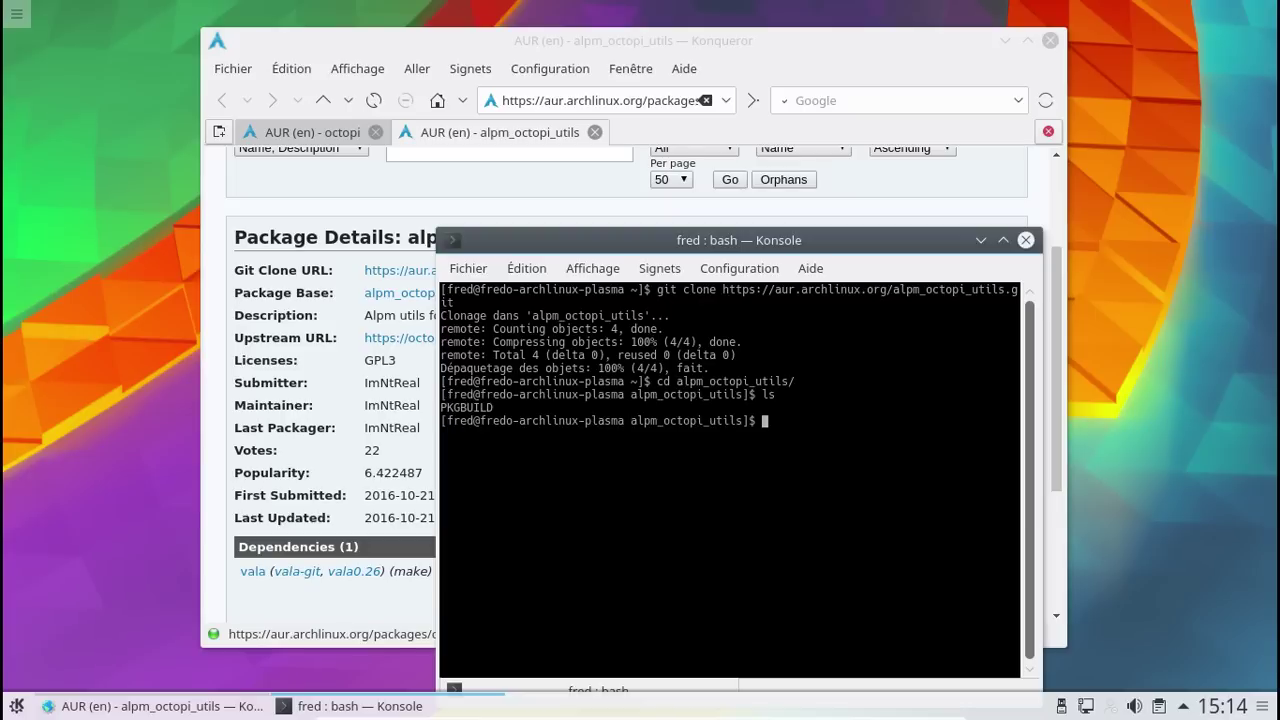
type("cd ..")
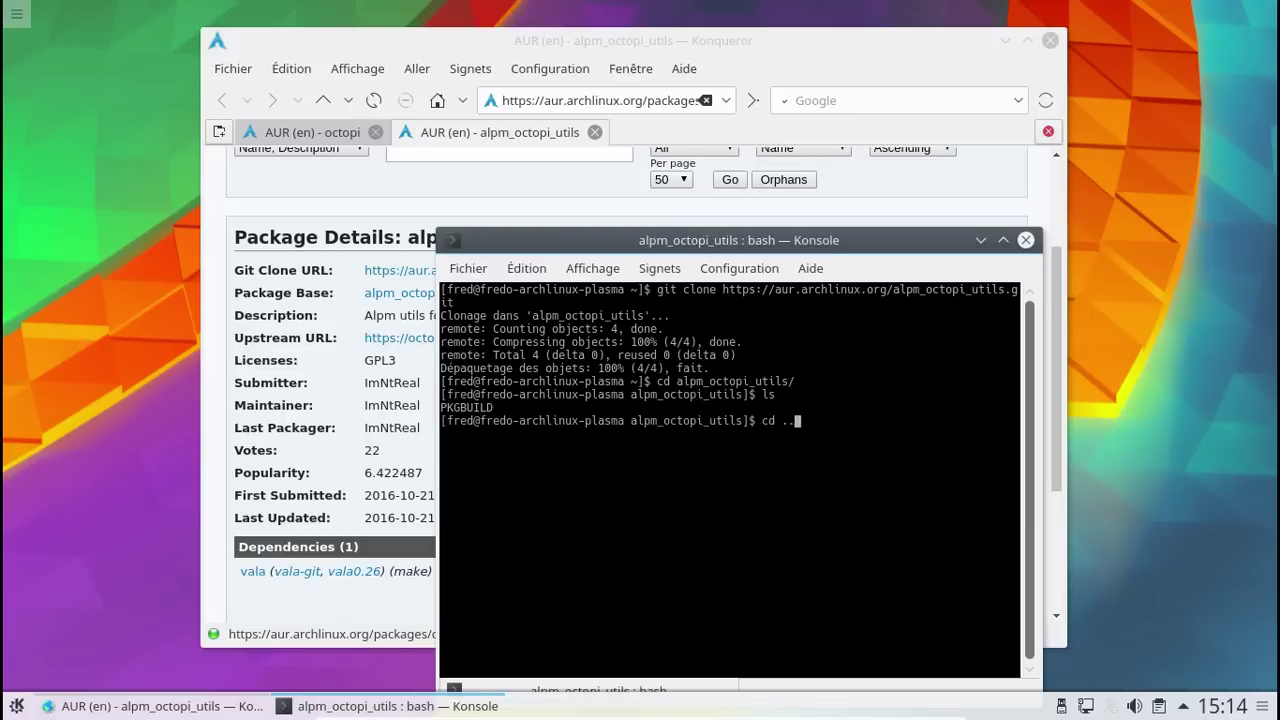
key("Return")
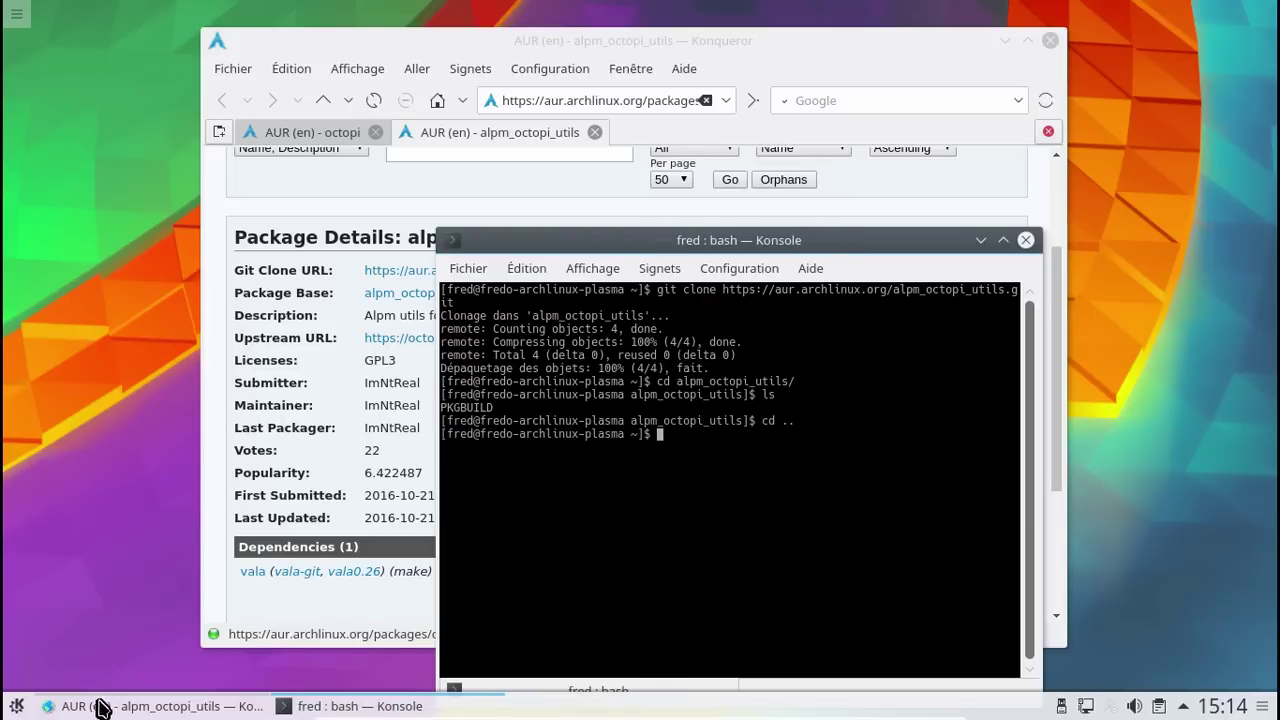
Move the alpm_octopi_utils folder in the home folder to the trash using the Dolphin file manager, and close Dolphin.
left_click(18, 706)
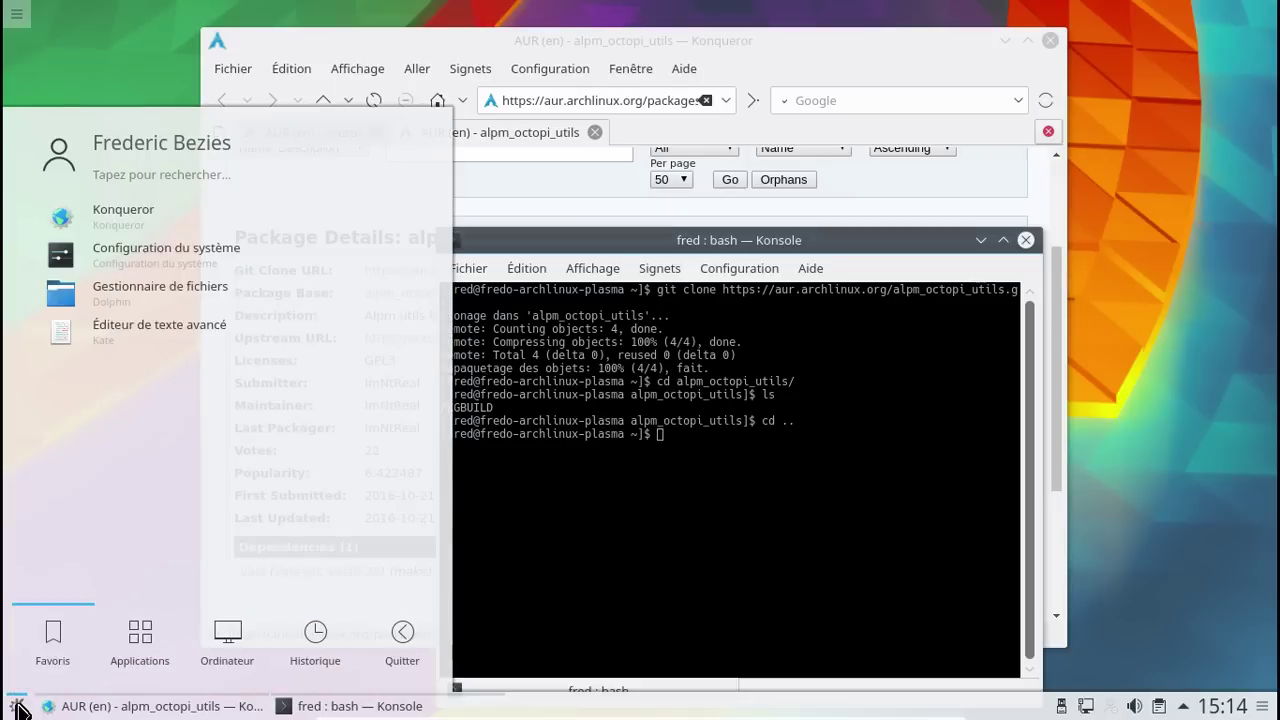
left_click(148, 296)
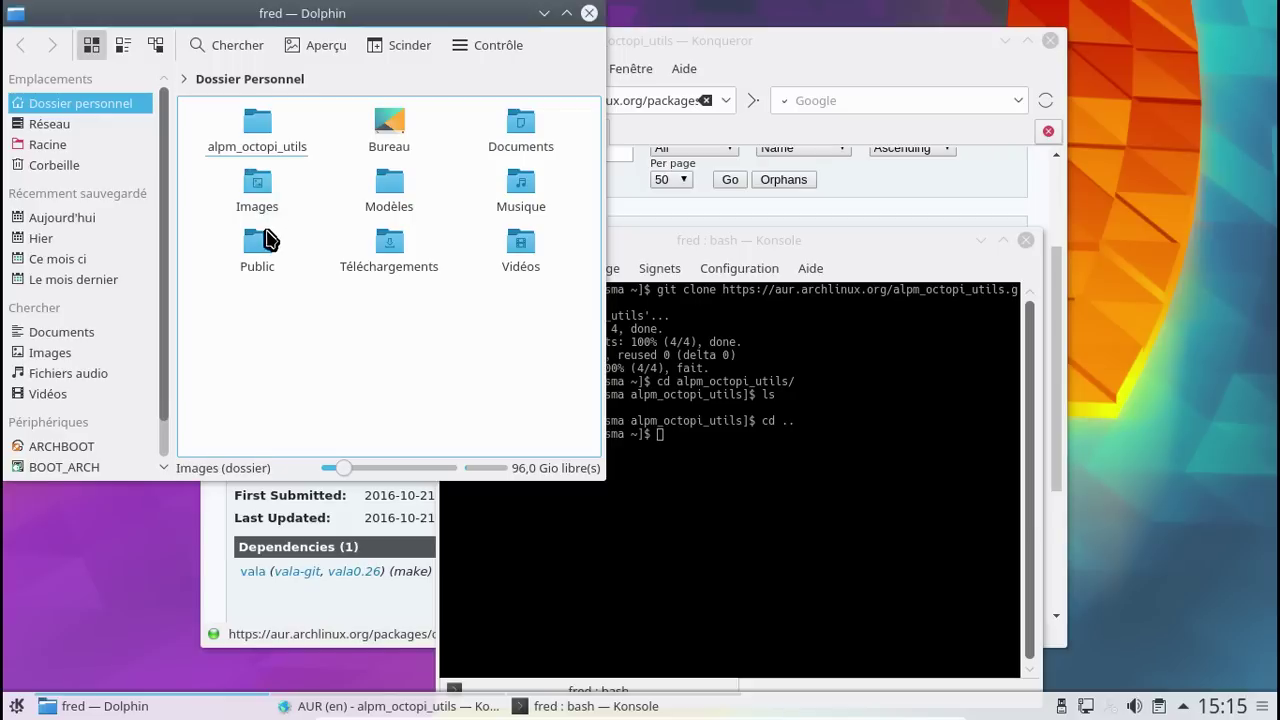
left_click(258, 138)
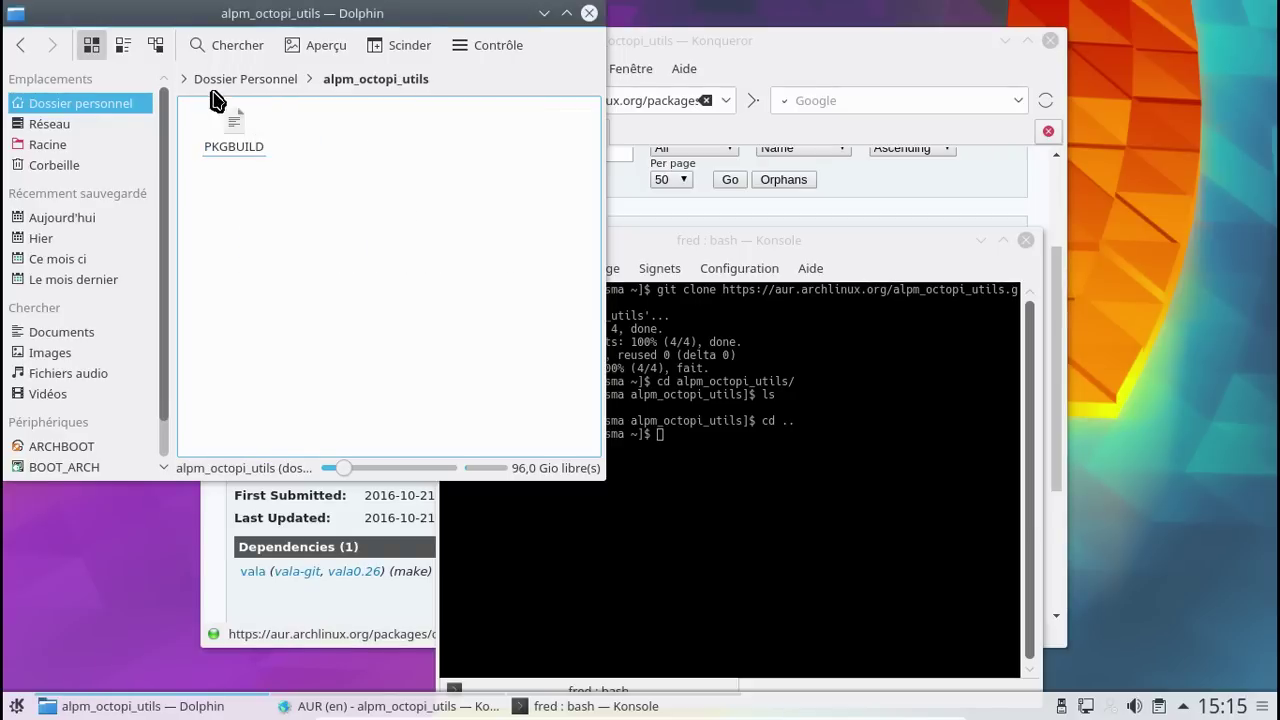
left_click(24, 45)
right_click(264, 133)
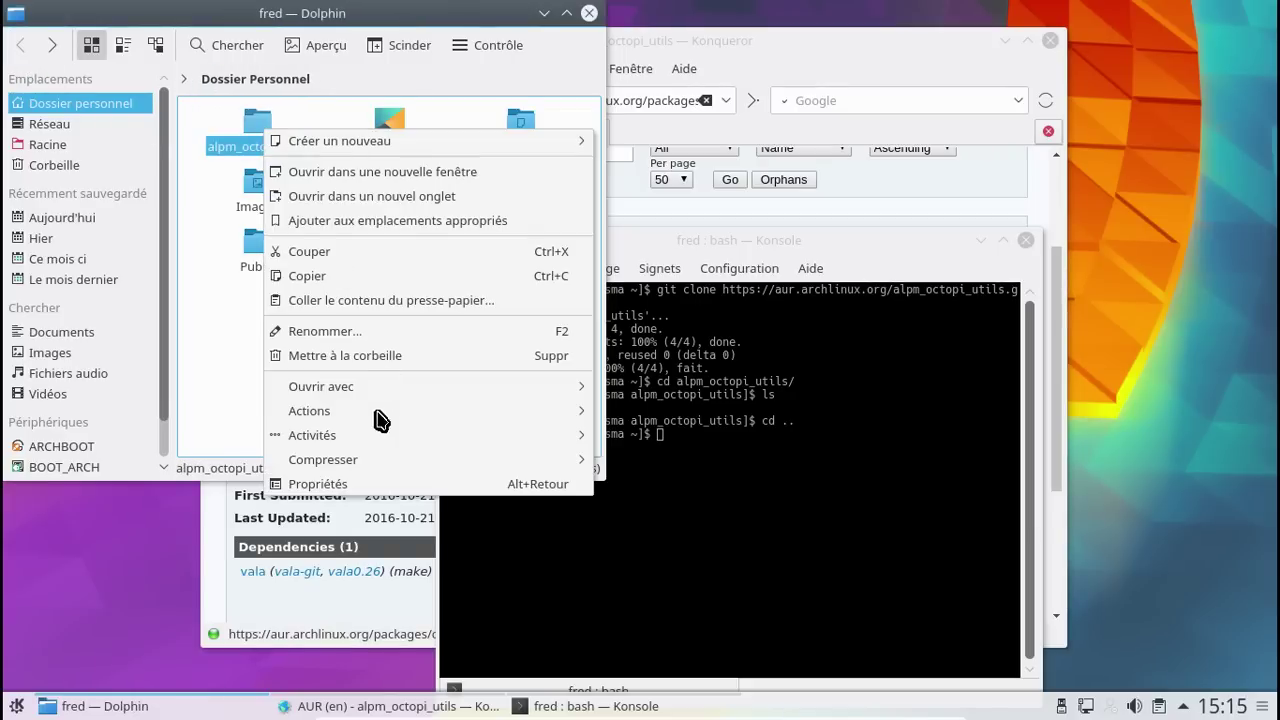
left_click(366, 356)
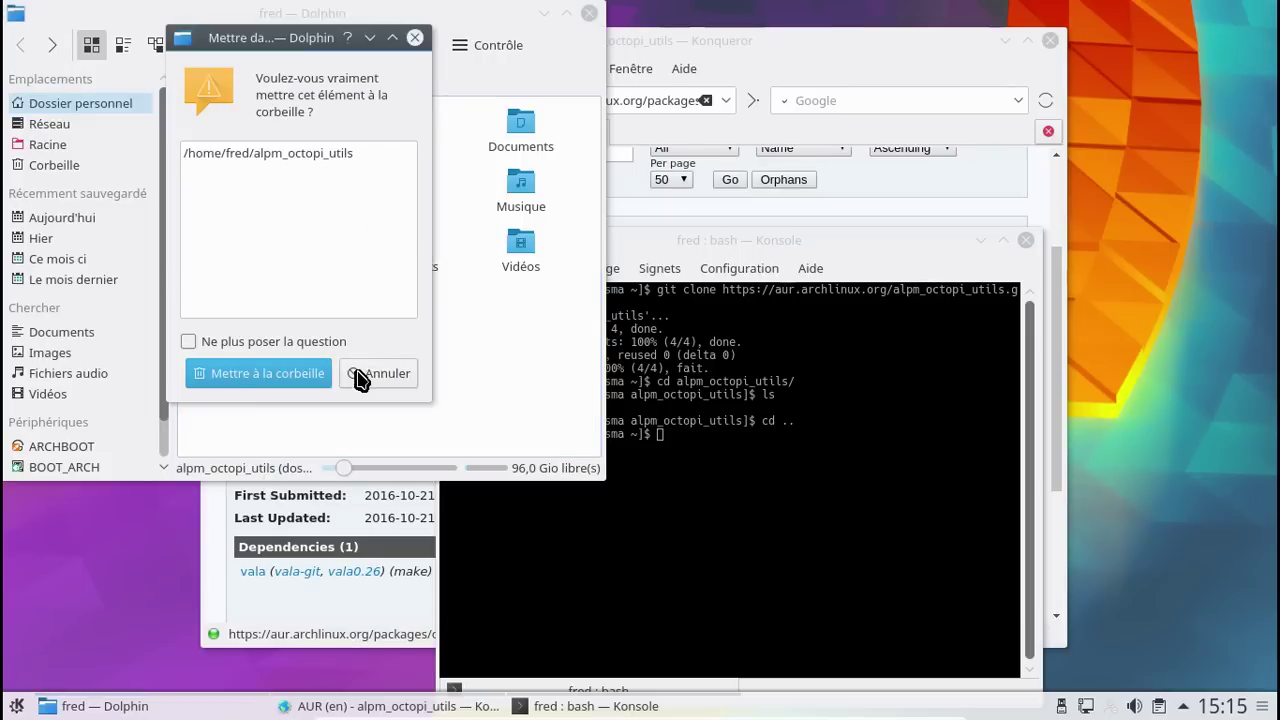
left_click(314, 374)
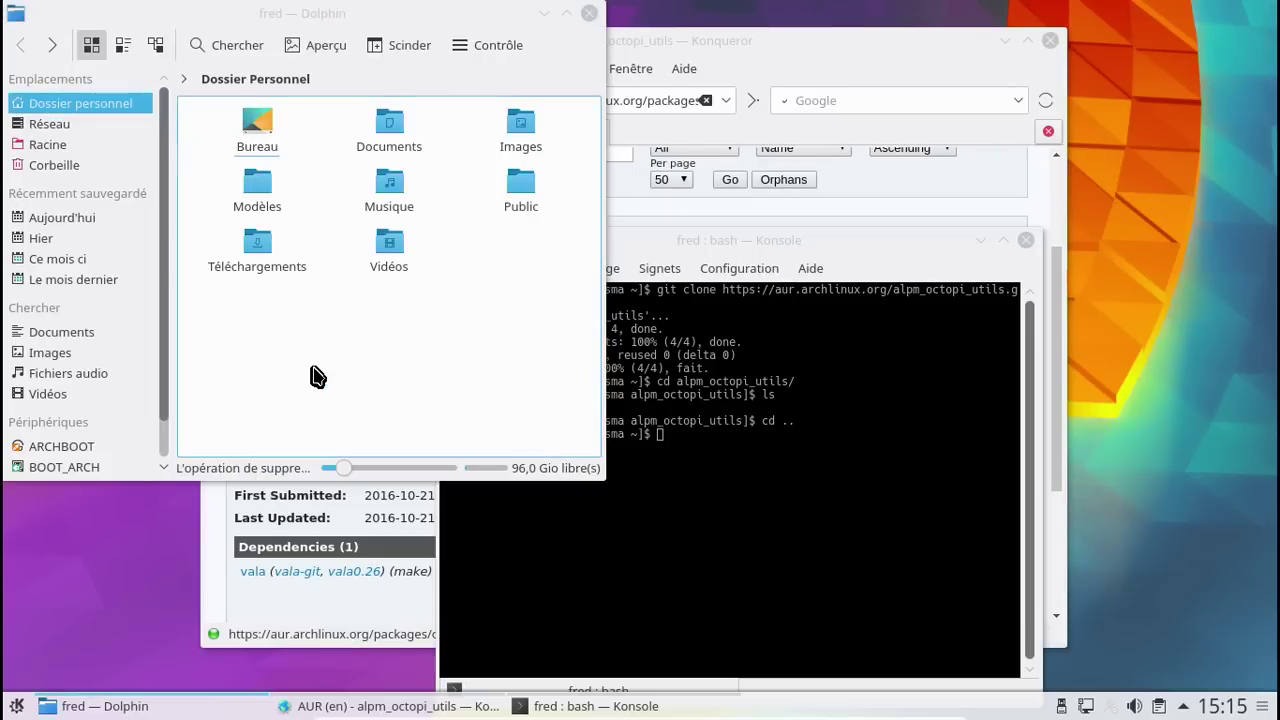
left_click(589, 13)
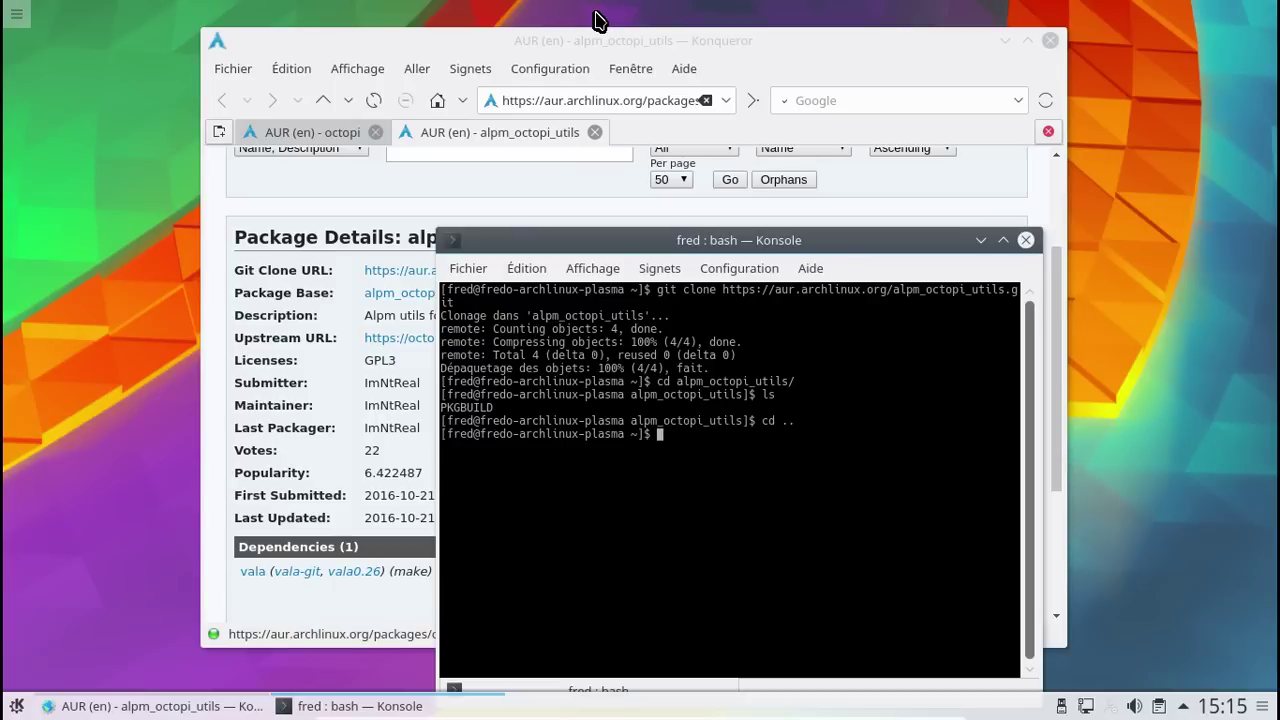
Try to download the package sources in Konsole with the command yaourt -G alpm_octopi-utils.
type("yaourt")
key("BackSpace")
key("BackSpace")
key("BackSpace")
key("BackSpace")
type("ourt -G al")
type("tp")
key("BackSpace")
key("BackSpace")
type("pm_octop")
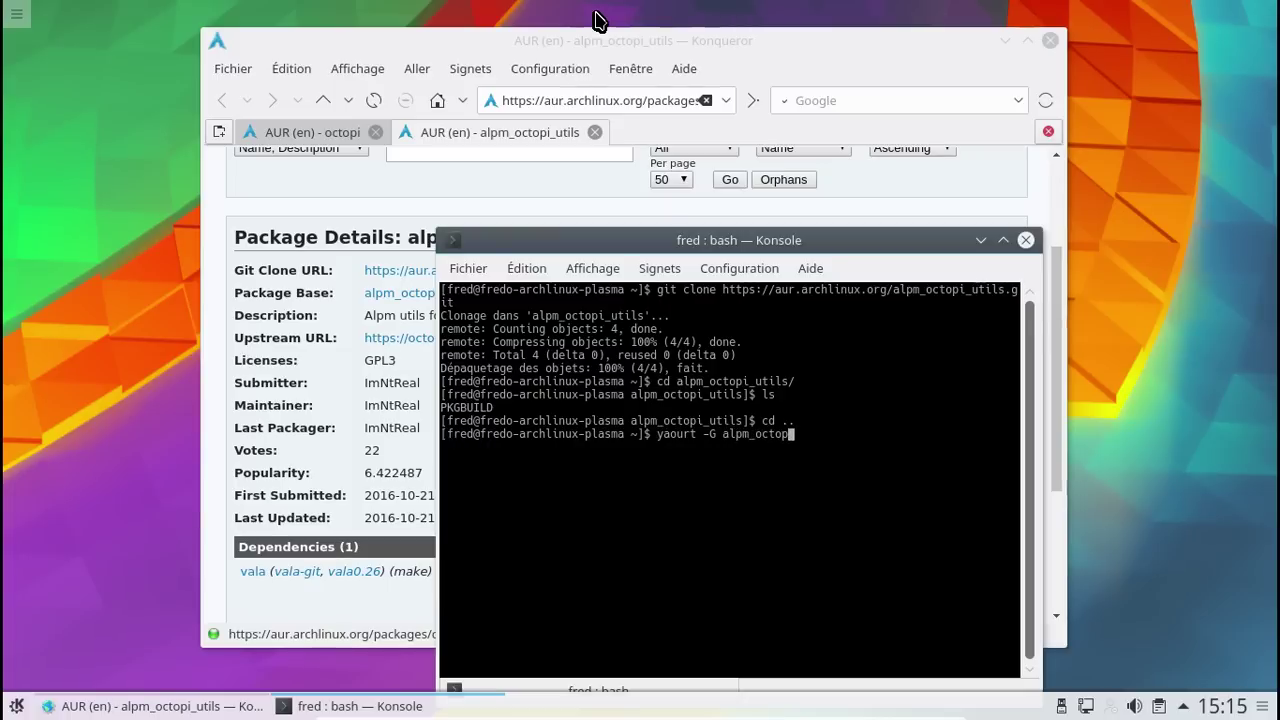
type("i-utils")
key("Return")
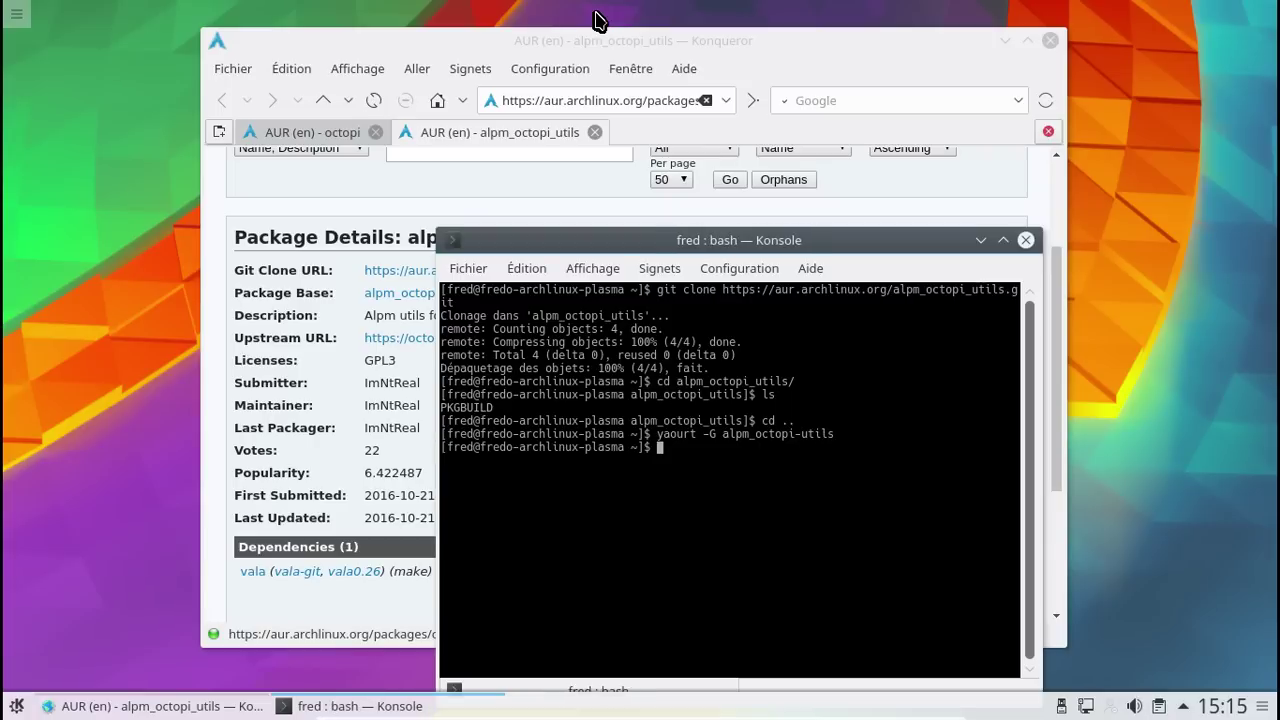
Correct the package name in the previous command and run yaourt -G alpm_octopi_utils to fetch the sources.
key("Up")
key("Left")
key("Left")
key("Left")
key("Left")
key("Left")
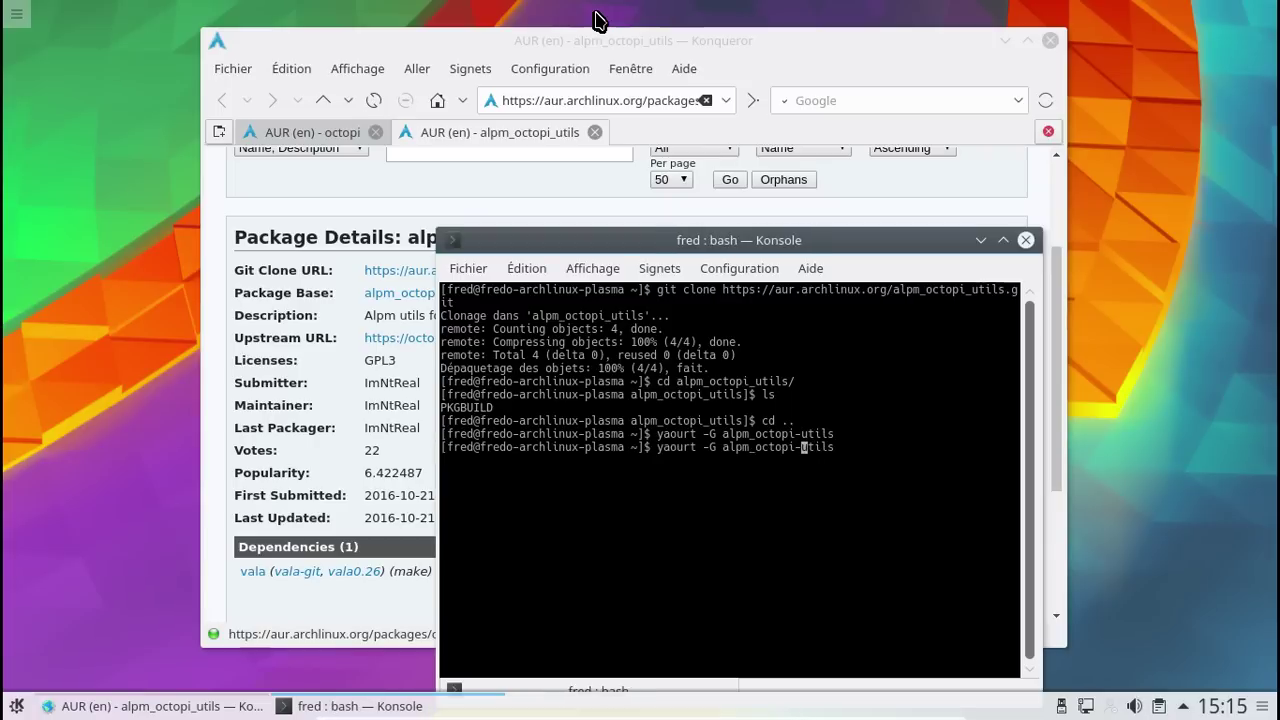
key("BackSpace")
type("_")
key("Return")
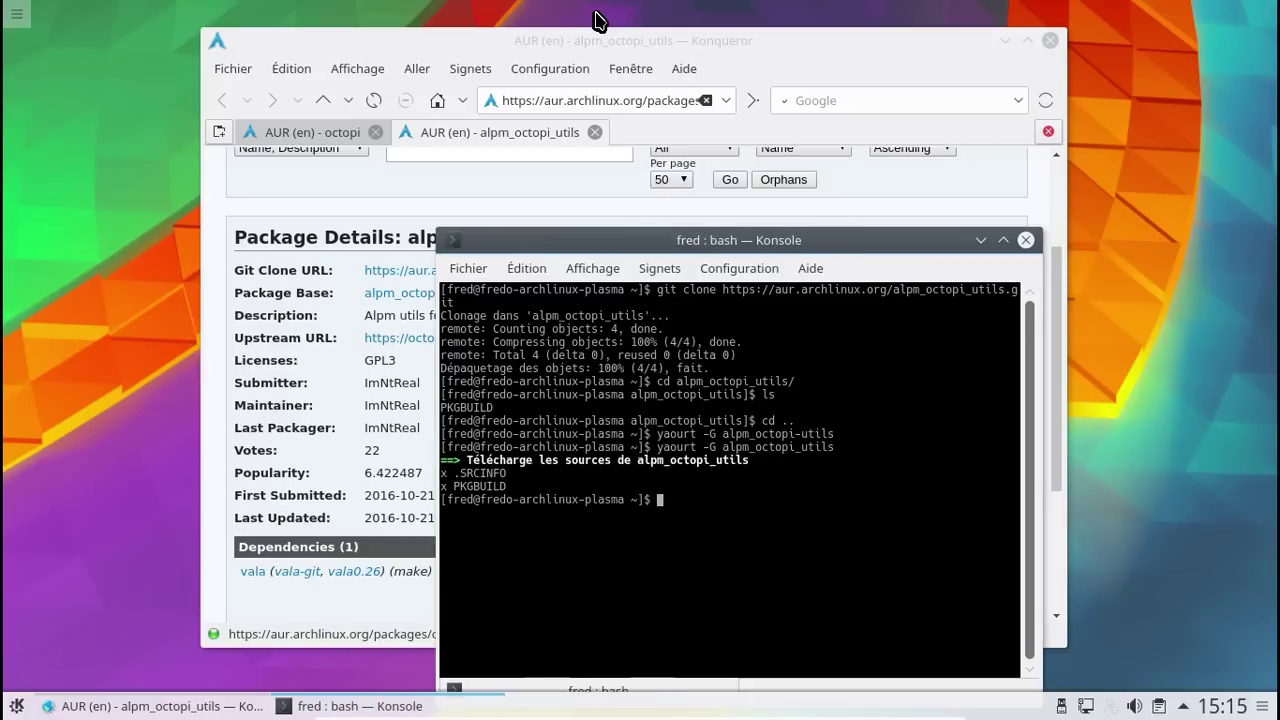
Enter the alpm_octopi_utils directory downloaded with yaourt and list its files.
type("cd al")
key("Tab")
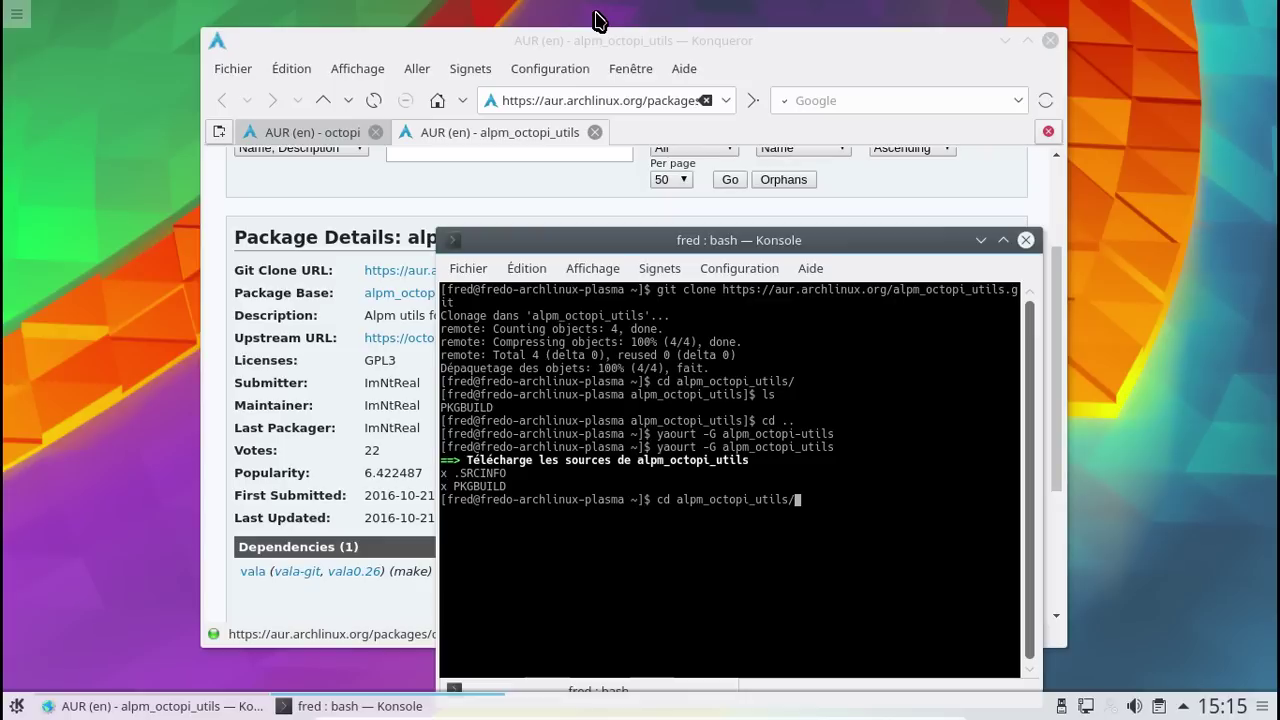
key("Return")
type("ls")
key("Return")
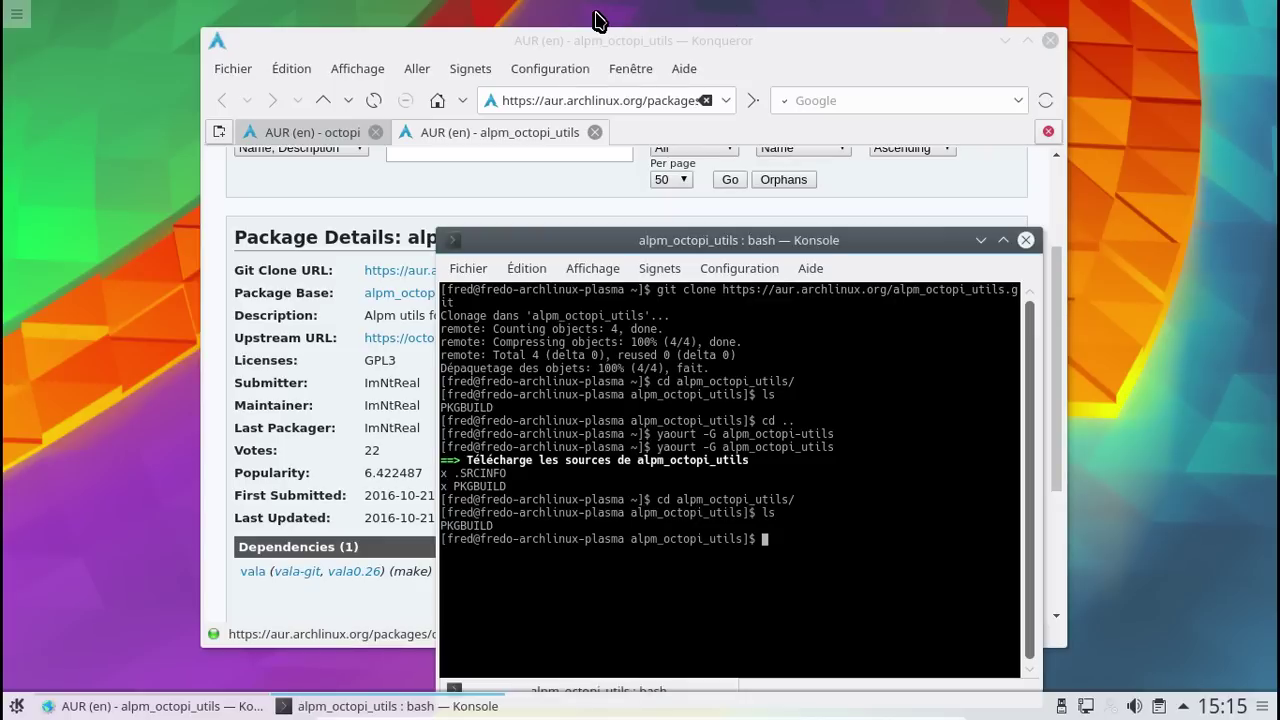
Build and install alpm_octopi_utils with makepkg -si, enter the account password for sudo, and return to the parent directory.
type("makepkg -si")
key("Return")
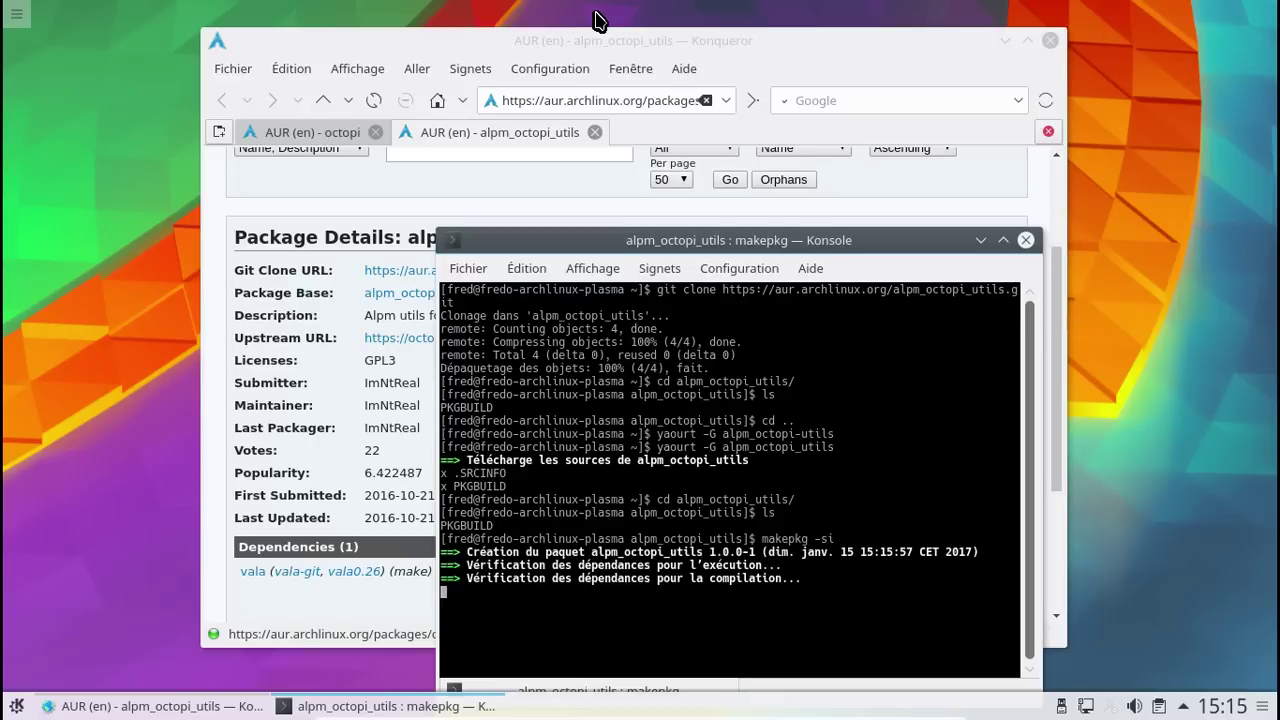
left_click_drag(708, 240, 627, 89)
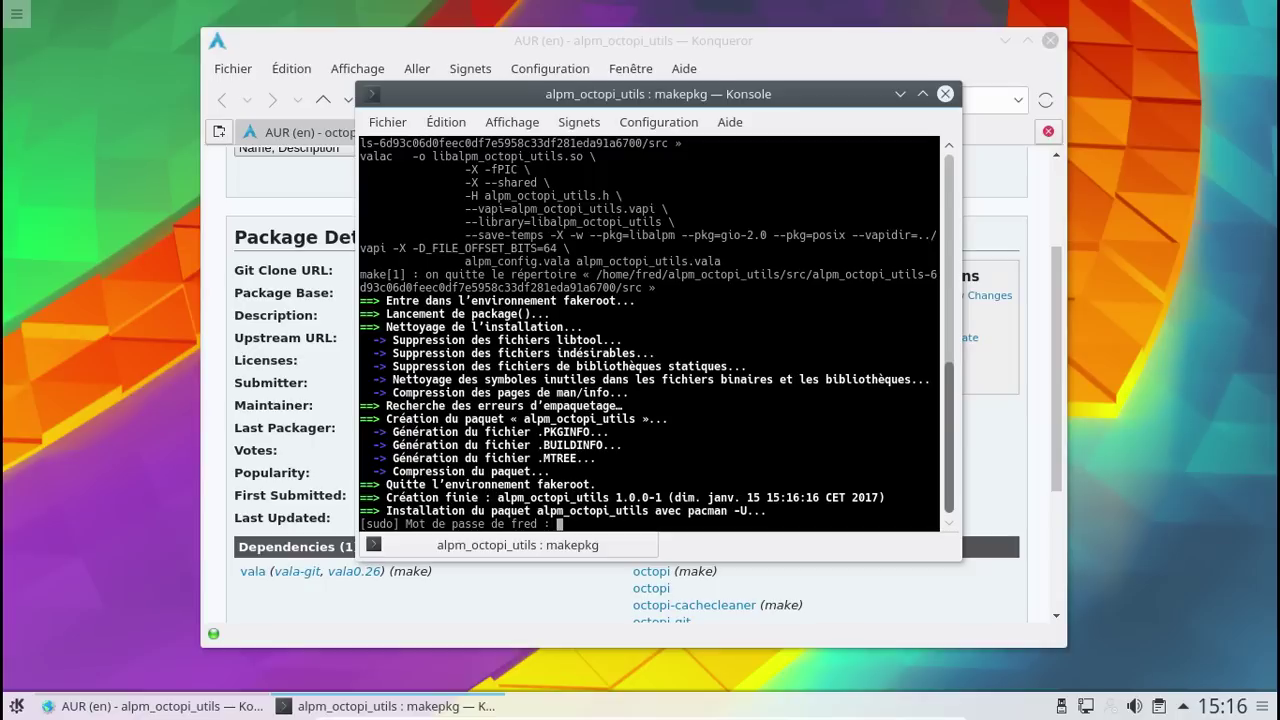
key("Return")
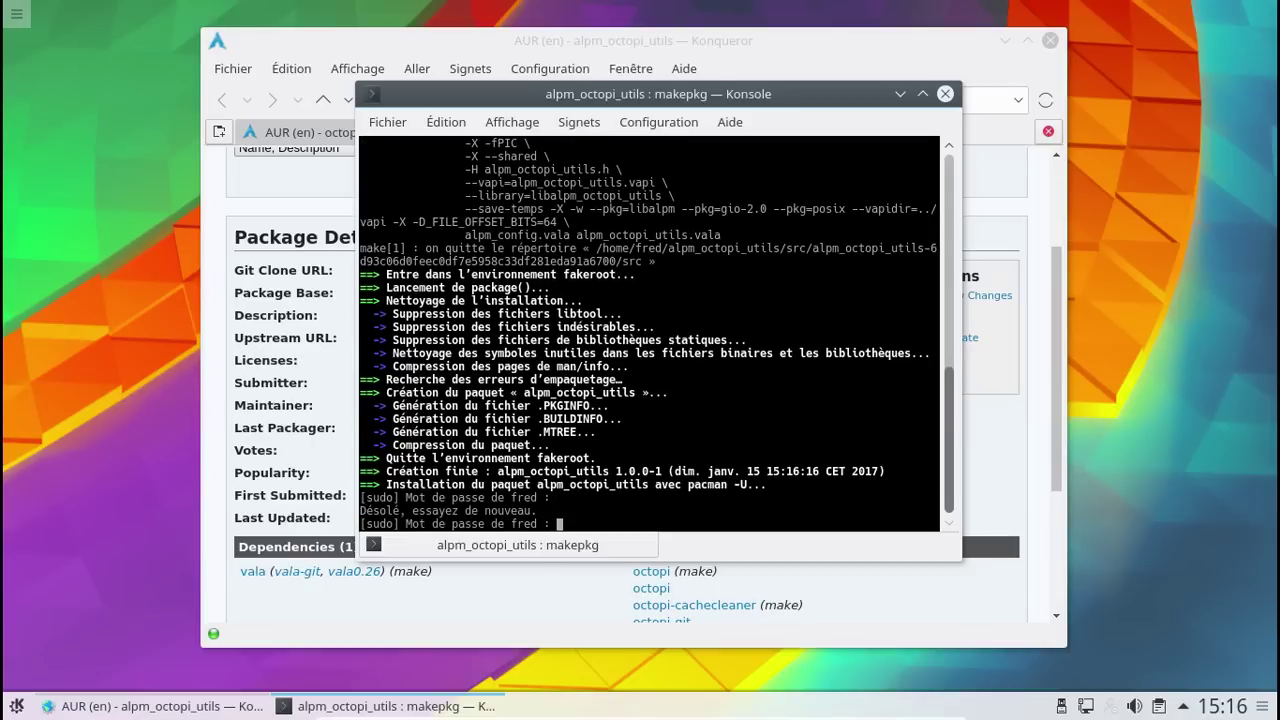
key("Return")
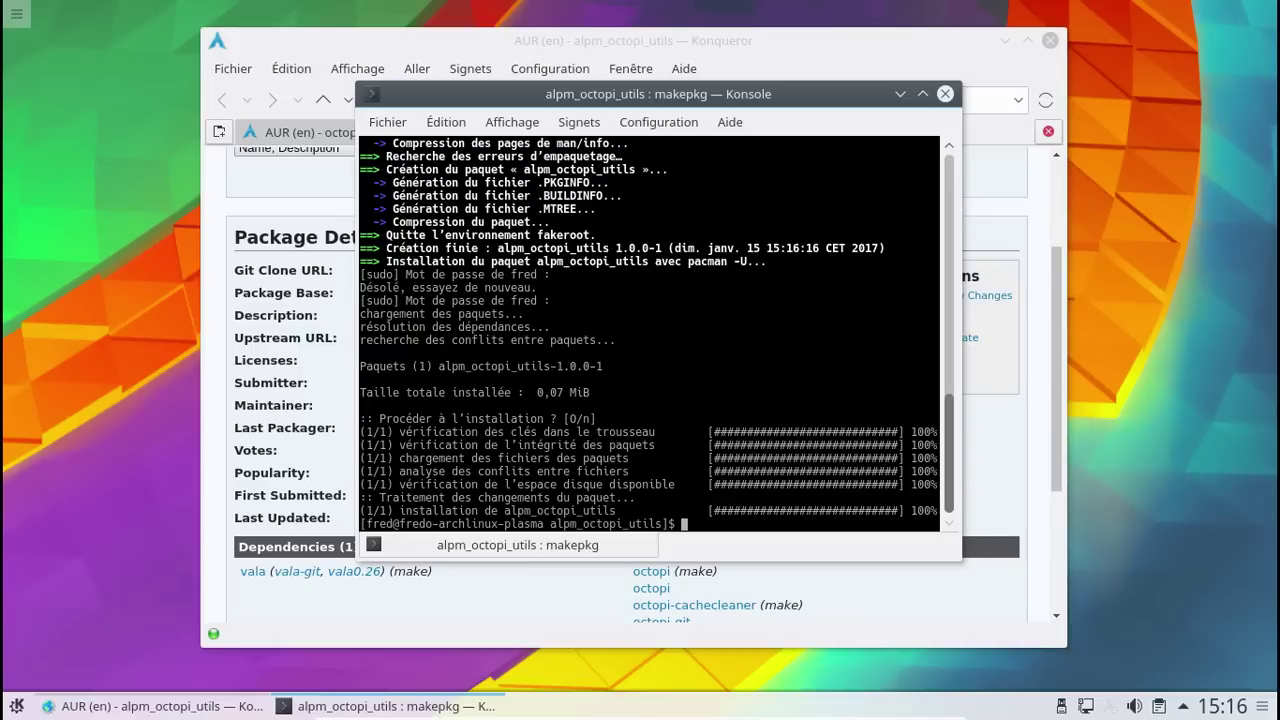
type("cd ..")
key("Return")
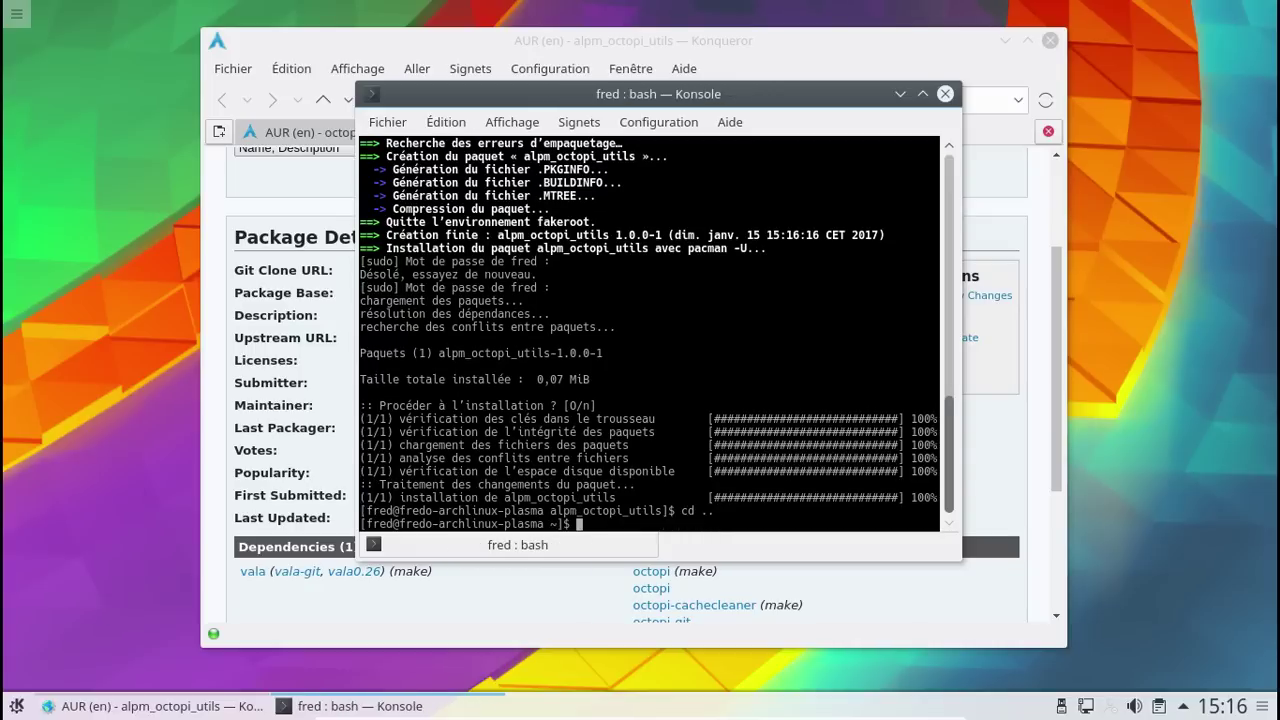
Copy the link text of the Git Clone URL from octopi's AUR page in Konqueror and return to Konsole.
left_click(331, 132)
scroll(645, 392, "up", 6)
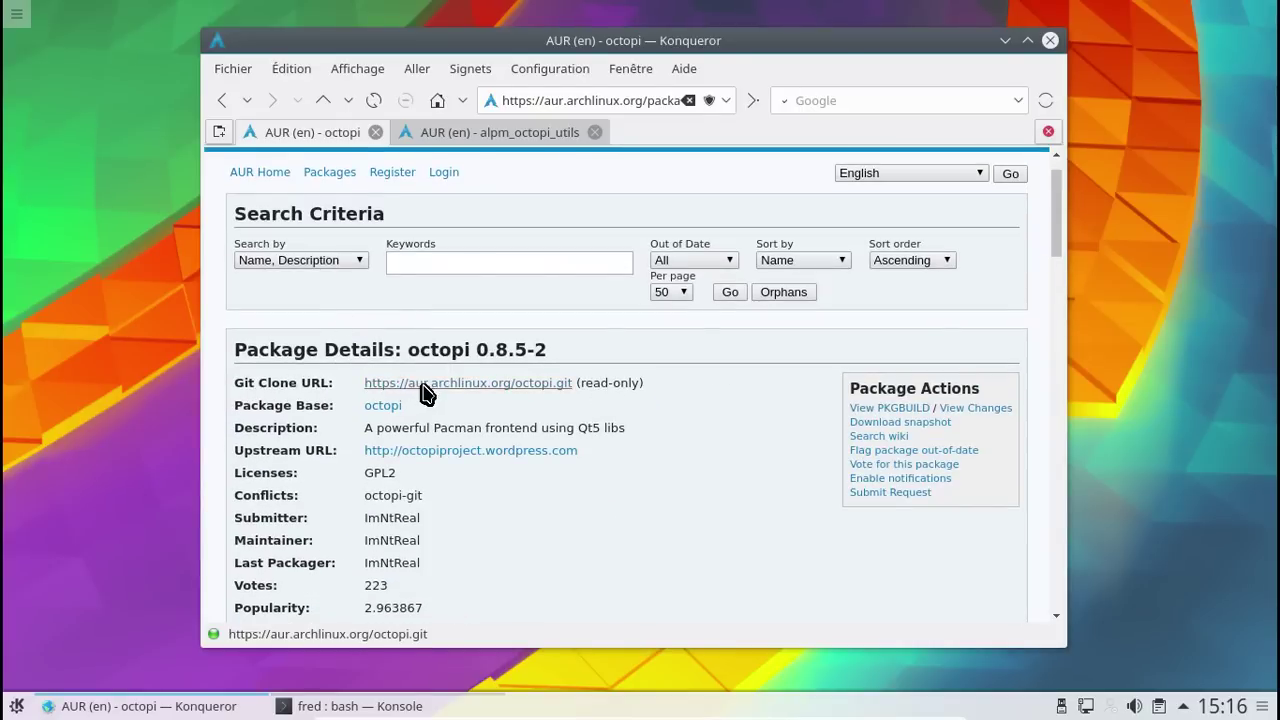
right_click(425, 393)
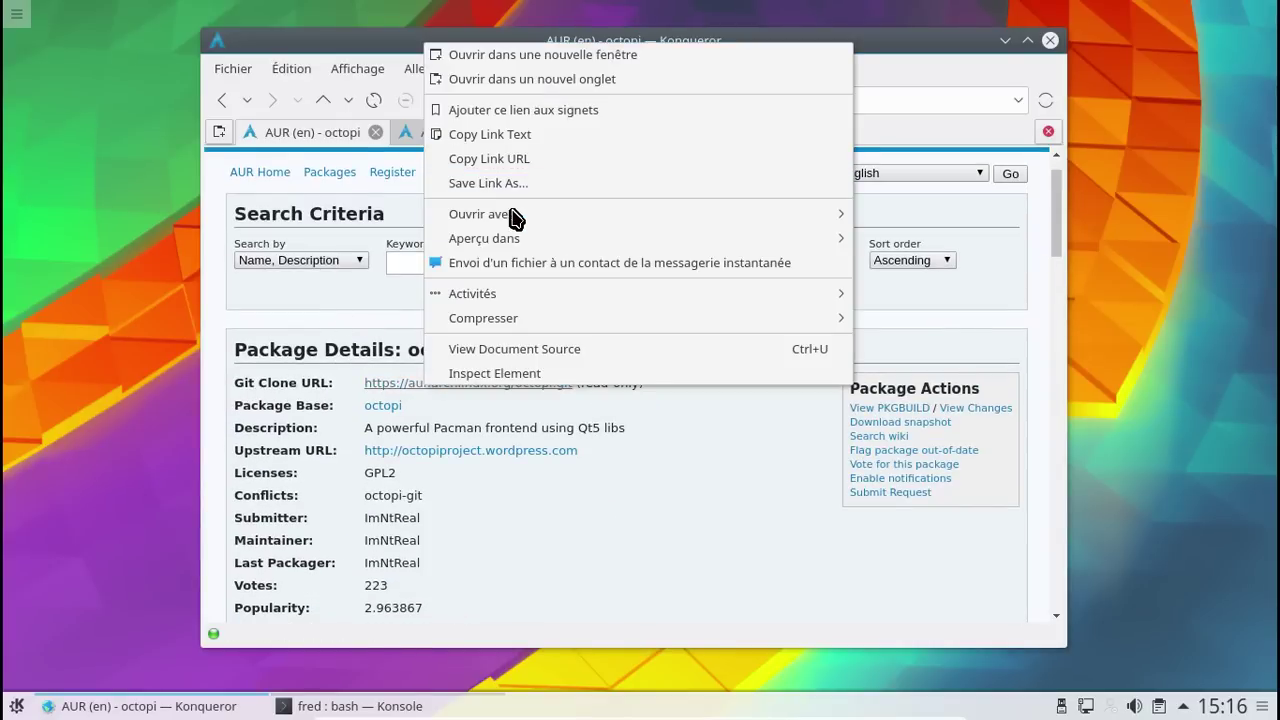
left_click(514, 134)
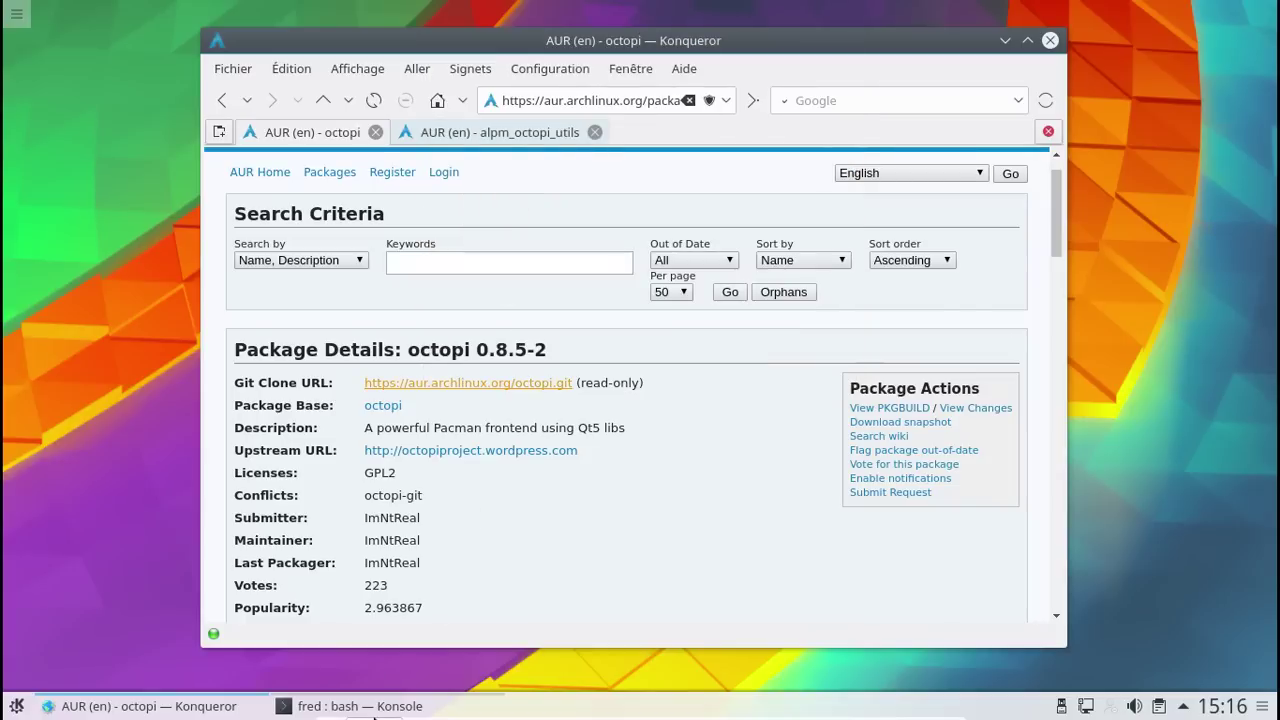
left_click(372, 712)
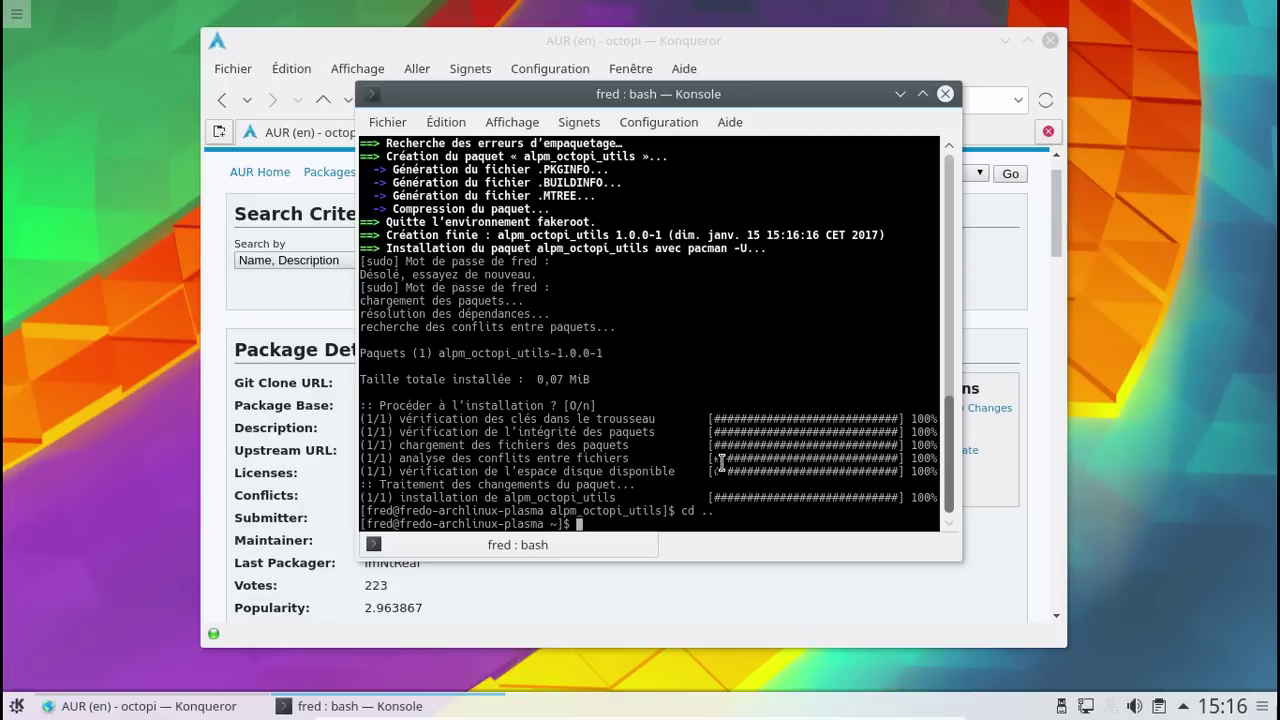
Close the Konsole window and try to start a search in the application launcher.
left_click(372, 706)
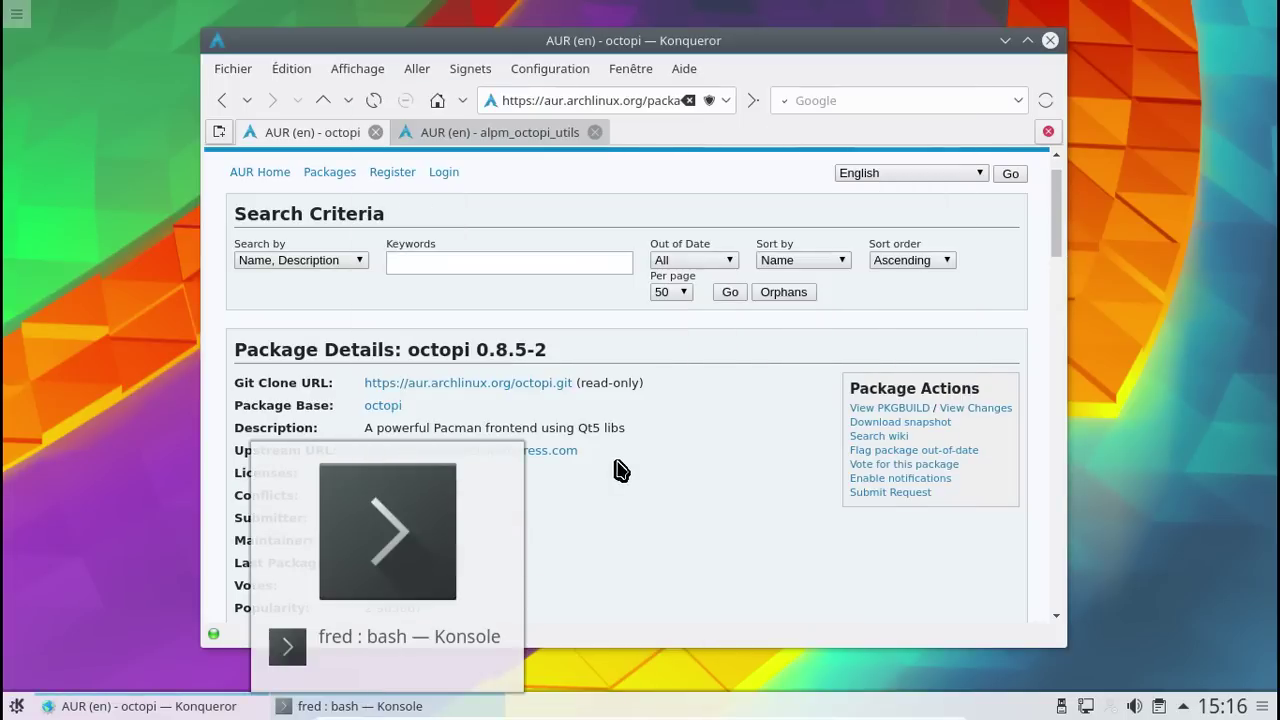
left_click(415, 706)
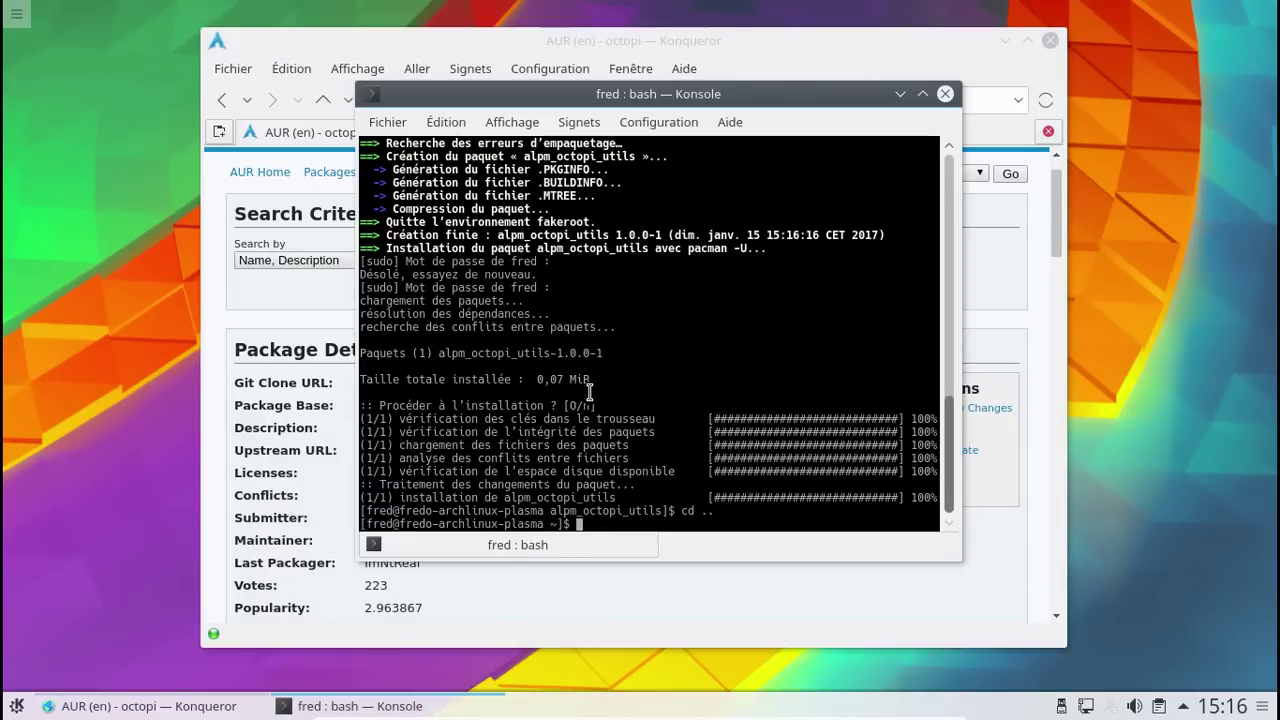
left_click(945, 94)
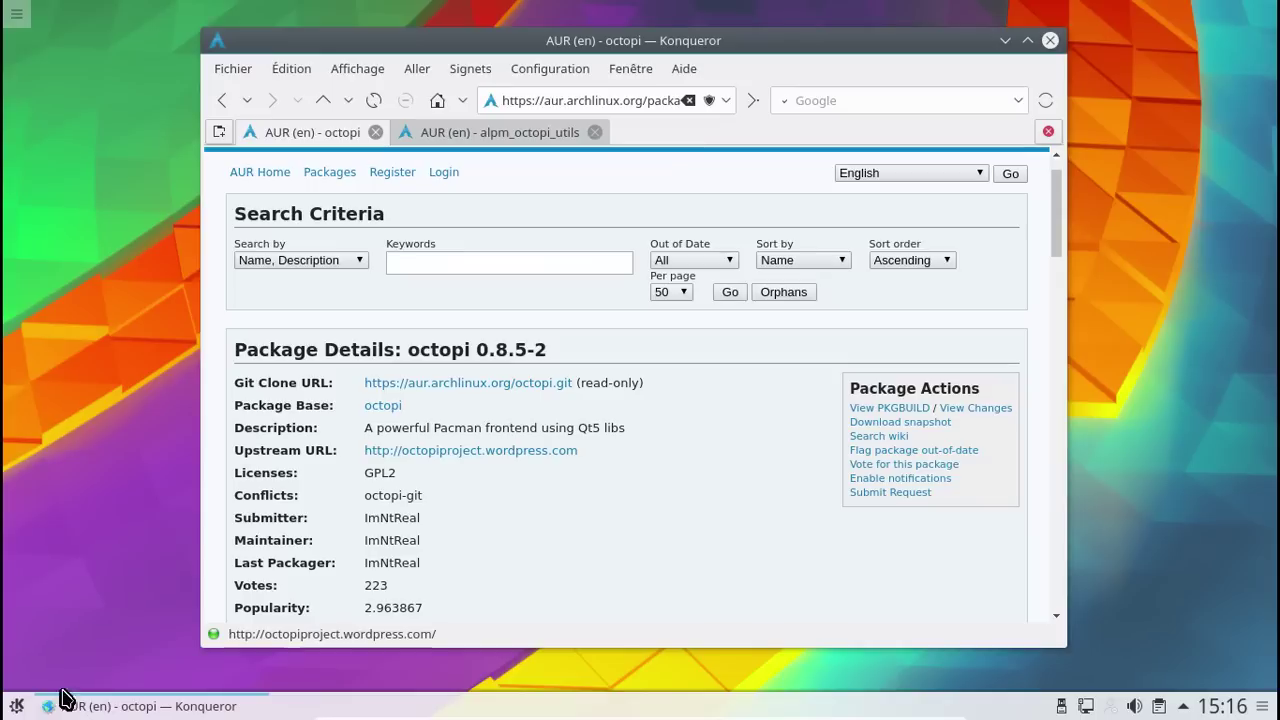
left_click(17, 703)
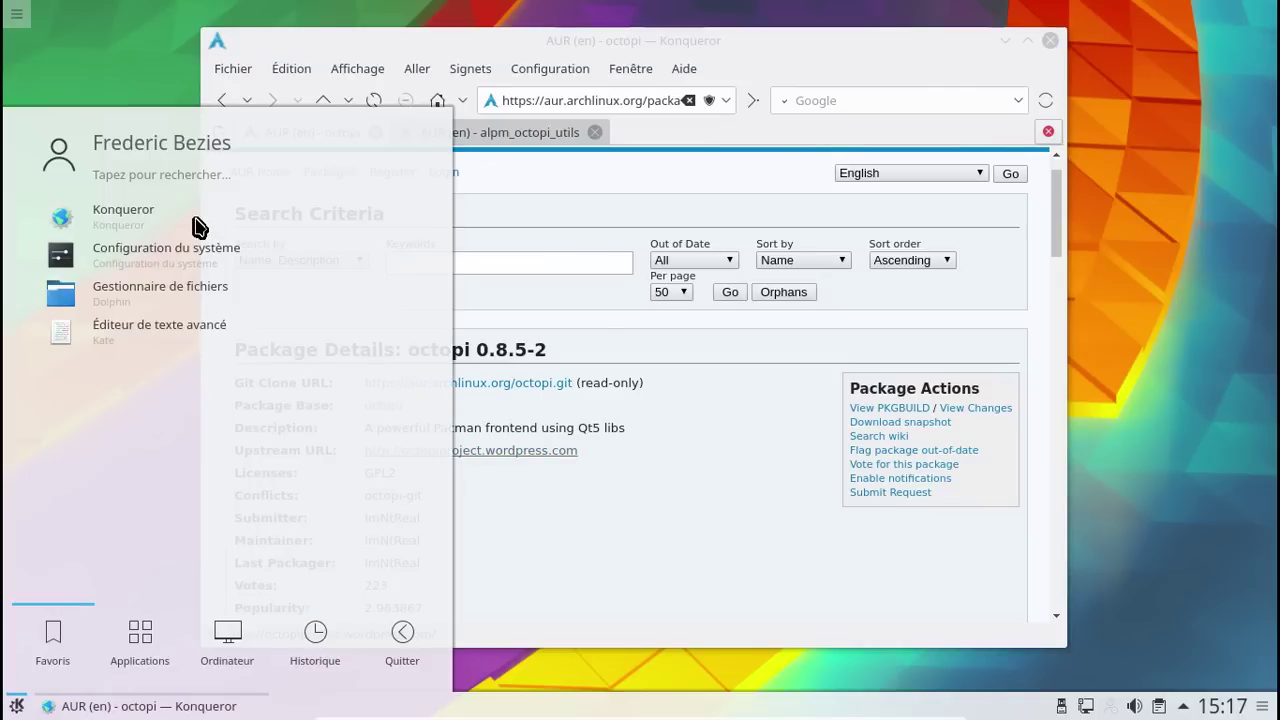
left_click(164, 177)
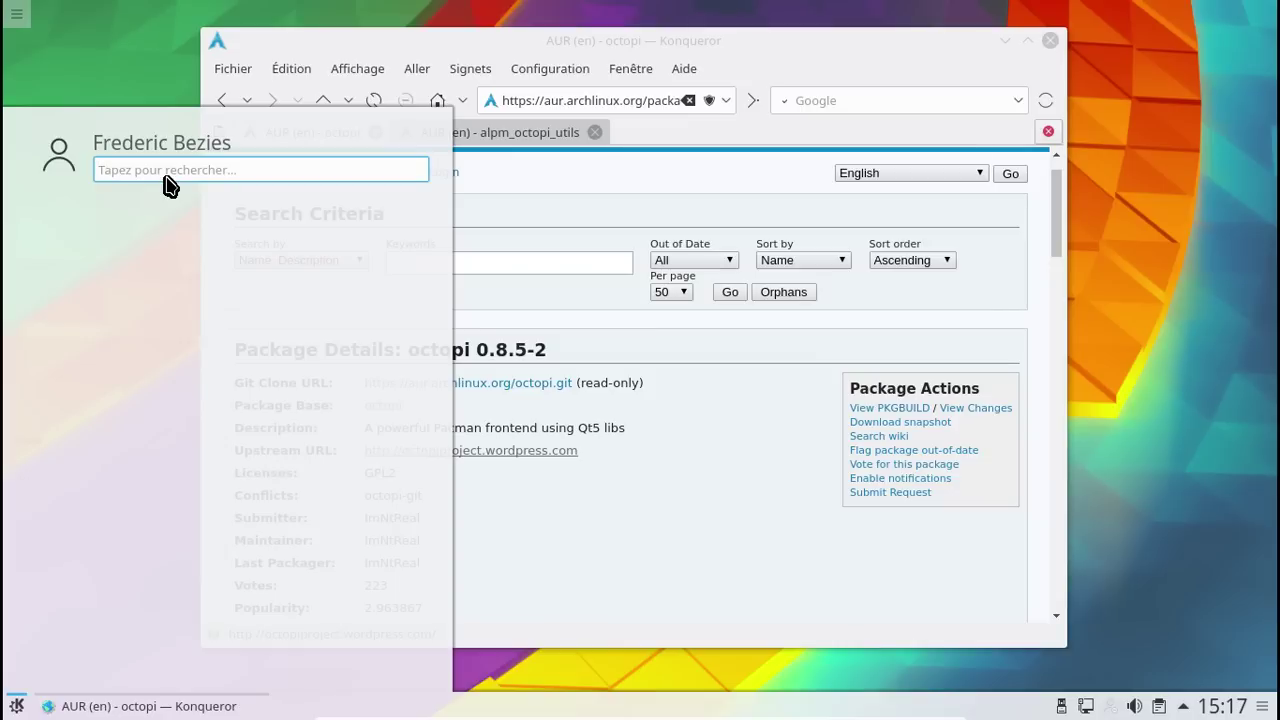
left_click(15, 708)
left_click(650, 709)
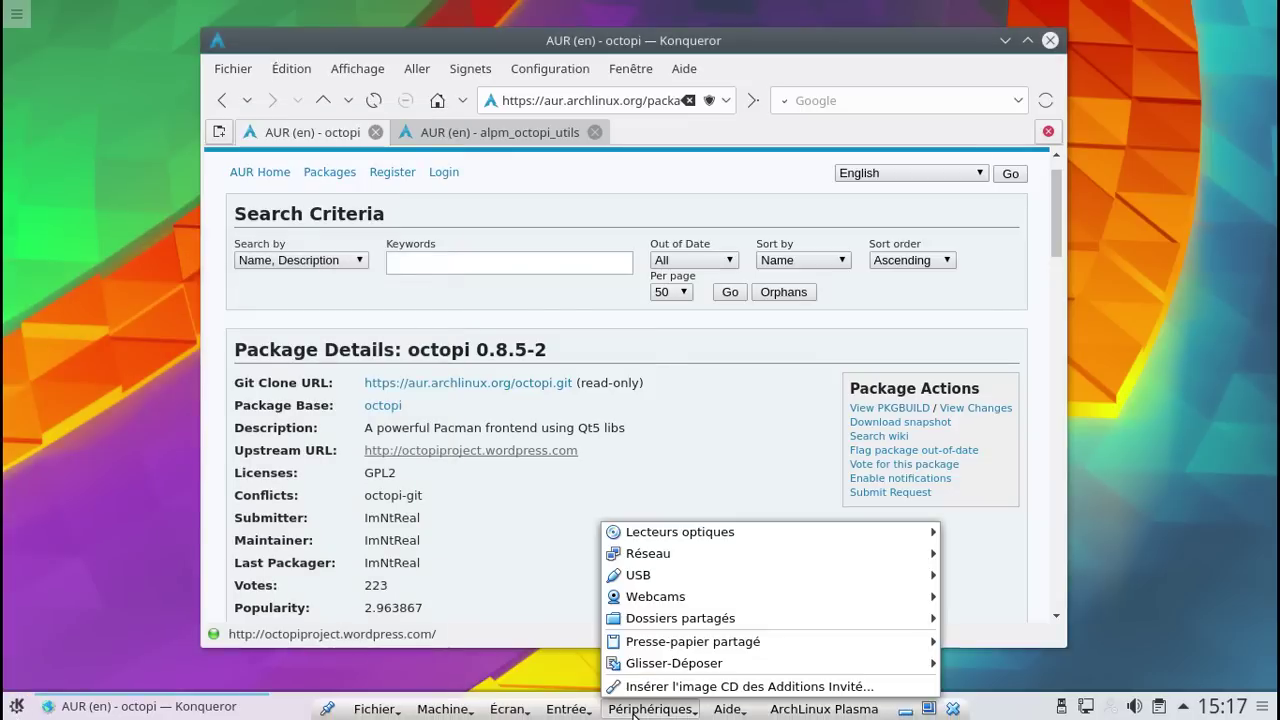
left_click(632, 712)
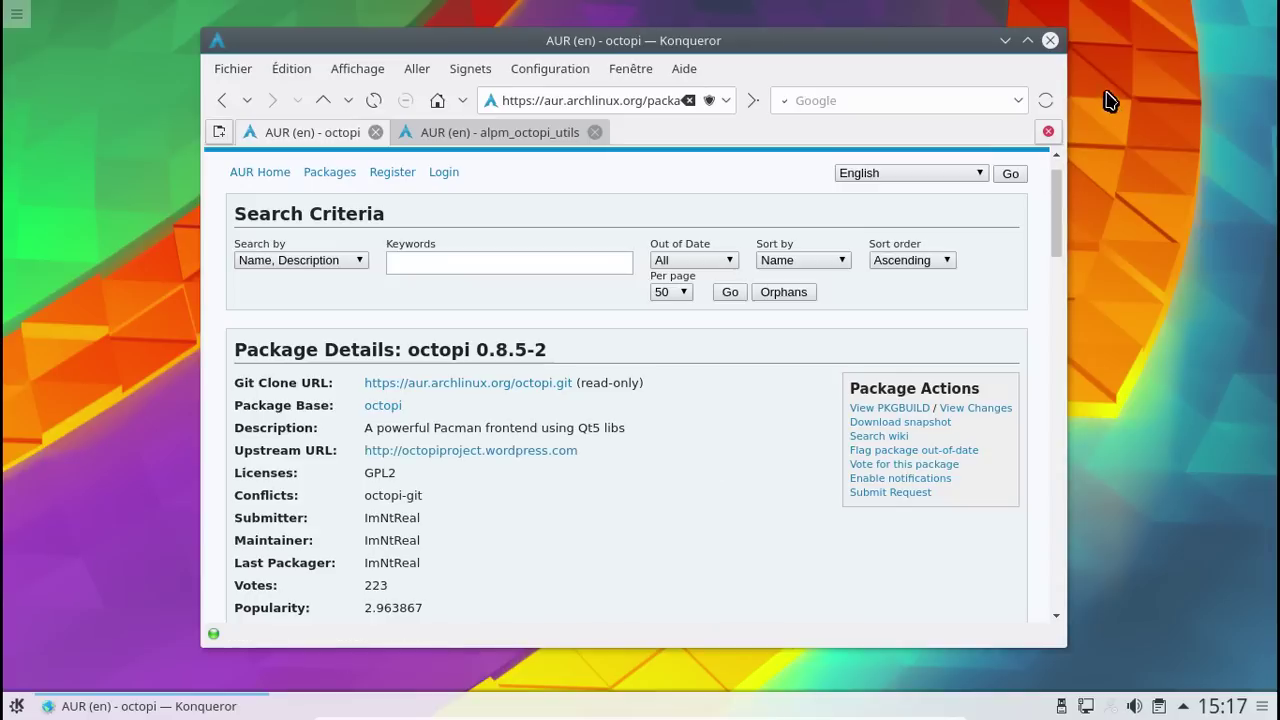
Quit Konqueror with all its open tabs and take the virtual machine out of full-screen mode.
left_click(1049, 40)
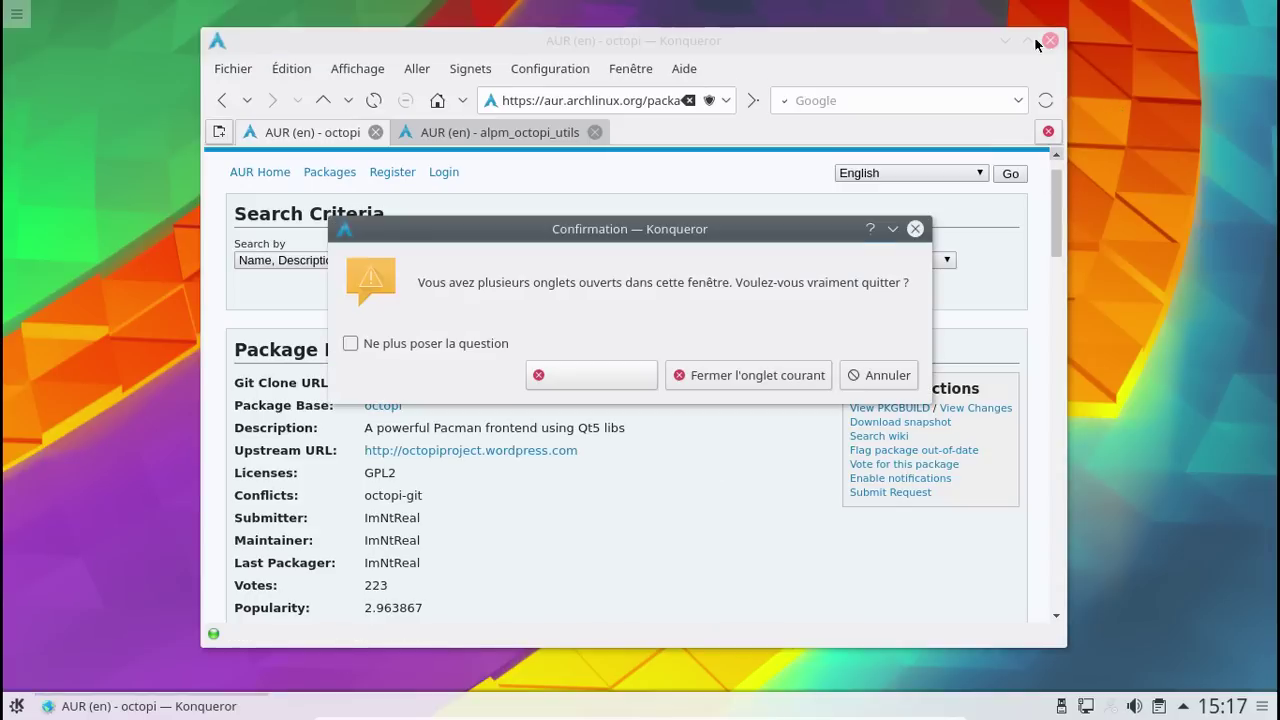
left_click(599, 372)
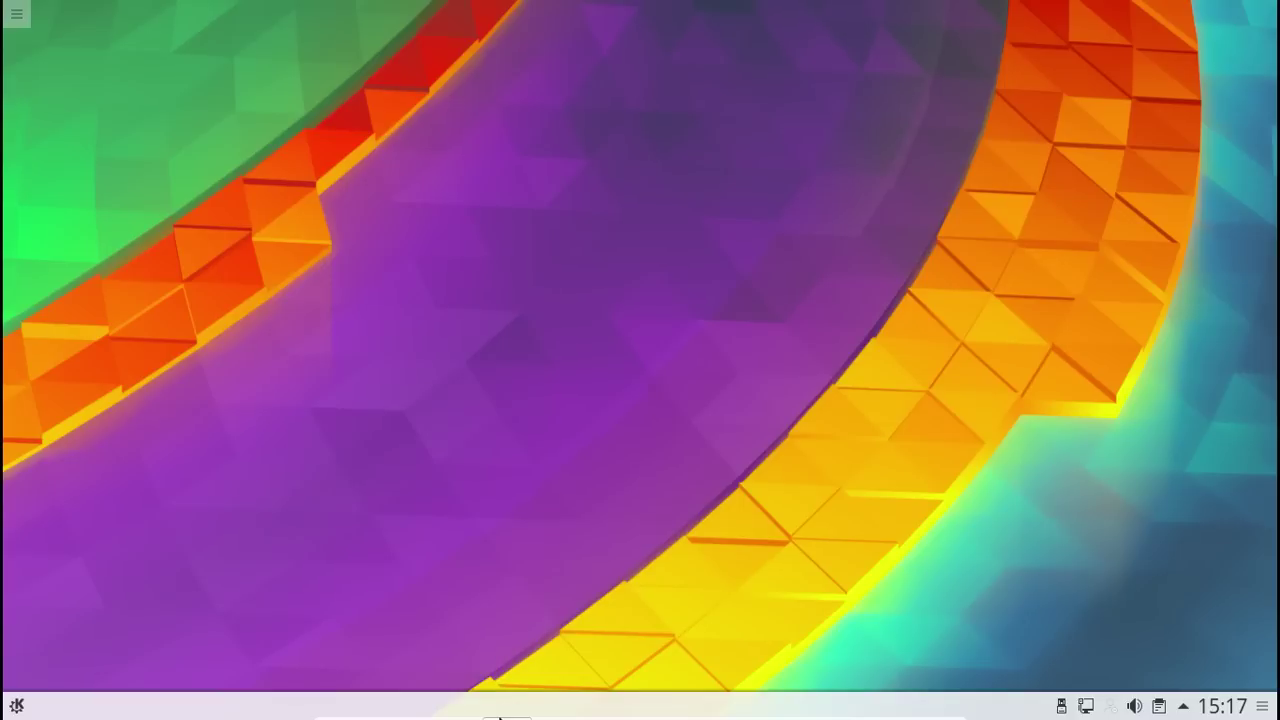
left_click(508, 709)
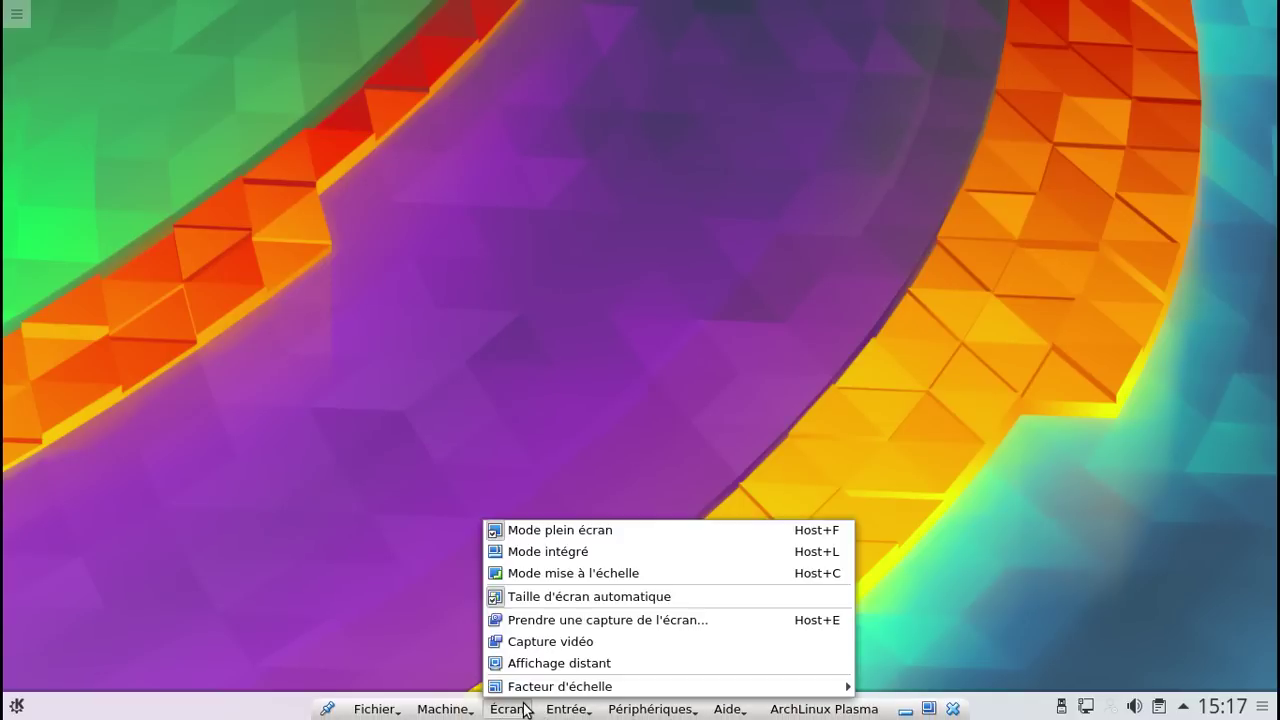
left_click(537, 538)
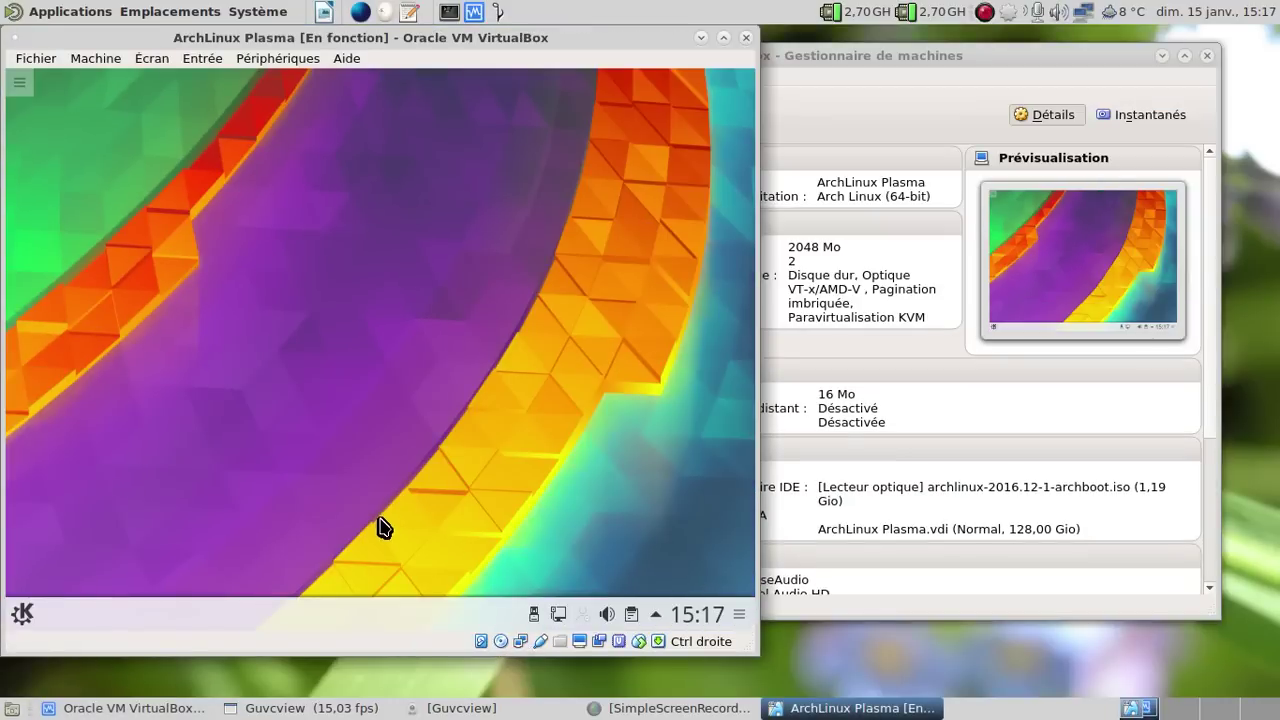
Search the application launcher for konsole, open a terminal, and move the VirtualBox window clear of the screen edge.
left_click(22, 617)
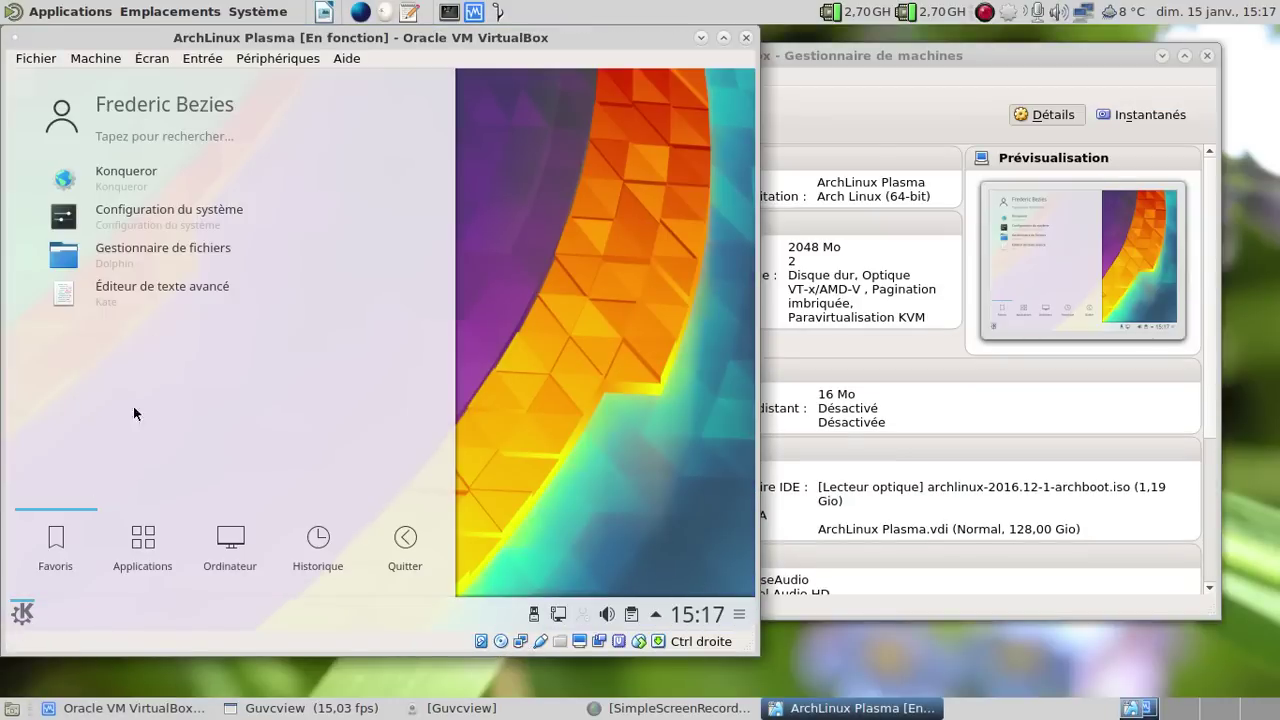
left_click(171, 137)
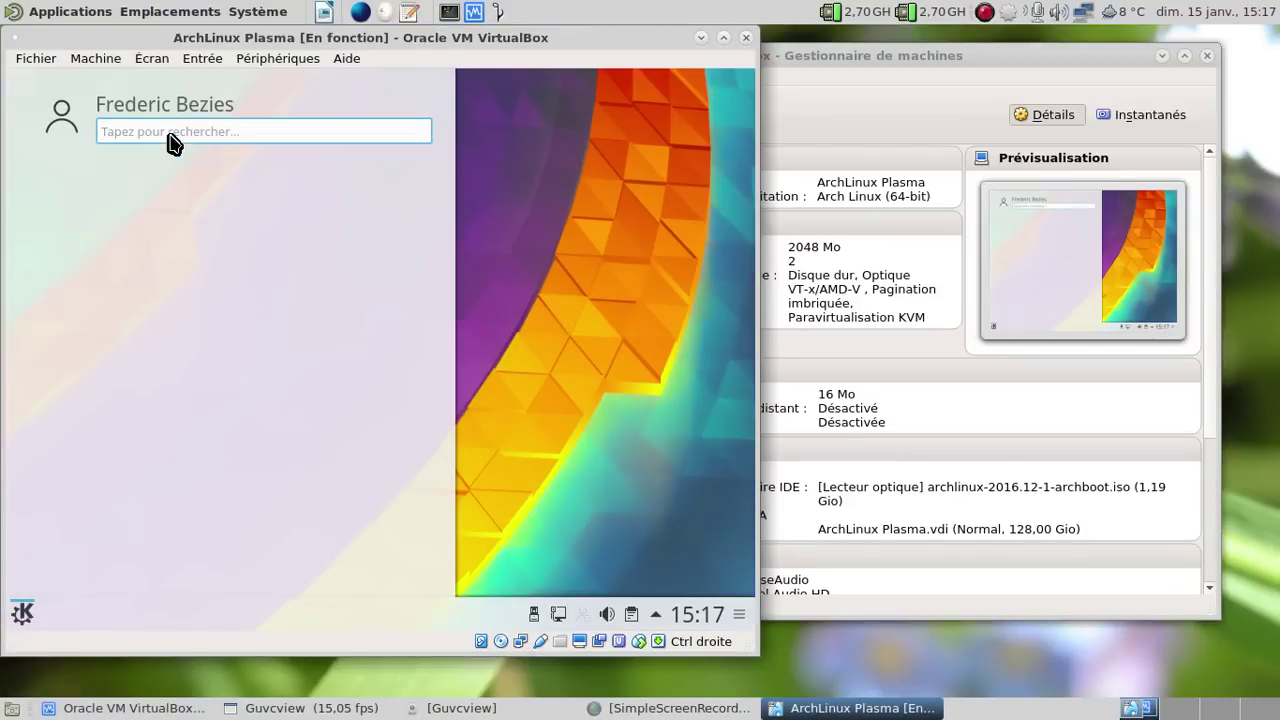
type("konsole")
key("Return")
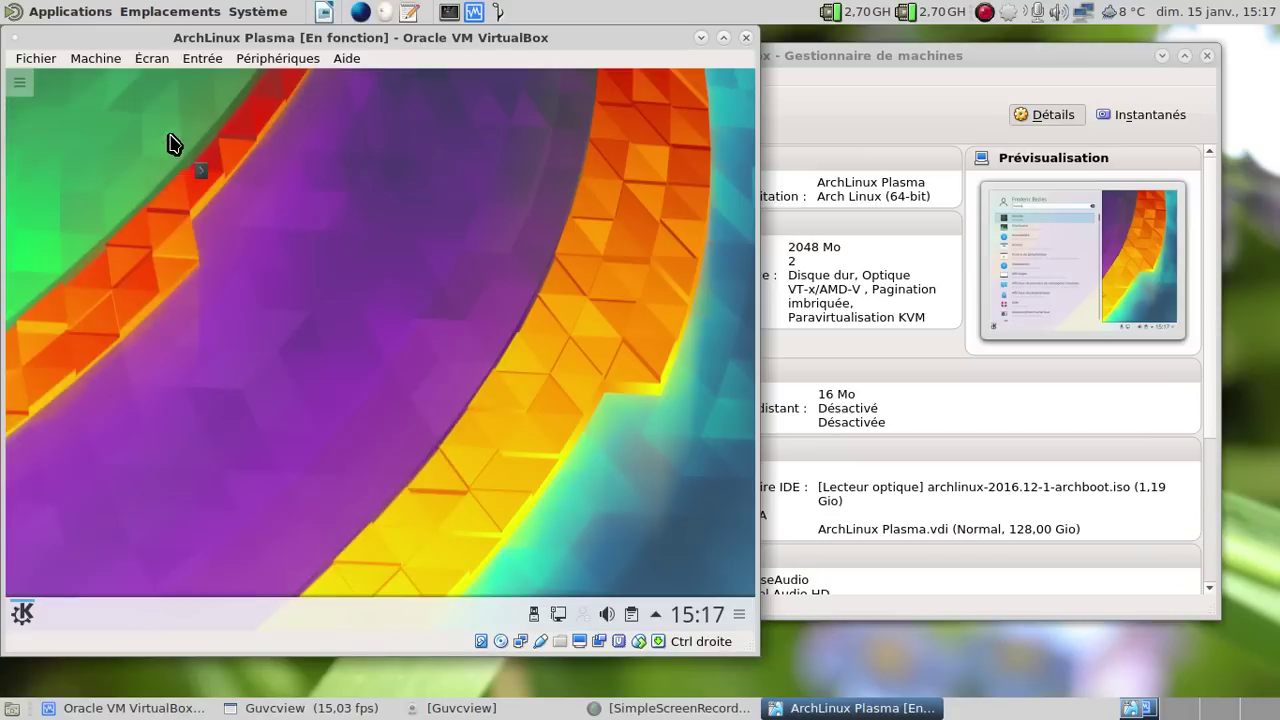
left_click_drag(251, 42, 516, 46)
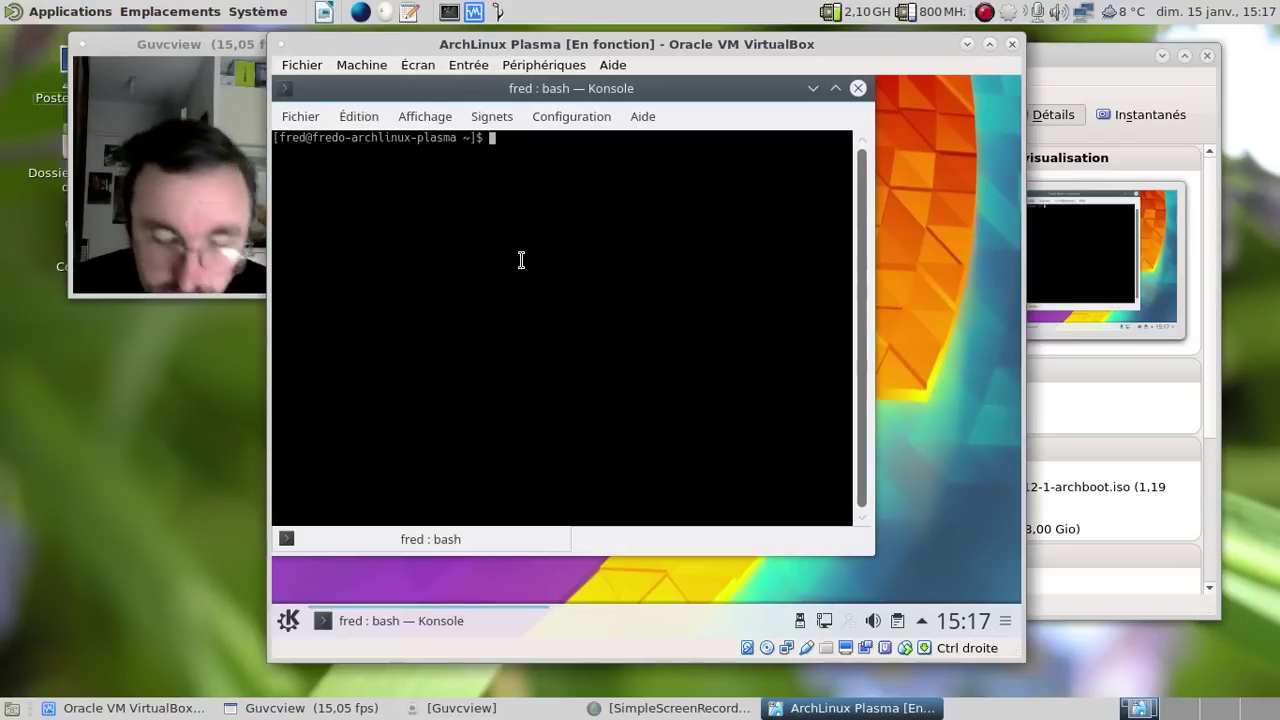
type("git clone")
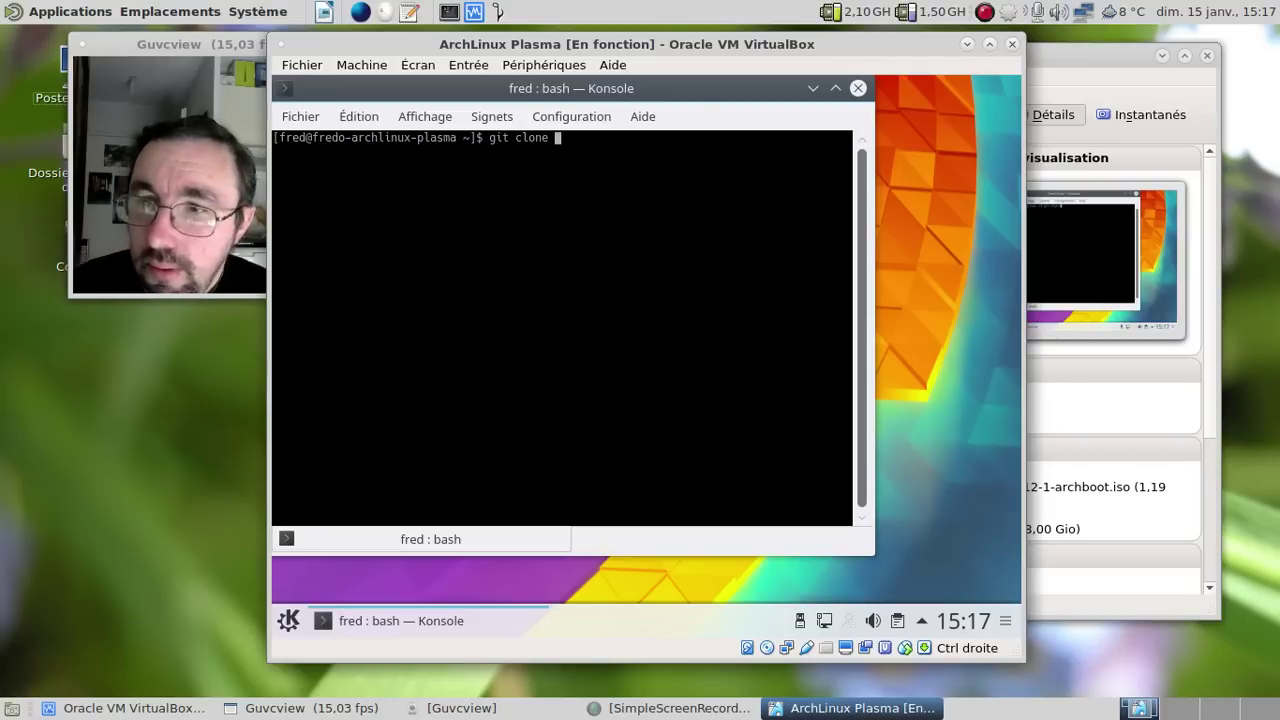
type("httpzefoijzefoijhzef")
key("ctrl+f")
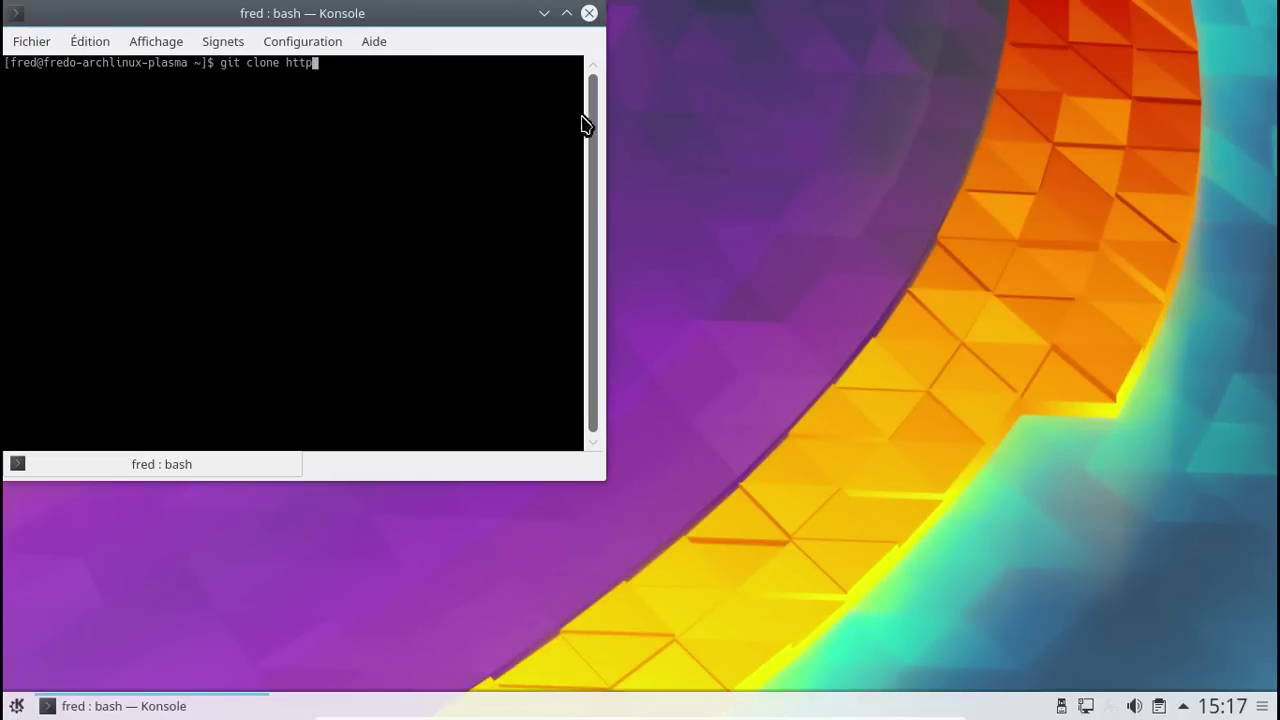
left_click_drag(388, 14, 644, 69)
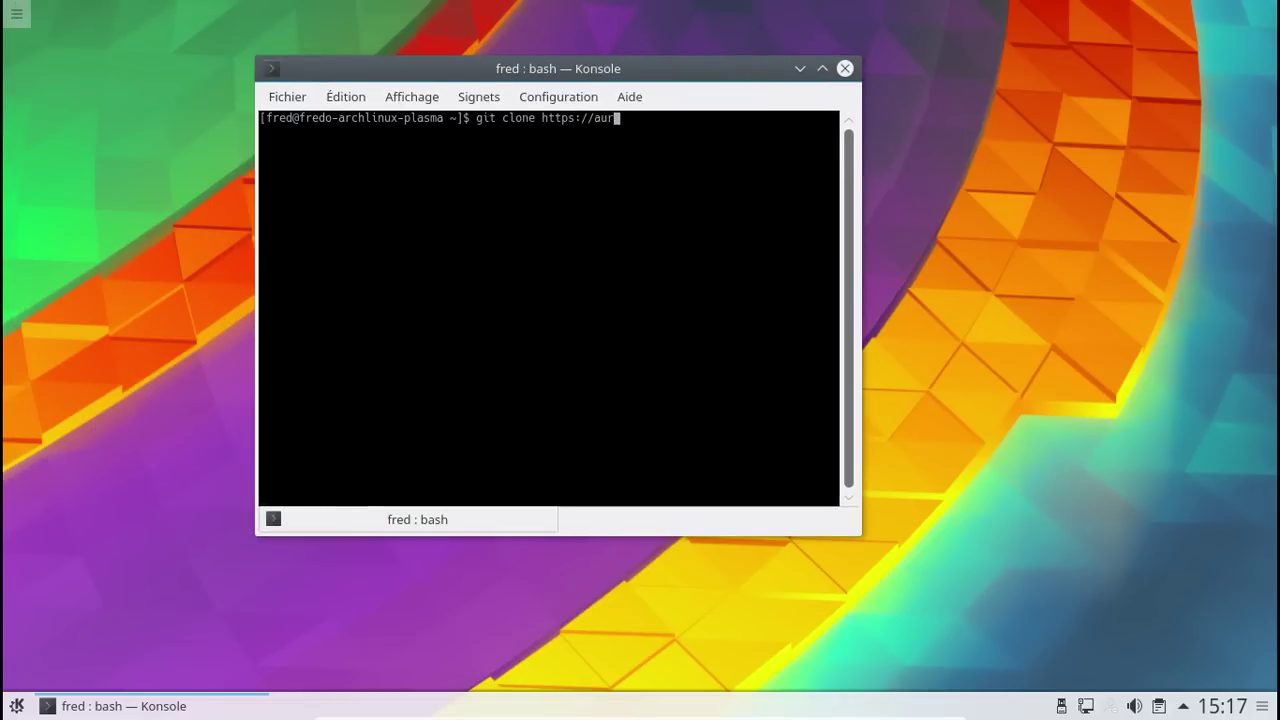
type("inux.org/octopi.git")
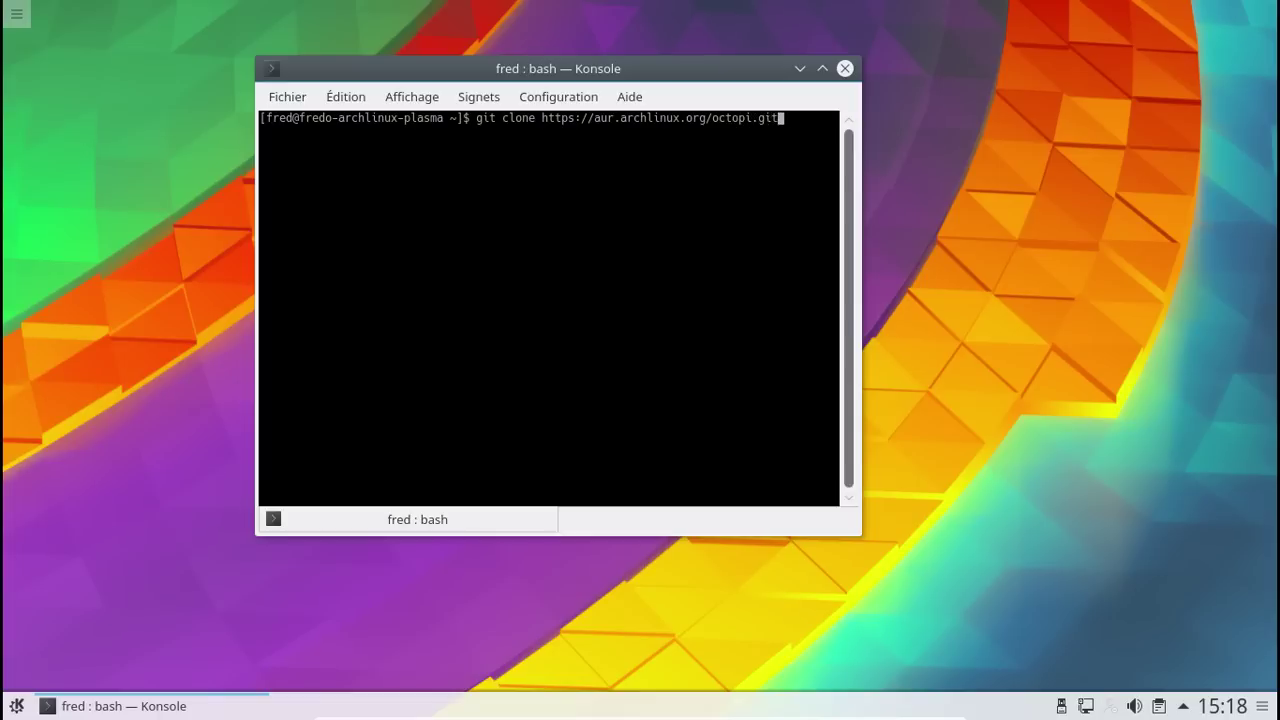
key("Return")
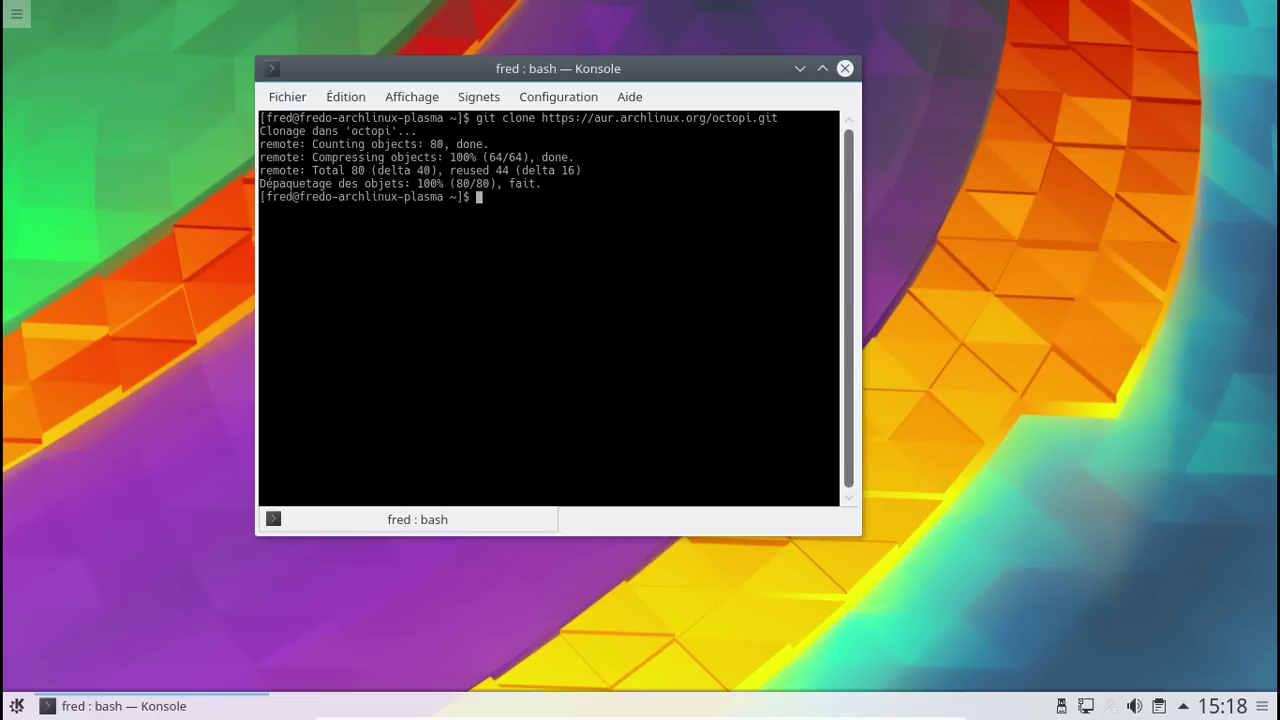
Enter the octopi directory, build the package with makepkg, and move the Konsole window aside.
type("cd oc")
key("Tab")
key("Return")
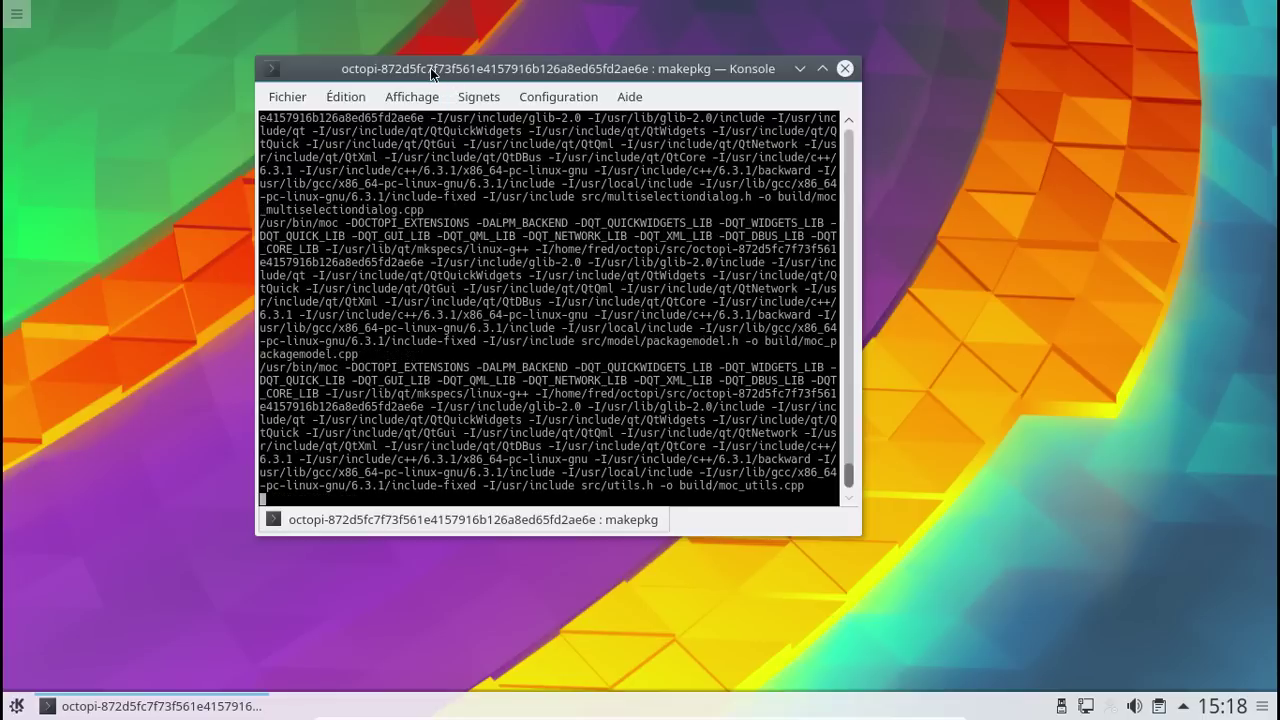
left_click_drag(607, 80, 789, 88)
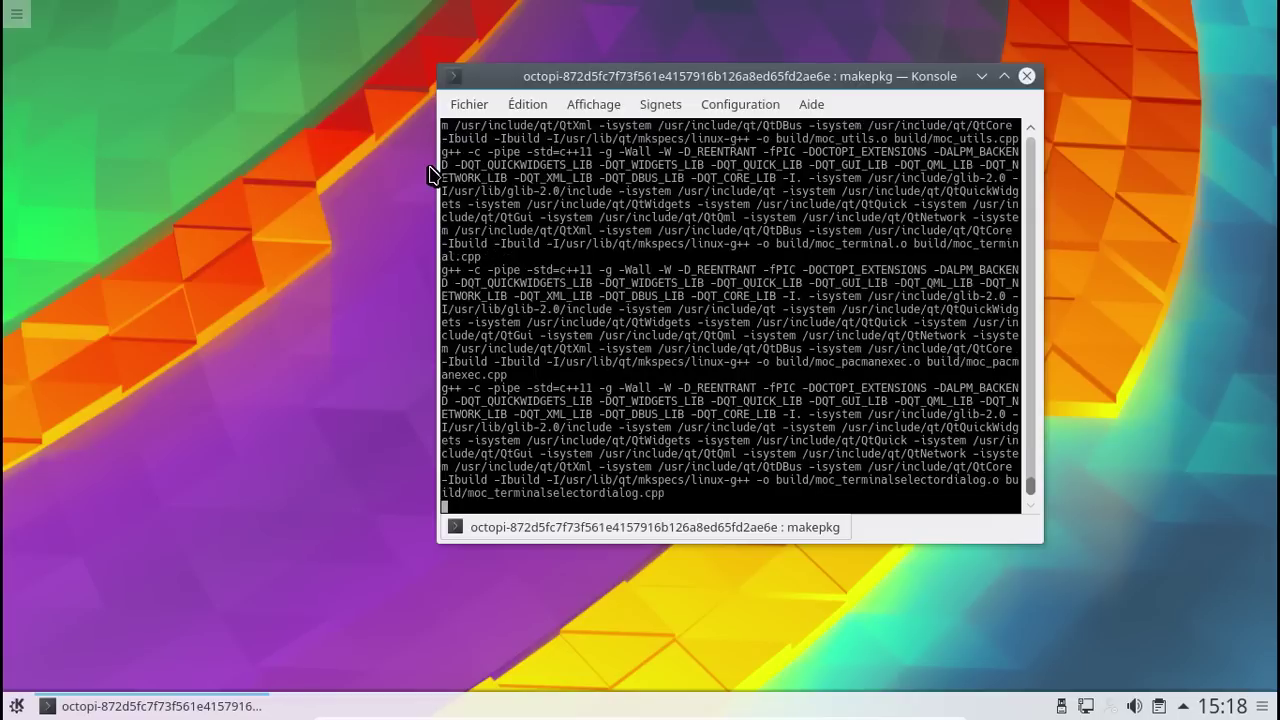
Search the application launcher for kinfo and open the Centre d'informations.
left_click(15, 708)
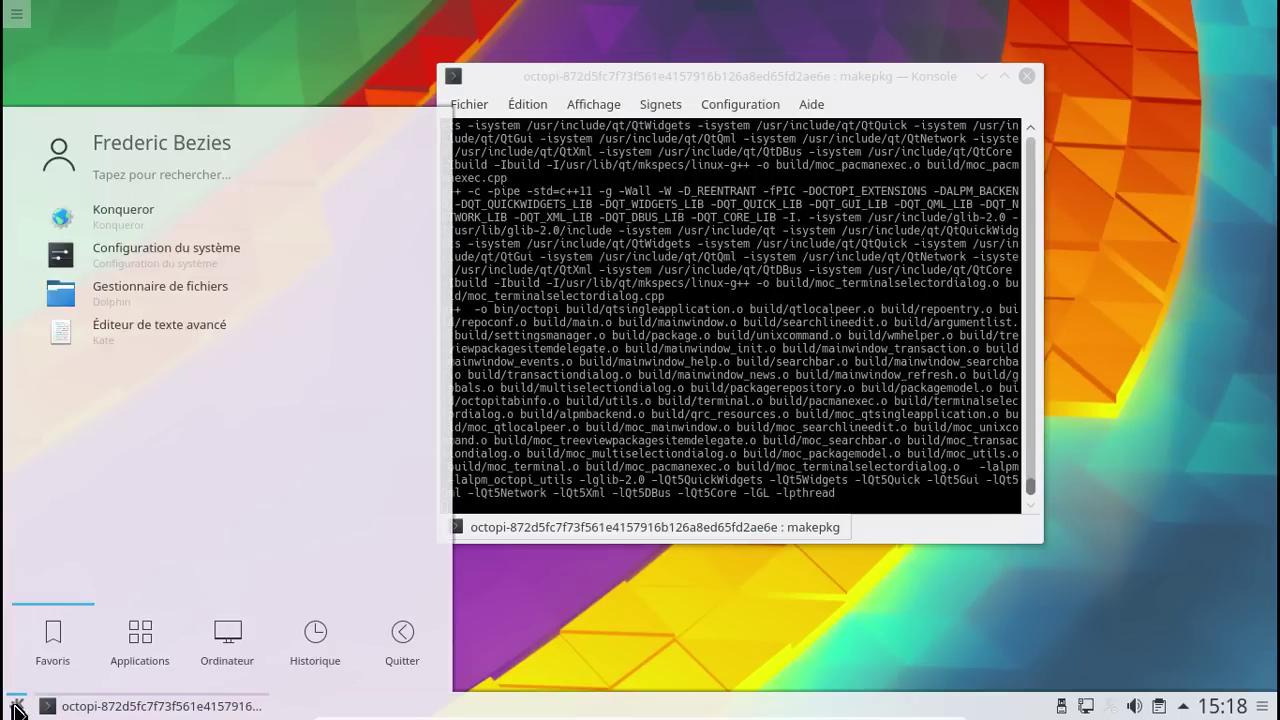
left_click(135, 174)
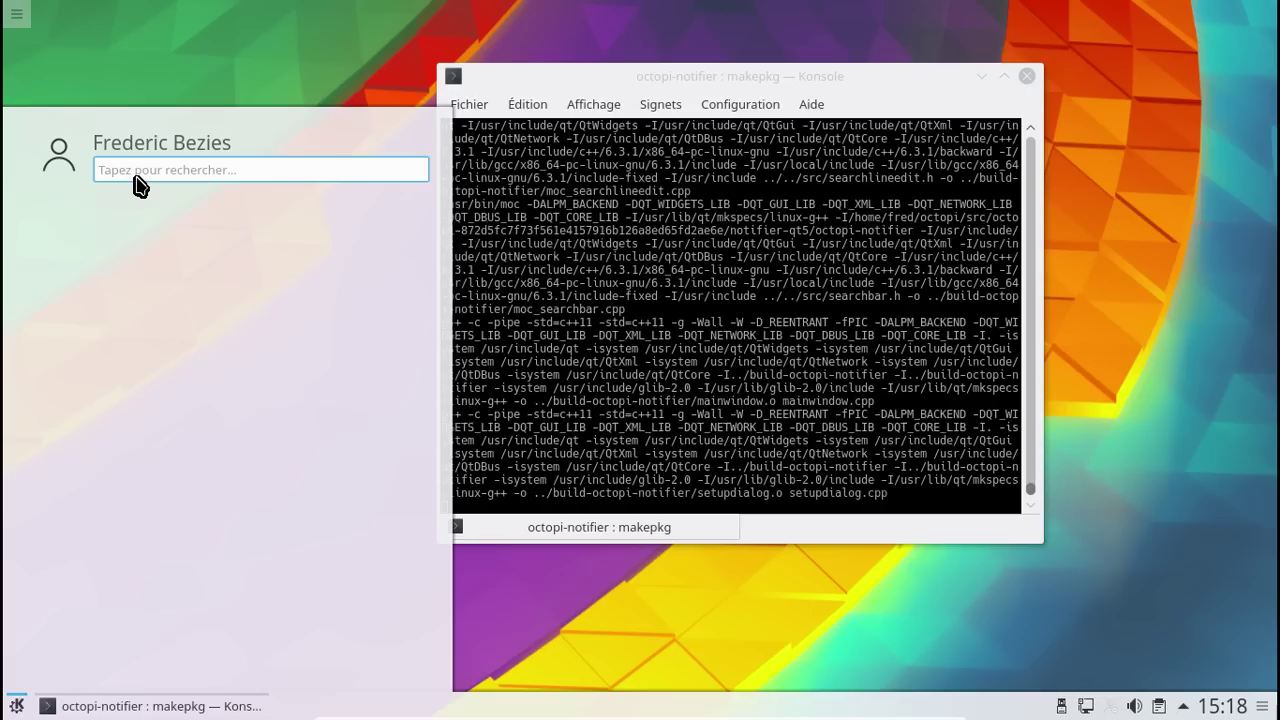
type("ko")
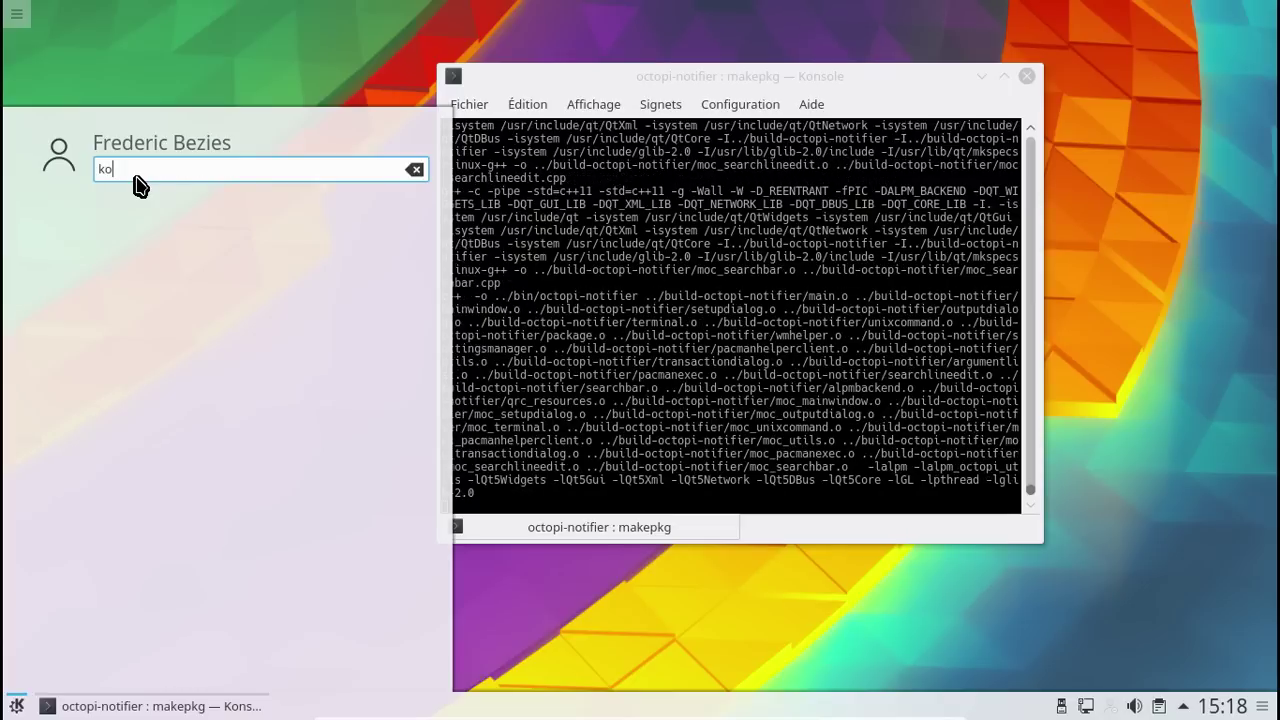
type("n")
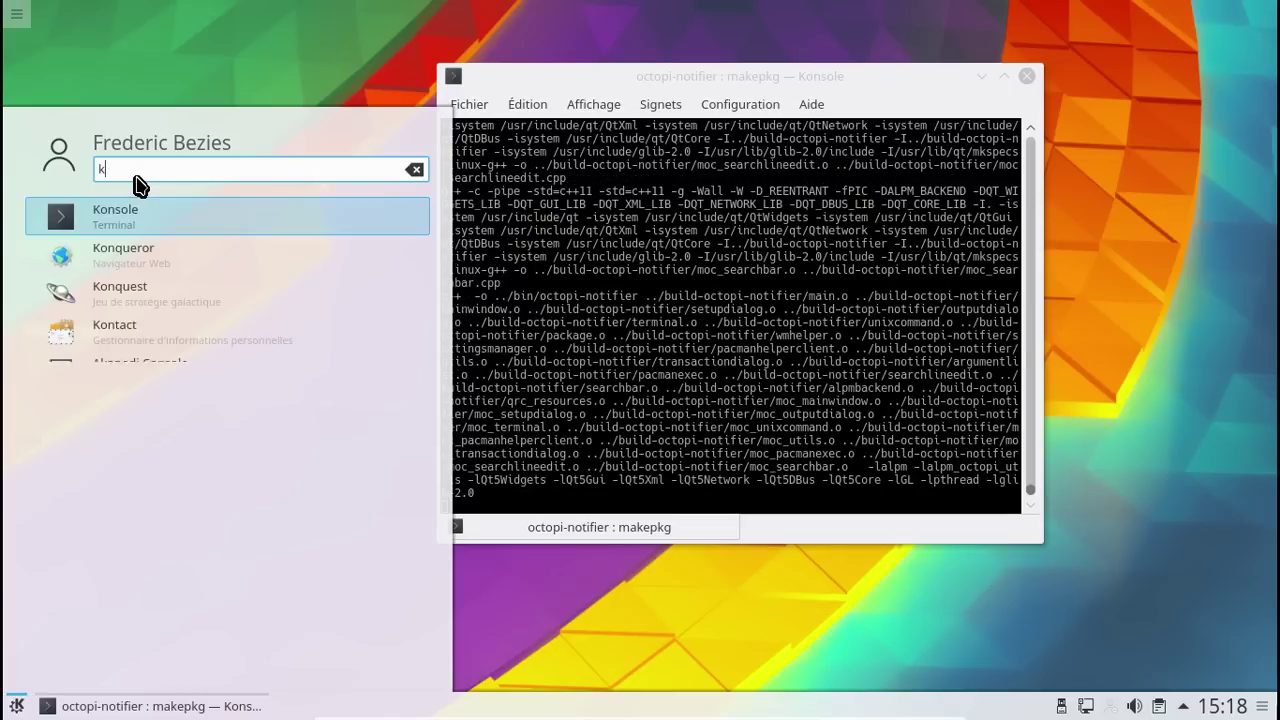
key("BackSpace")
key("BackSpace")
type("info")
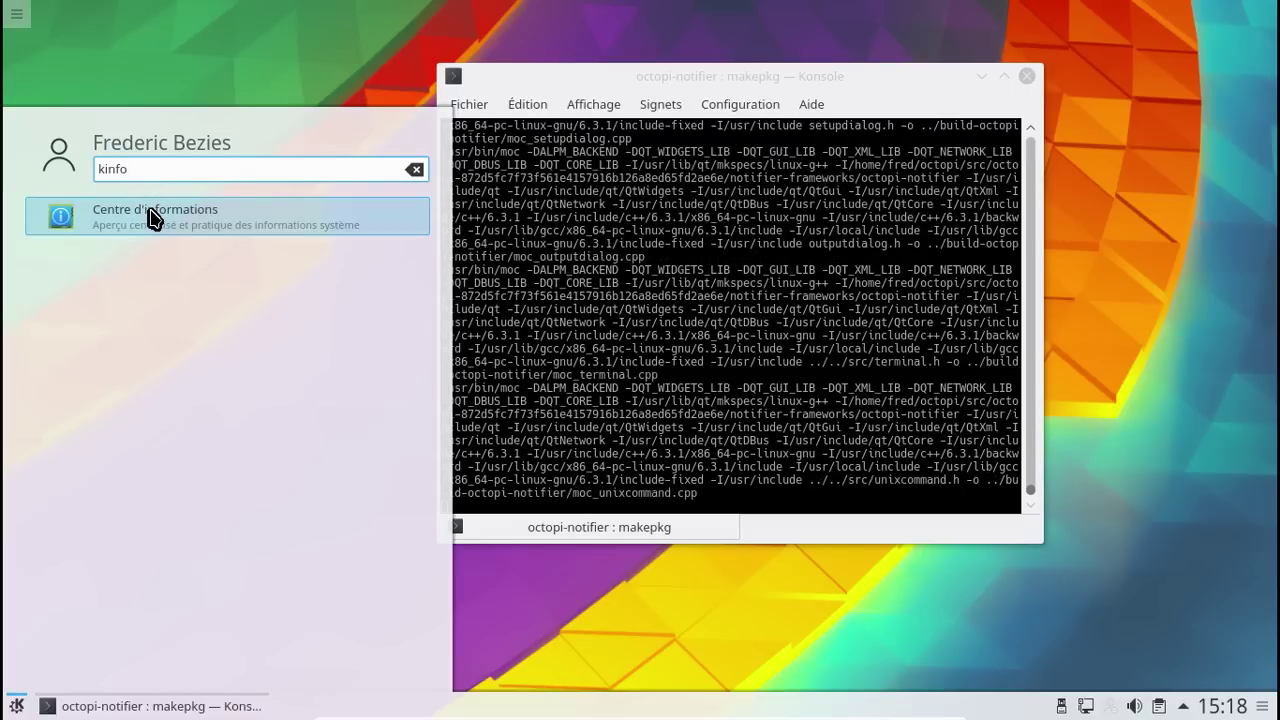
left_click(150, 218)
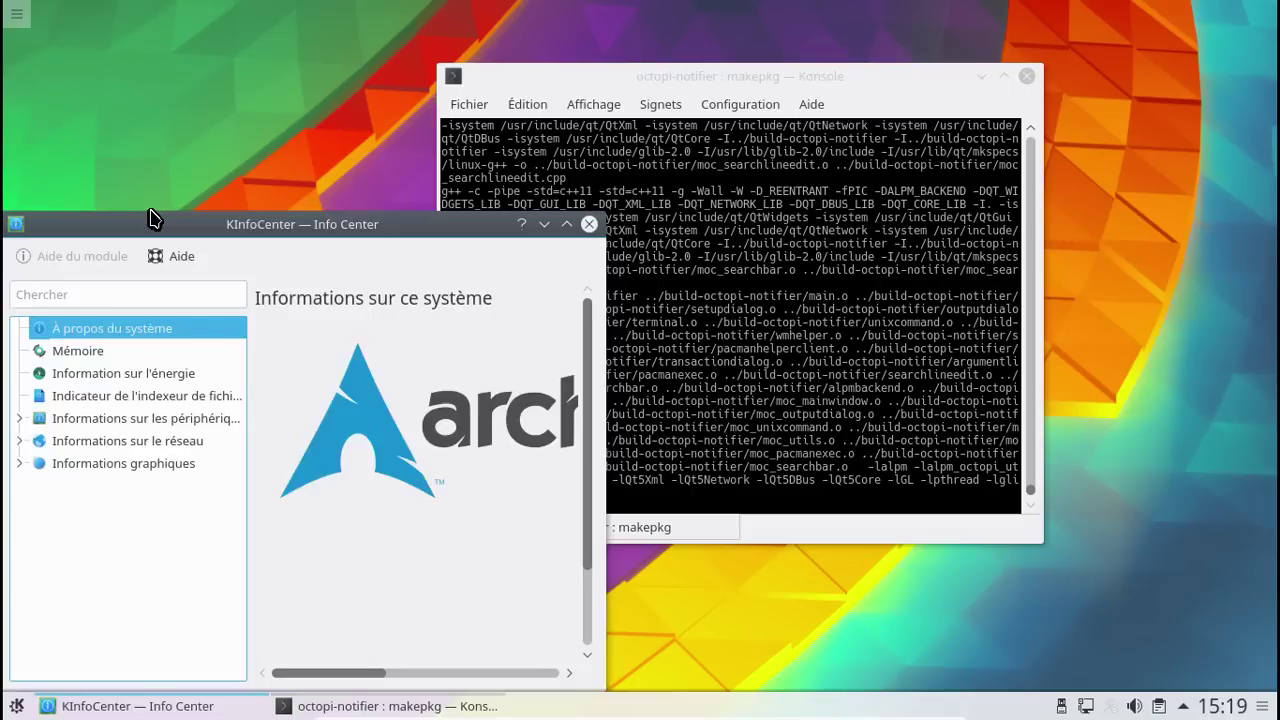
Move and enlarge the KInfoCenter window to read the software versions and hardware details, and close it.
left_click_drag(150, 218, 351, 26)
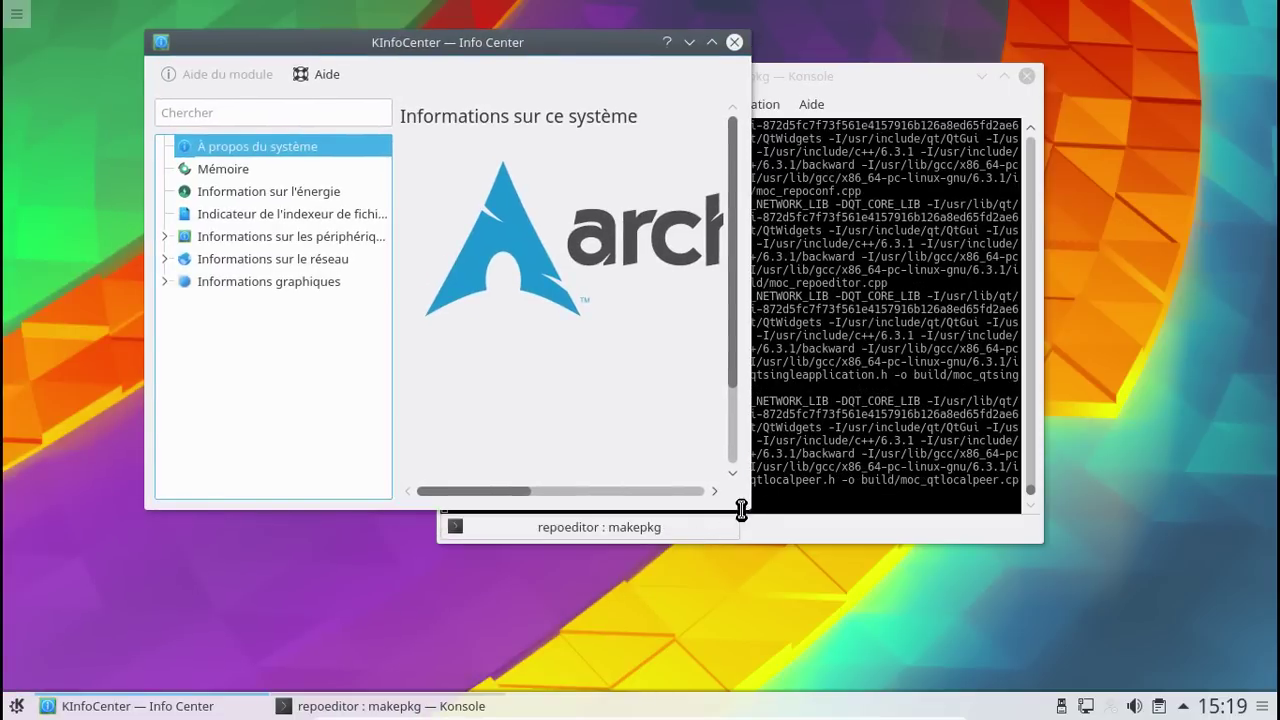
left_click_drag(737, 499, 1168, 666)
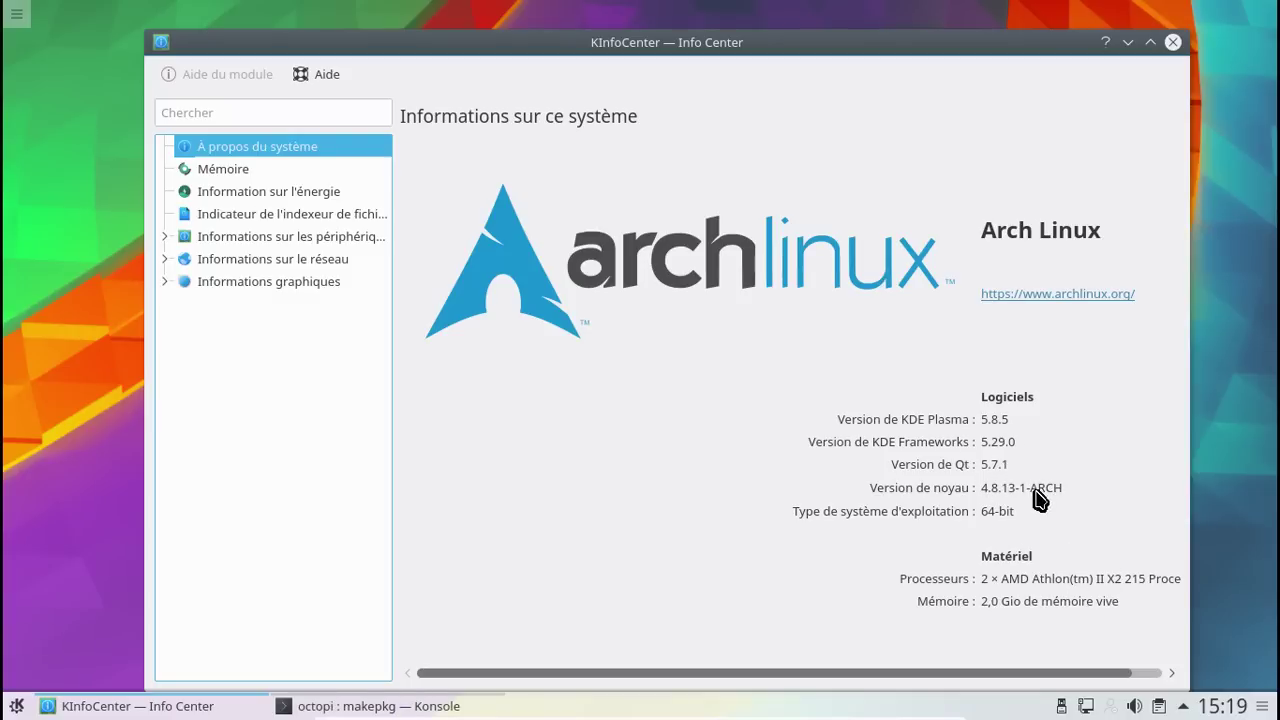
left_click(1172, 41)
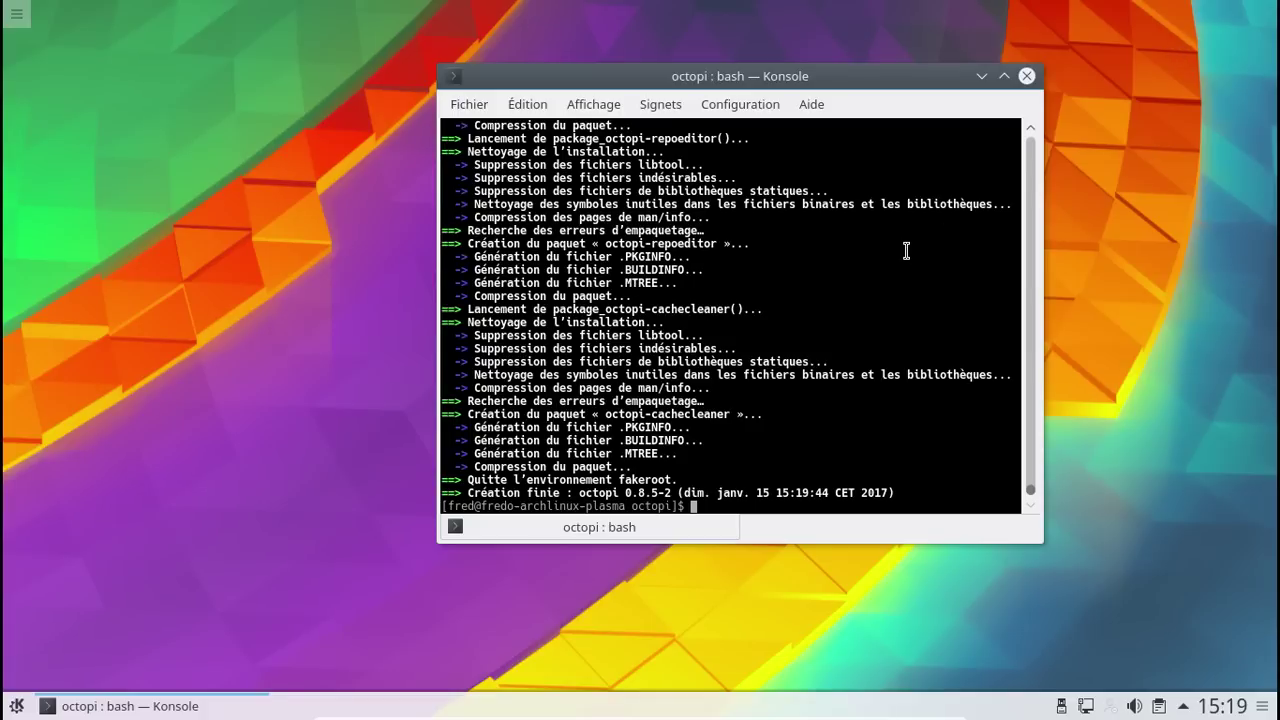
Review the makepkg output for the octopi packages and list the build directory's files with ls.
scroll(906, 250, "up", 3)
scroll(906, 250, "up", 5)
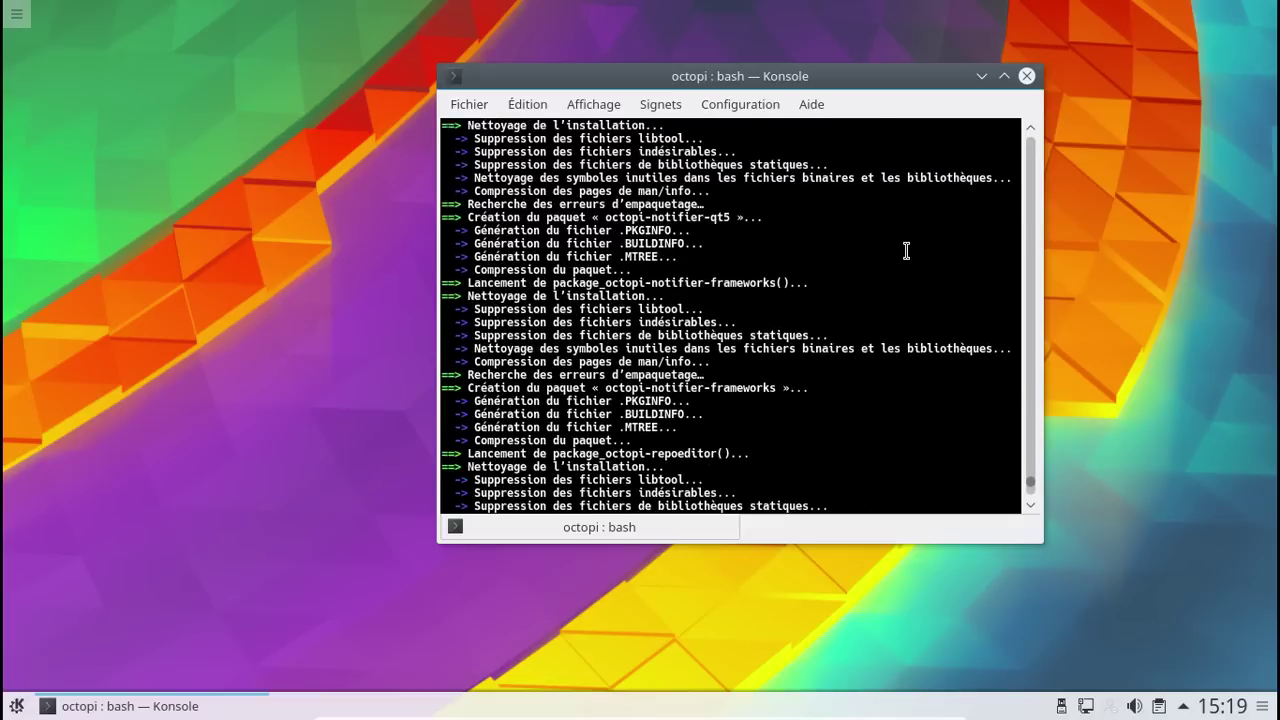
scroll(906, 250, "up", 1)
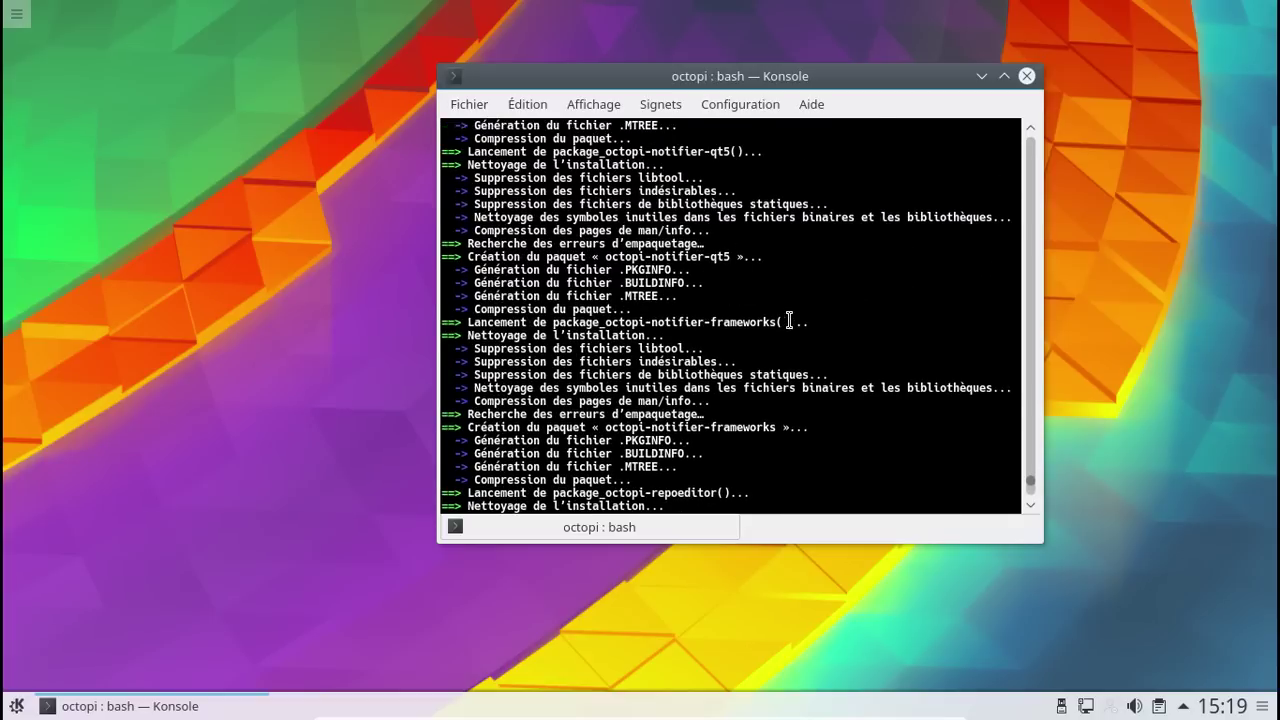
scroll(887, 314, "up", 1)
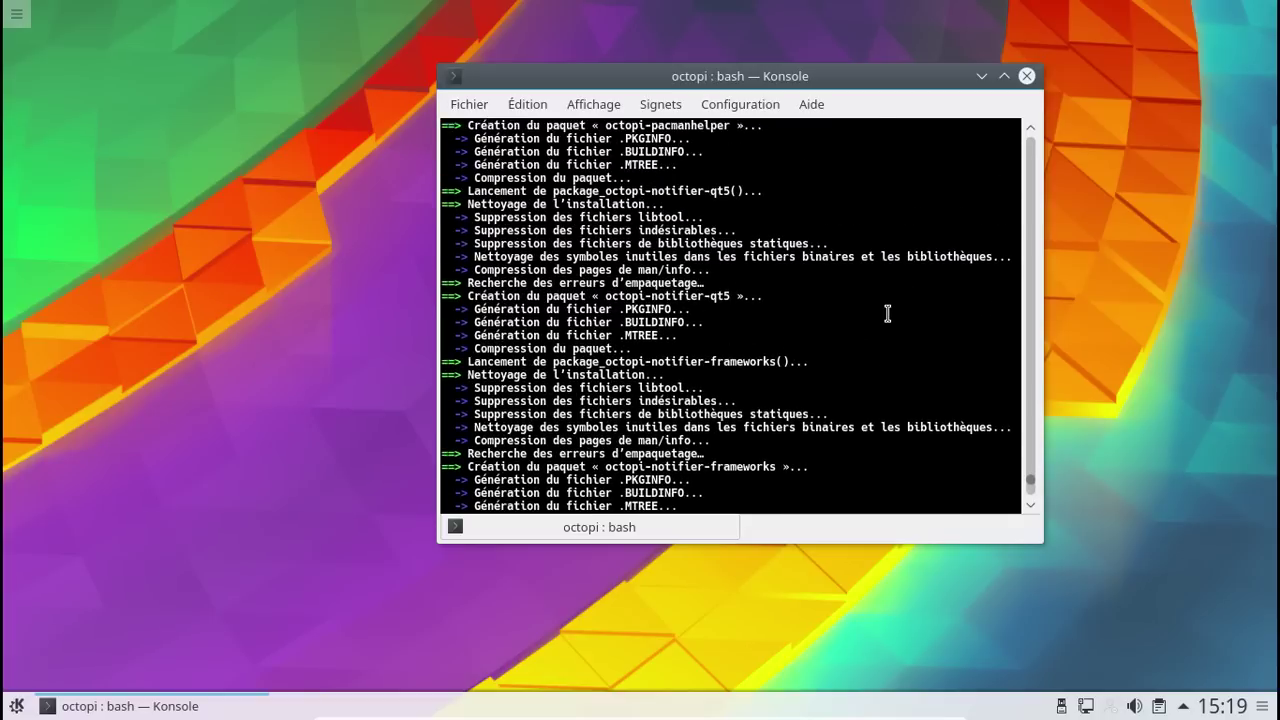
scroll(887, 314, "up", 2)
scroll(887, 314, "down", 3)
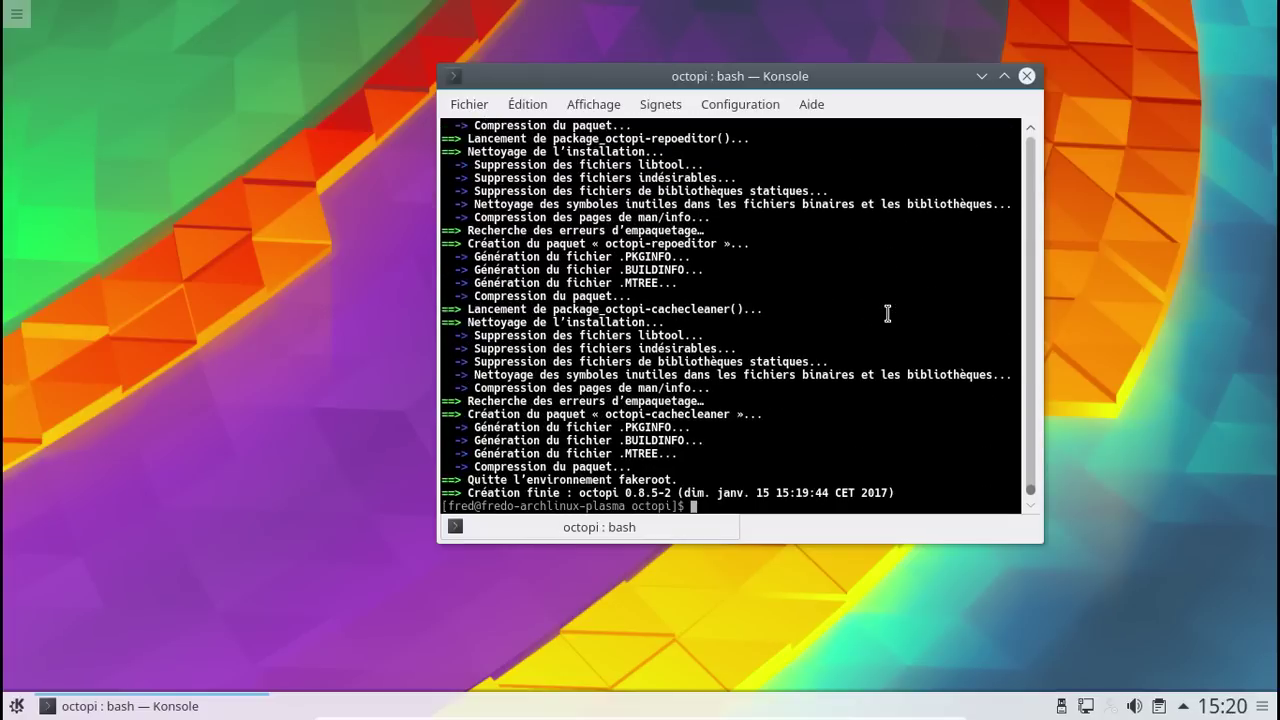
type("ls")
key("Return")
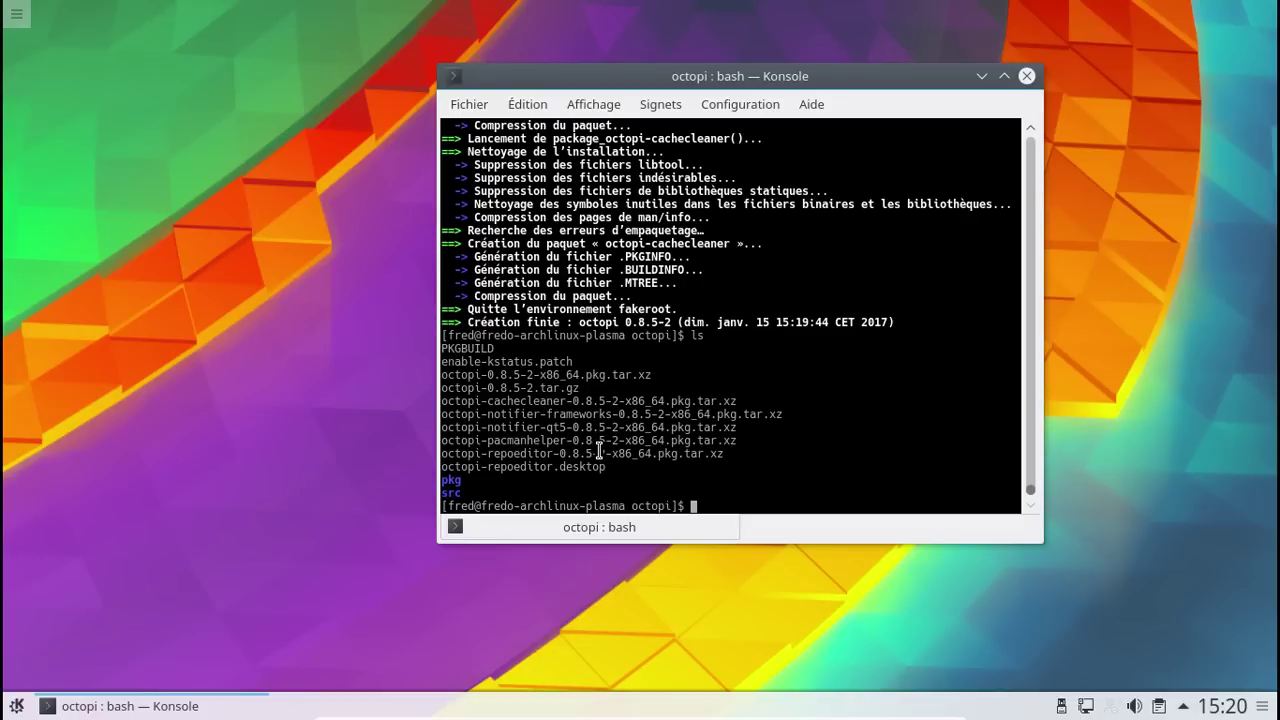
Enter a yaourt -U command with octopi-0.8.5-2-x86_64.pkg.tar.xz and octopi-cachecleaner-0.8.5-2-x86_64.pkg.tar.xz as its packages.
type("yaourt -U oc")
key("Tab")
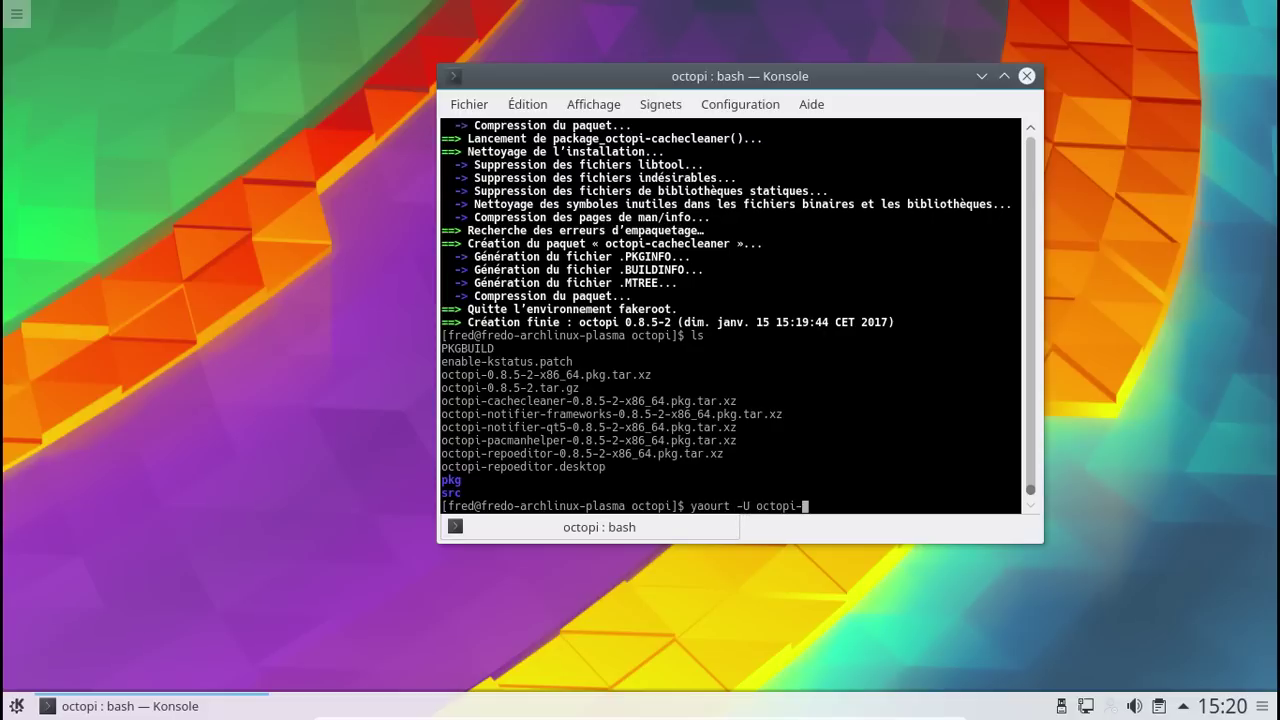
type("0")
key("Tab")
type("-")
key("Tab")
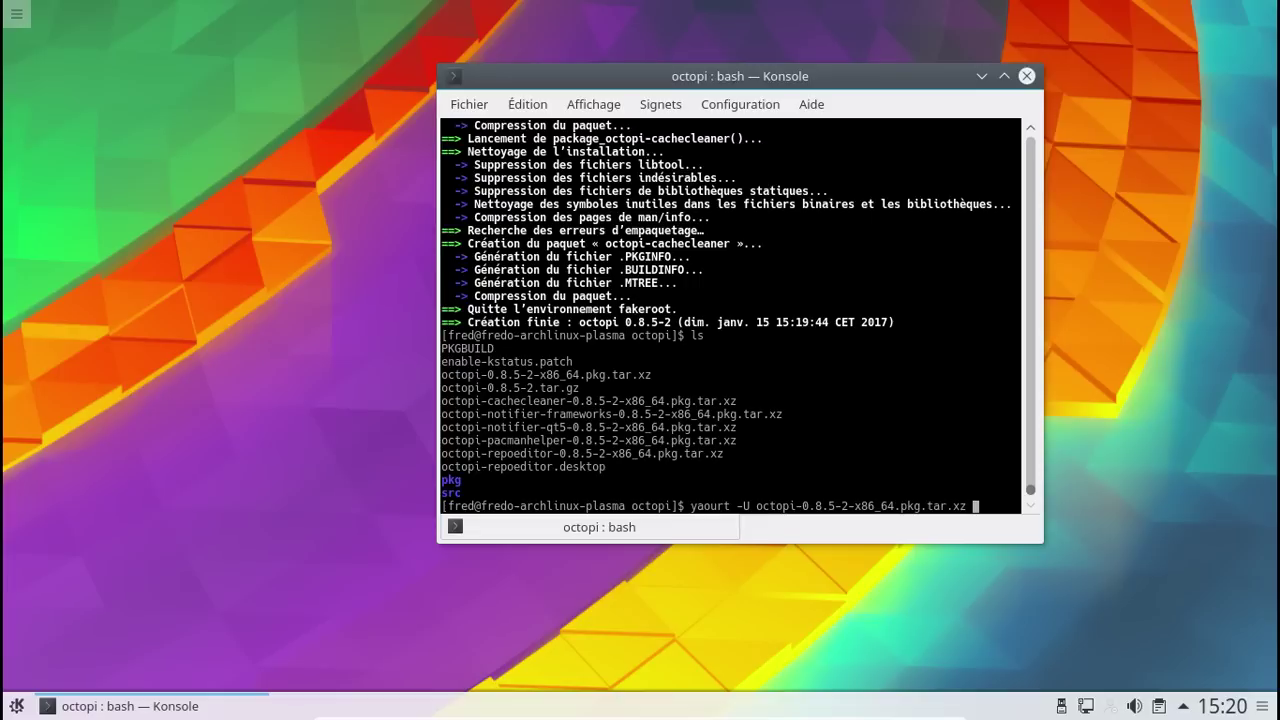
type("octopi-")
type("-ca")
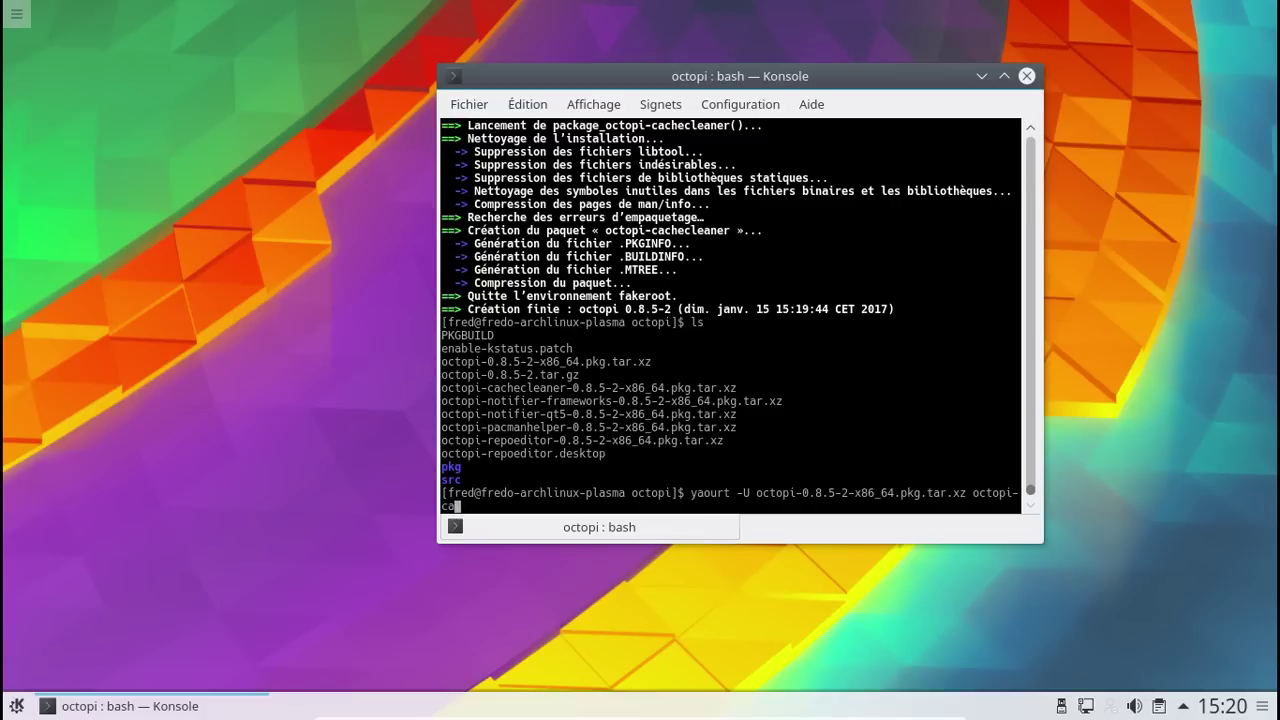
type("c")
key("Tab")
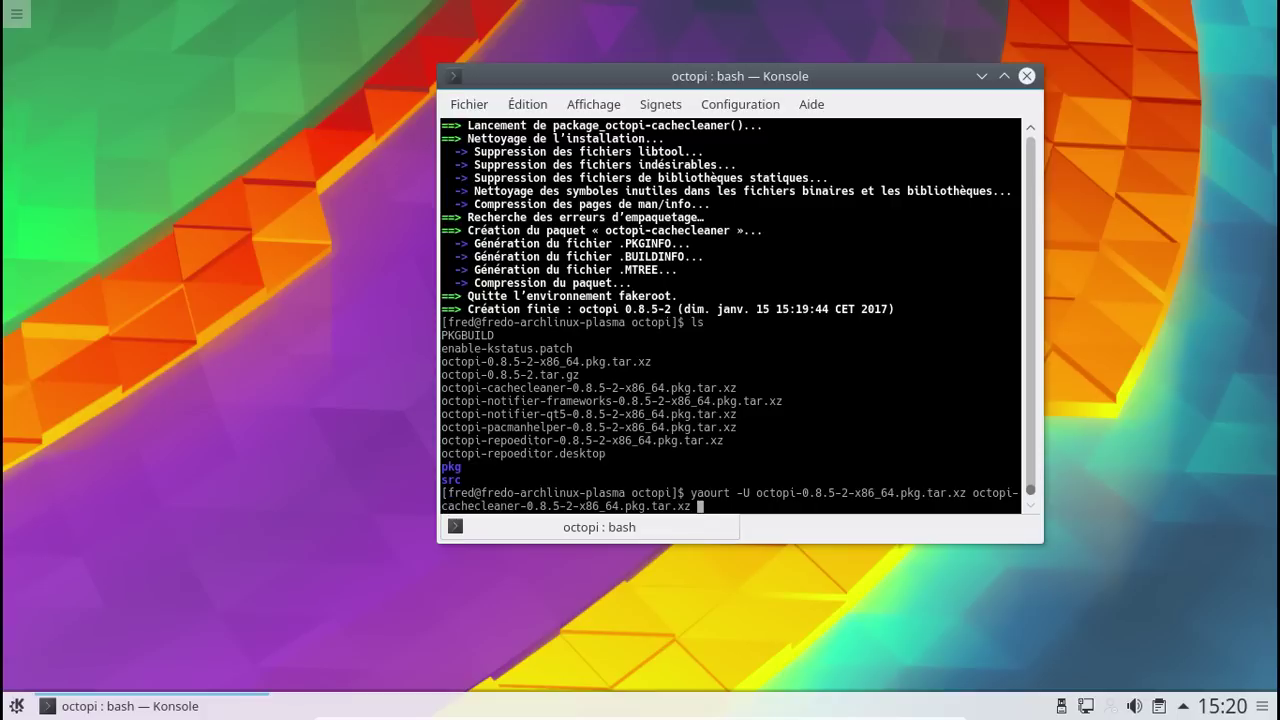
Add octopi-notifier-frameworks-0.8.5-2-x86_64.pkg.tar.xz and octopi-pacmanhelper-0.8.5-2-x86_64.pkg.tar.xz to the yaourt -U command.
type("octopi-no")
key("Tab")
type("f")
key("Tab")
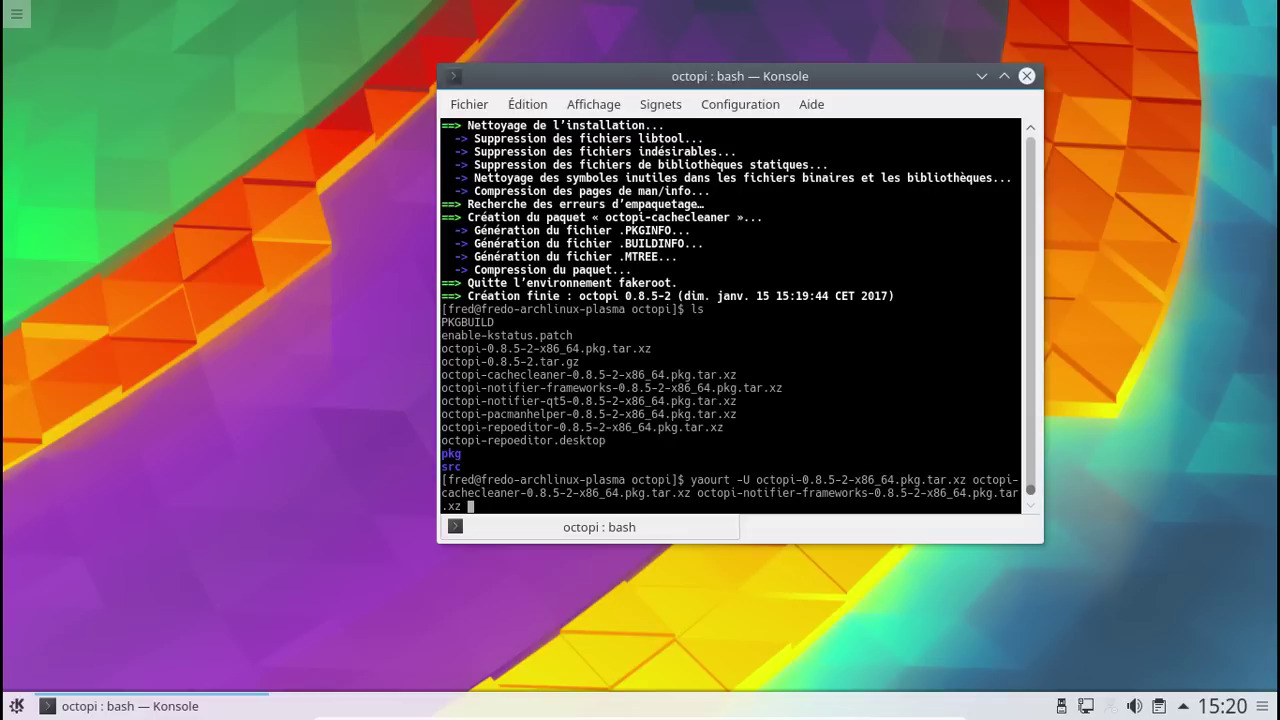
type("oc")
key("Tab")
type("p")
key("Tab")
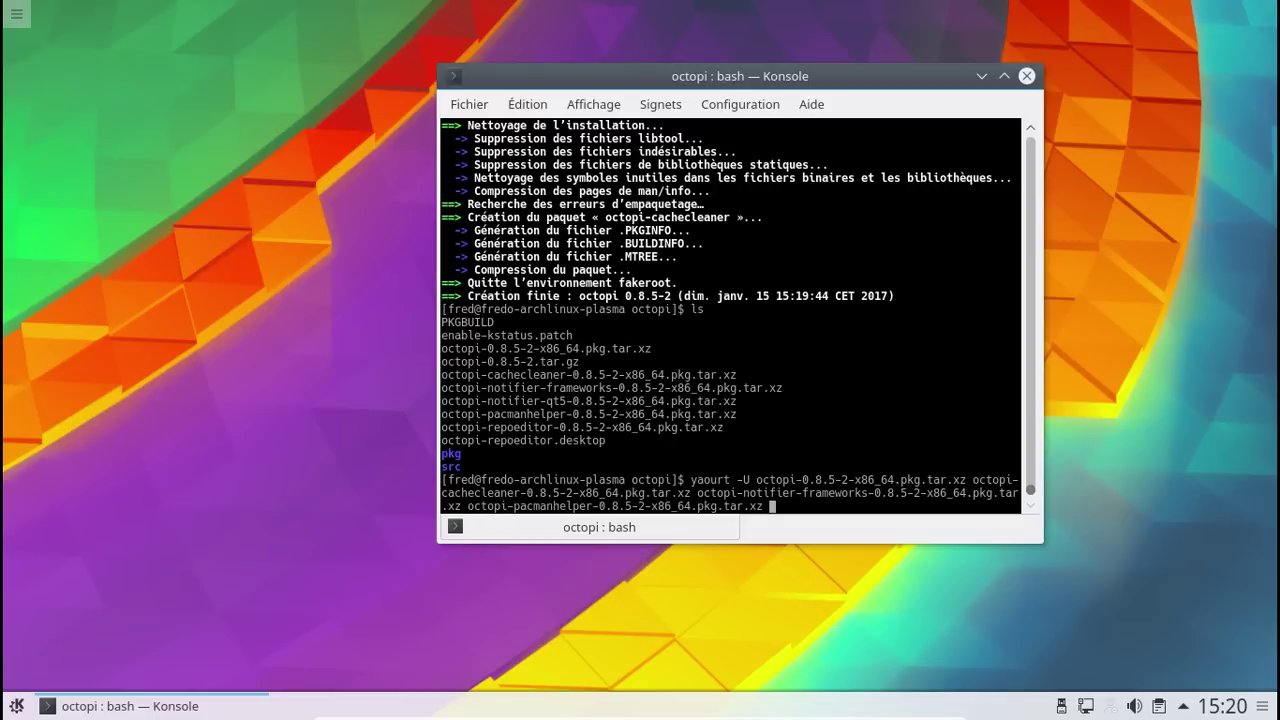
Add octopi-repoeditor-0.8.5-2-x86_64.pkg.tar.xz, try to install all five packages with yaourt -U, and abort the command.
type("oct")
key("BackSpace")
key("BackSpace")
key("BackSpace")
type("oct")
key("Tab")
type("rep")
key("Tab")
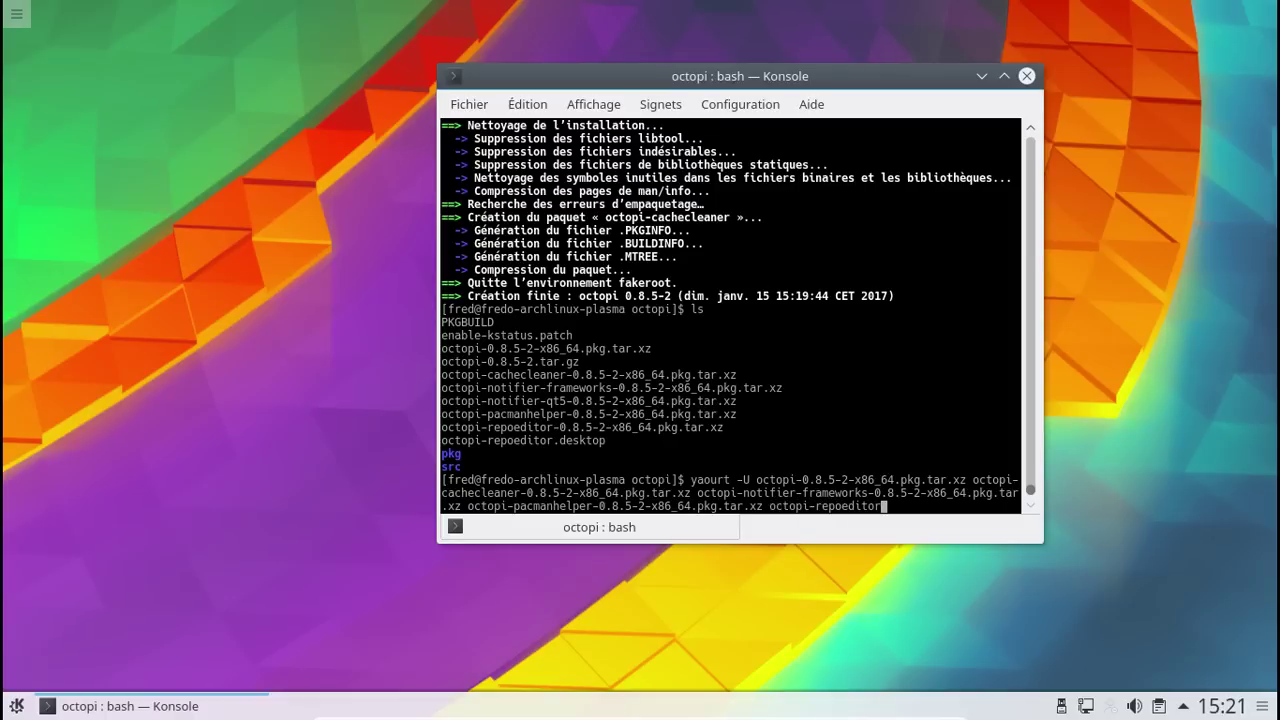
type("-")
key("Tab")
key("Return")
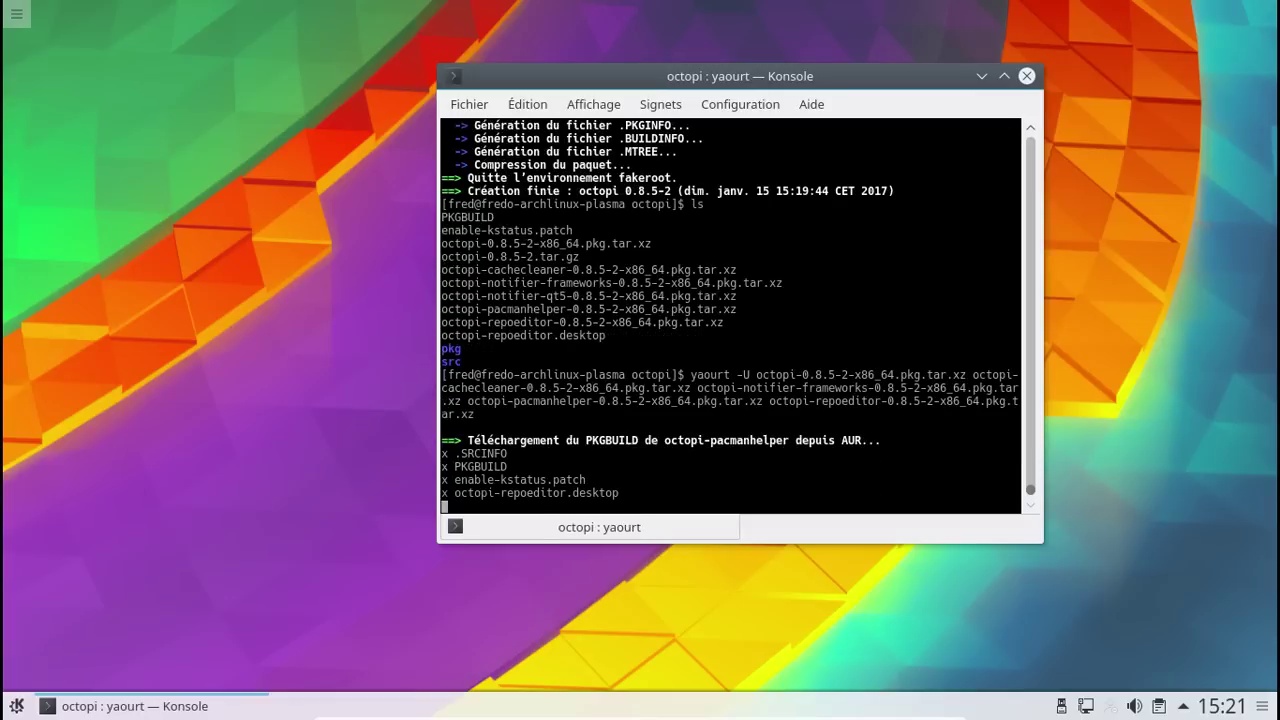
key("ctrl+c")
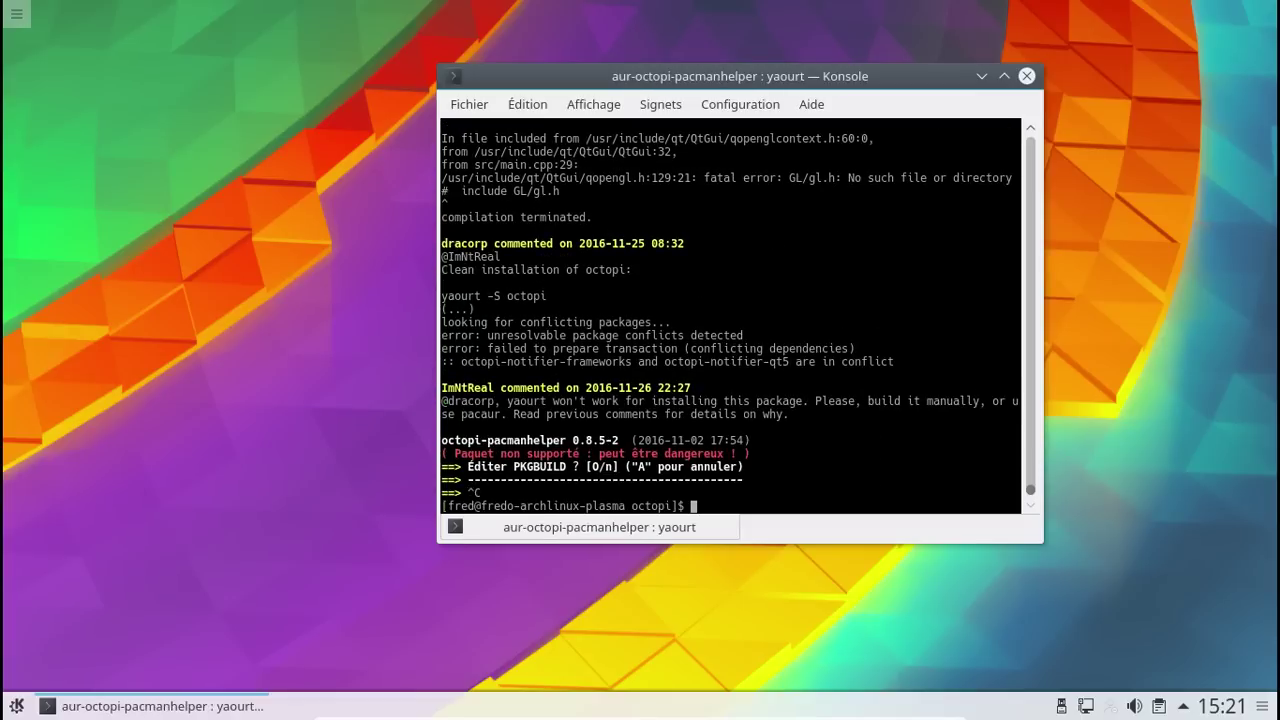
key("ctrl+c")
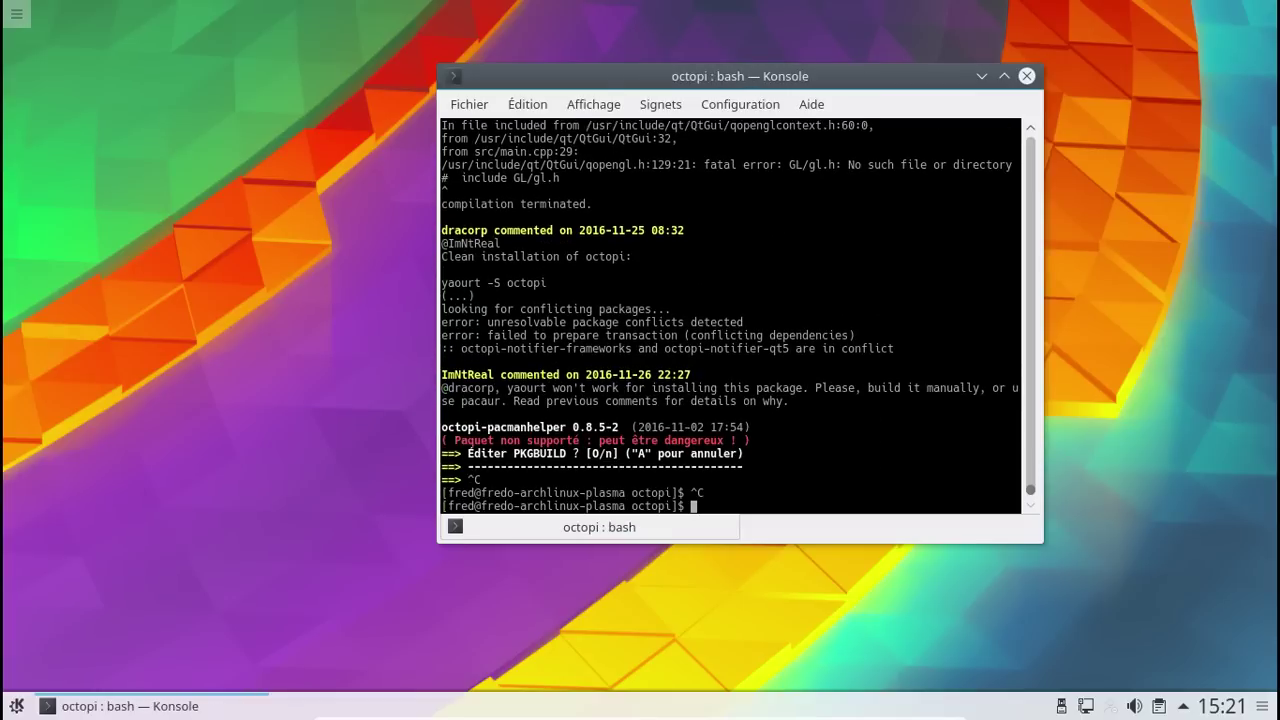
Clear the recalled install command and list the octopi directory's files again with ls.
key("ctrl+shift+v")
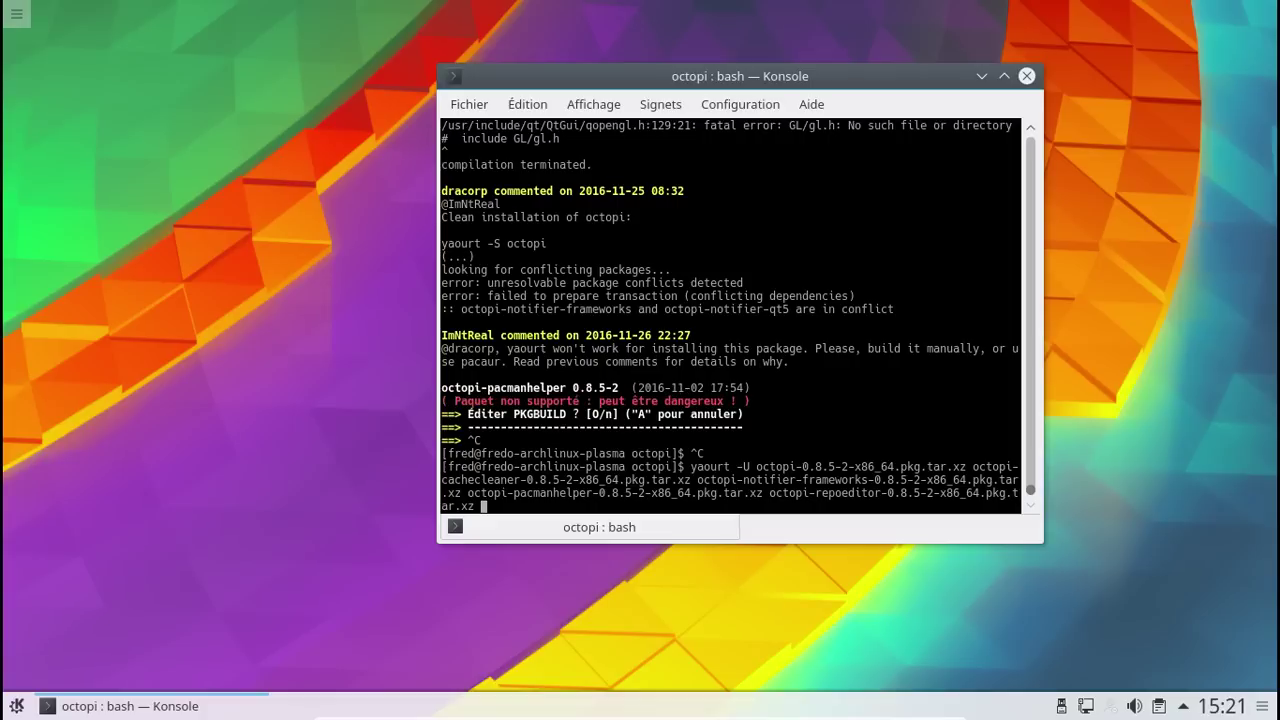
key("ctrl+u")
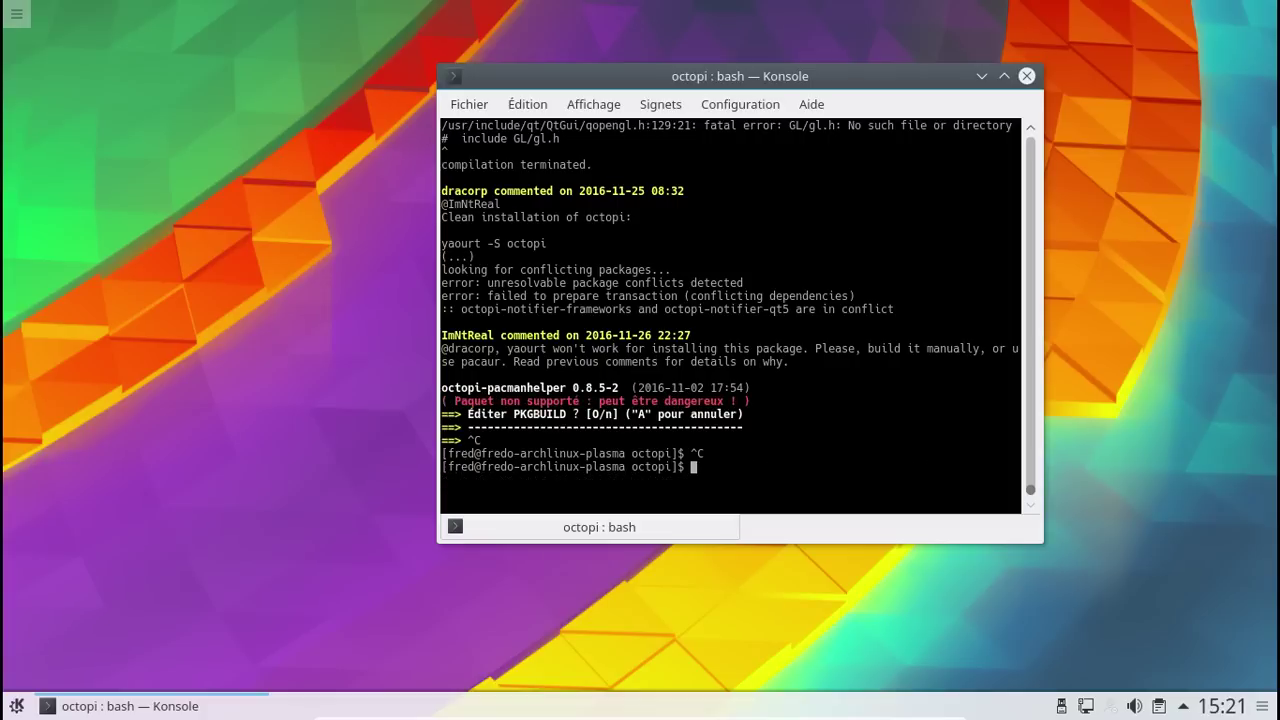
type("ls")
key("Return")
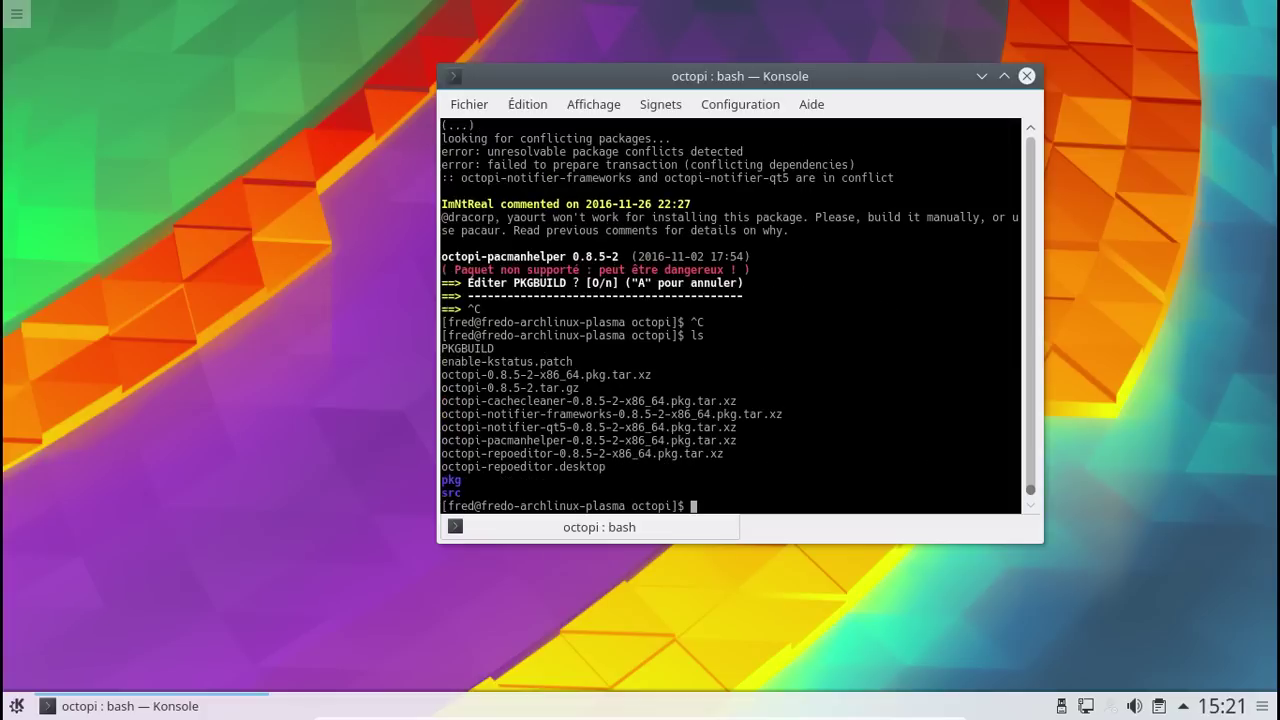
Bring back the yaourt -U command and shorten it to only the octopi and octopi-cachecleaner package files.
key("ctrl+y")
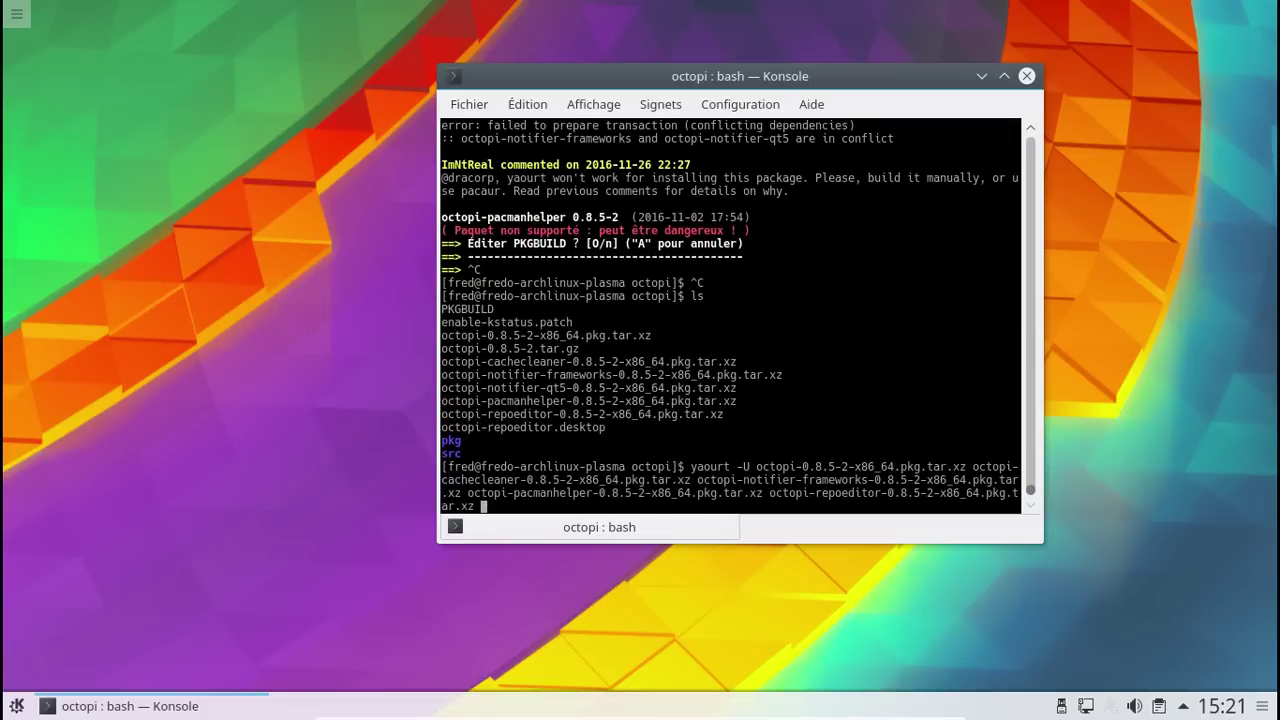
key("BackSpace")
key("BackSpace")
key("BackSpace")
key("BackSpace")
key("BackSpace")
key("BackSpace")
key("BackSpace")
key("BackSpace")
key("BackSpace")
key("BackSpace")
key("BackSpace")
key("BackSpace")
key("BackSpace")
key("BackSpace")
key("BackSpace")
key("BackSpace")
key("BackSpace")
key("BackSpace")
key("BackSpace")
key("BackSpace")
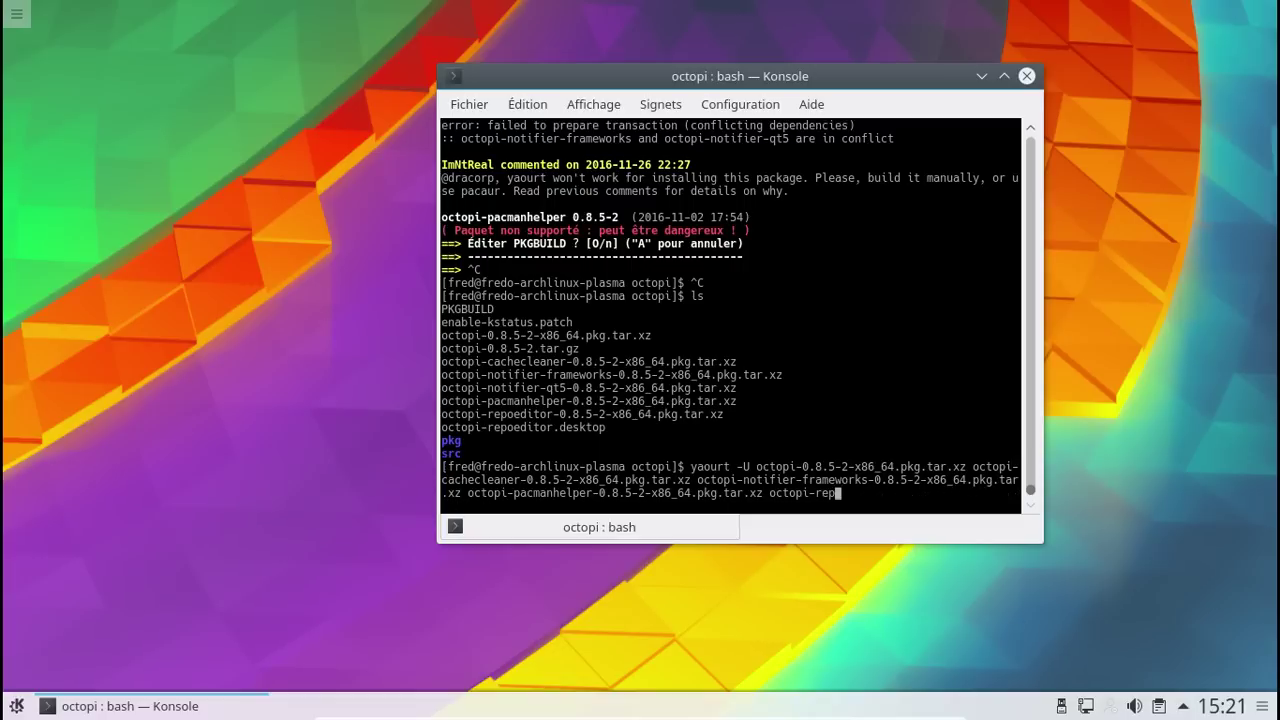
key("BackSpace")
key("BackSpace")
key("BackSpace")
key("BackSpace")
key("BackSpace")
key("BackSpace")
key("BackSpace")
key("BackSpace")
key("BackSpace")
key("BackSpace")
key("BackSpace")
key("BackSpace")
key("BackSpace")
key("BackSpace")
key("BackSpace")
key("BackSpace")
key("BackSpace")
key("BackSpace")
key("BackSpace")
key("BackSpace")
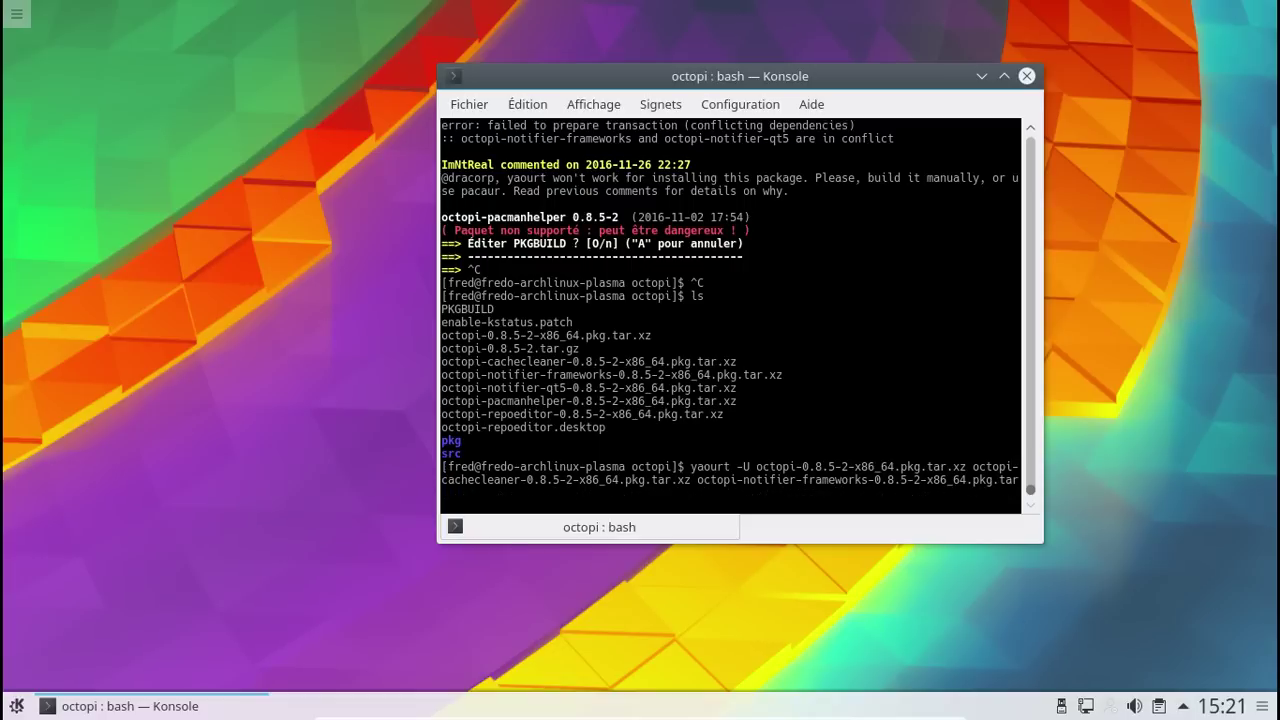
key("BackSpace")
key("BackSpace")
key("BackSpace")
key("BackSpace")
key("BackSpace")
key("BackSpace")
key("BackSpace")
key("BackSpace")
key("BackSpace")
key("BackSpace")
key("BackSpace")
key("BackSpace")
key("BackSpace")
key("BackSpace")
key("BackSpace")
key("BackSpace")
key("BackSpace")
key("BackSpace")
key("BackSpace")
key("BackSpace")
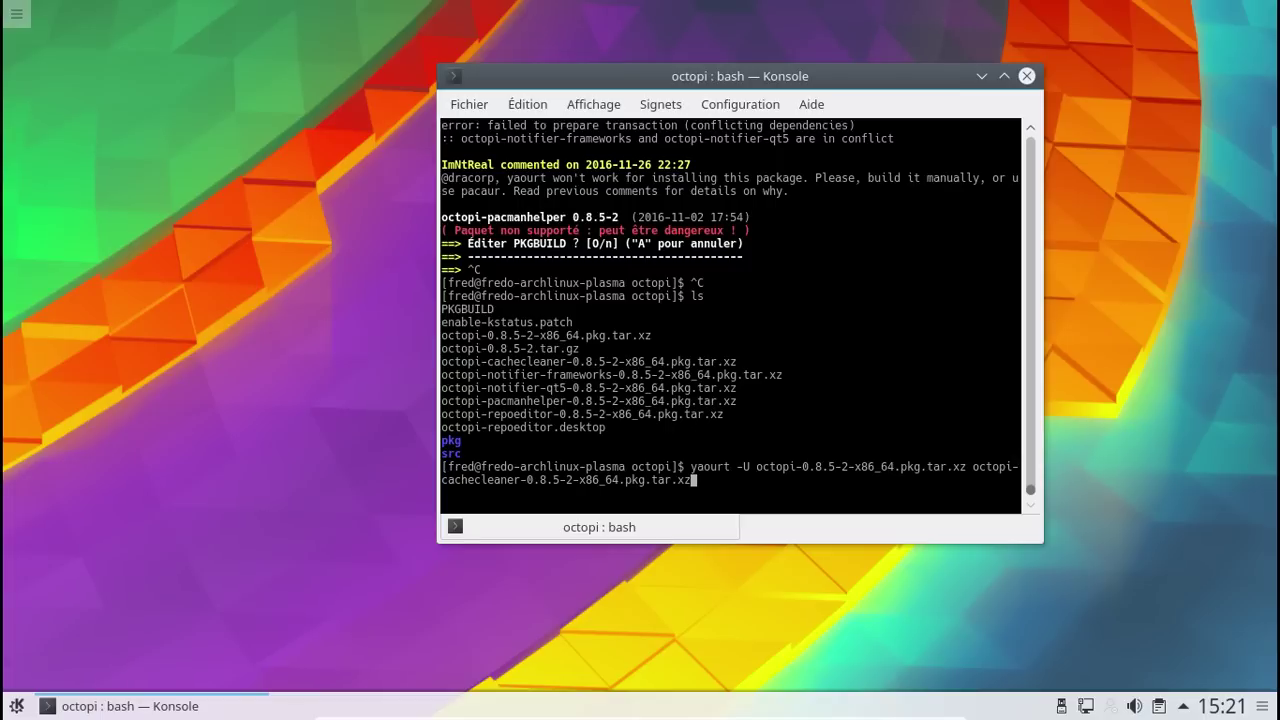
Run the yaourt -U install of octopi and octopi-cachecleaner, enter the sudo password, and accept the installation.
key("Return")
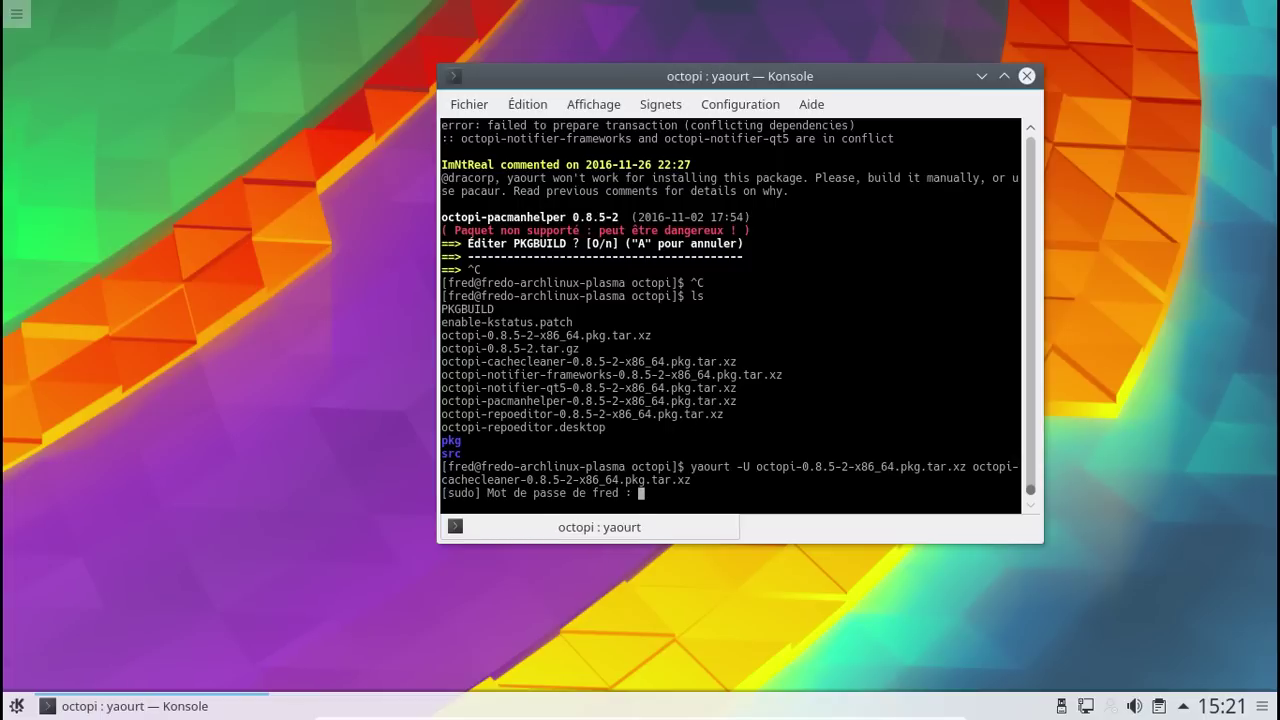
key("Return")
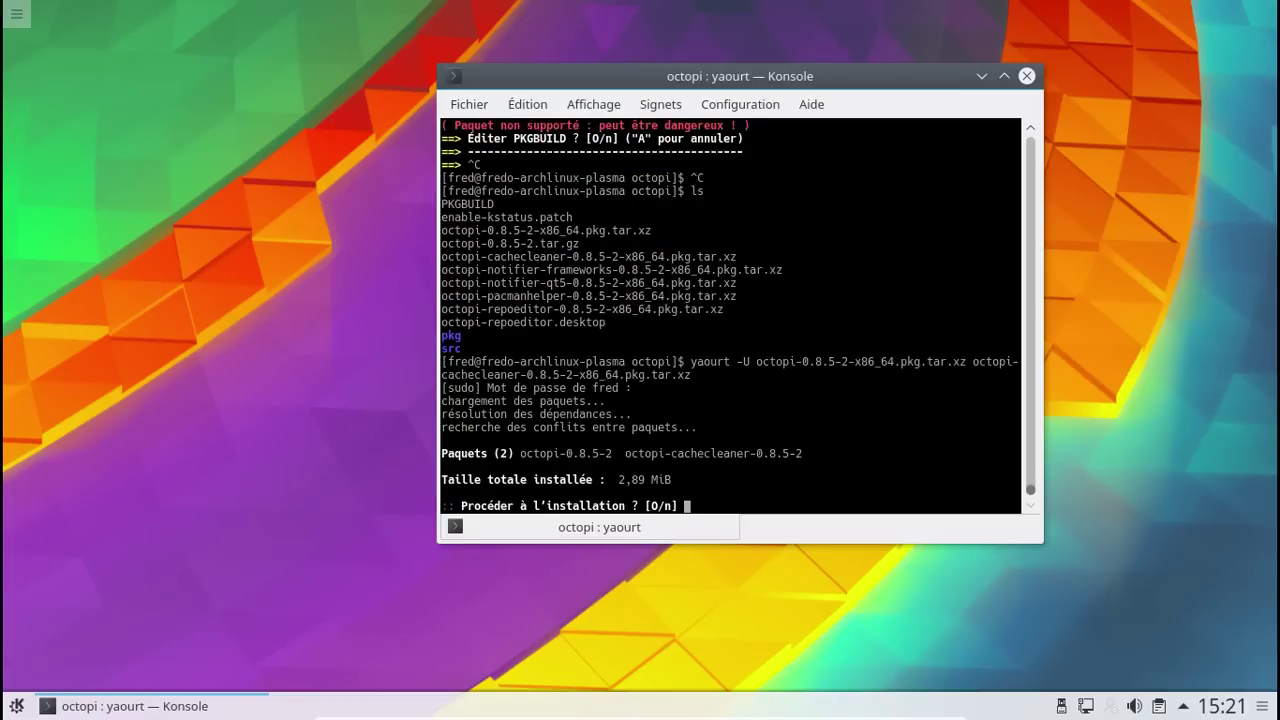
key("Return")
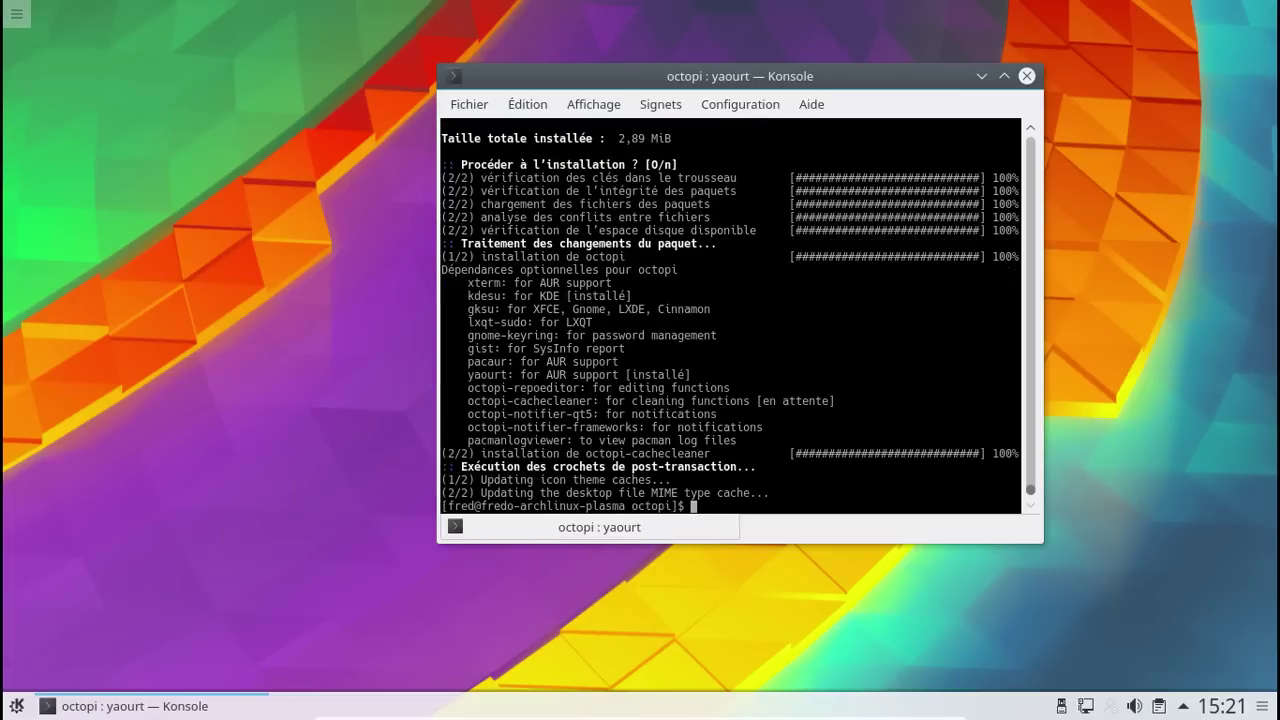
Rework the previous yaourt -U command to install octopi-repoeditor-0.8.5-2-x86_64.pkg.tar.xz, run it, and accept the installation.
key("Up")
key("BackSpace")
key("BackSpace")
key("BackSpace")
key("BackSpace")
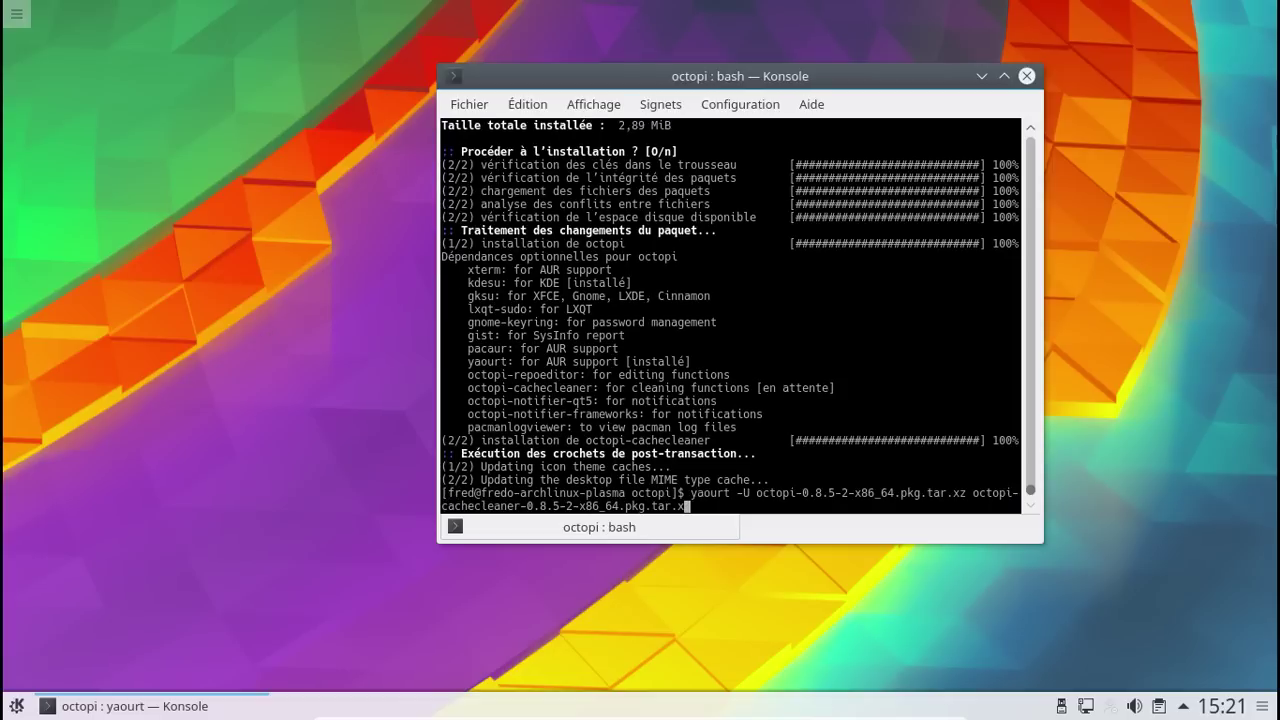
key("BackSpace")
key("BackSpace")
key("BackSpace")
key("BackSpace")
key("BackSpace")
key("BackSpace")
key("BackSpace")
key("BackSpace")
key("BackSpace")
key("BackSpace")
key("BackSpace")
key("BackSpace")
key("BackSpace")
key("BackSpace")
key("BackSpace")
key("BackSpace")
key("BackSpace")
key("BackSpace")
key("BackSpace")
key("BackSpace")
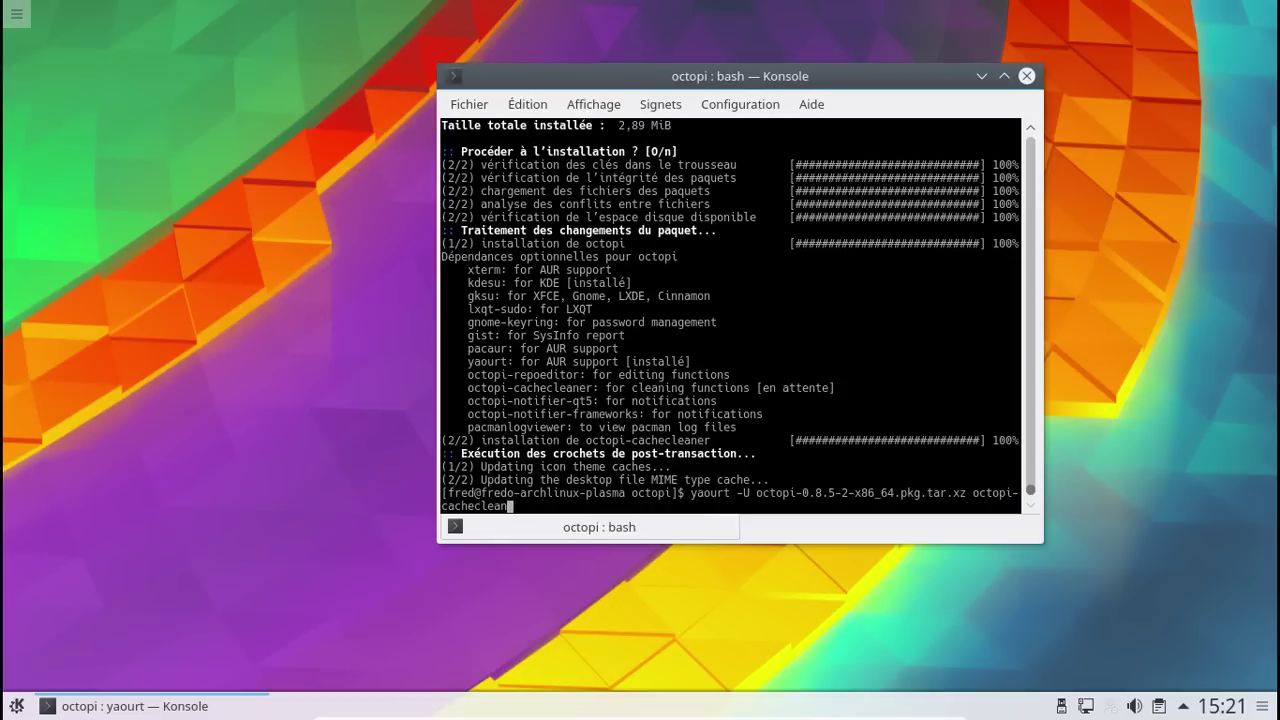
key("BackSpace")
key("BackSpace")
key("BackSpace")
key("BackSpace")
key("BackSpace")
key("BackSpace")
key("BackSpace")
key("BackSpace")
key("BackSpace")
key("BackSpace")
key("BackSpace")
key("BackSpace")
key("BackSpace")
key("BackSpace")
key("BackSpace")
key("BackSpace")
key("BackSpace")
key("BackSpace")
key("BackSpace")
key("BackSpace")
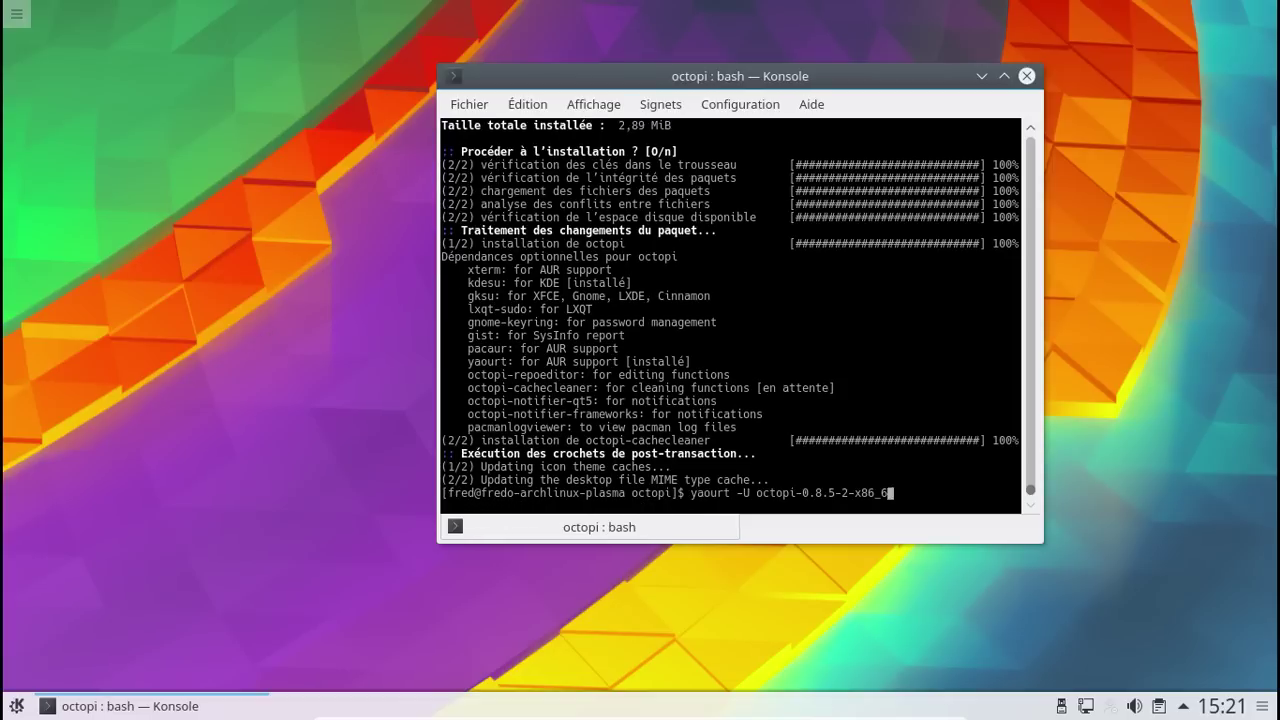
key("BackSpace")
key("BackSpace")
key("BackSpace")
key("BackSpace")
key("BackSpace")
key("BackSpace")
key("BackSpace")
key("BackSpace")
key("BackSpace")
key("BackSpace")
key("BackSpace")
key("BackSpace")
key("BackSpace")
type("-repoeditor")
key("Tab")
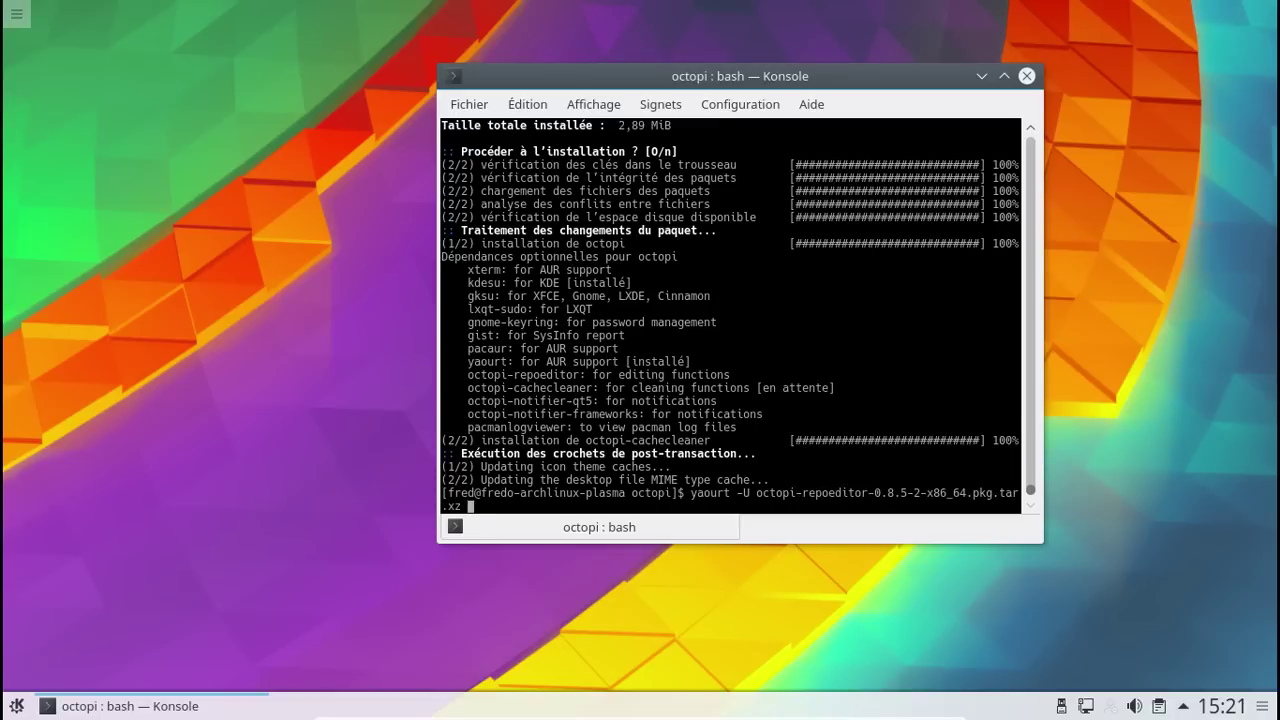
key("Return")
key("Return")
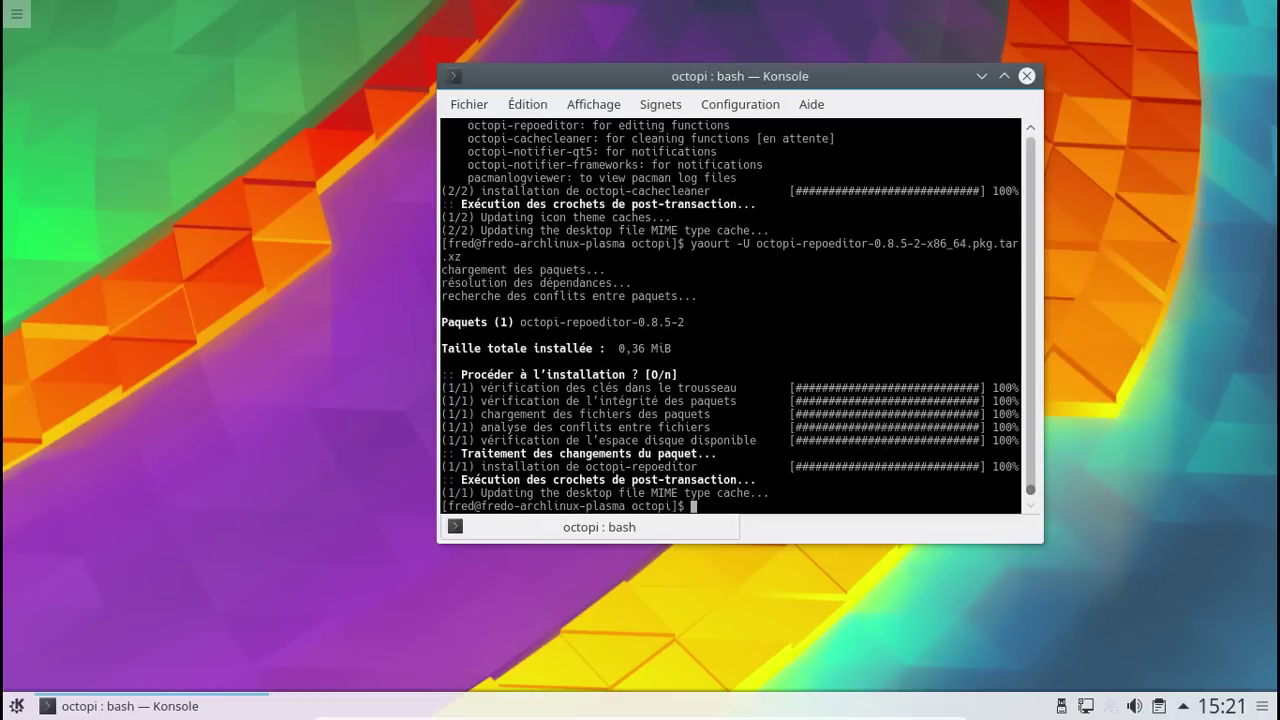
Install octopi-pacmanhelper-0.8.5-2-x86_64.pkg.tar.xz with a reworked yaourt -U command and accept the installation.
key("Up")
key("BackSpace")
key("BackSpace")
key("BackSpace")
key("BackSpace")
key("BackSpace")
key("BackSpace")
key("BackSpace")
key("BackSpace")
key("BackSpace")
key("BackSpace")
key("BackSpace")
key("BackSpace")
key("BackSpace")
key("BackSpace")
key("BackSpace")
key("BackSpace")
key("BackSpace")
key("BackSpace")
key("BackSpace")
key("BackSpace")
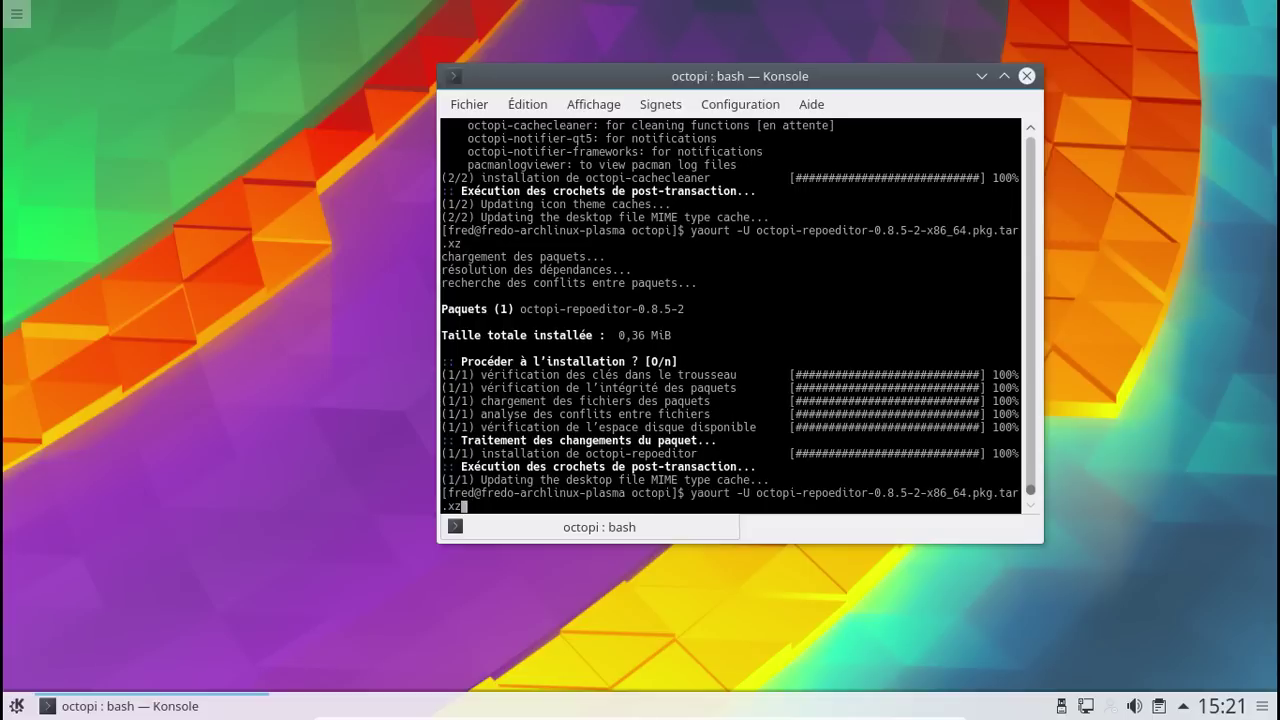
key("BackSpace")
key("BackSpace")
key("BackSpace")
key("BackSpace")
key("BackSpace")
key("BackSpace")
key("BackSpace")
key("BackSpace")
key("BackSpace")
key("BackSpace")
key("BackSpace")
key("BackSpace")
key("BackSpace")
key("BackSpace")
key("BackSpace")
key("BackSpace")
key("BackSpace")
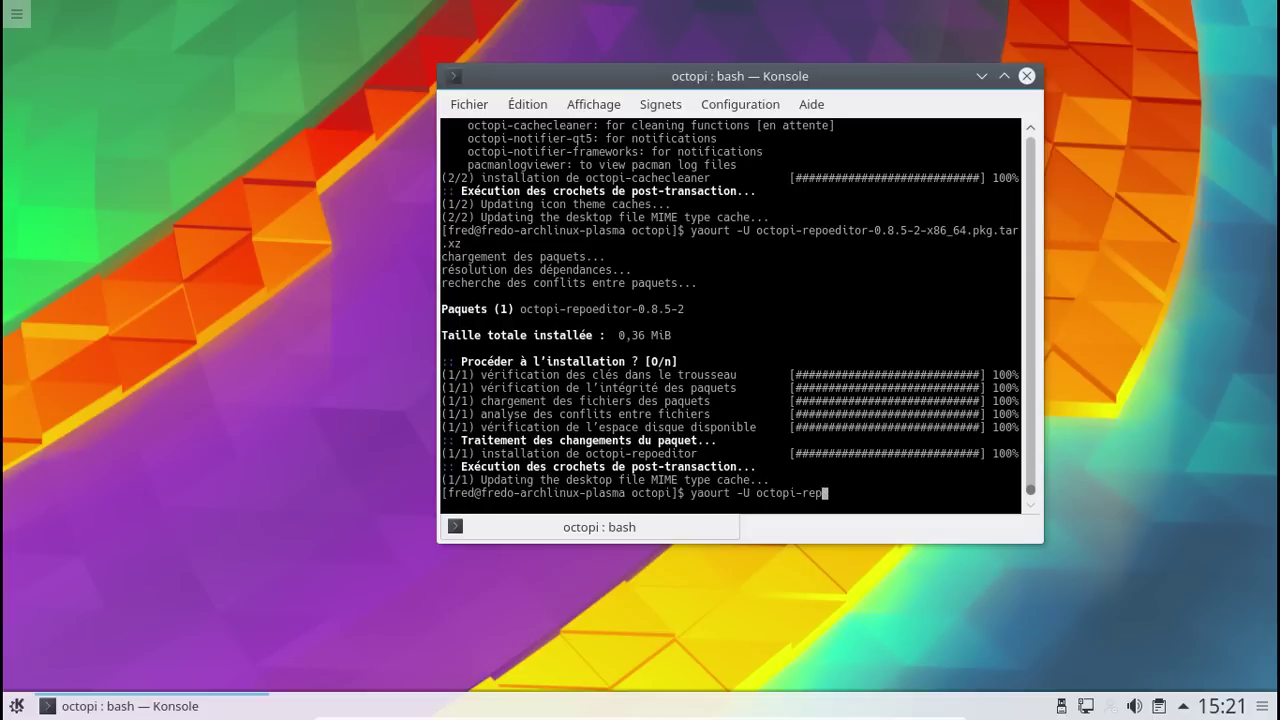
type("pacmn")
key("Tab")
key("Return")
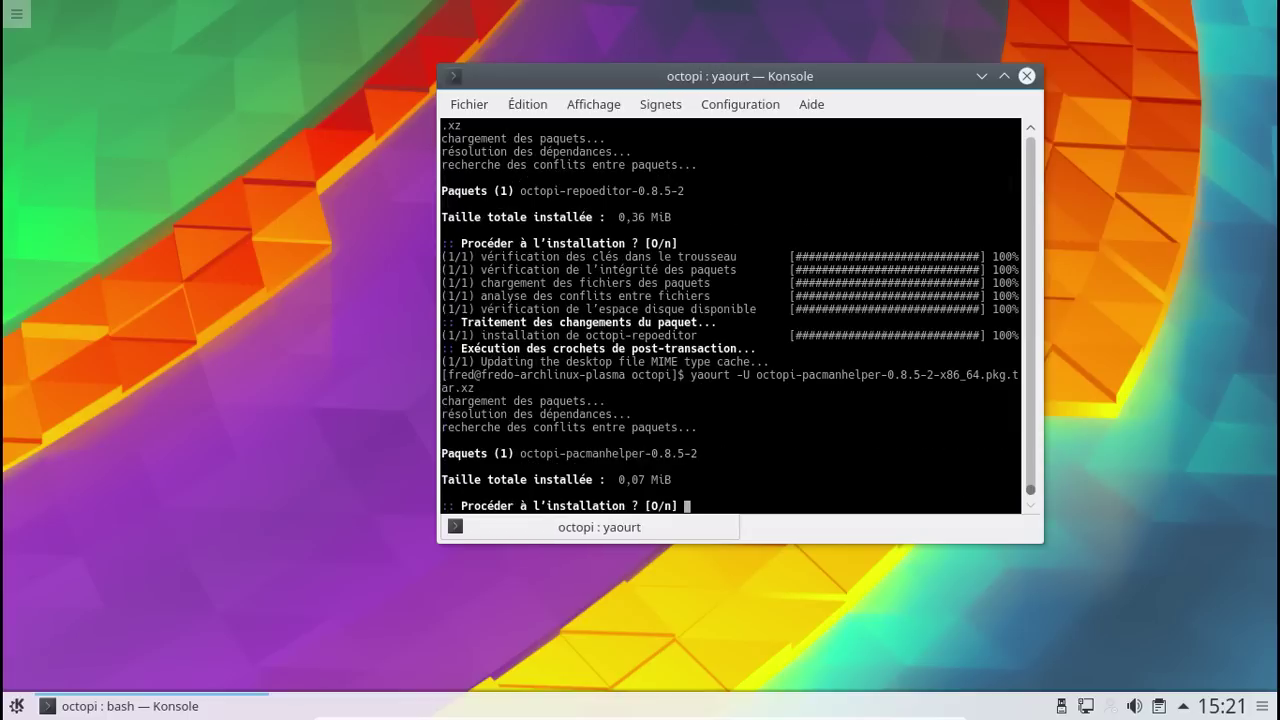
key("Return")
Install octopi-notifier-frameworks-0.8.5-2-x86_64.pkg.tar.xz with a reworked yaourt -U command and accept the installation.
key("Up")
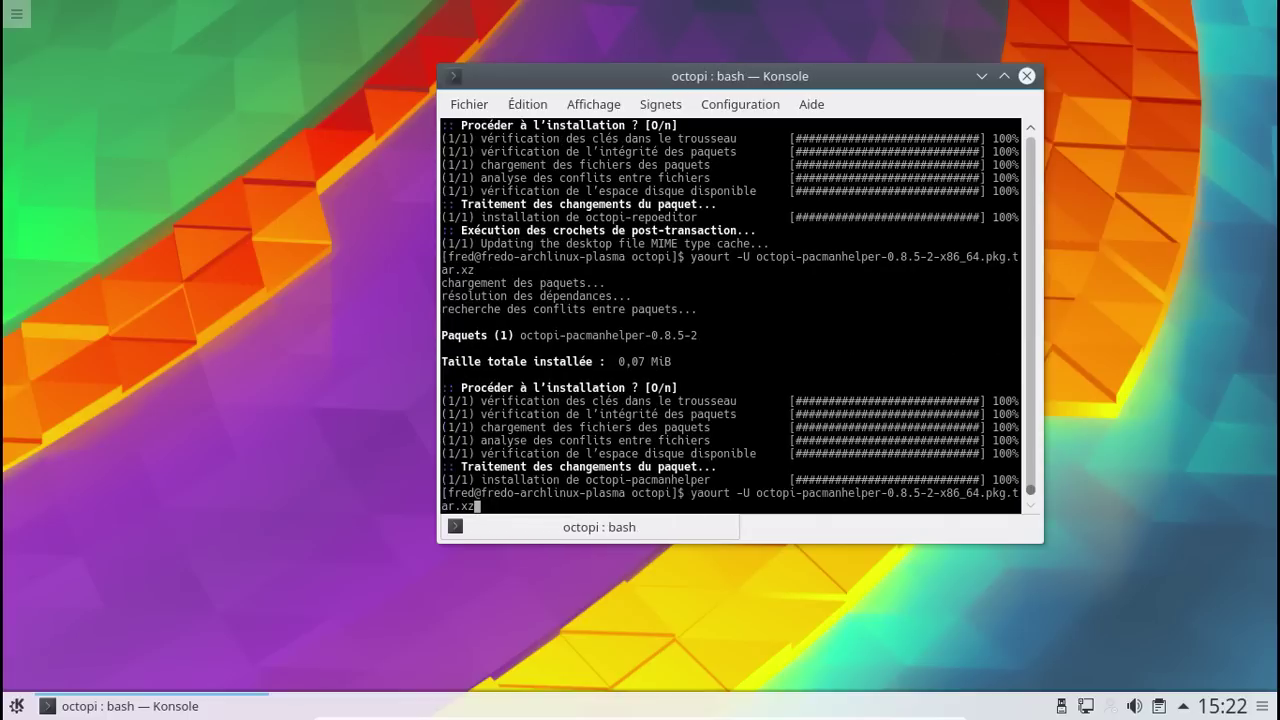
key("BackSpace")
key("BackSpace")
key("BackSpace")
key("BackSpace")
key("BackSpace")
key("BackSpace")
key("BackSpace")
key("BackSpace")
key("BackSpace")
key("BackSpace")
key("BackSpace")
key("BackSpace")
key("BackSpace")
key("BackSpace")
key("BackSpace")
key("BackSpace")
key("BackSpace")
key("BackSpace")
key("BackSpace")
key("BackSpace")
key("BackSpace")
key("BackSpace")
key("BackSpace")
key("BackSpace")
key("BackSpace")
key("BackSpace")
key("BackSpace")
key("BackSpace")
key("BackSpace")
key("BackSpace")
key("BackSpace")
key("BackSpace")
key("BackSpace")
key("BackSpace")
key("BackSpace")
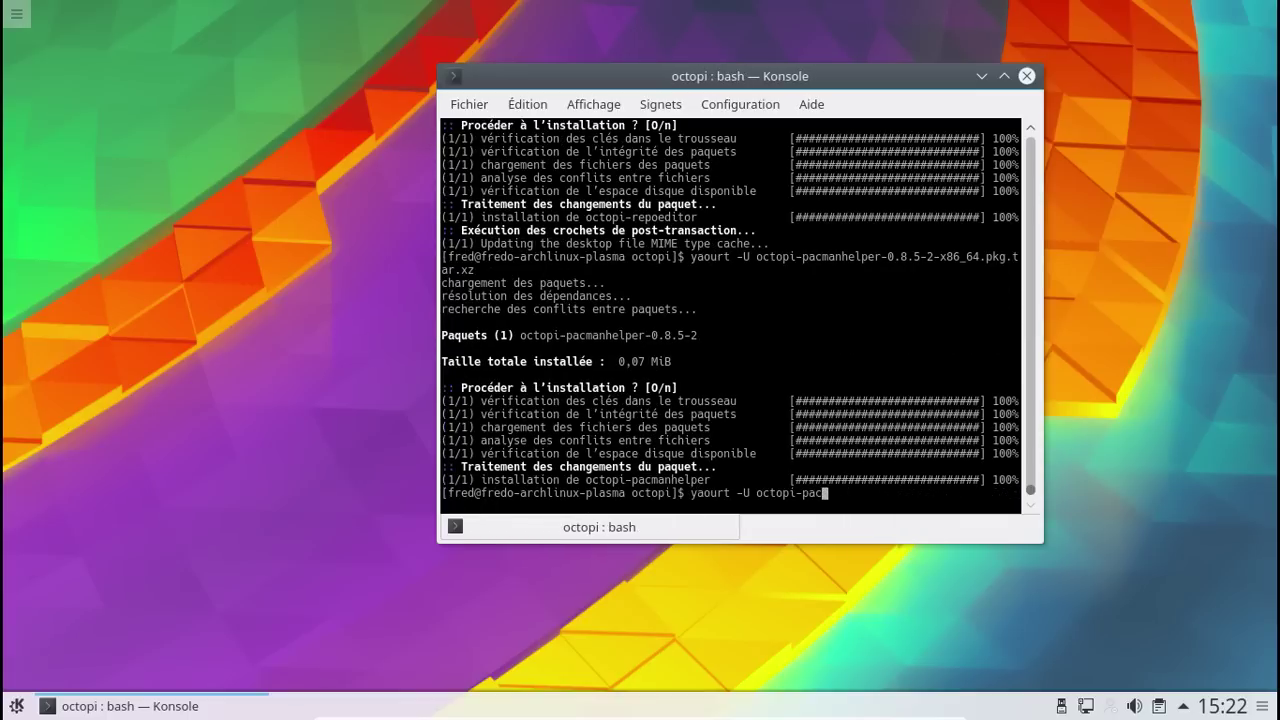
type("notifier-f")
key("Tab")
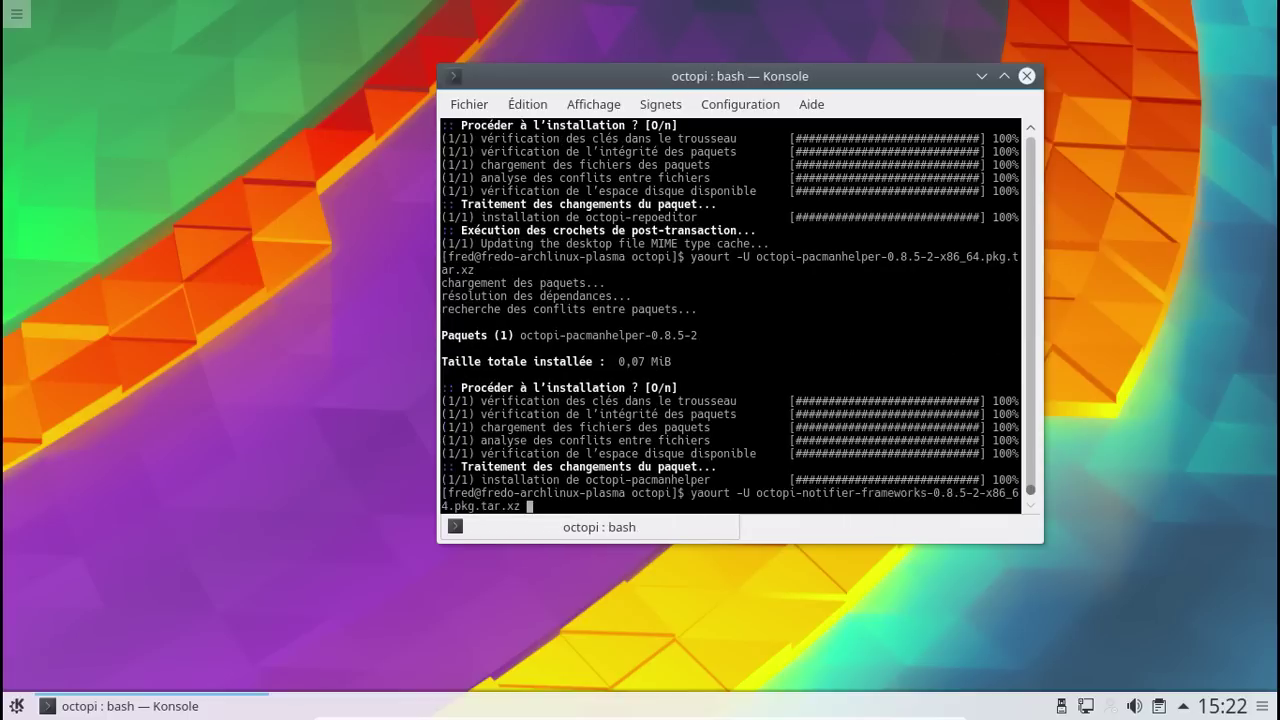
key("Return")
key("Return")
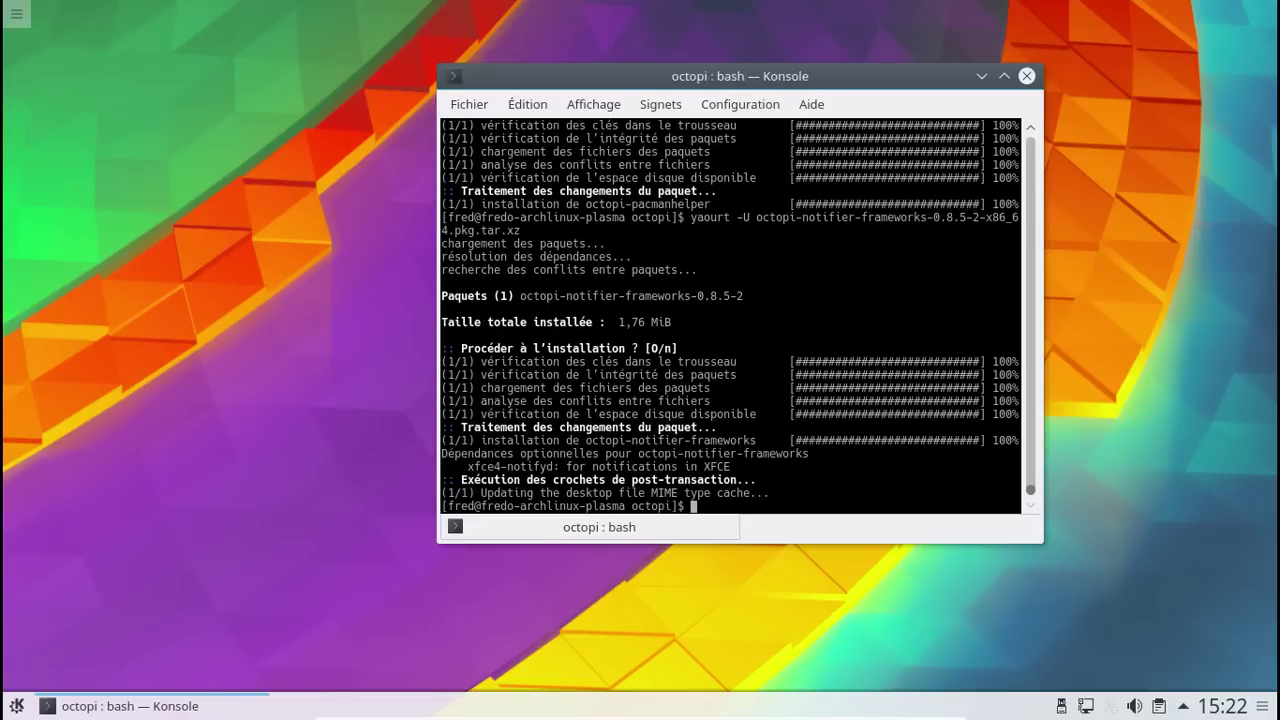
Exit the terminal session and launch the Dolphin file manager from the application launcher's favourites.
type("exit")
key("Return")
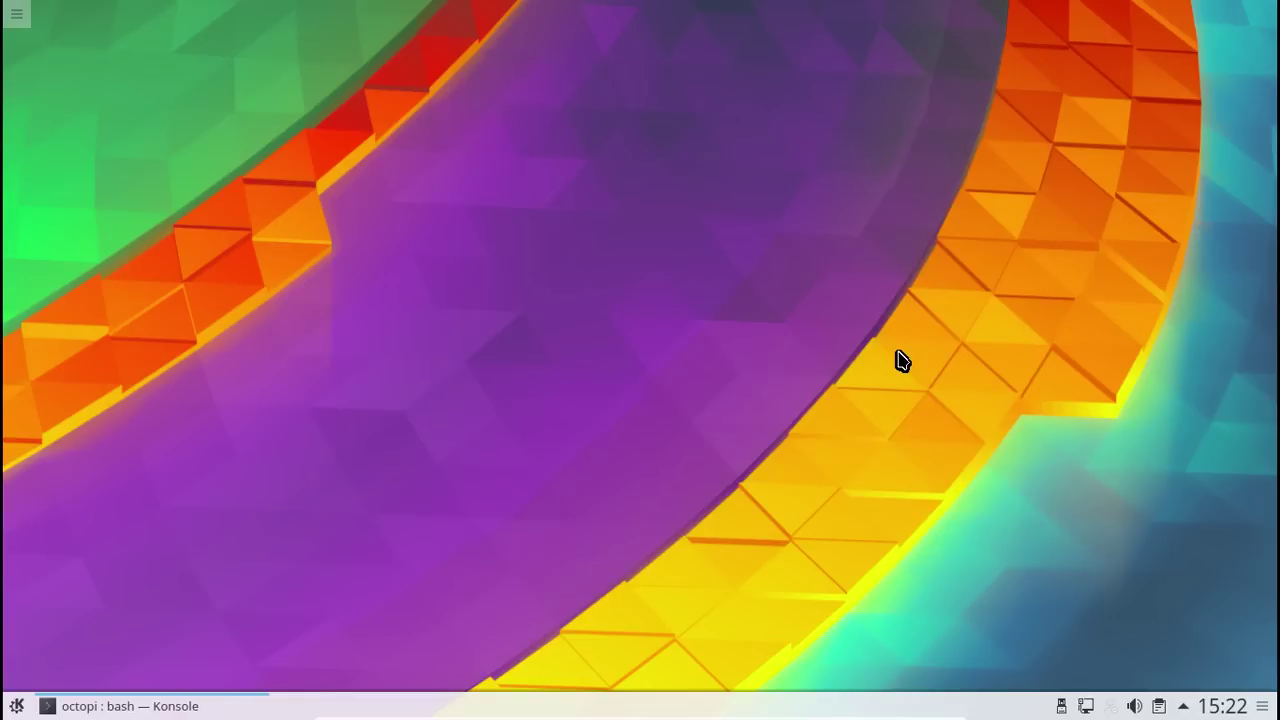
left_click(15, 708)
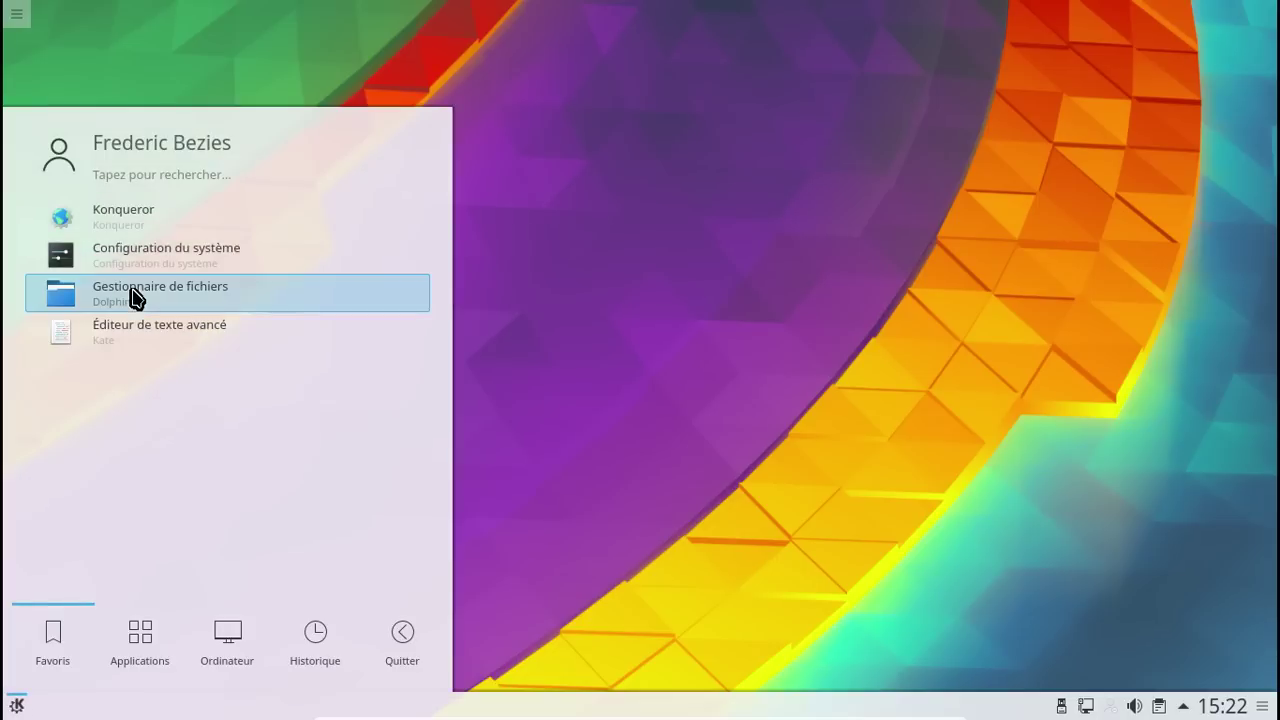
left_click(135, 295)
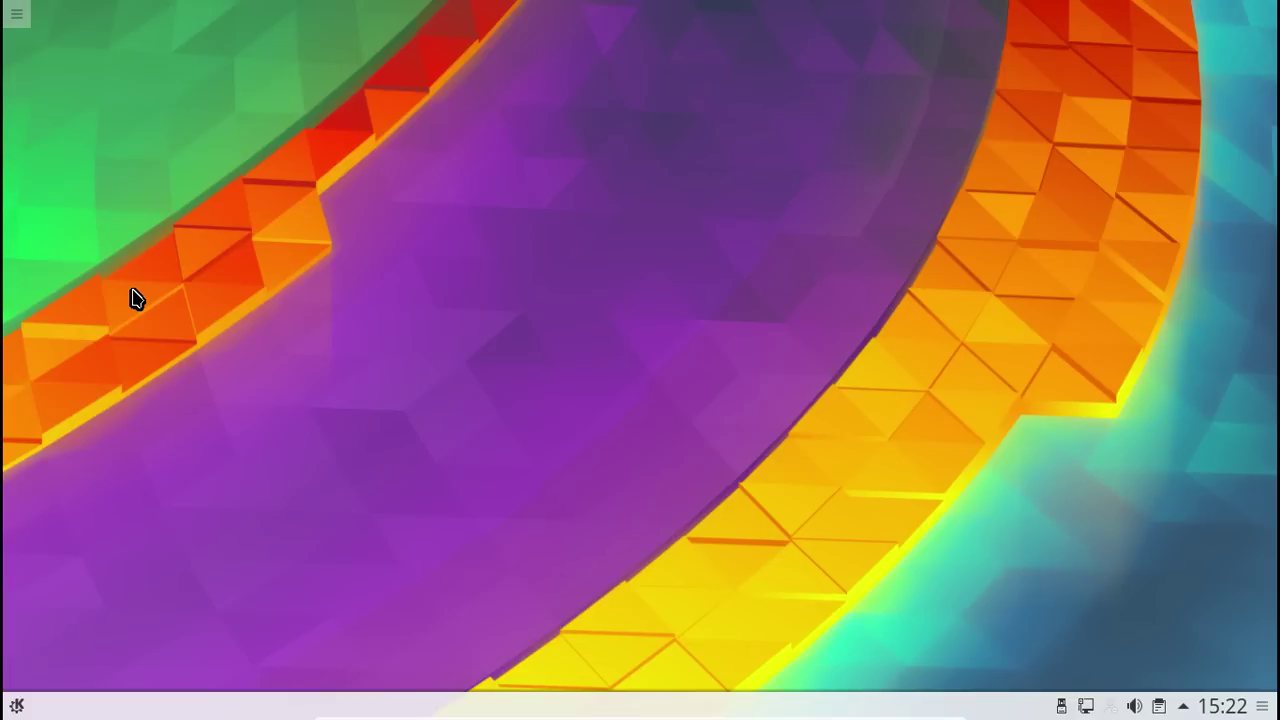
left_click(20, 706)
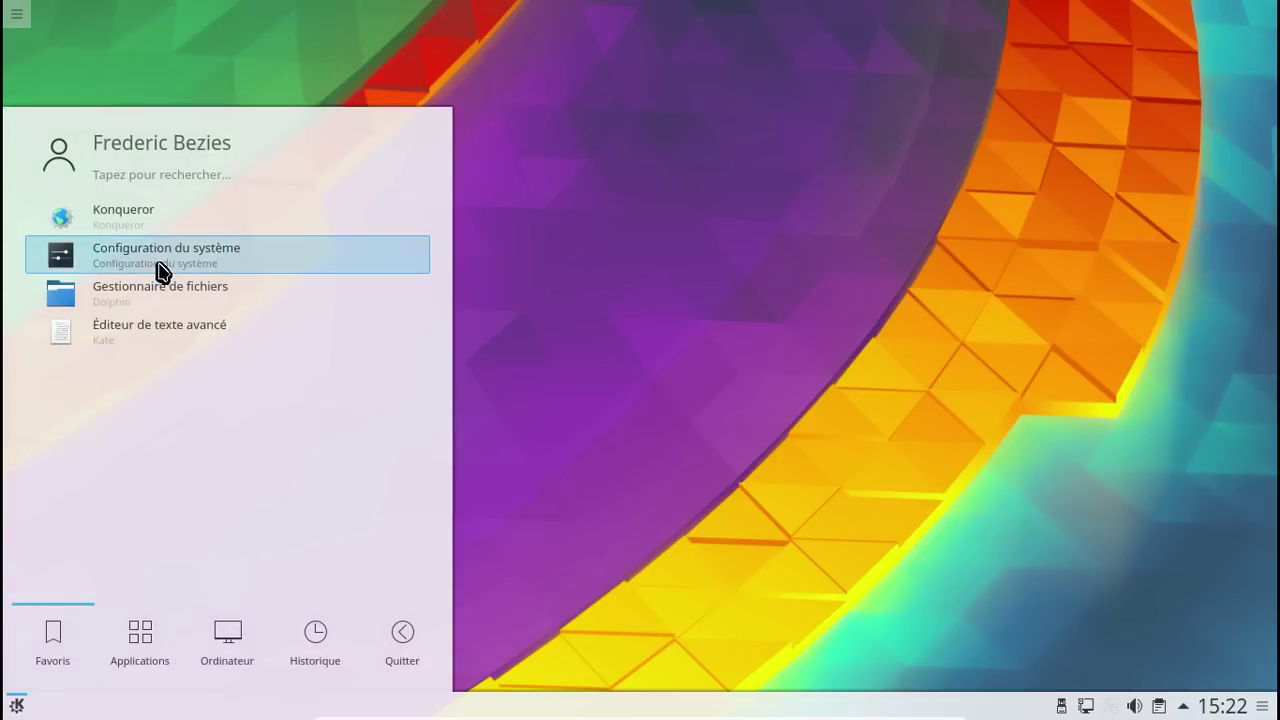
left_click(160, 311)
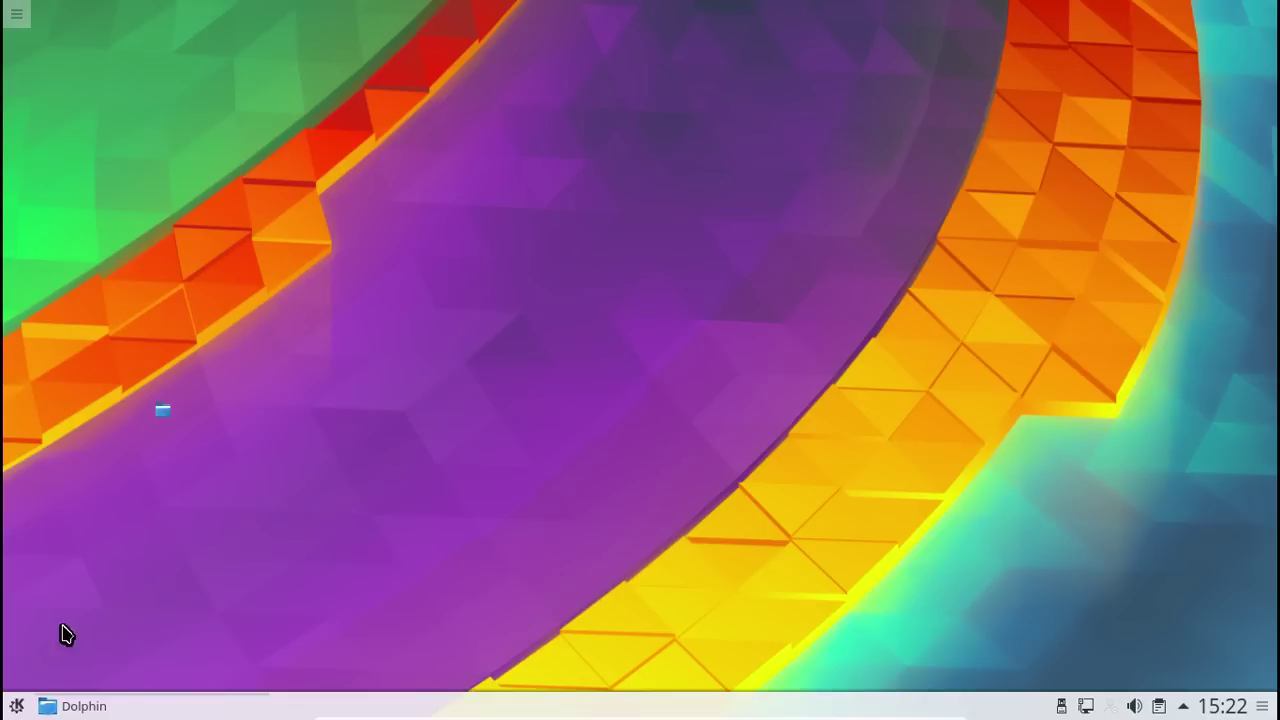
Look through the application launcher's recent applications and session options, and return to the Dolphin window.
left_click(18, 708)
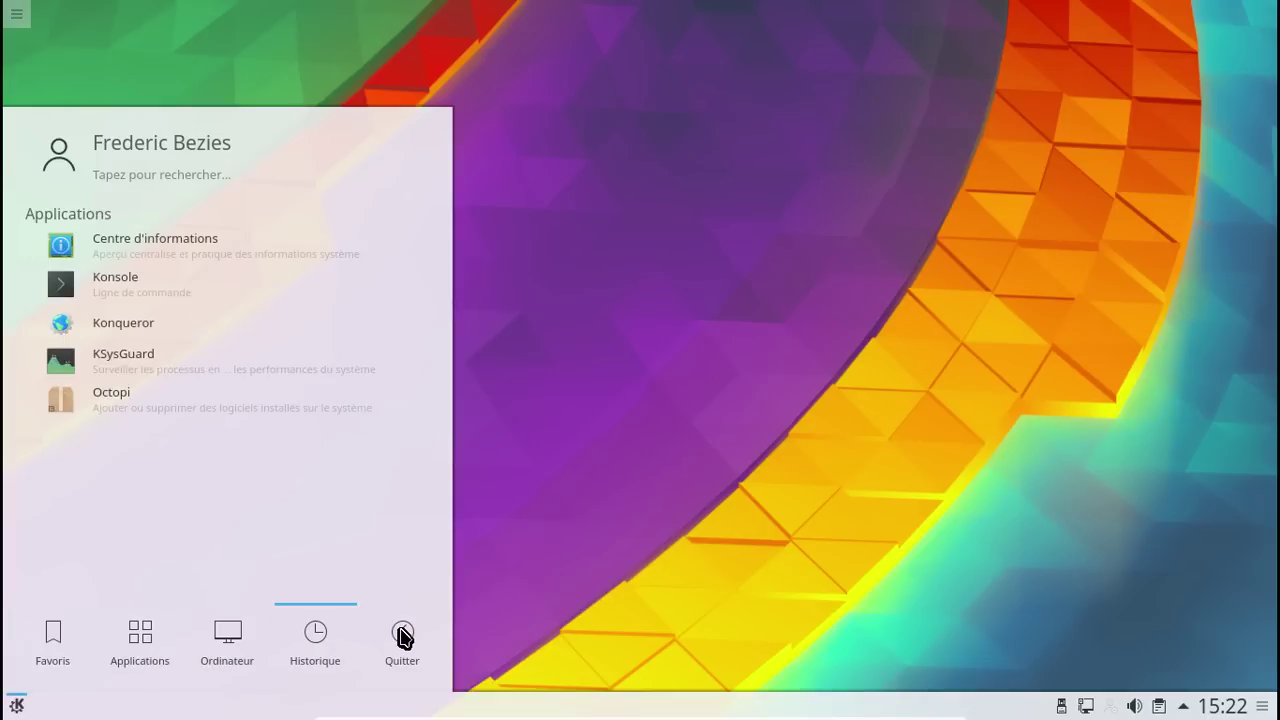
mouse_move(400, 636)
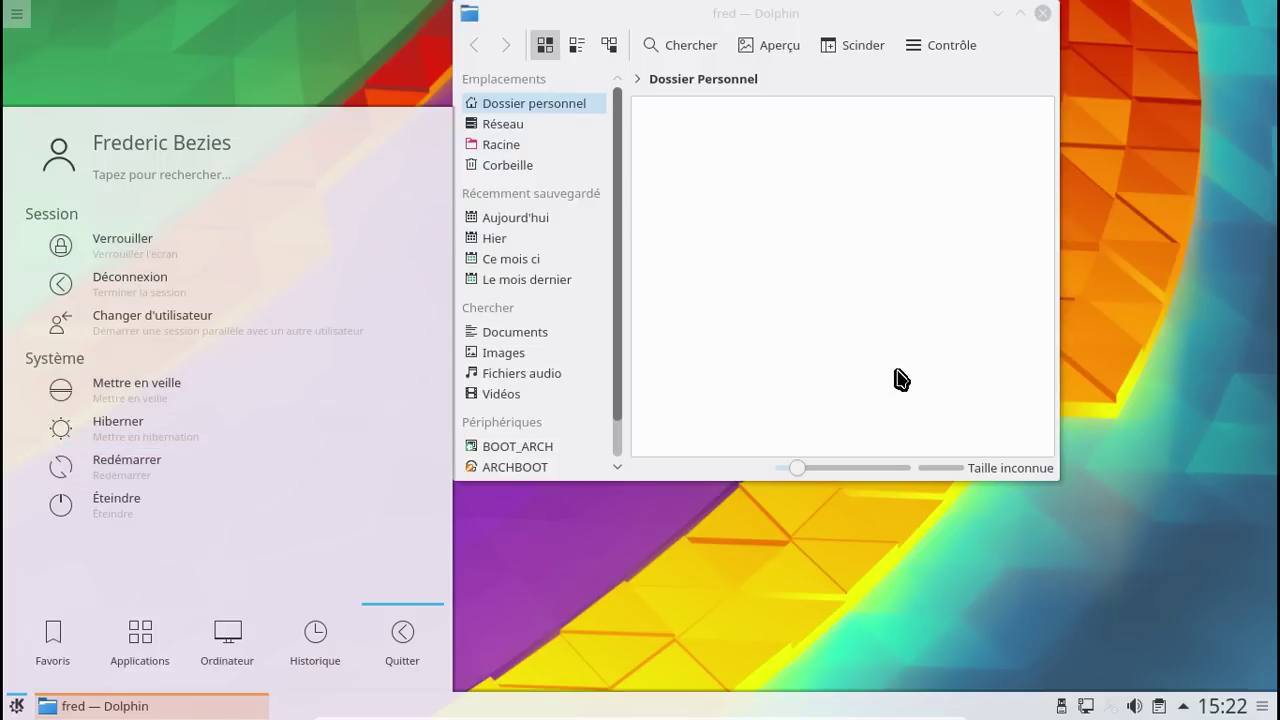
left_click(898, 379)
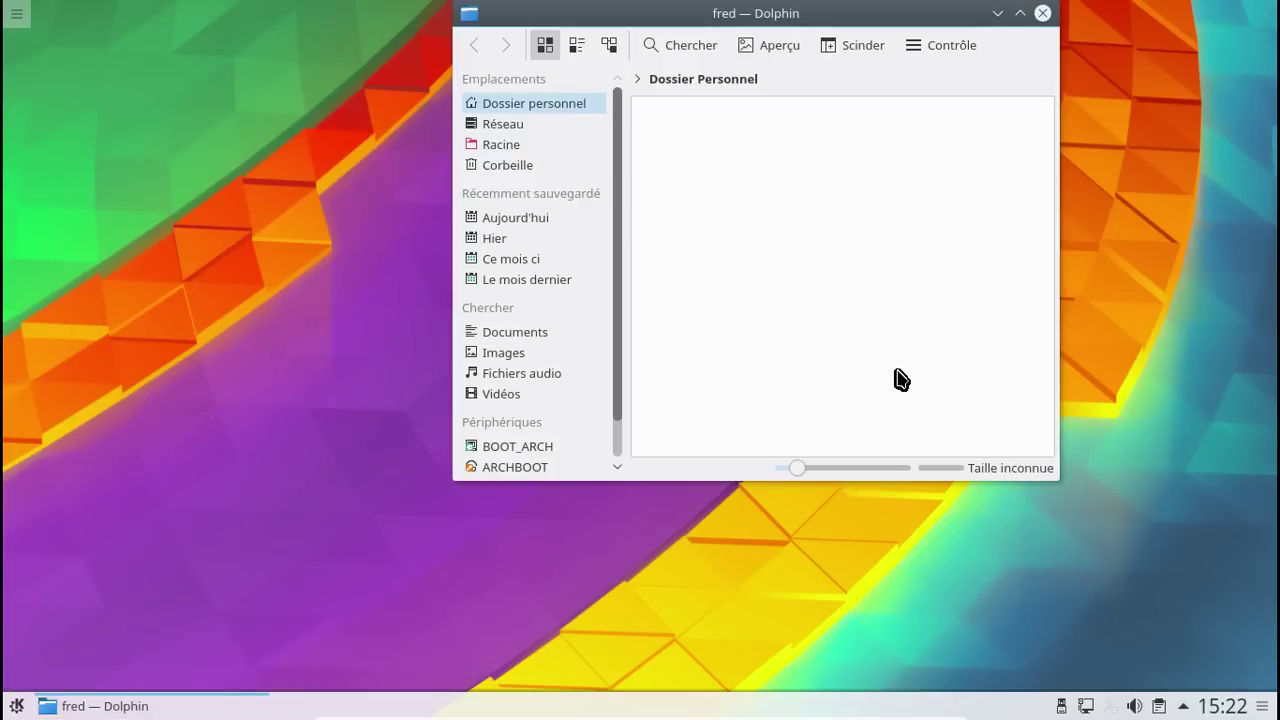
Maximise the Dolphin window and force the unresponsive application to close.
double_click(688, 25)
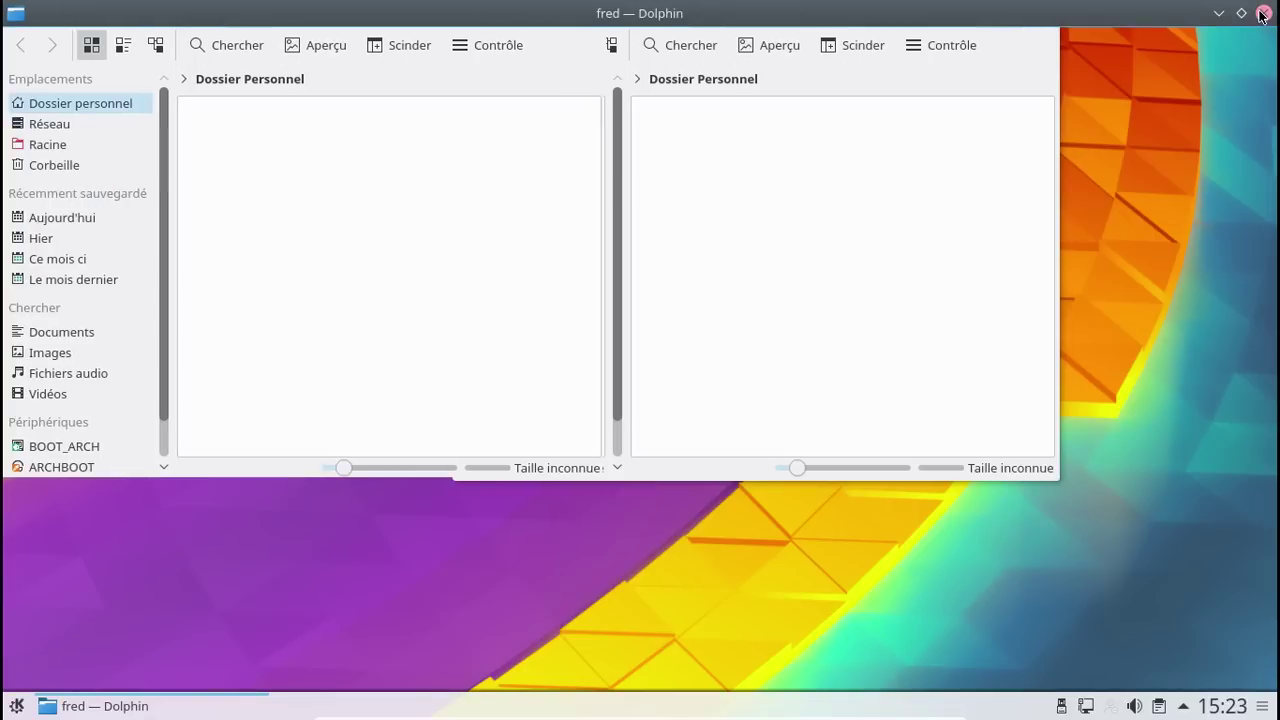
right_click(145, 710)
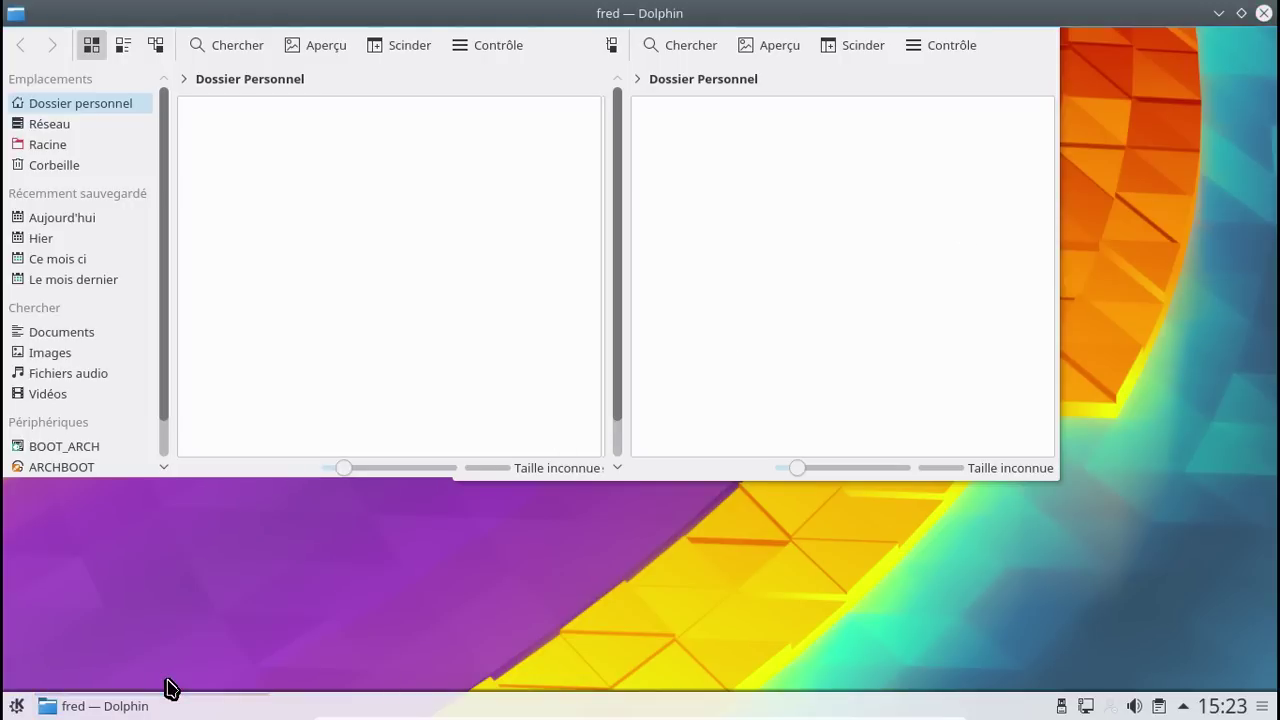
left_click(616, 403)
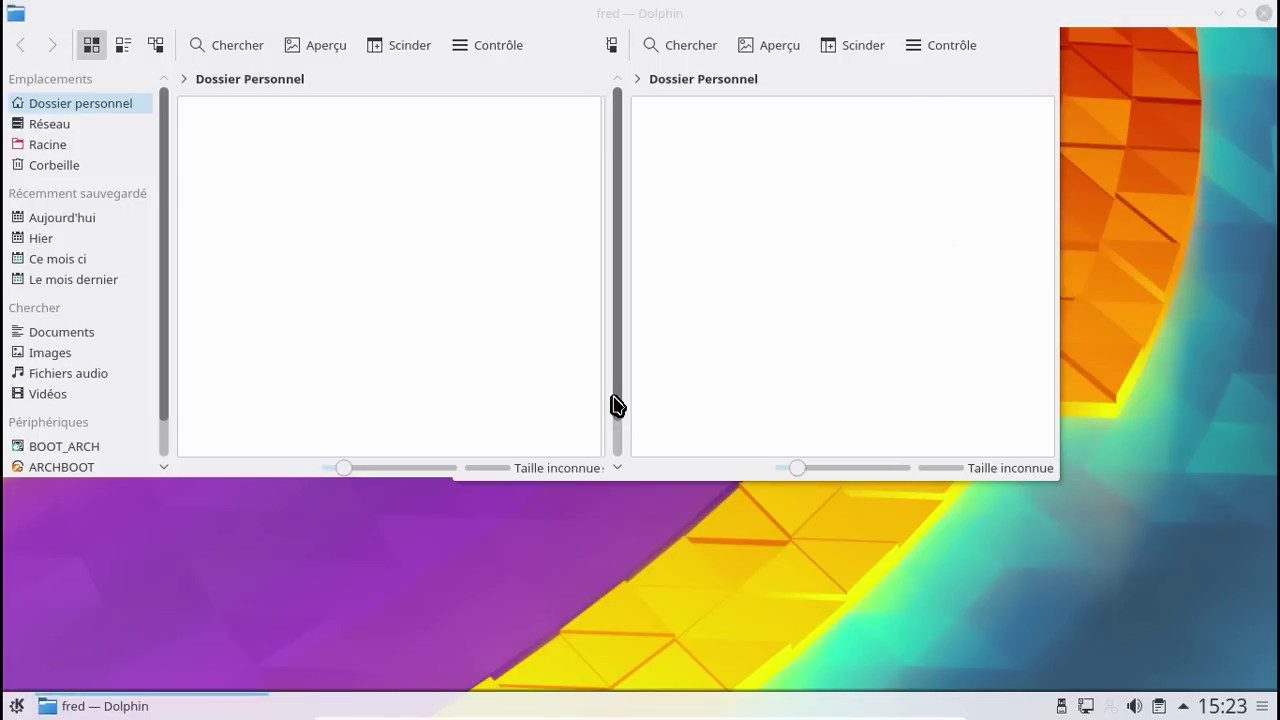
Close the frozen Dolphin window and force the unresponsive application to quit.
left_click(17, 705)
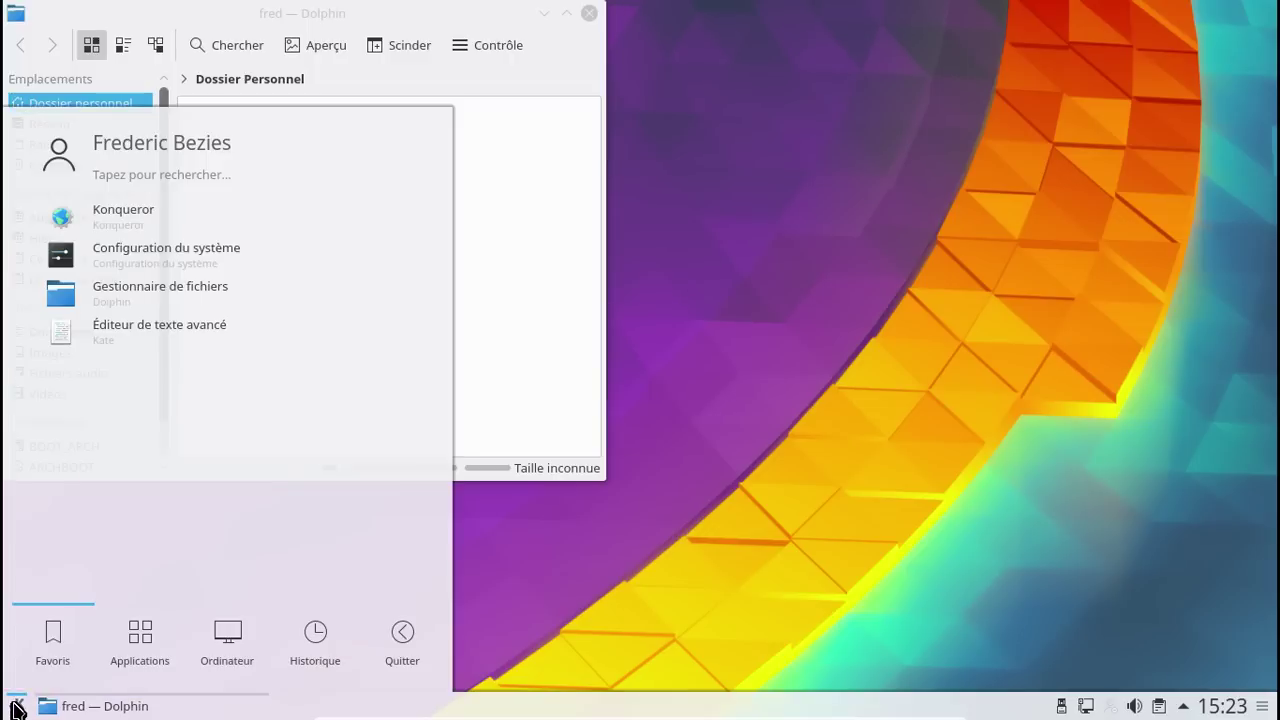
left_click(551, 271)
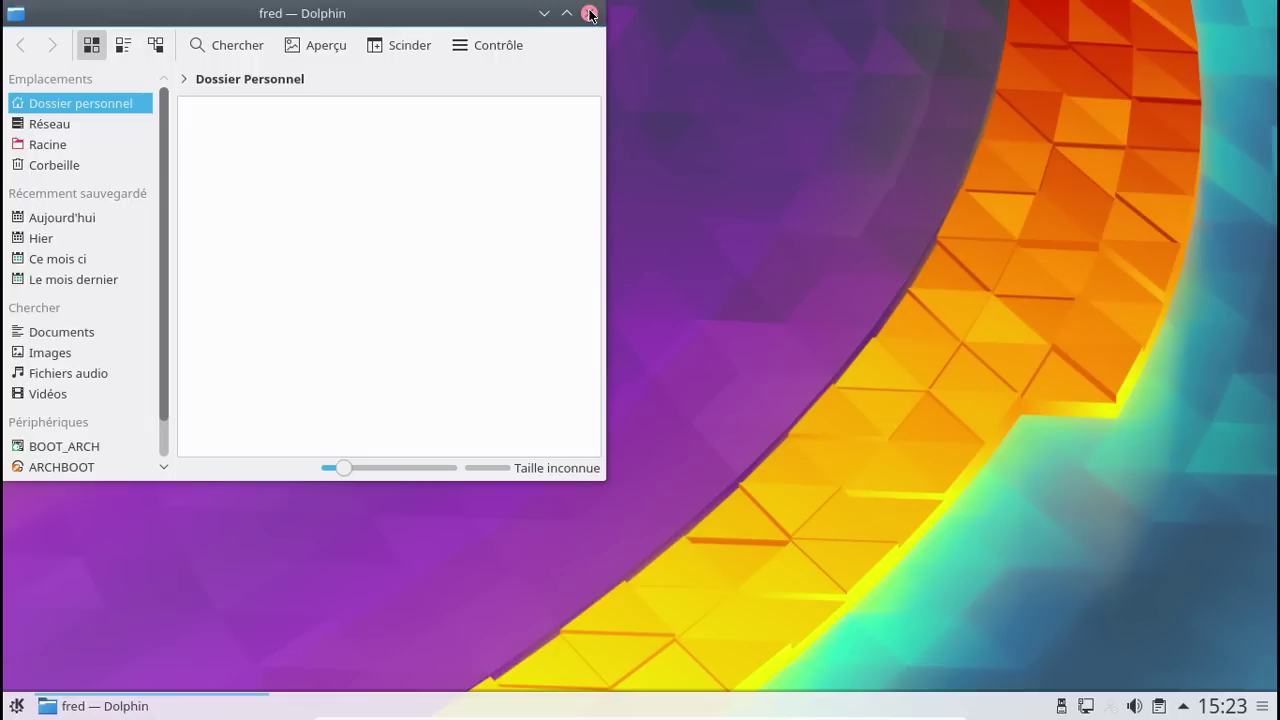
right_click(86, 704)
left_click(88, 683)
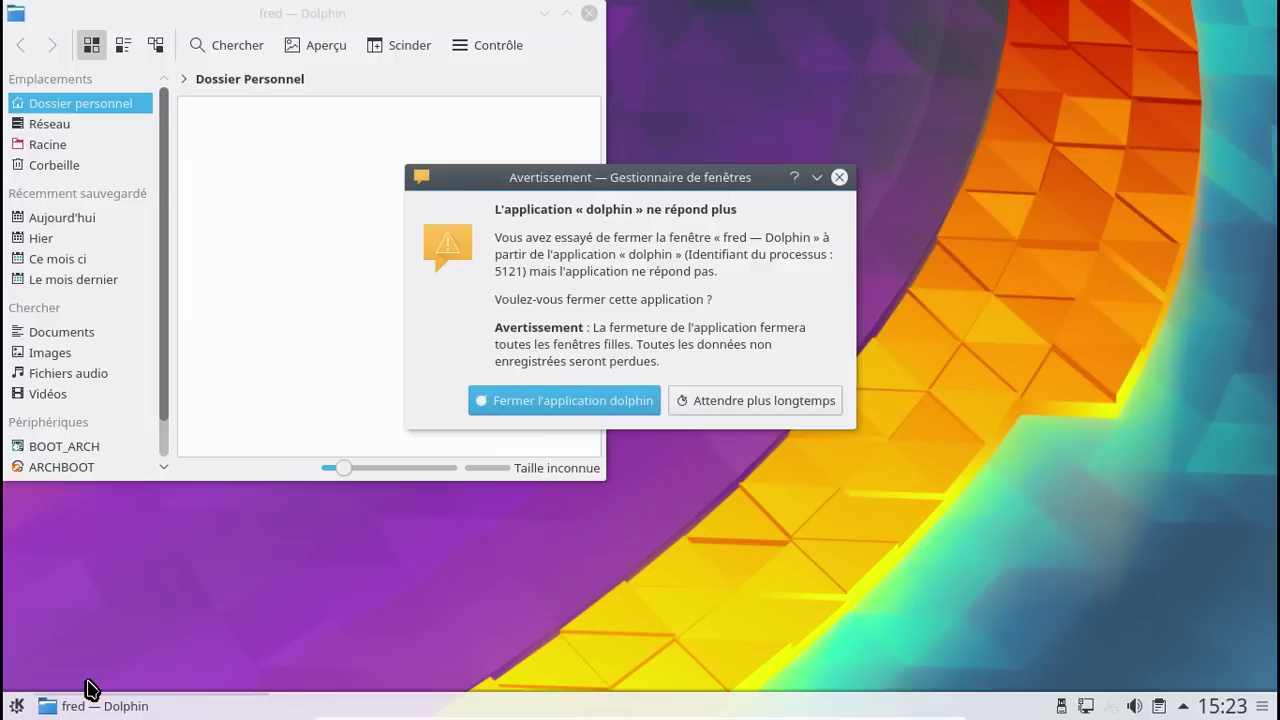
left_click(560, 401)
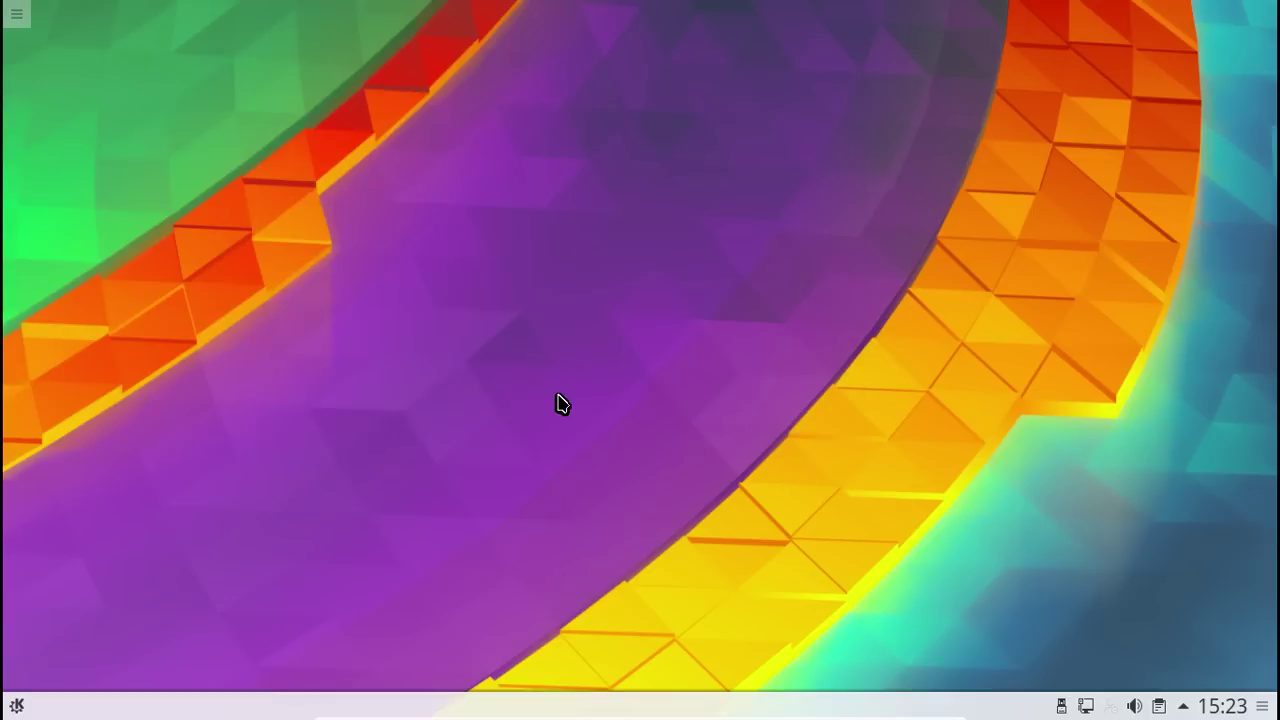
Log out of the Plasma session from the application launcher and confirm the logout.
left_click(14, 708)
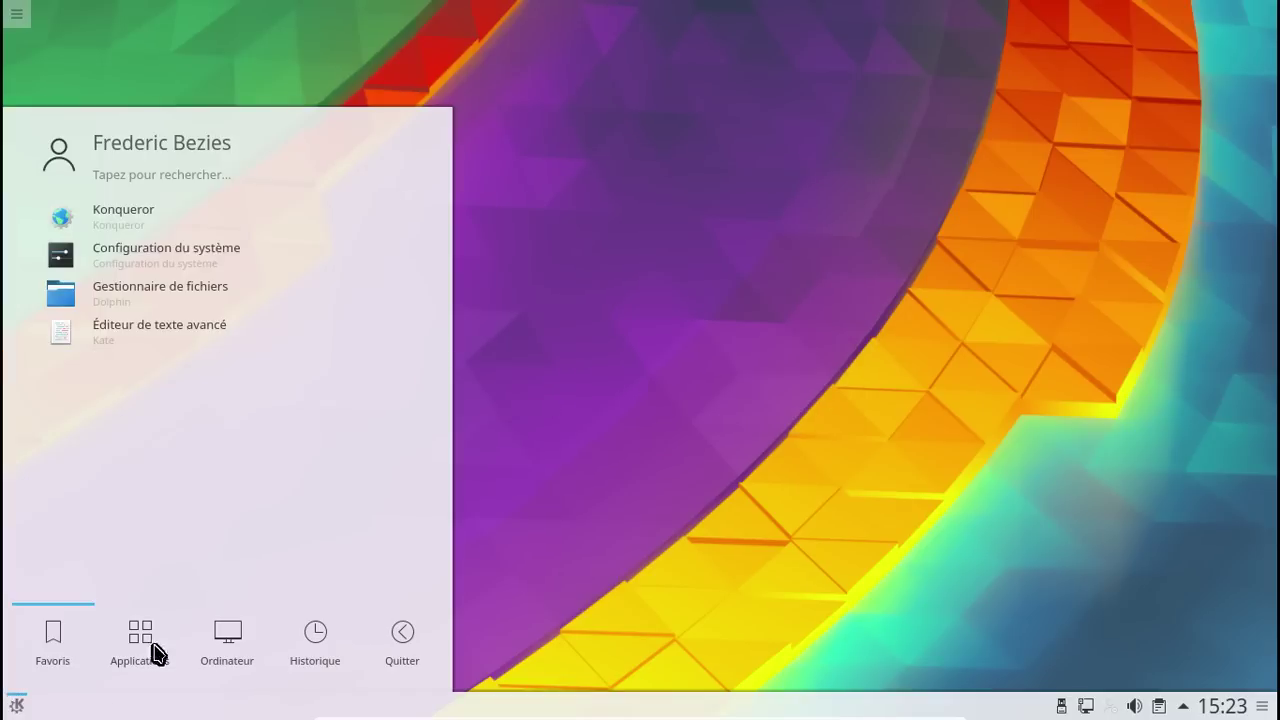
left_click(398, 636)
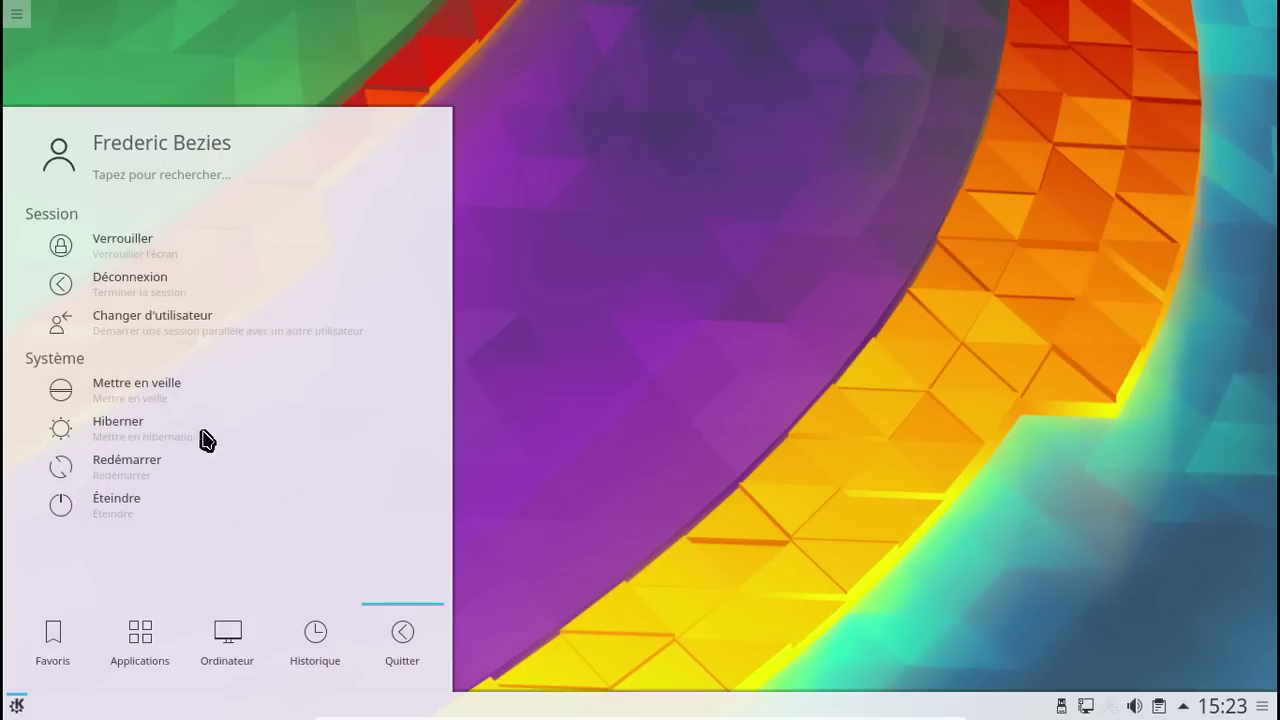
left_click(128, 289)
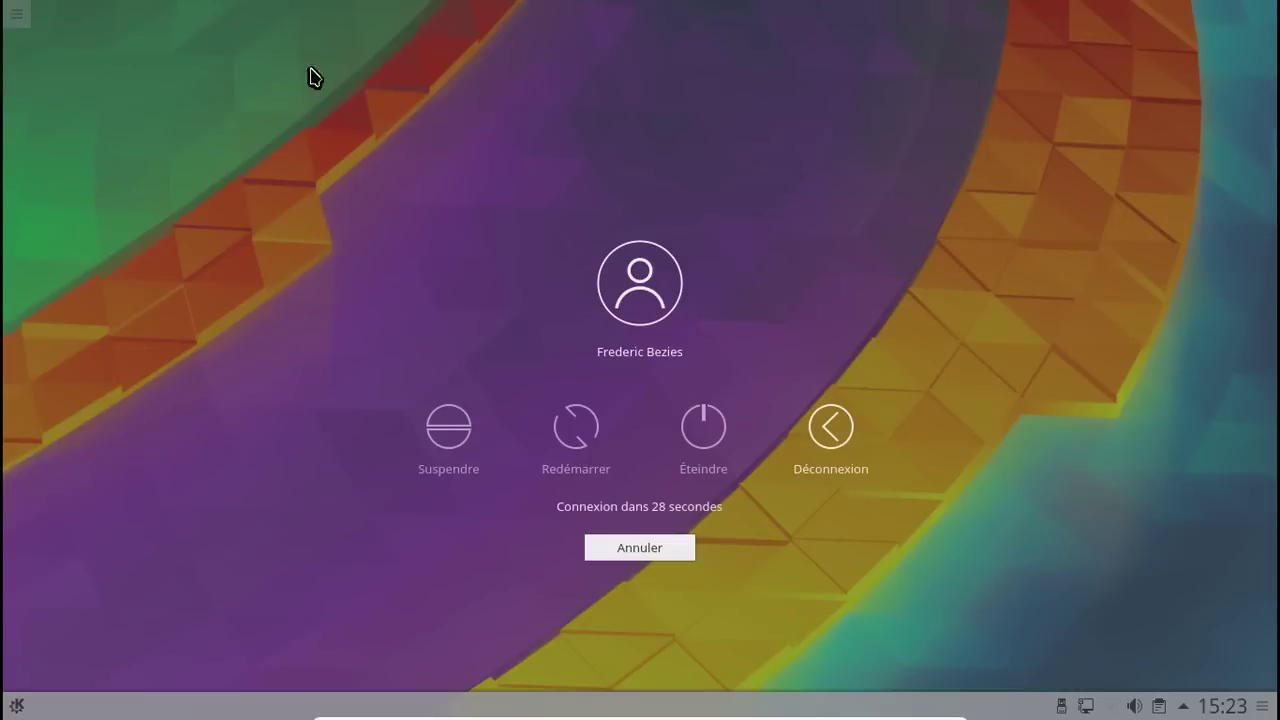
left_click(843, 438)
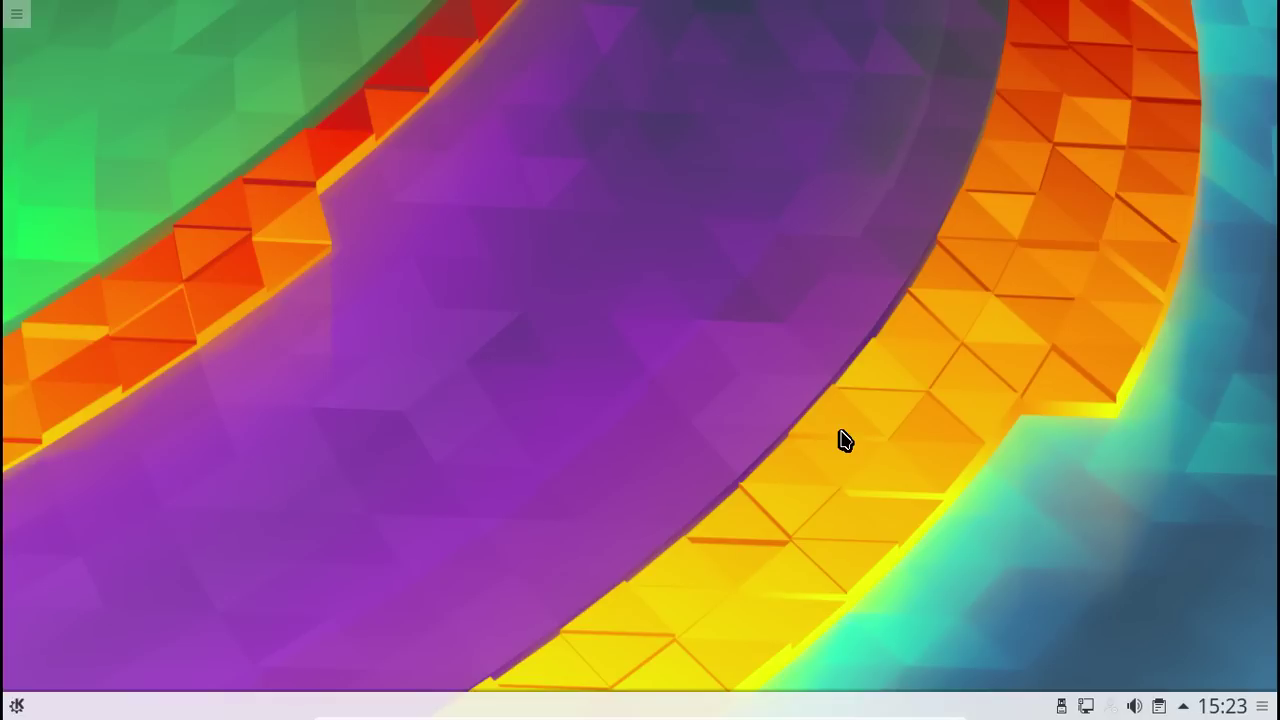
Take the ArchLinux Plasma virtual machine out of full-screen mode.
mouse_move(436, 717)
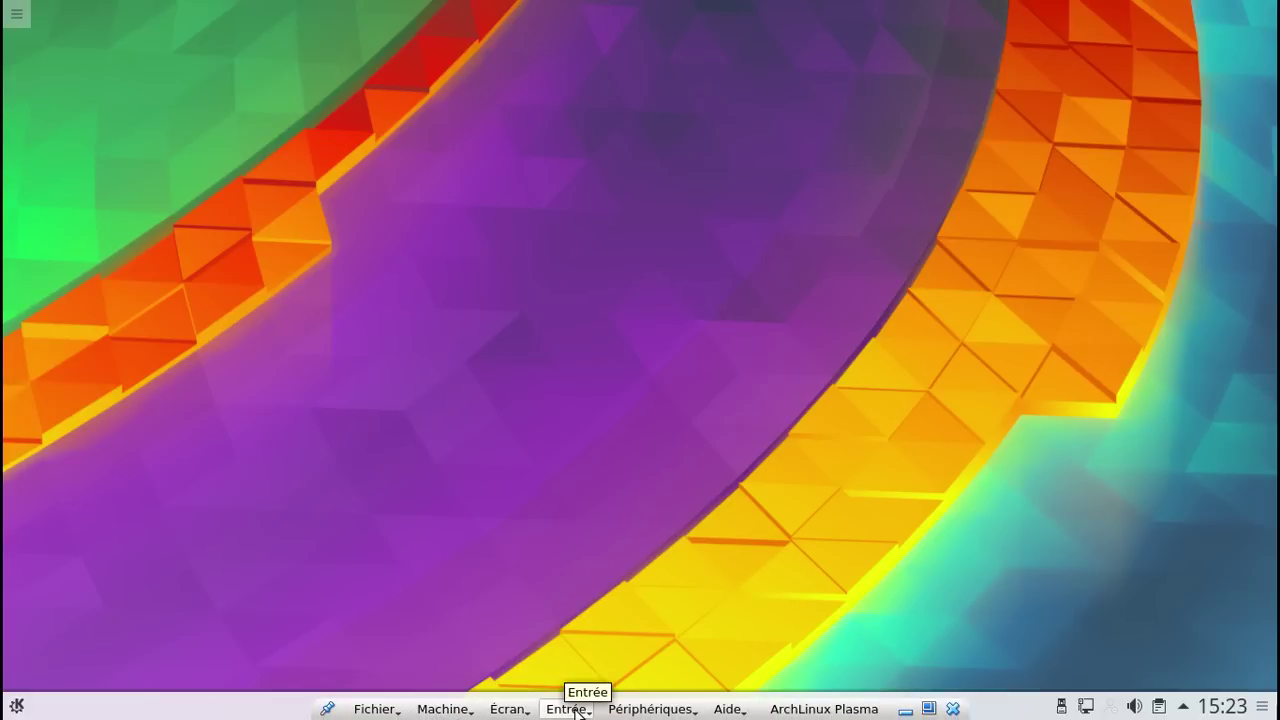
left_click(443, 708)
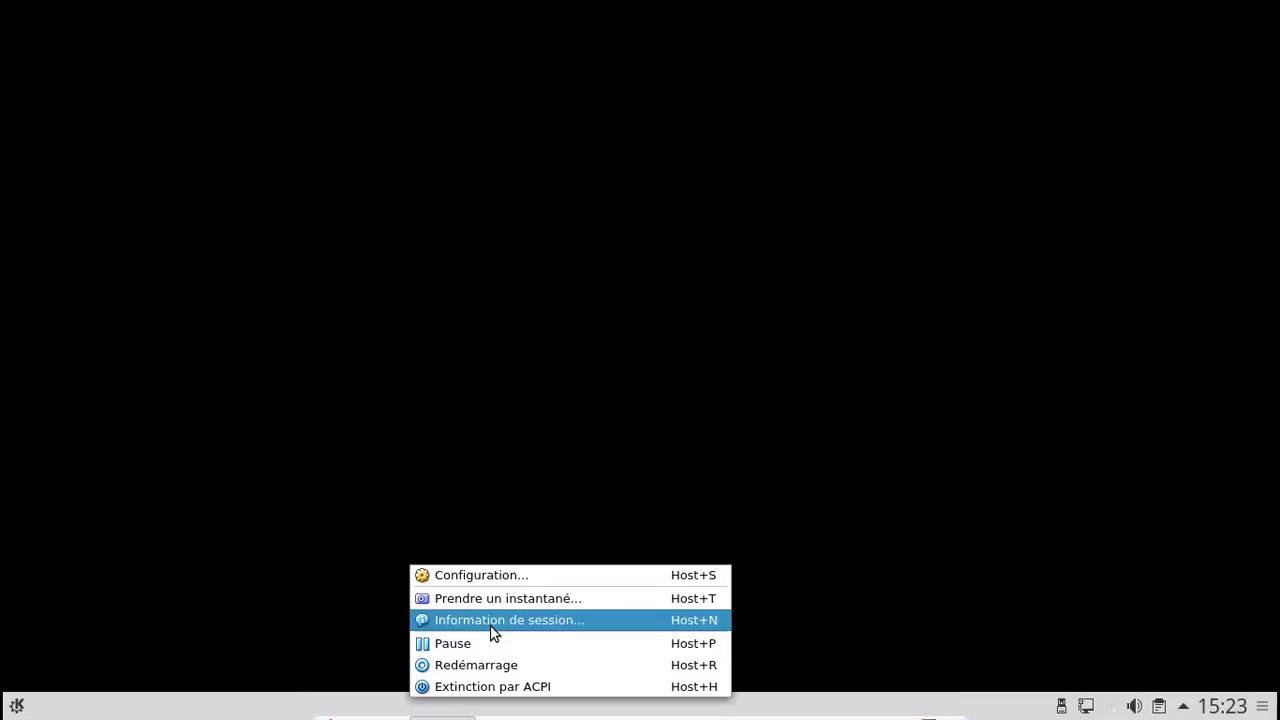
left_click(350, 616)
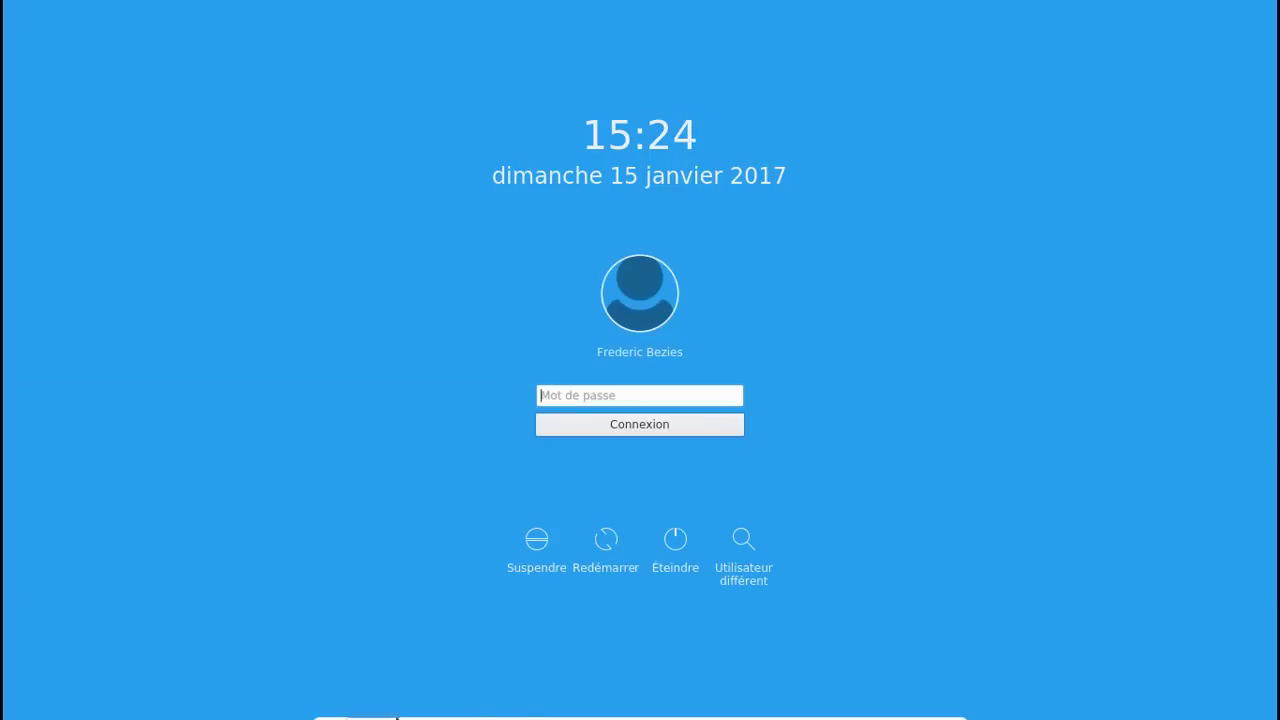
left_click(515, 711)
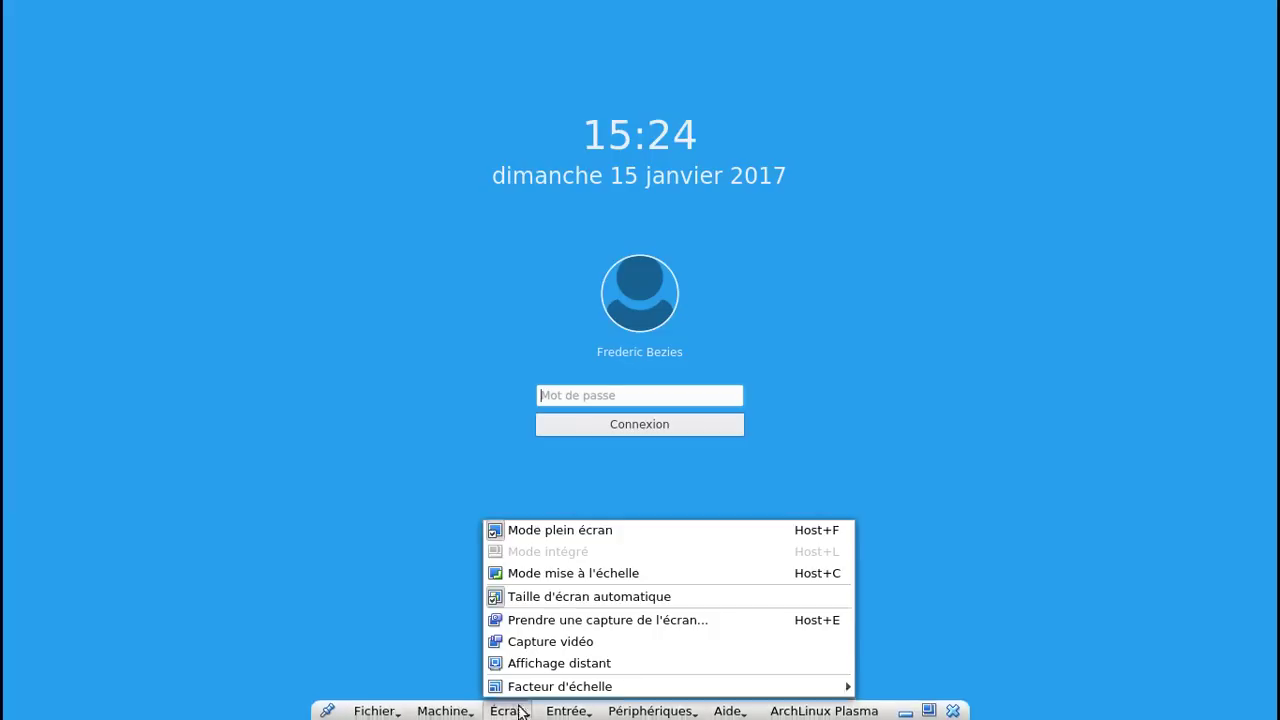
left_click(523, 531)
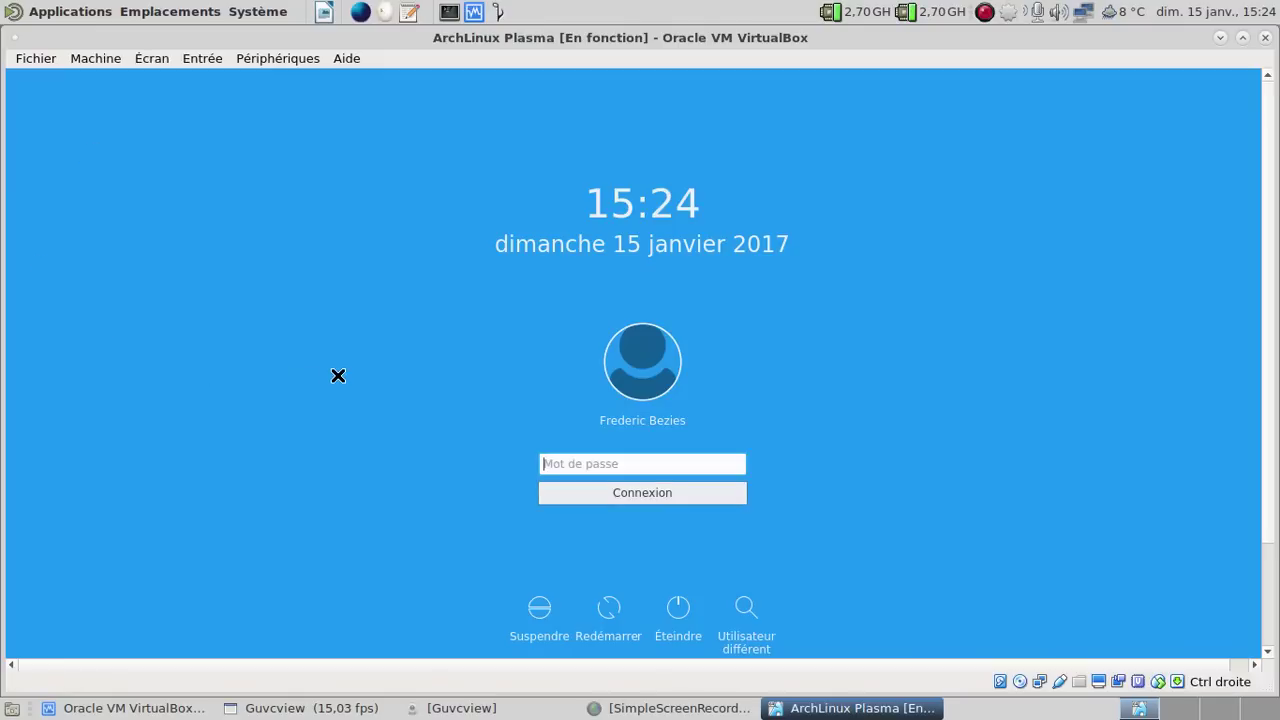
Log back in to the Plasma session by entering the account password.
type("*****")
key("BackSpace")
key("BackSpace")
key("BackSpace")
key("BackSpace")
key("BackSpace")
type("*********")
key("Return")
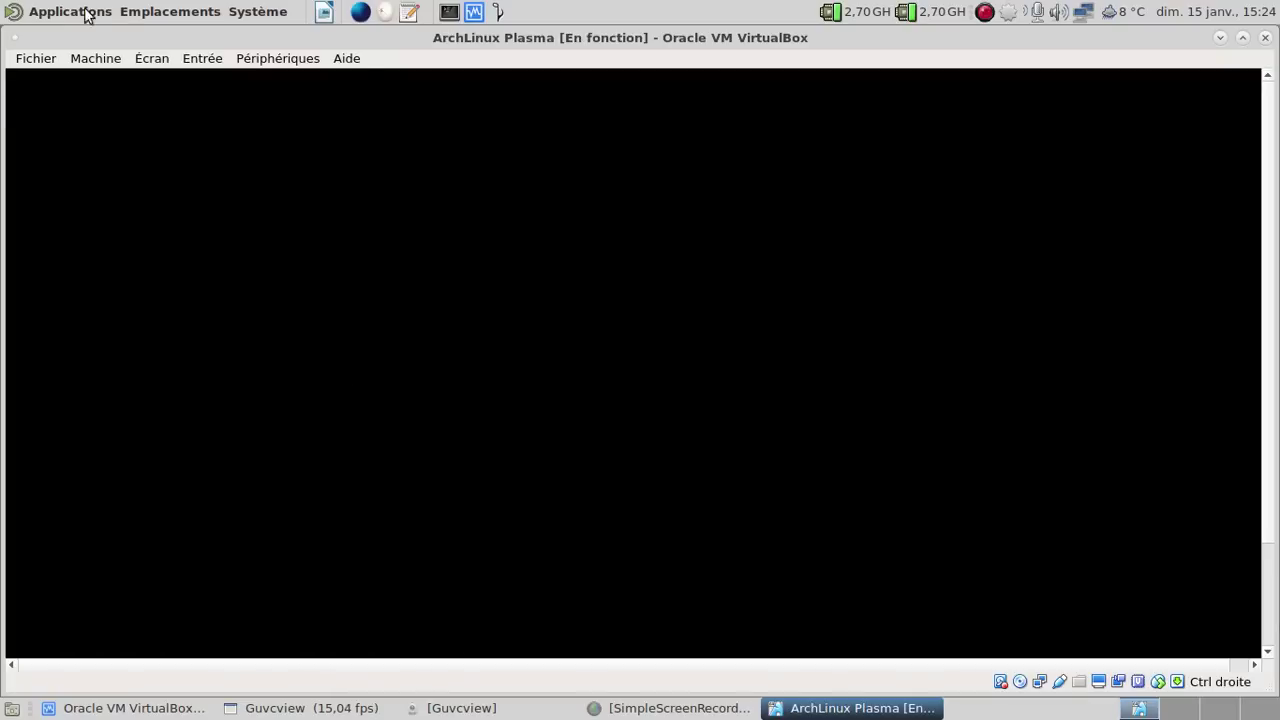
Return the virtual machine to full-screen mode and dismiss the wired connection notification.
left_click(218, 62)
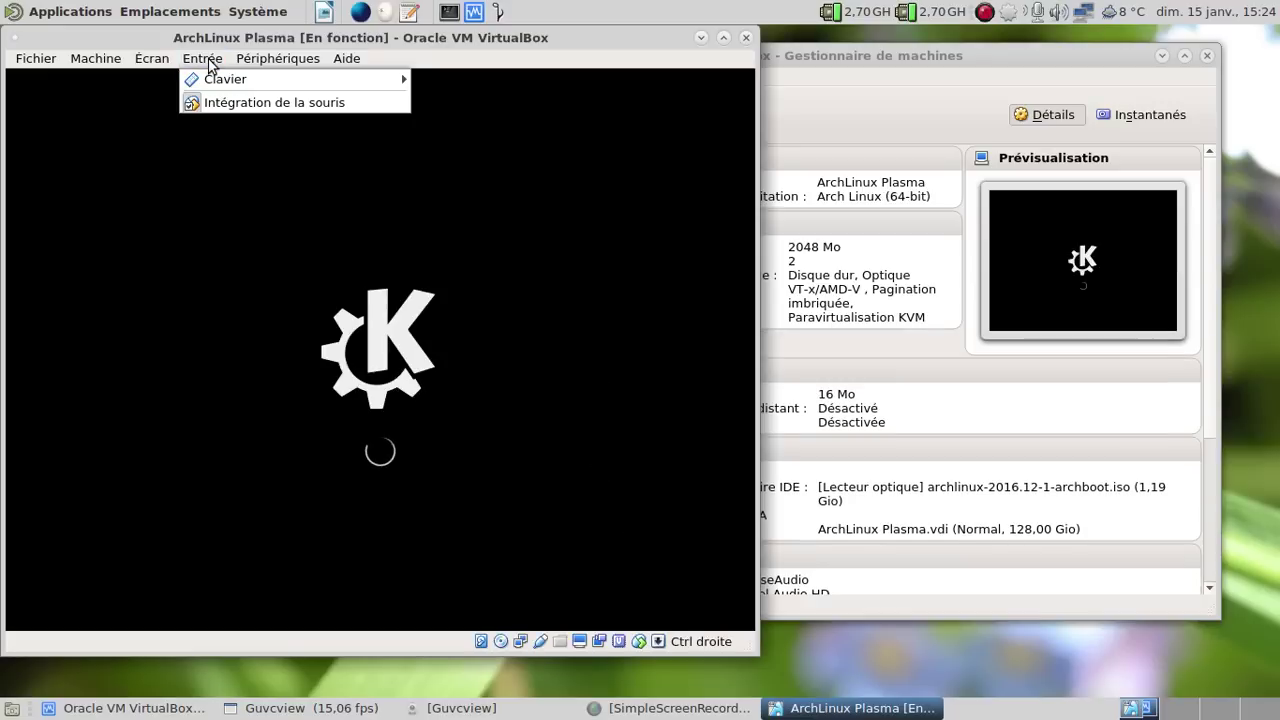
mouse_move(234, 60)
mouse_move(152, 58)
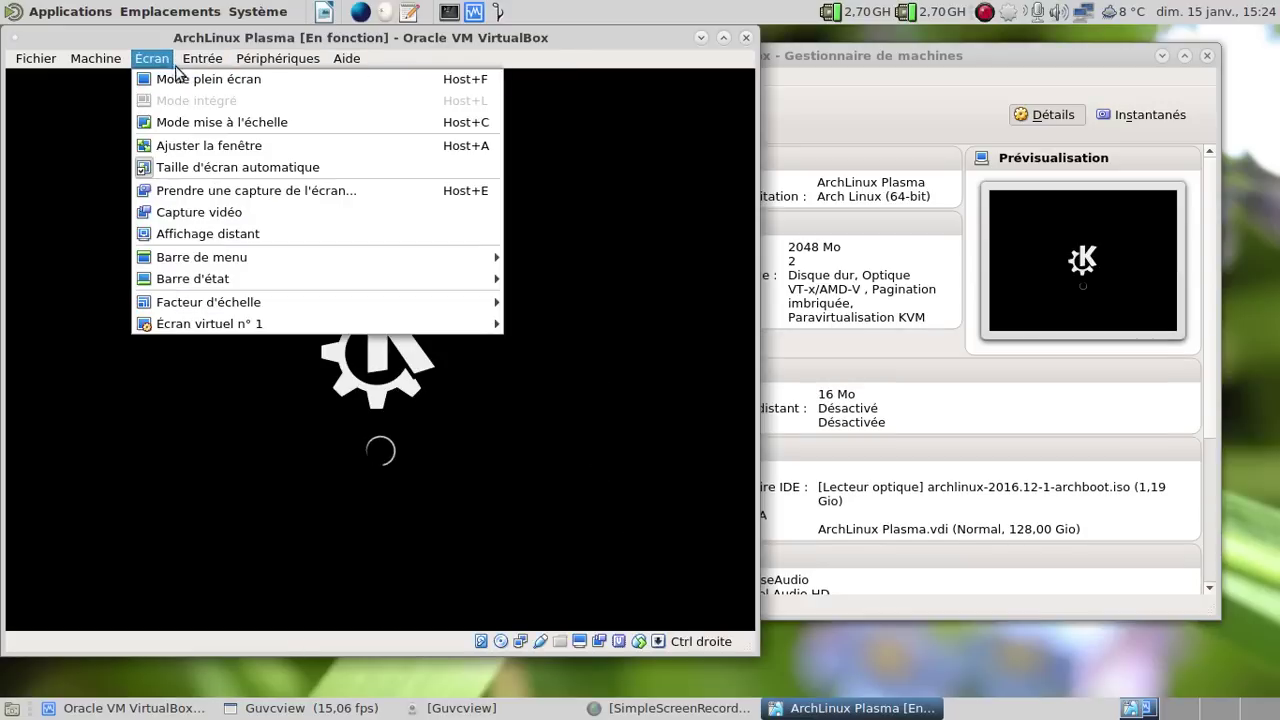
left_click(182, 78)
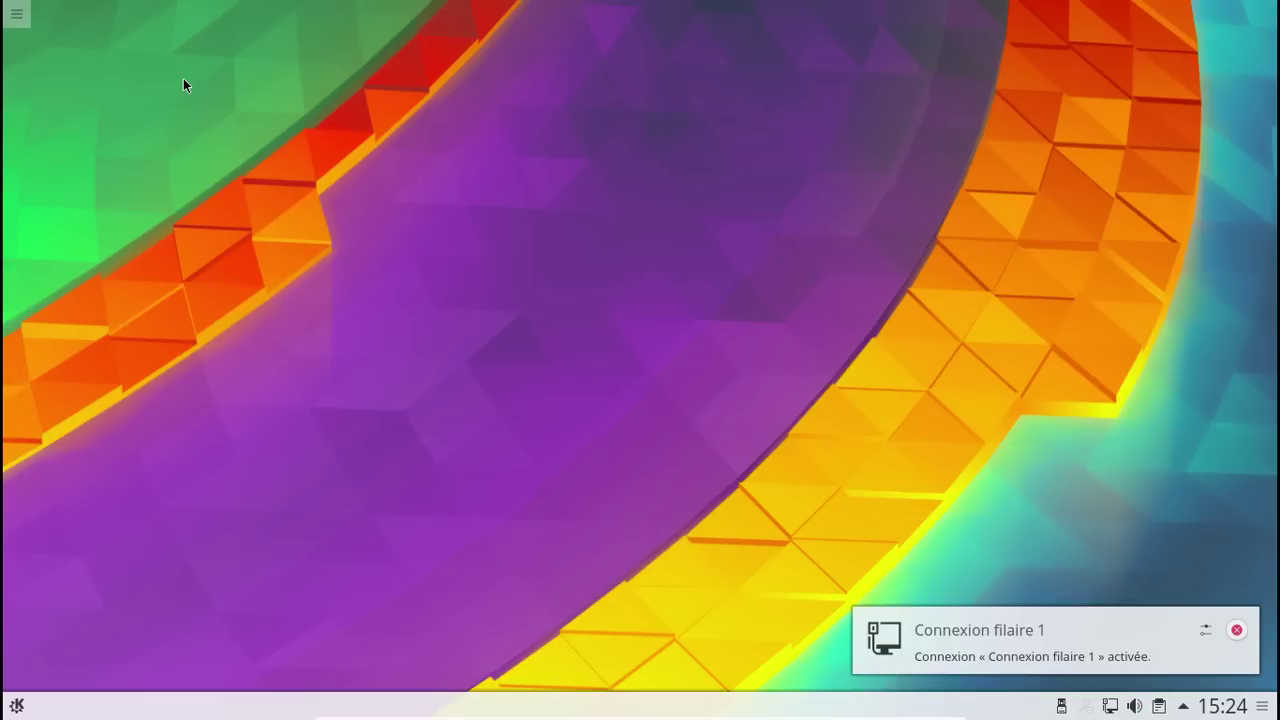
left_click(1237, 631)
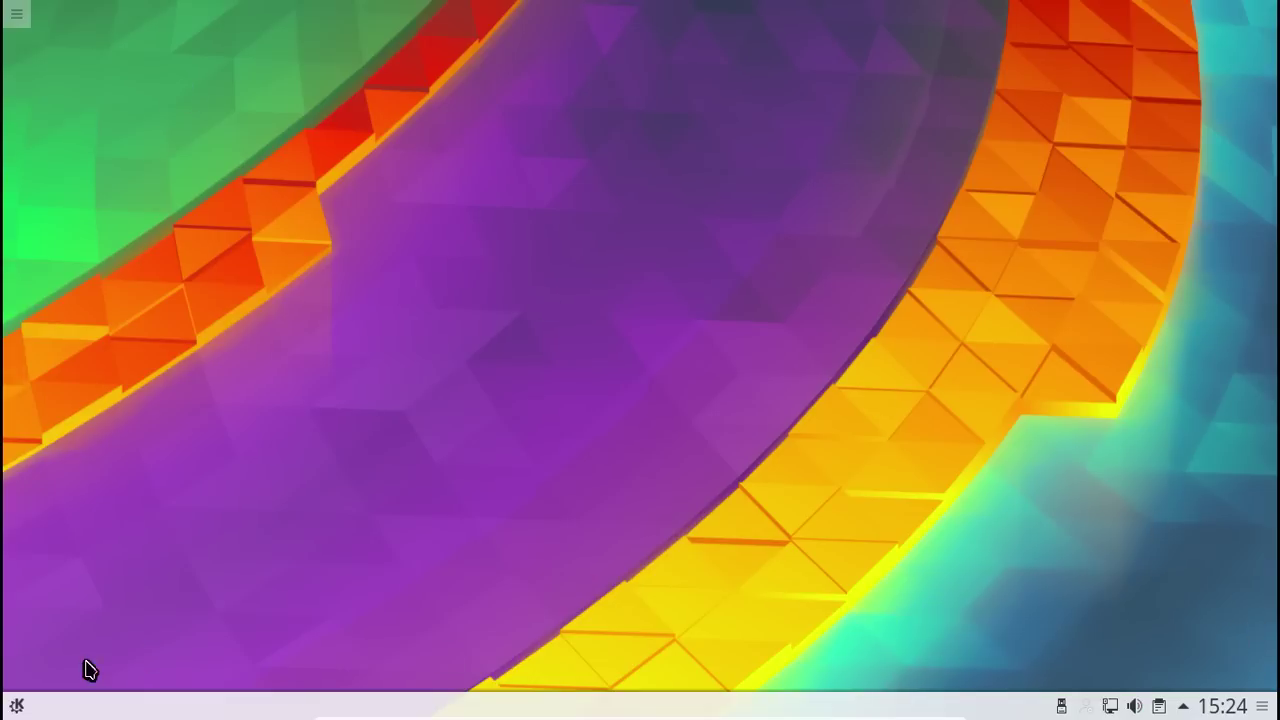
Open Dolphin from the launcher's favourites and move the alpm_octopi_utils folder to the trash, confirming the removal.
left_click(18, 706)
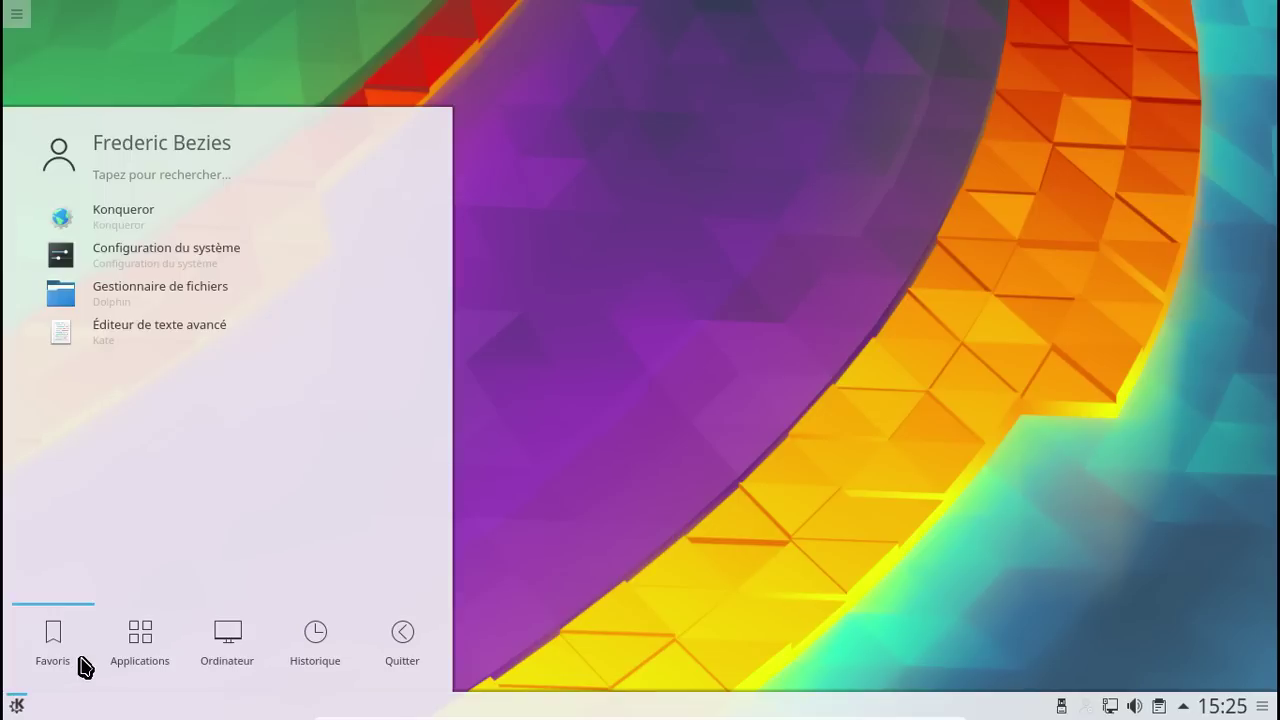
mouse_move(143, 634)
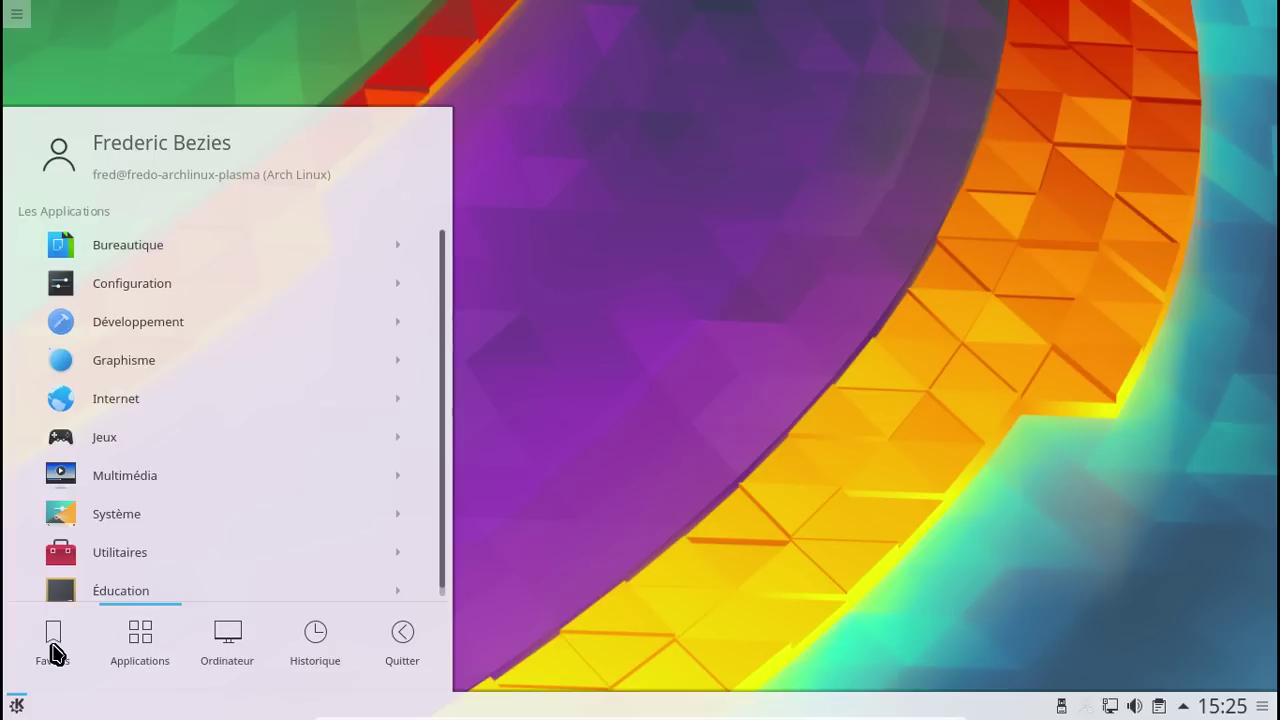
mouse_move(52, 645)
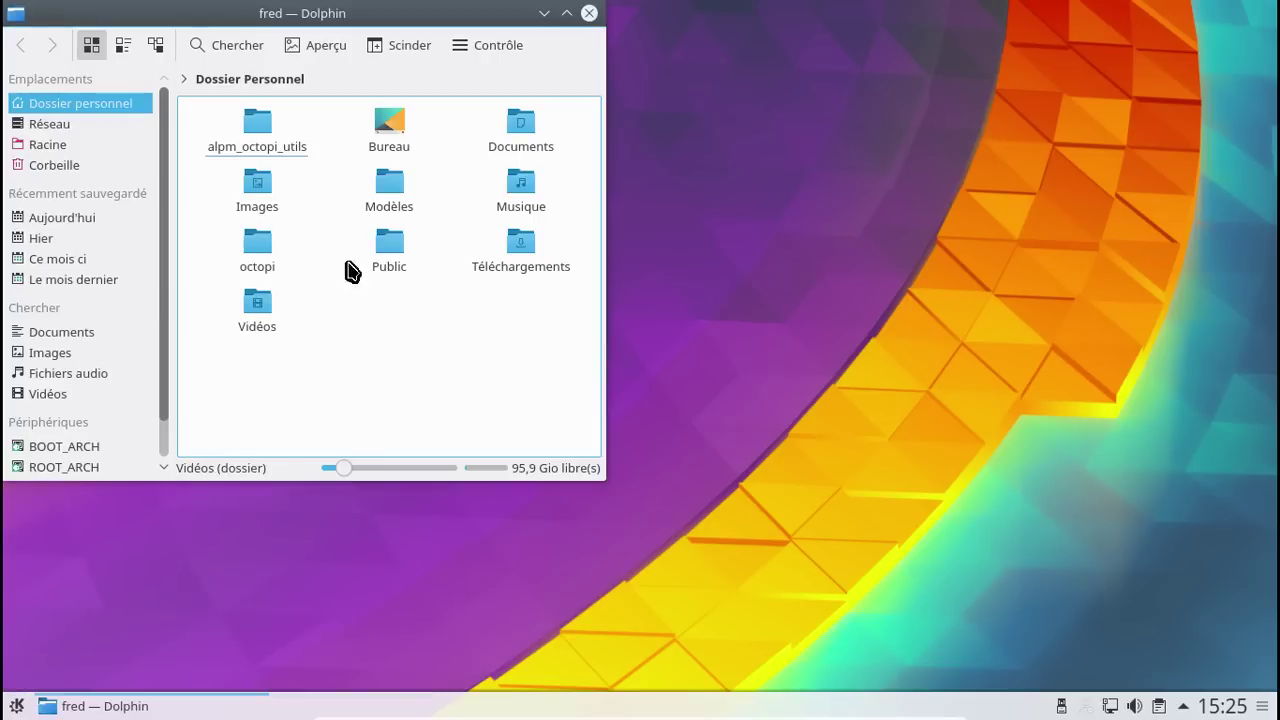
right_click(268, 116)
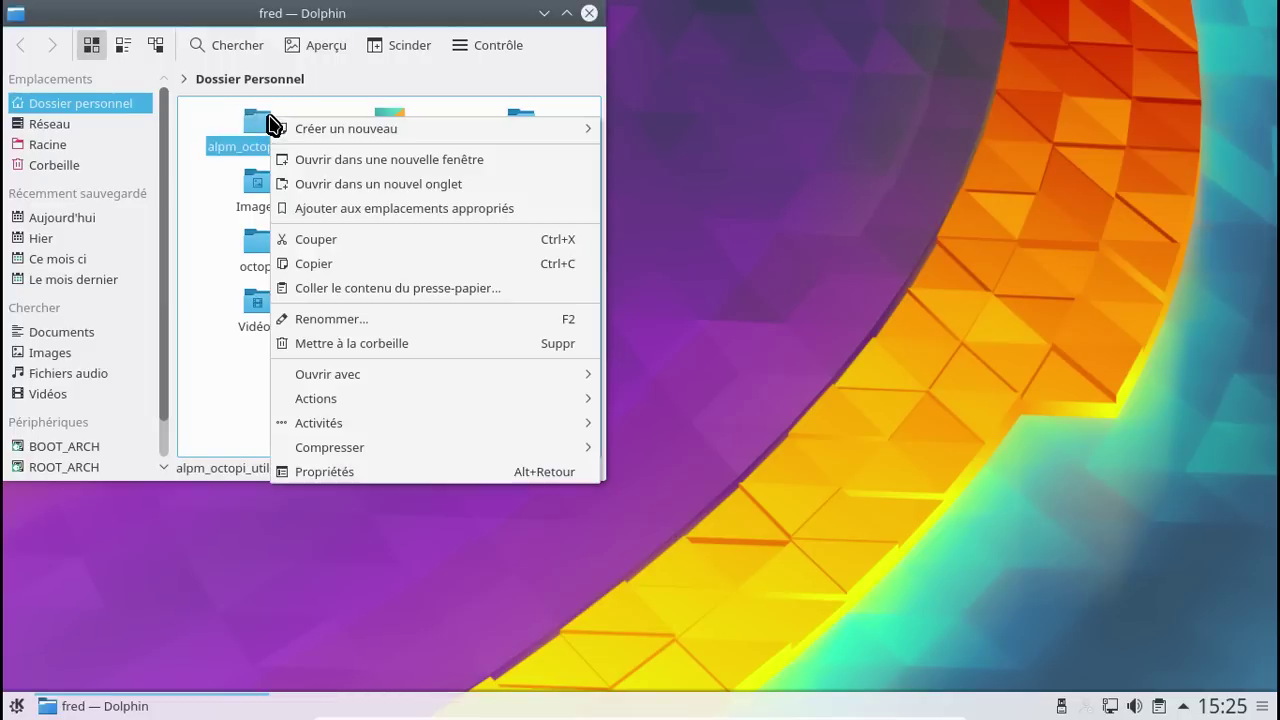
left_click(345, 345)
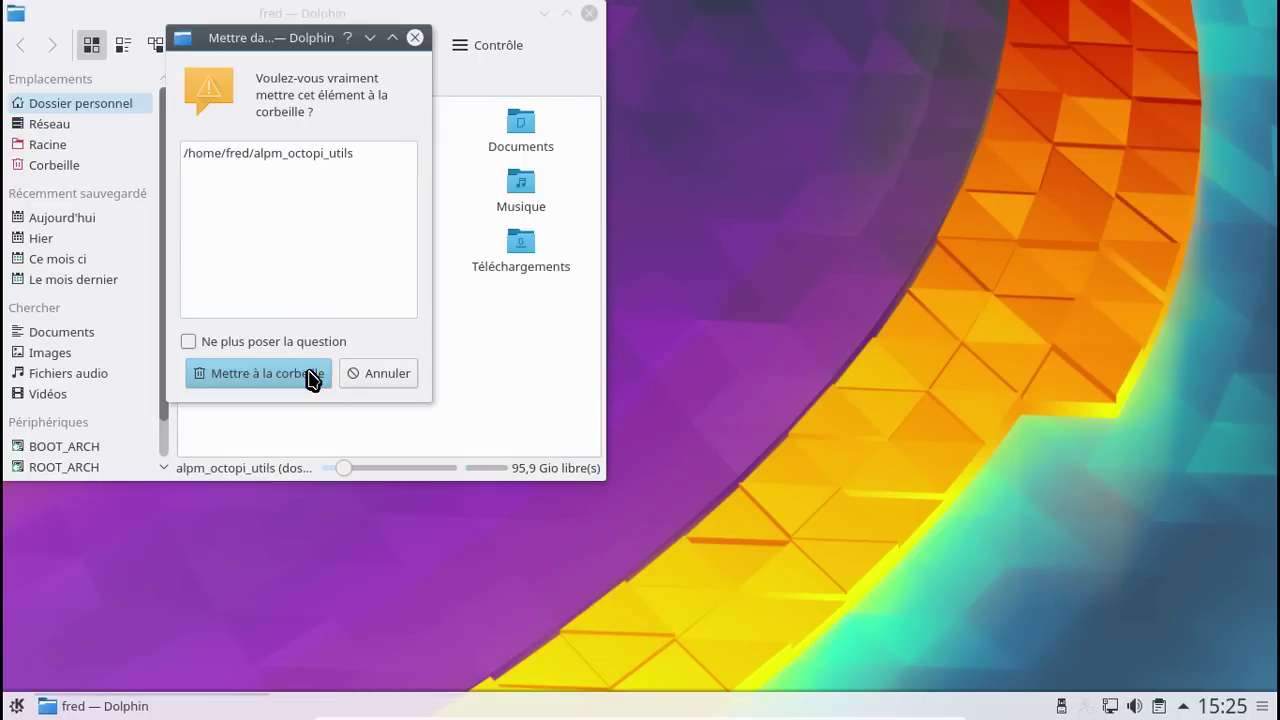
left_click(312, 376)
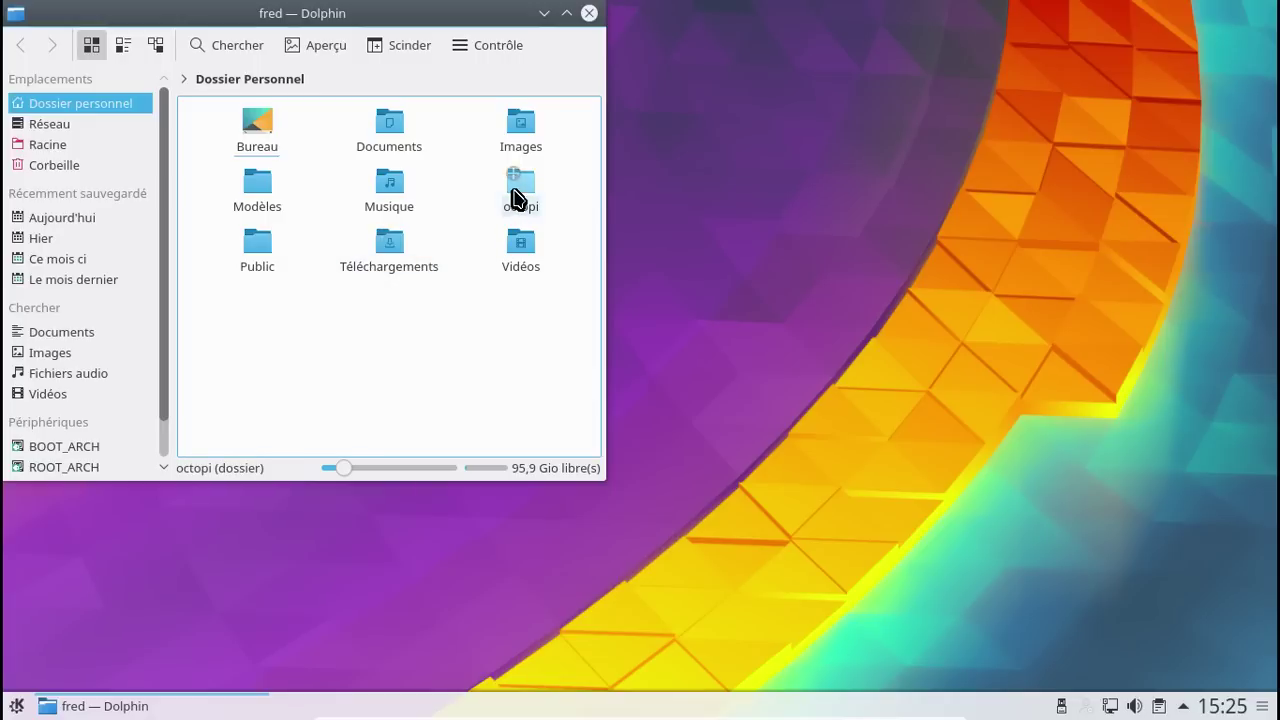
Check the contents of the octopi folder, return to the home folder, and move octopi to the trash.
left_click(516, 198)
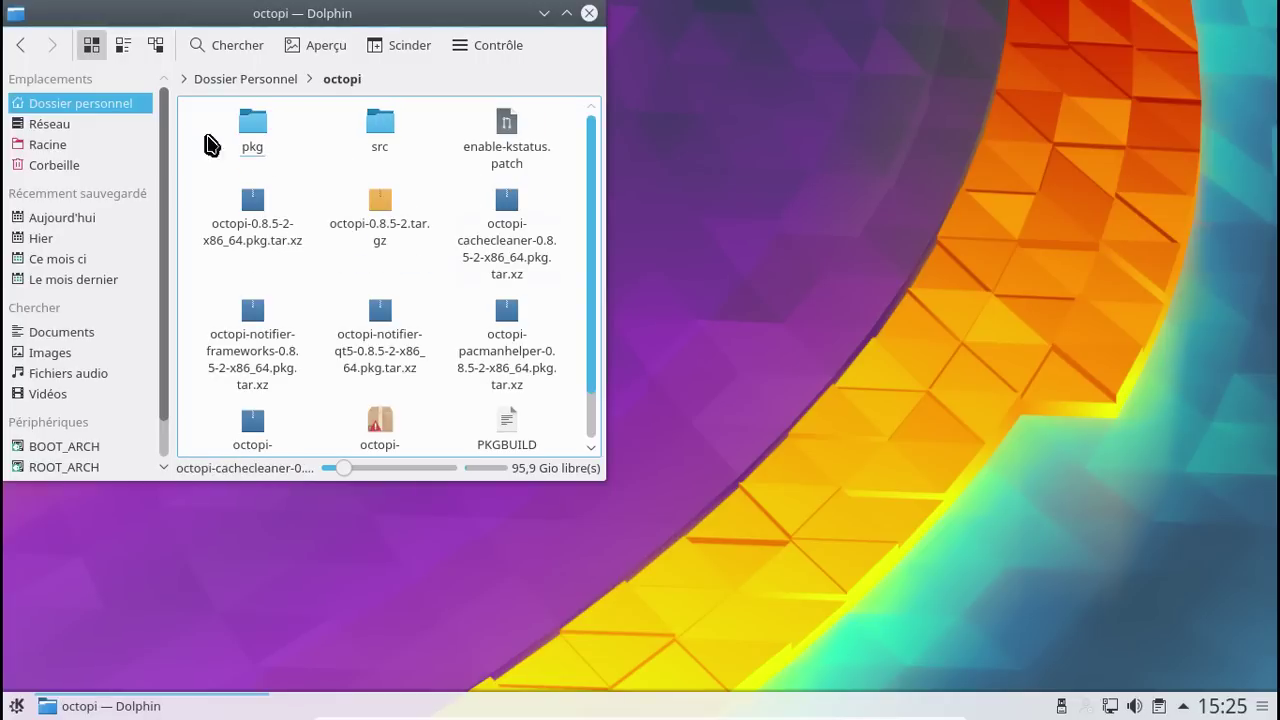
left_click(22, 46)
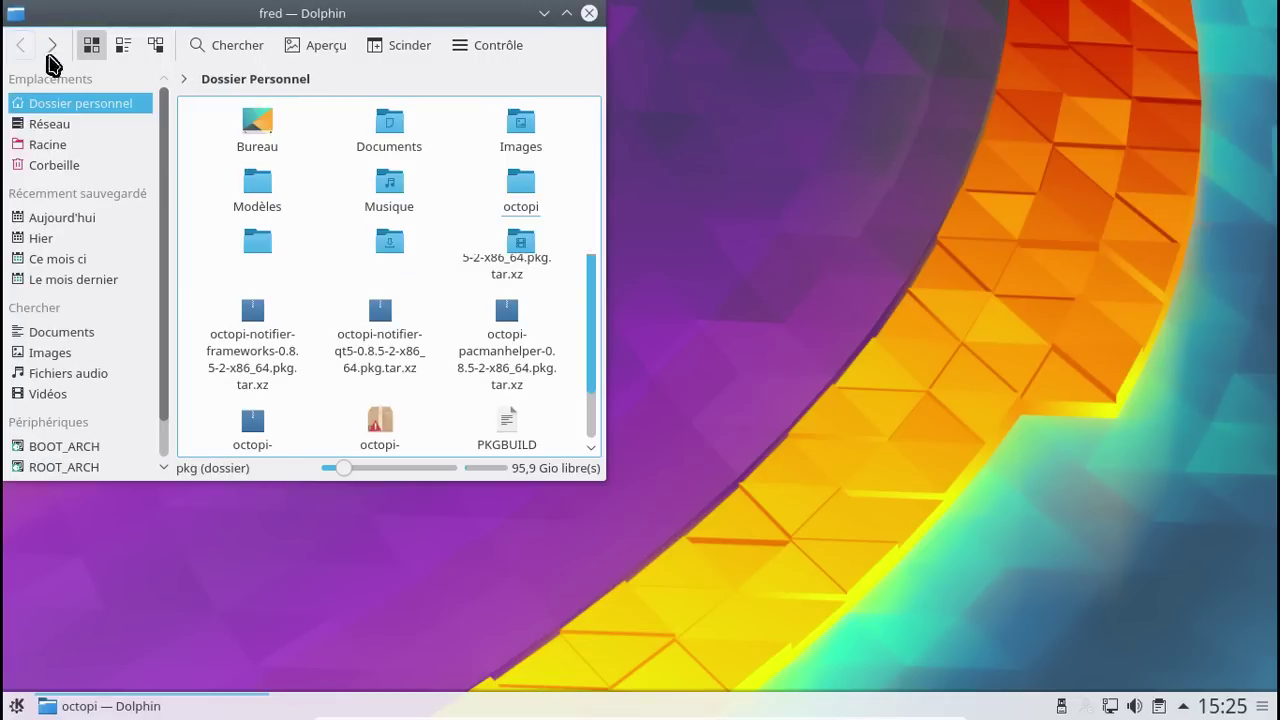
right_click(531, 192)
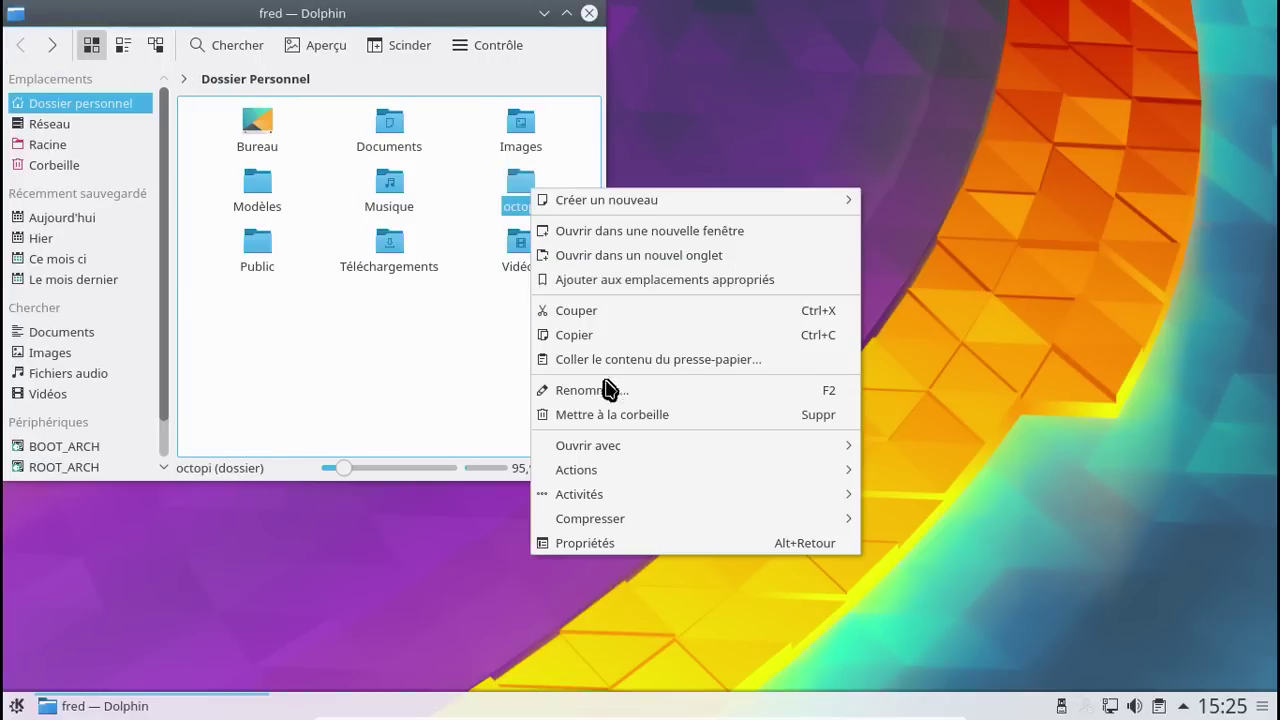
left_click(612, 416)
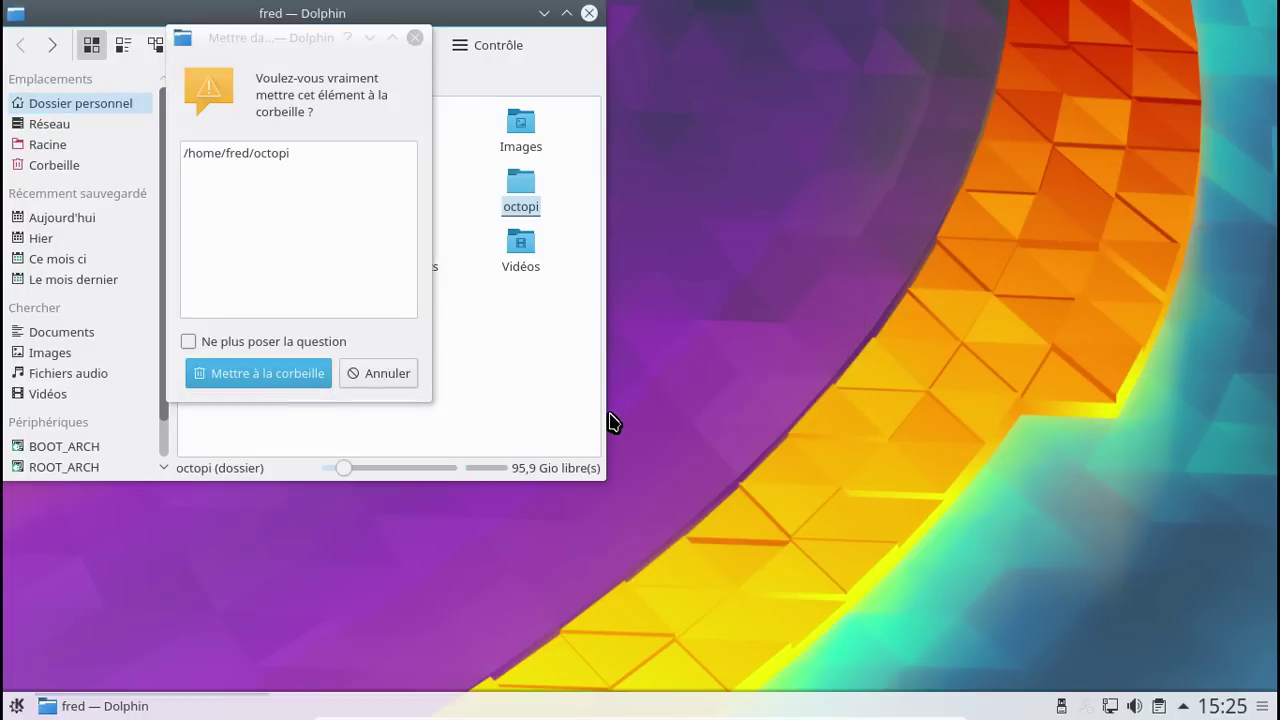
left_click(256, 375)
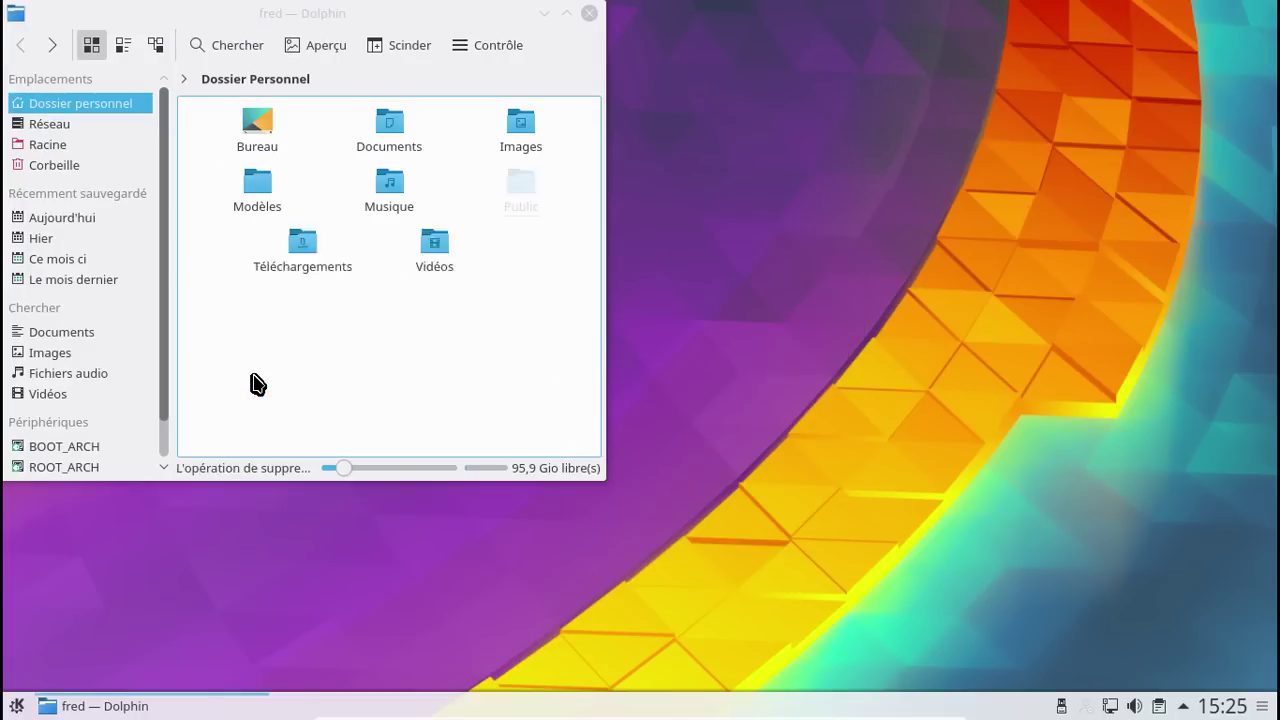
Examine the combined properties of all package files in the Téléchargements folder, and close Dolphin.
double_click(258, 249)
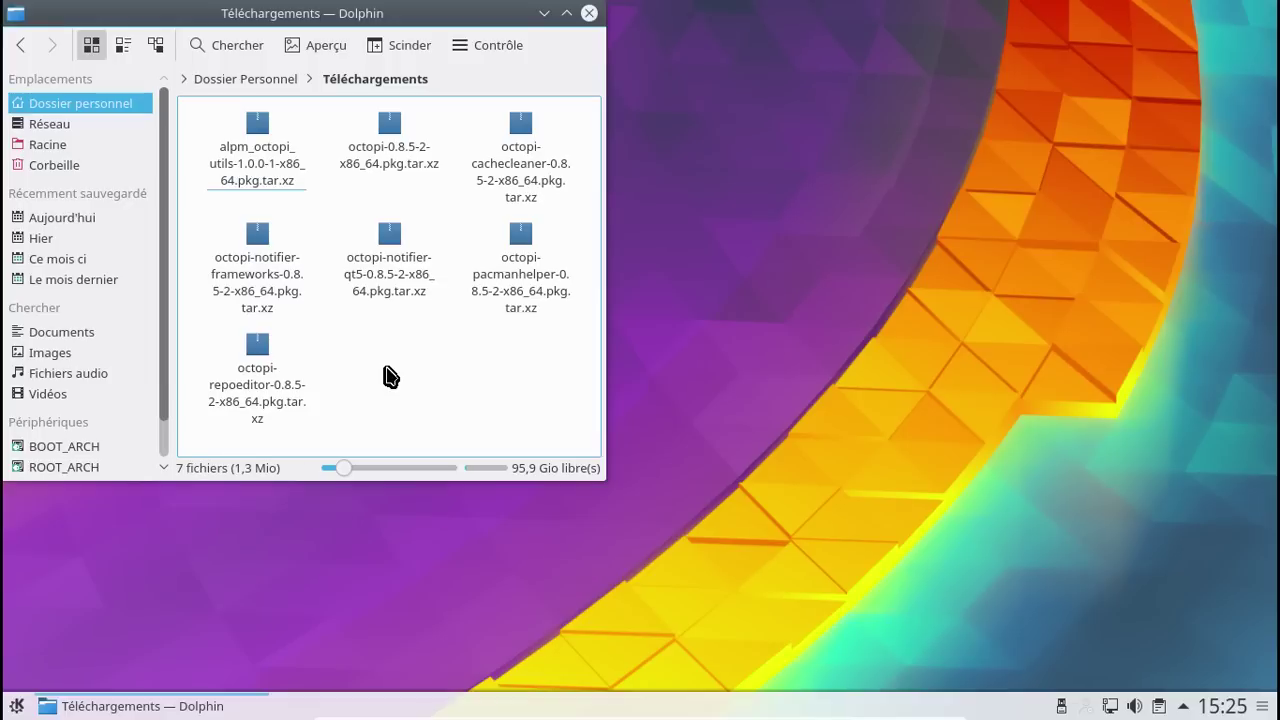
key("ctrl+a")
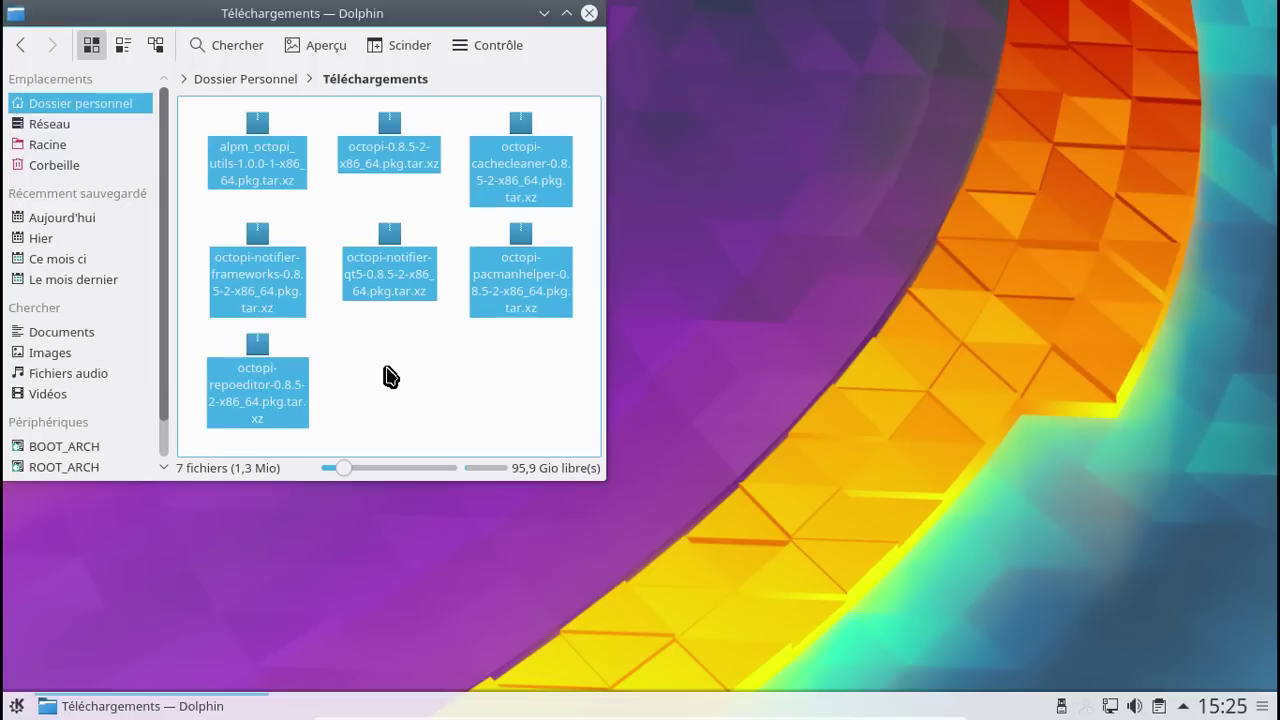
right_click(266, 160)
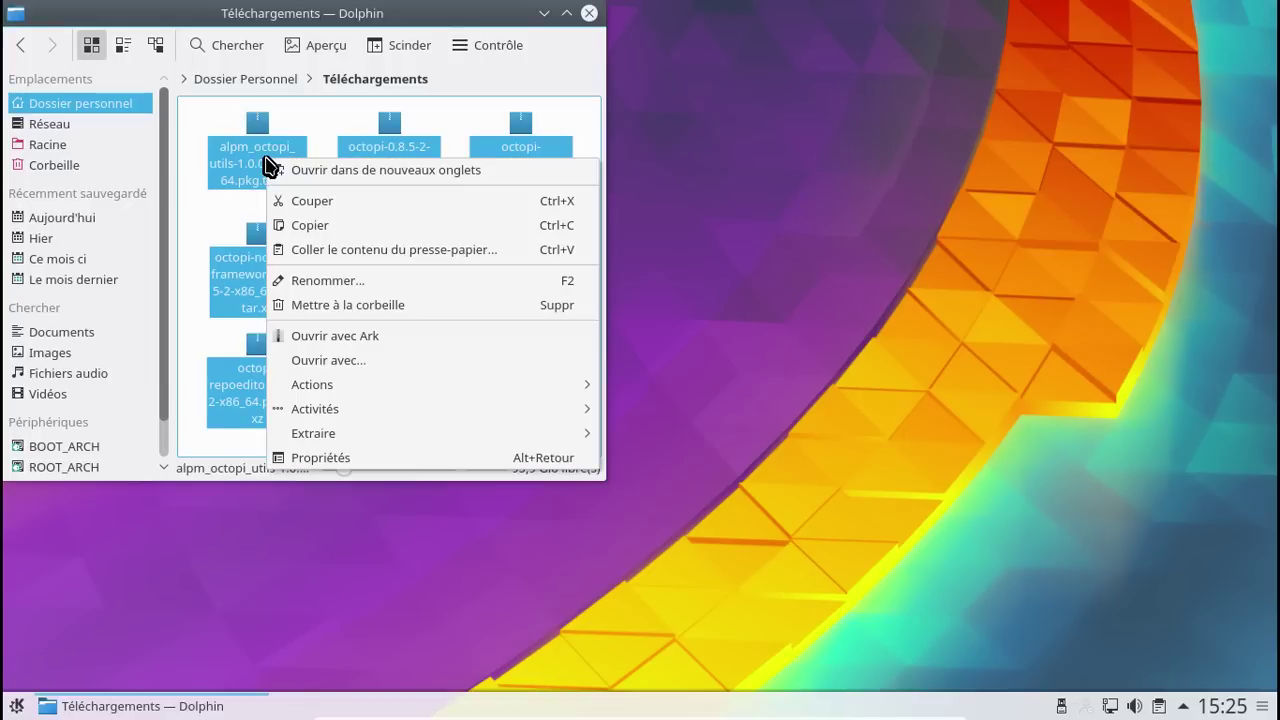
left_click(354, 458)
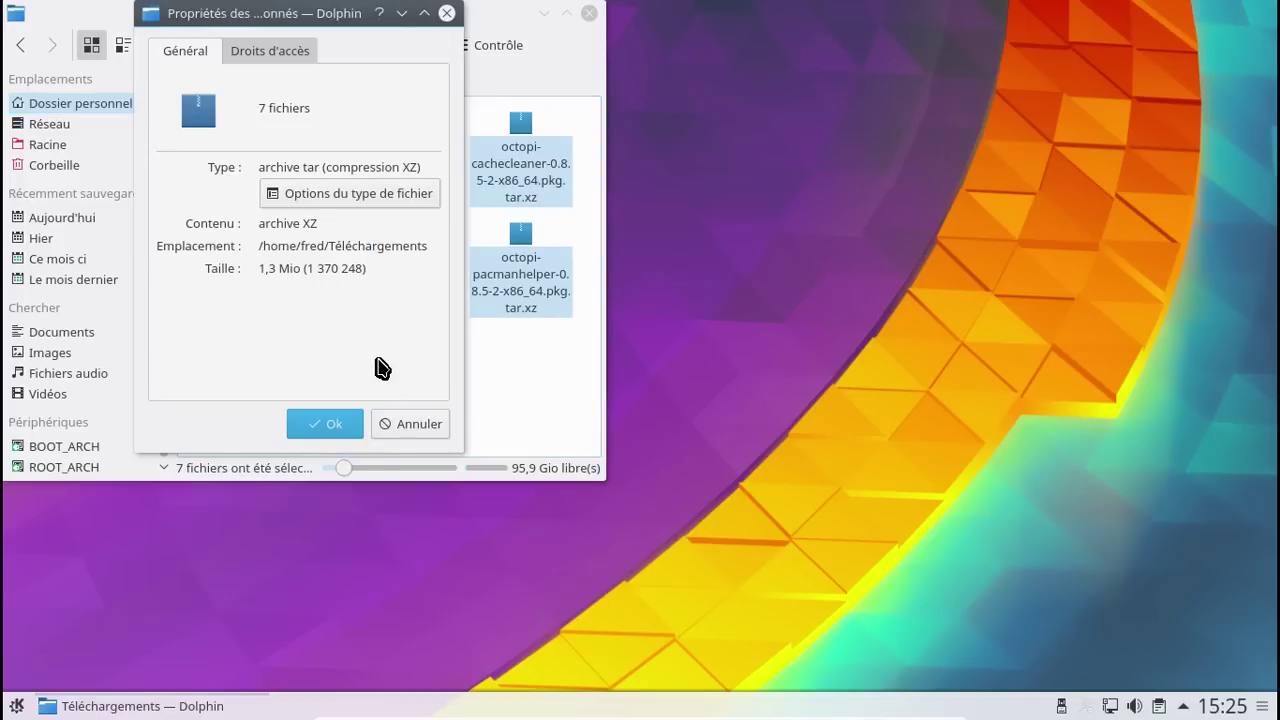
left_click(400, 424)
left_click(446, 400)
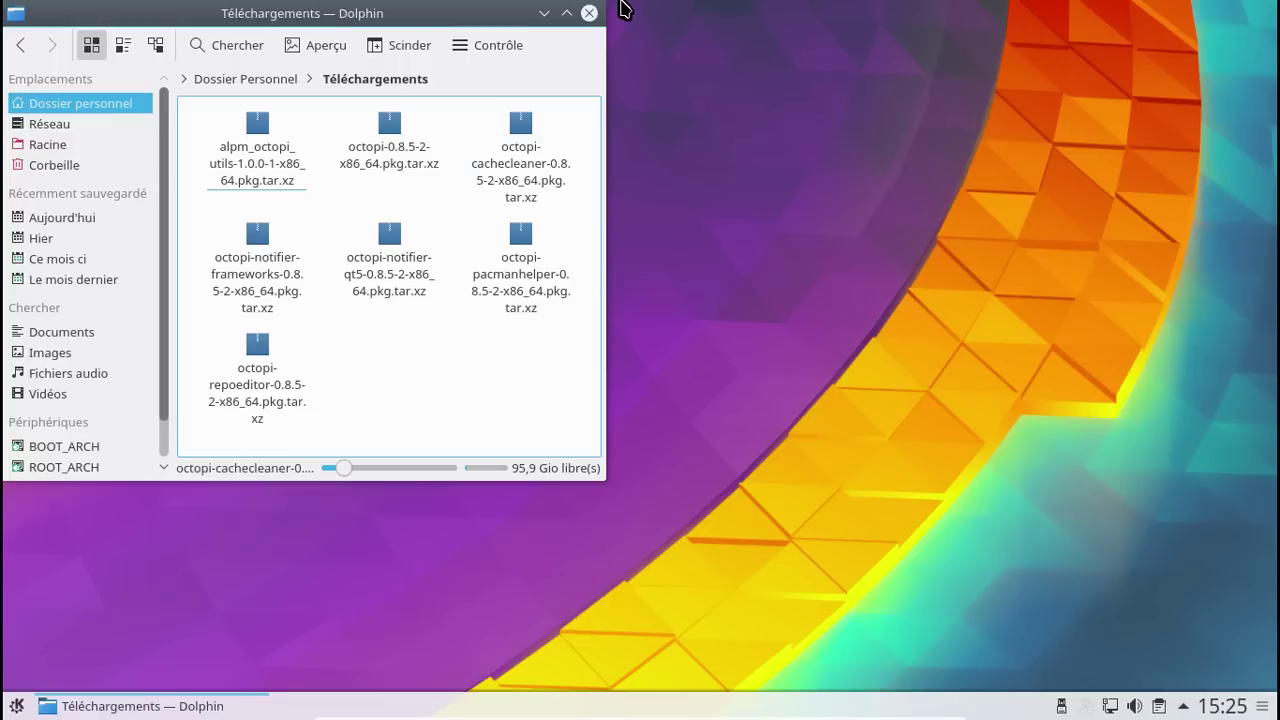
left_click(589, 14)
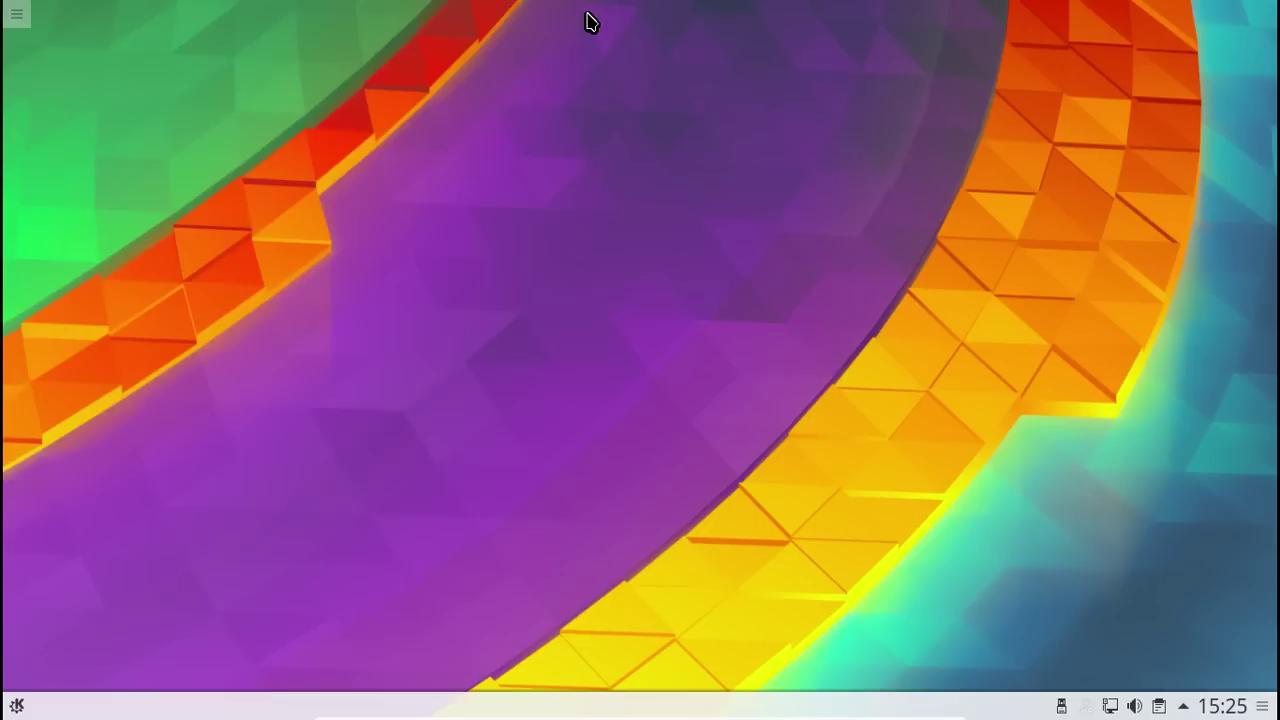
Launch Octopi from the launcher's Système category and search the packages for calligra.
left_click(18, 707)
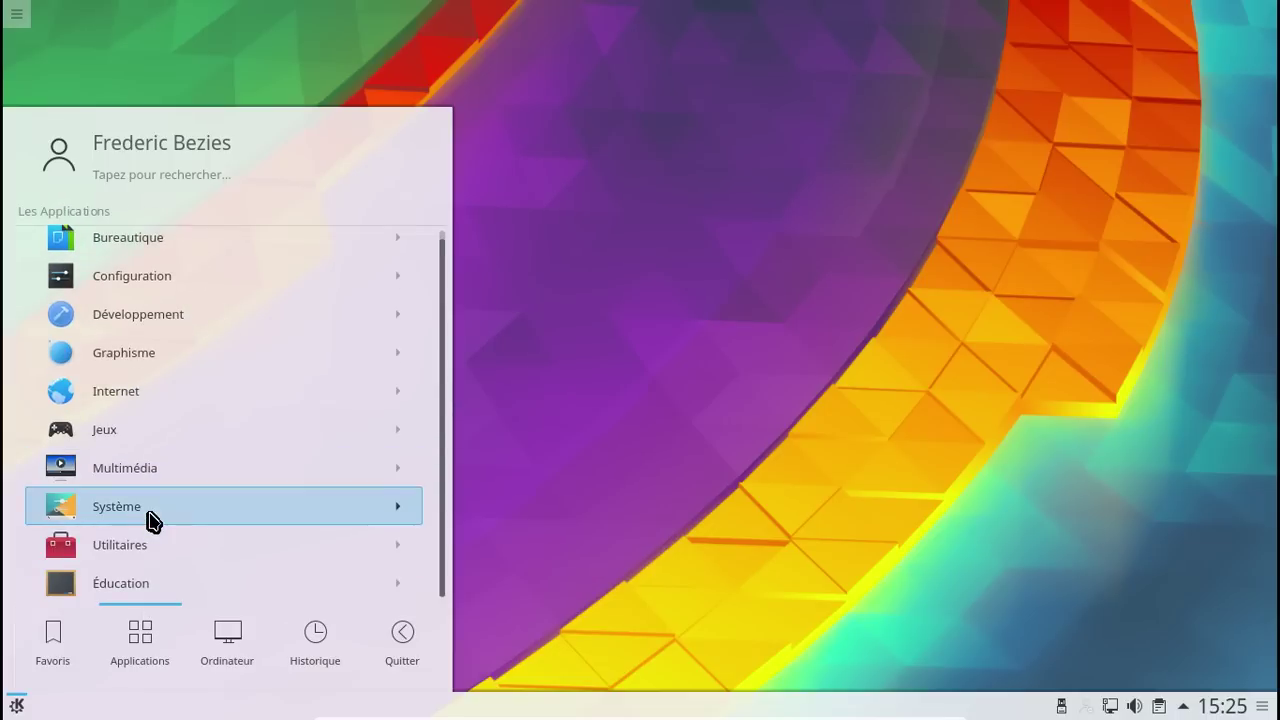
left_click(150, 516)
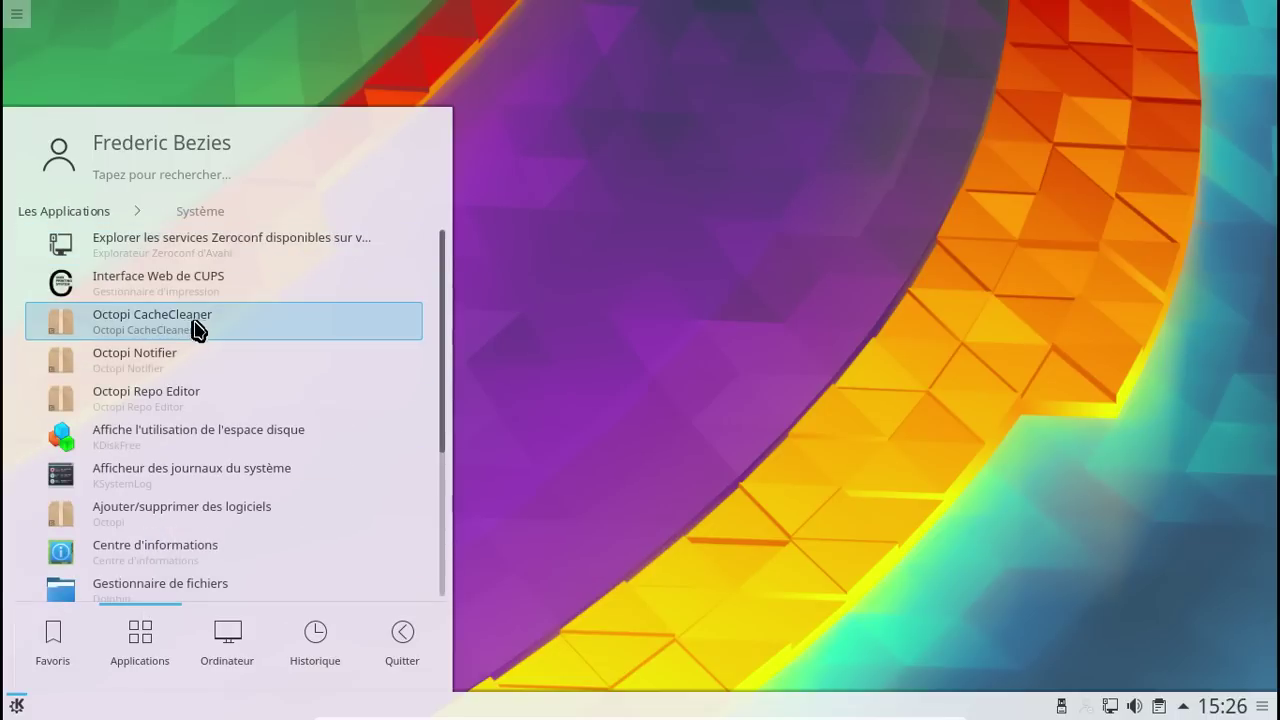
left_click(248, 514)
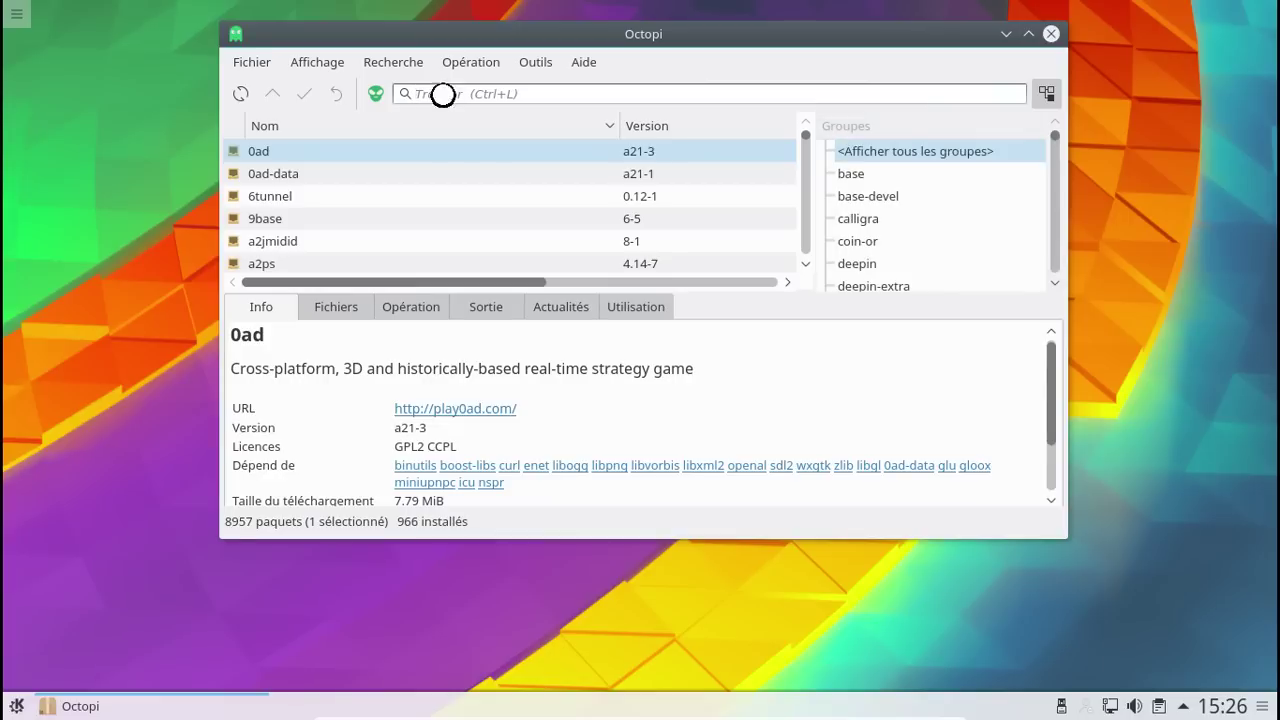
left_click(443, 94)
type("calligra")
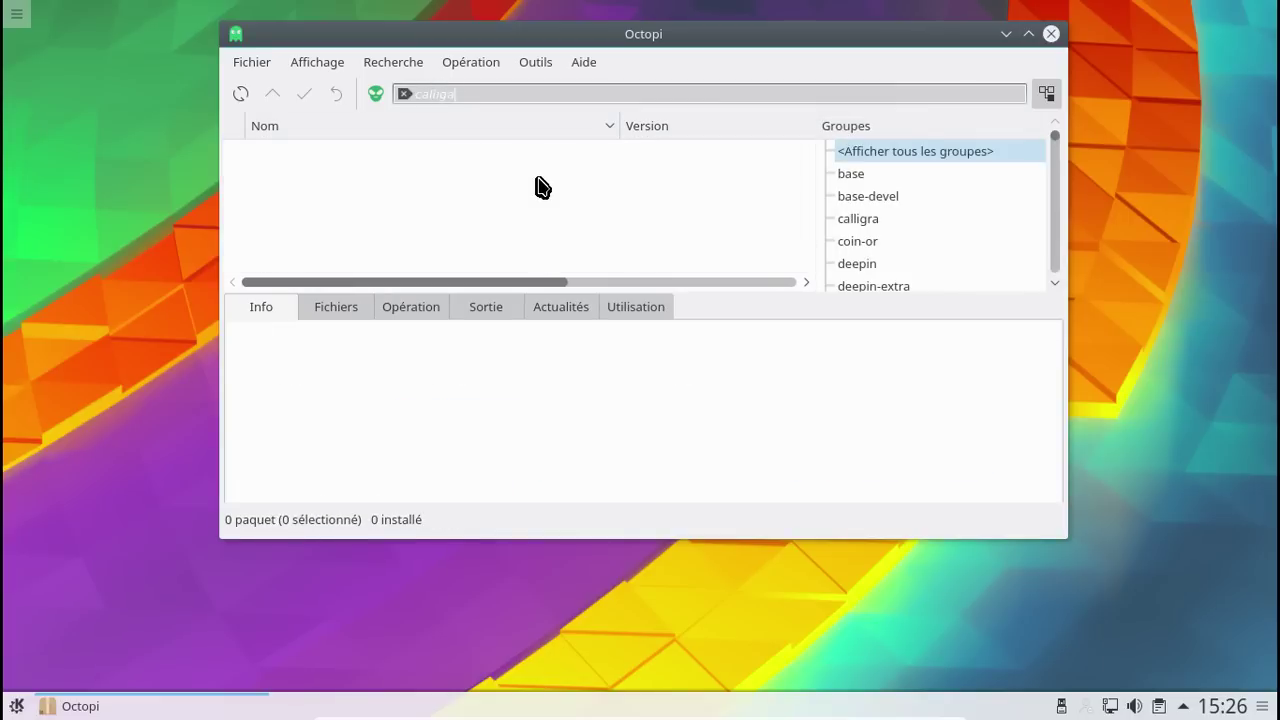
key("BackSpace")
key("BackSpace")
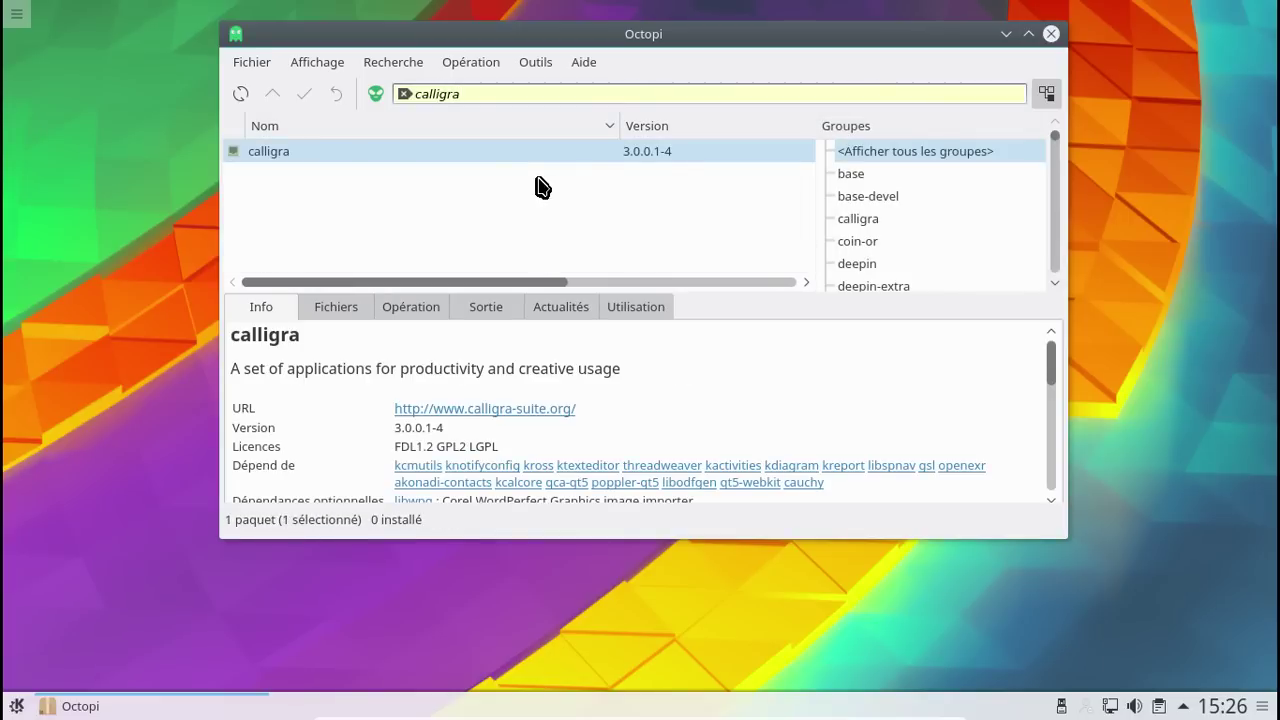
Mark calligra for installation with the optional dependencies libwpg, libwps, libvisio, libetonyek, pstoedit and openjpeg.
right_click(420, 155)
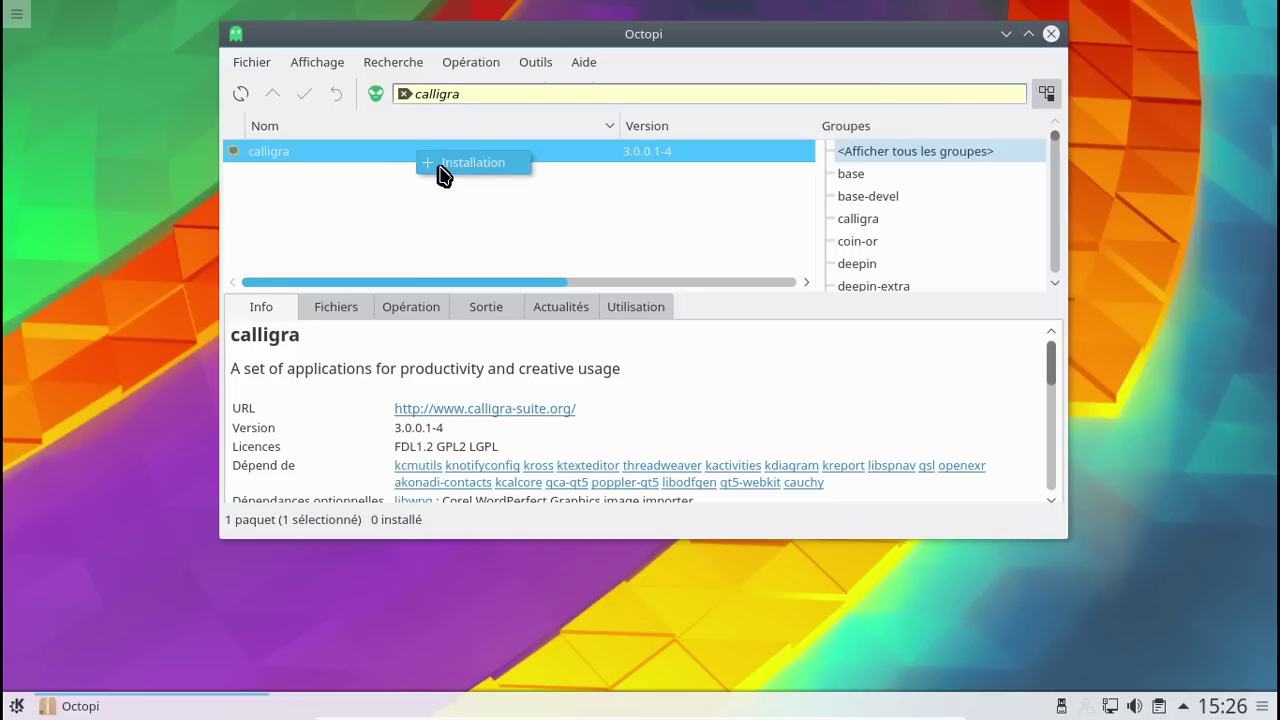
left_click(440, 163)
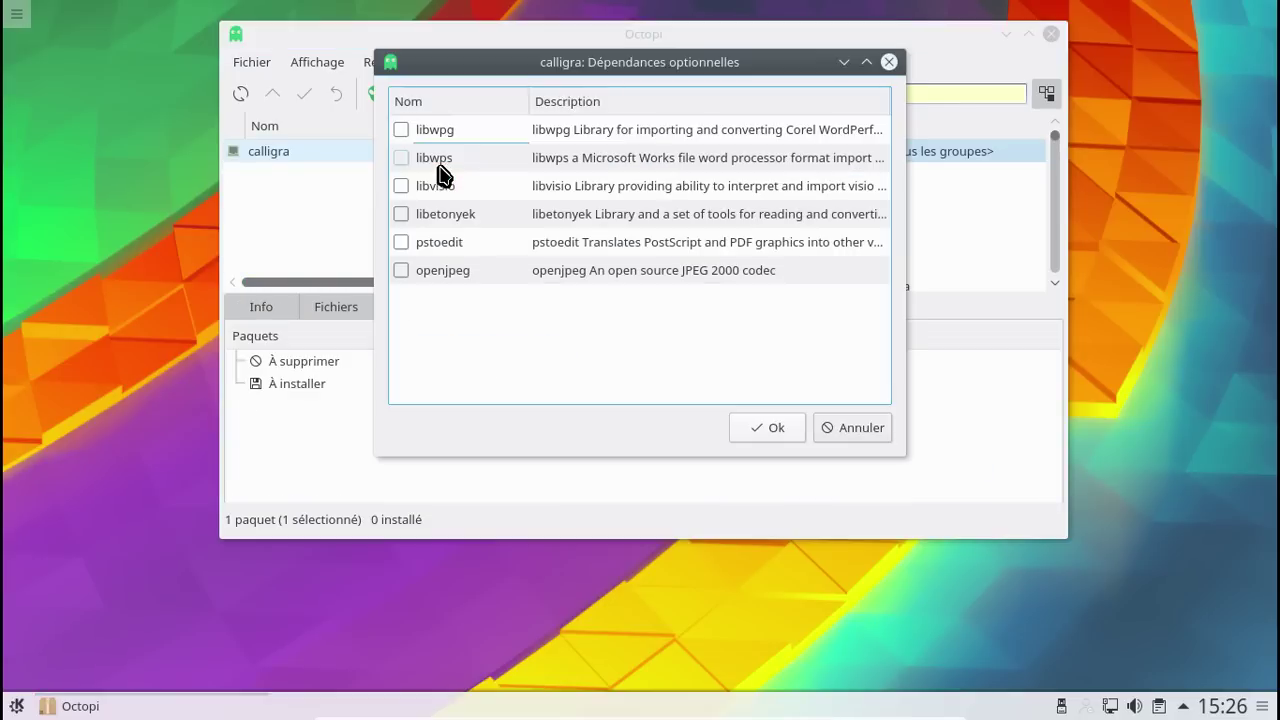
left_click(401, 132)
left_click(401, 158)
left_click(401, 186)
left_click(401, 214)
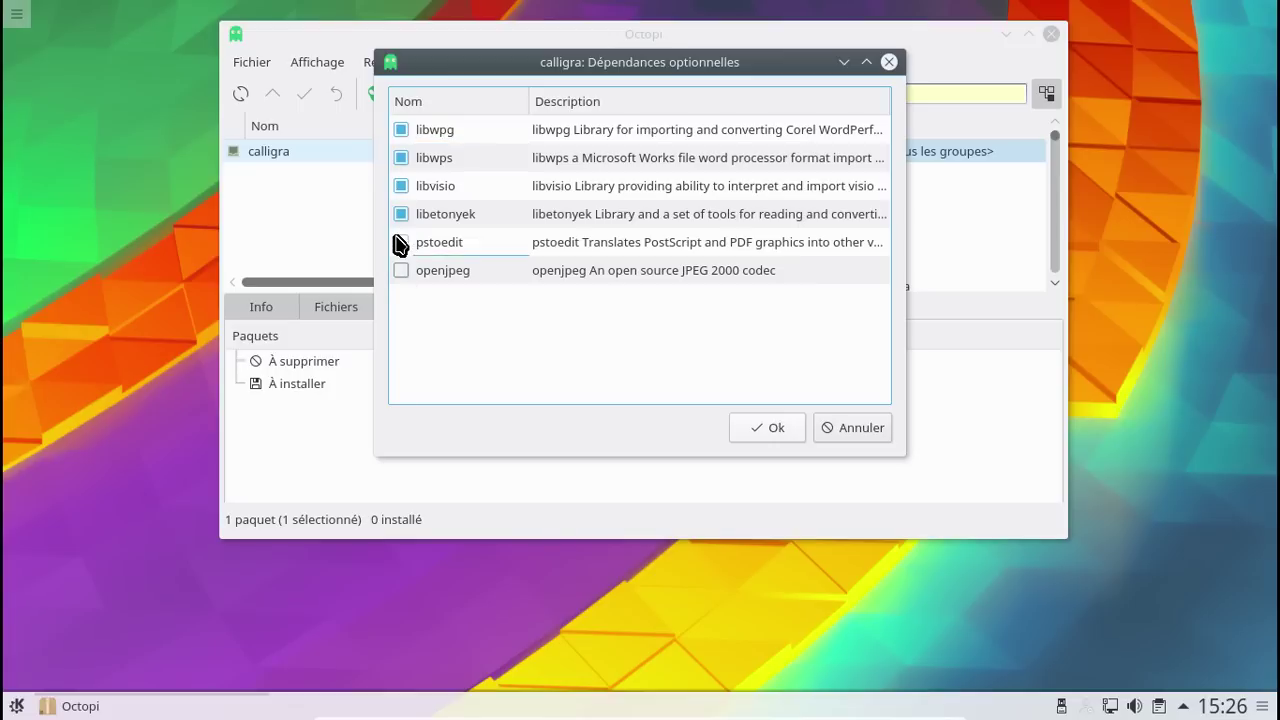
left_click(401, 243)
left_click(401, 271)
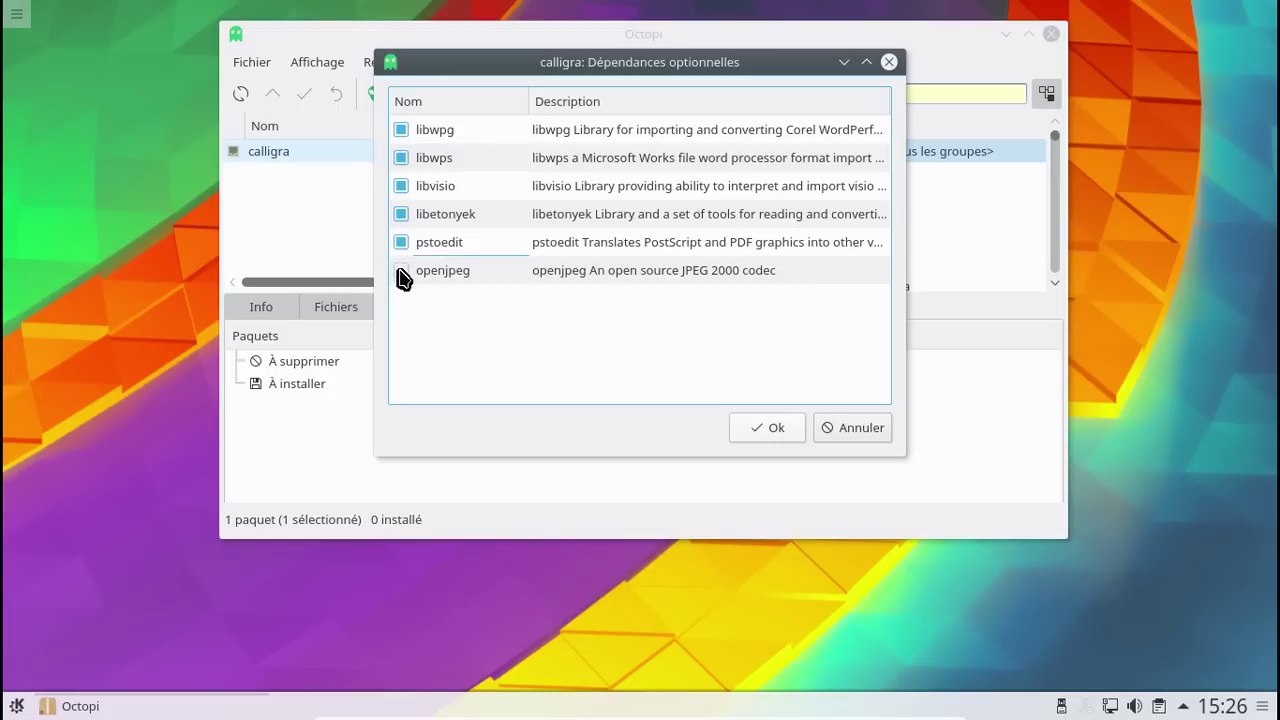
left_click(766, 430)
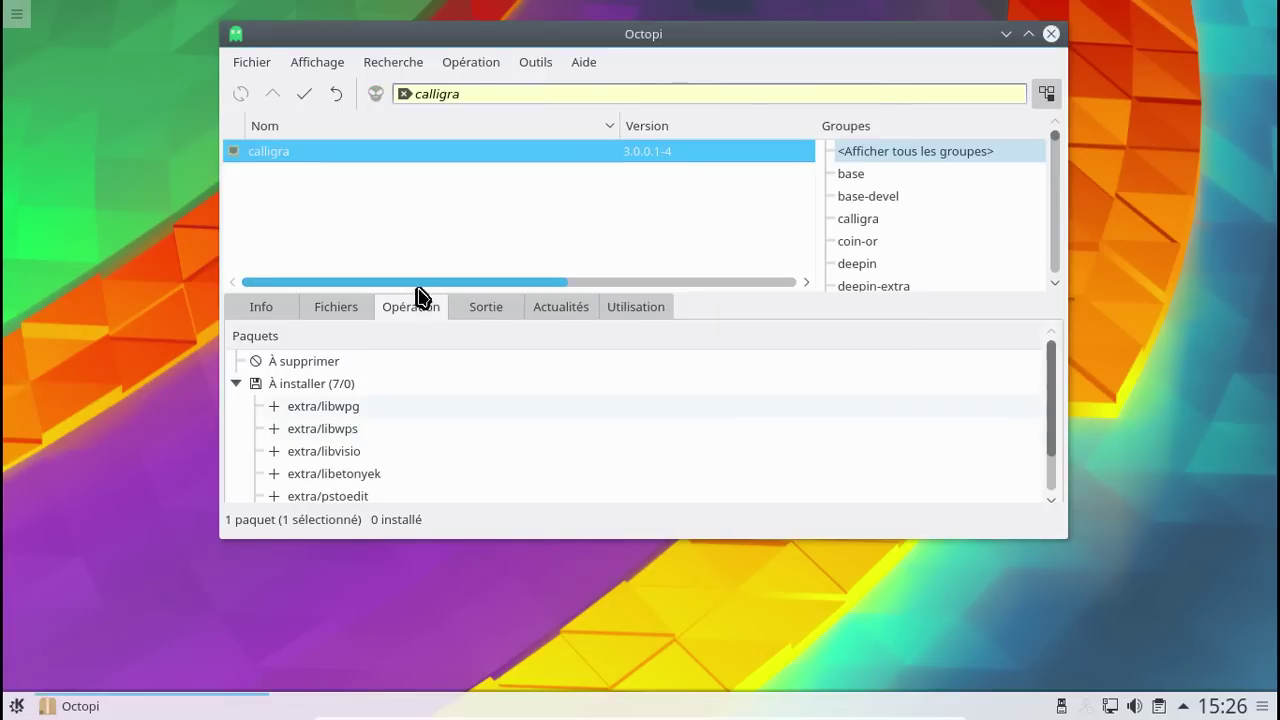
Apply the pending package installation, confirm the downloads, and authorise it with the root password.
left_click(303, 96)
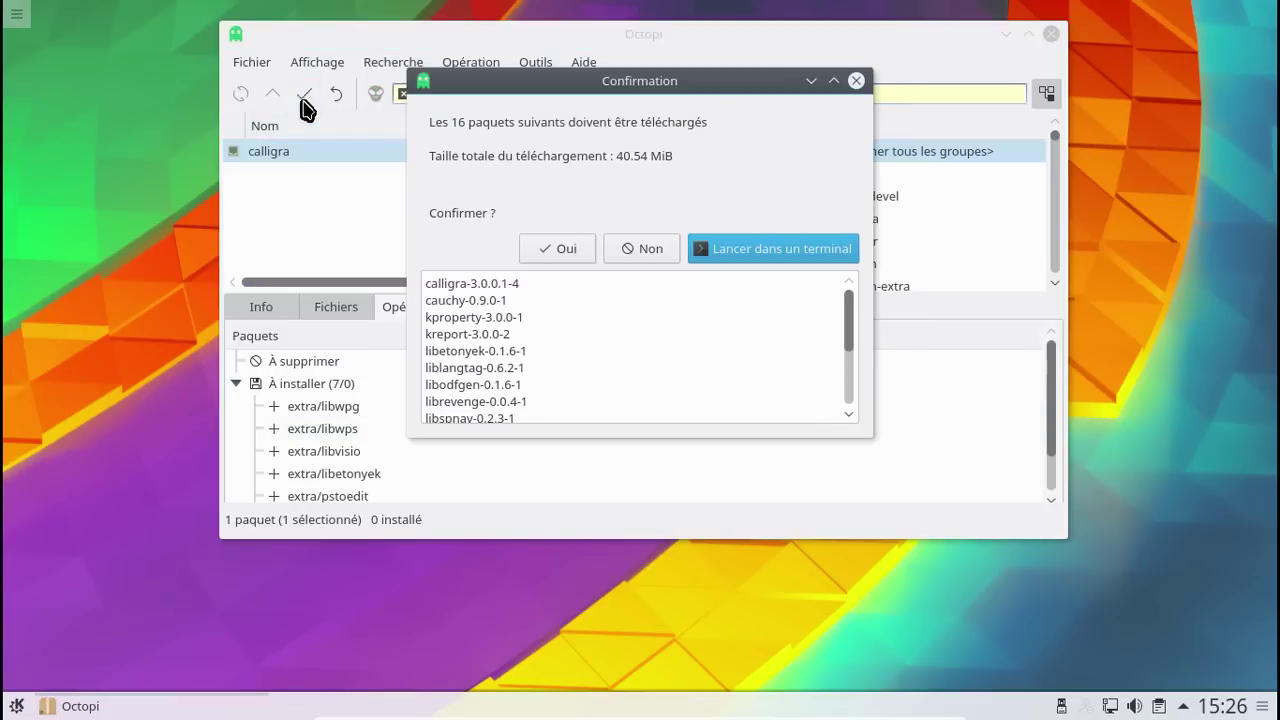
left_click(571, 252)
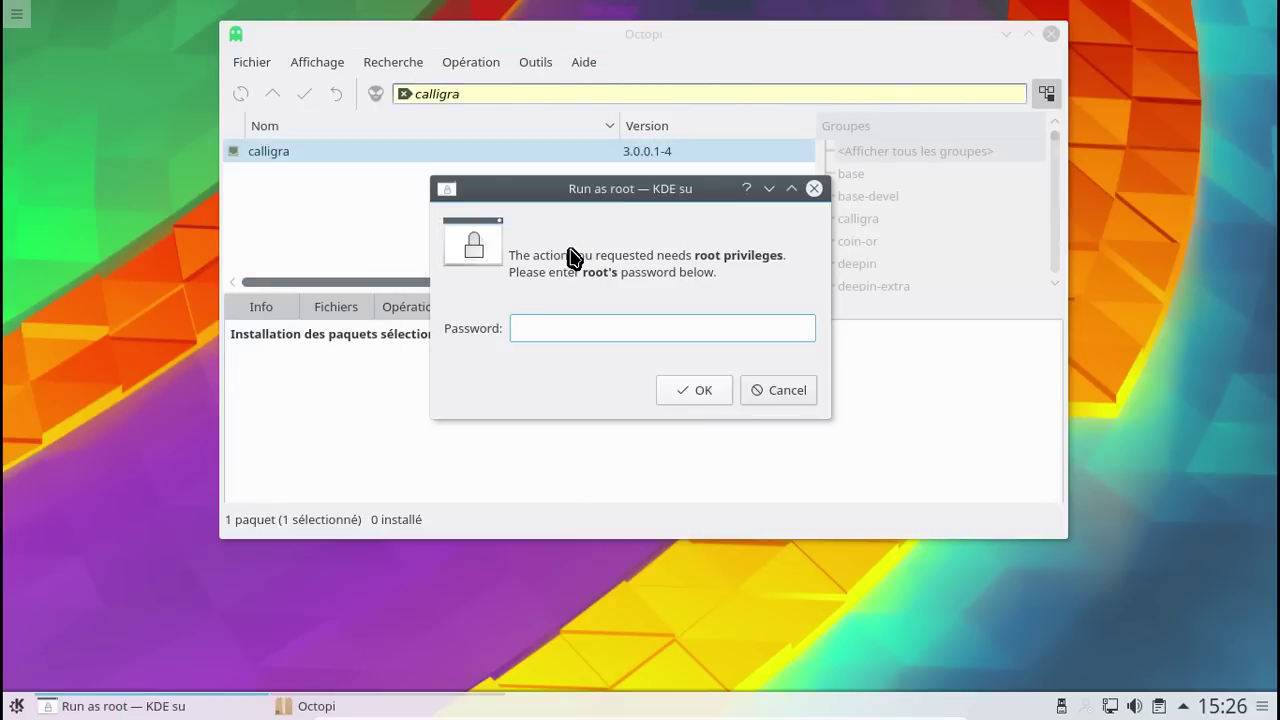
key("Return")
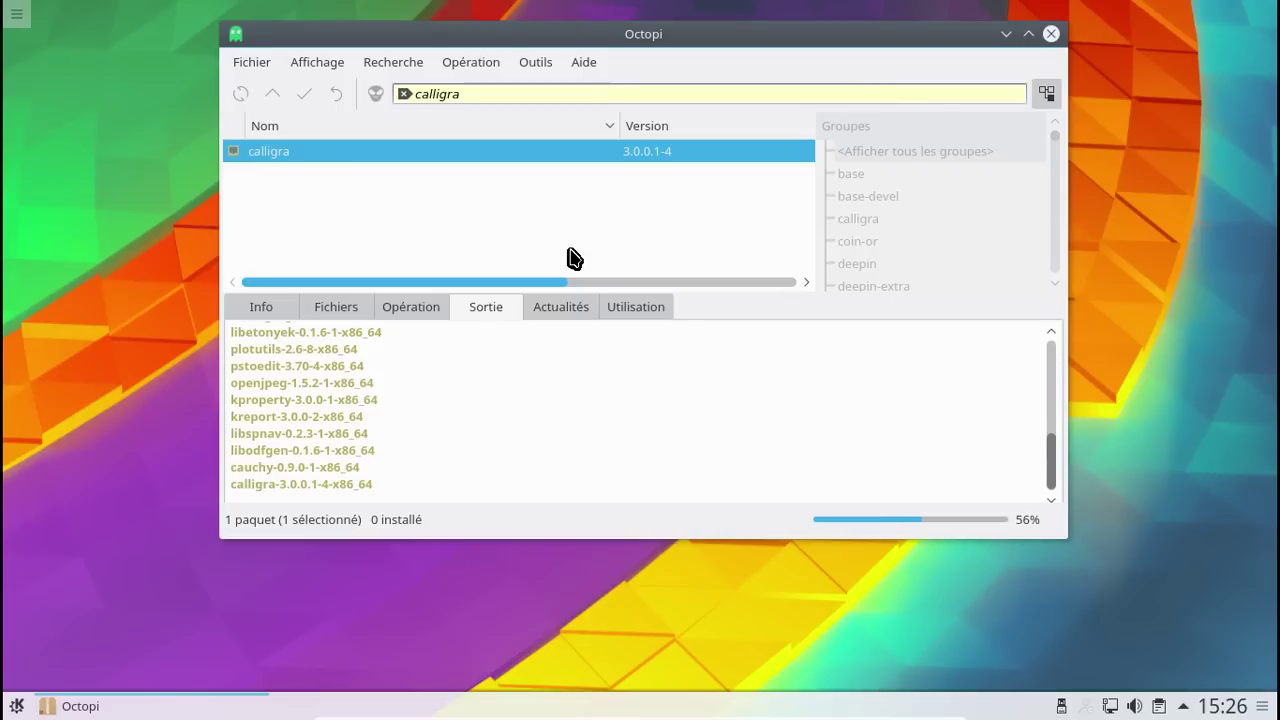
Examine calligra's package information, including its conflicts and replaced packages, while the installation runs.
left_click(263, 308)
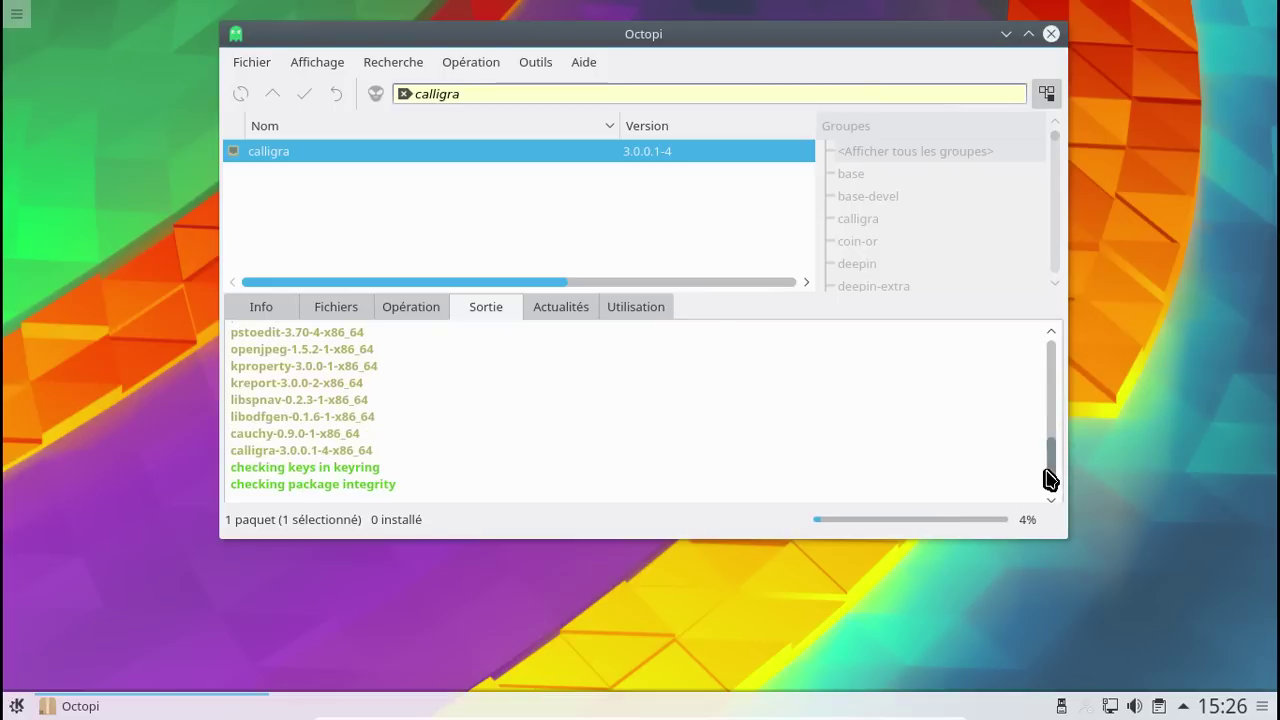
left_click(286, 307)
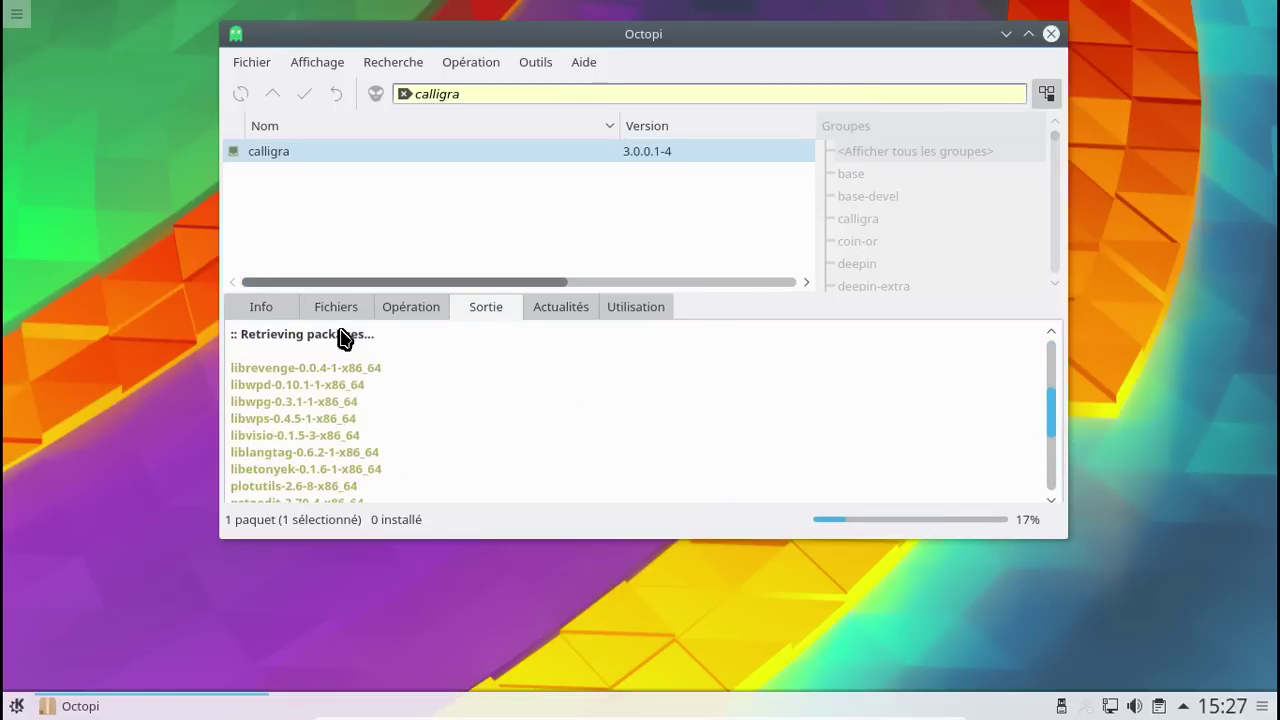
left_click(266, 307)
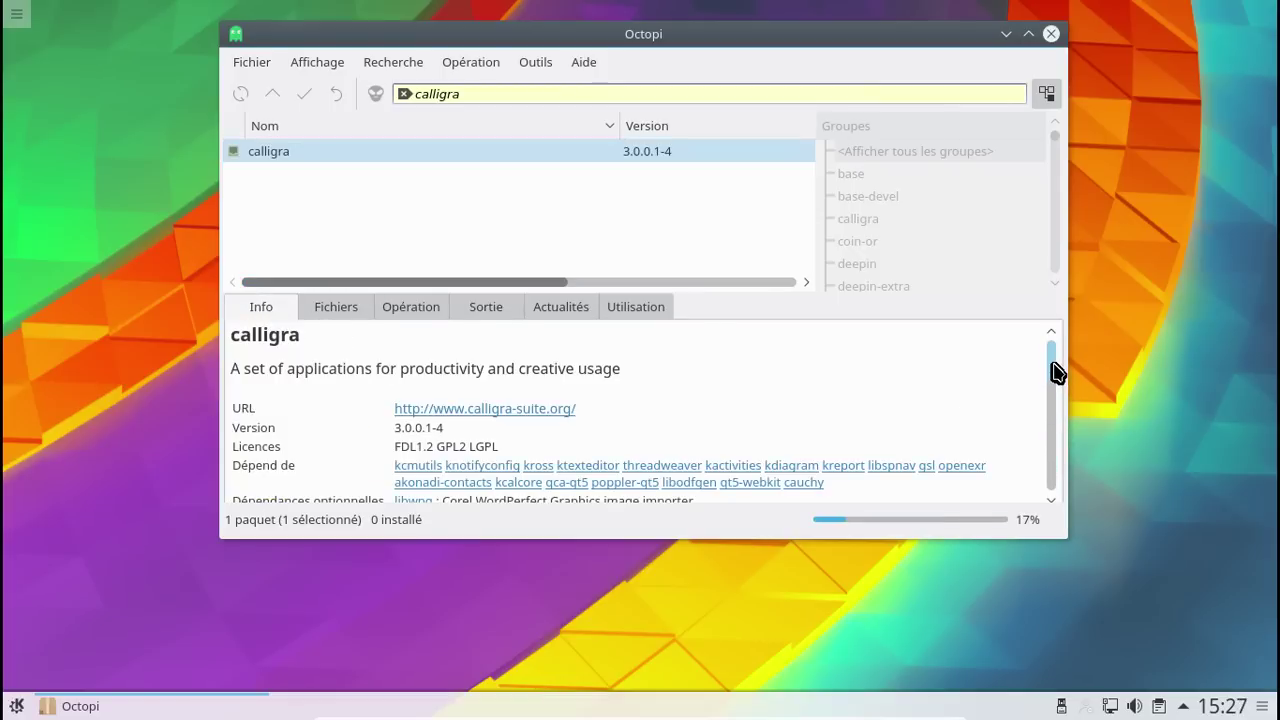
left_click_drag(1057, 372, 1056, 430)
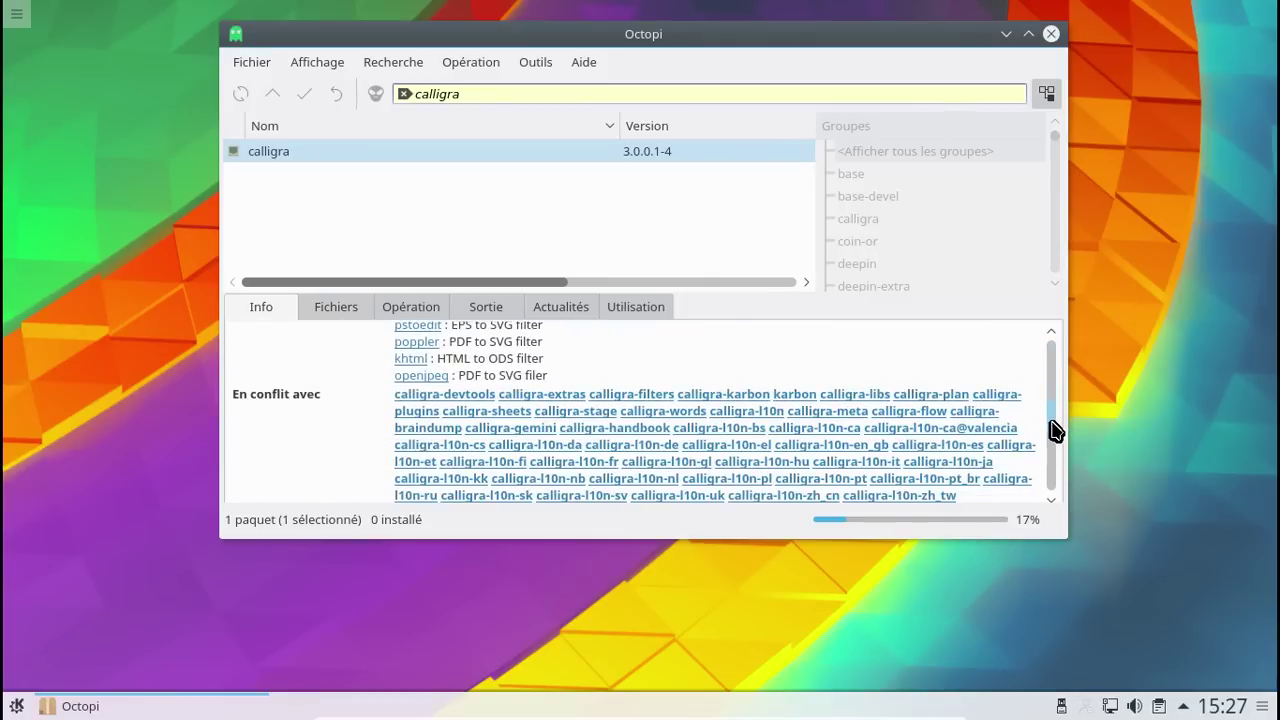
left_click(257, 310)
scroll(916, 370, "down", 2)
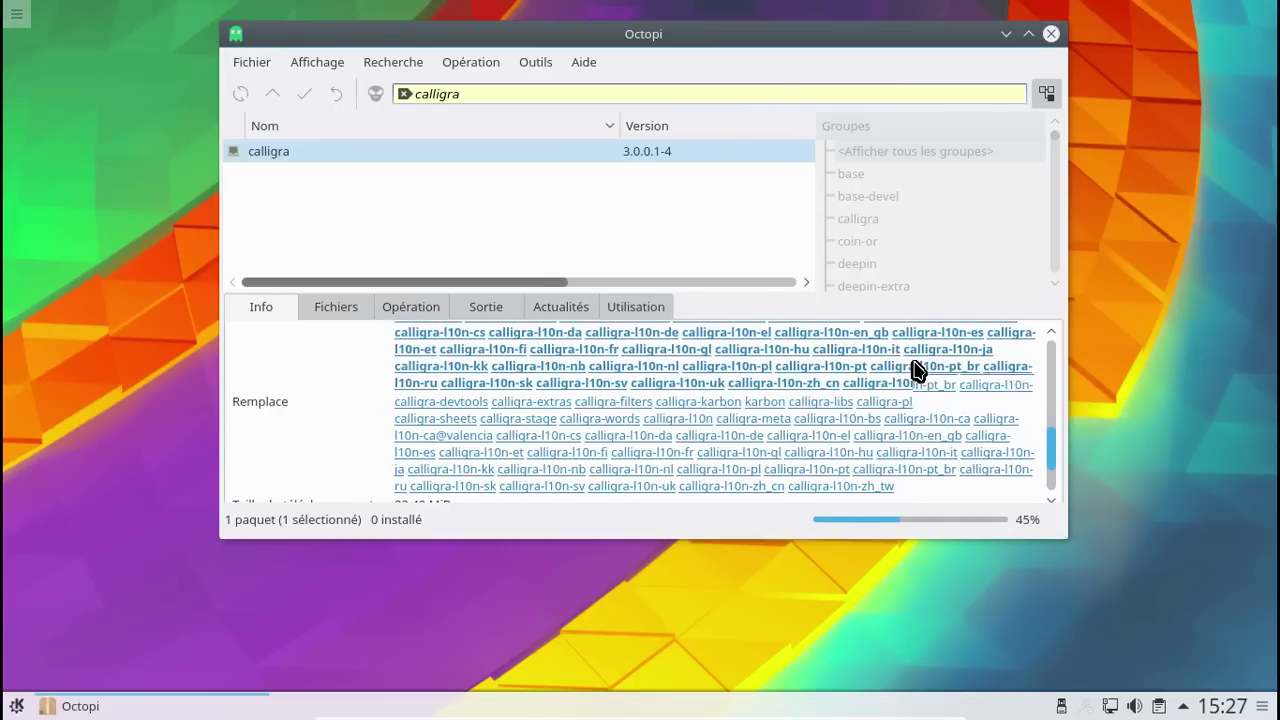
scroll(916, 370, "down", 2)
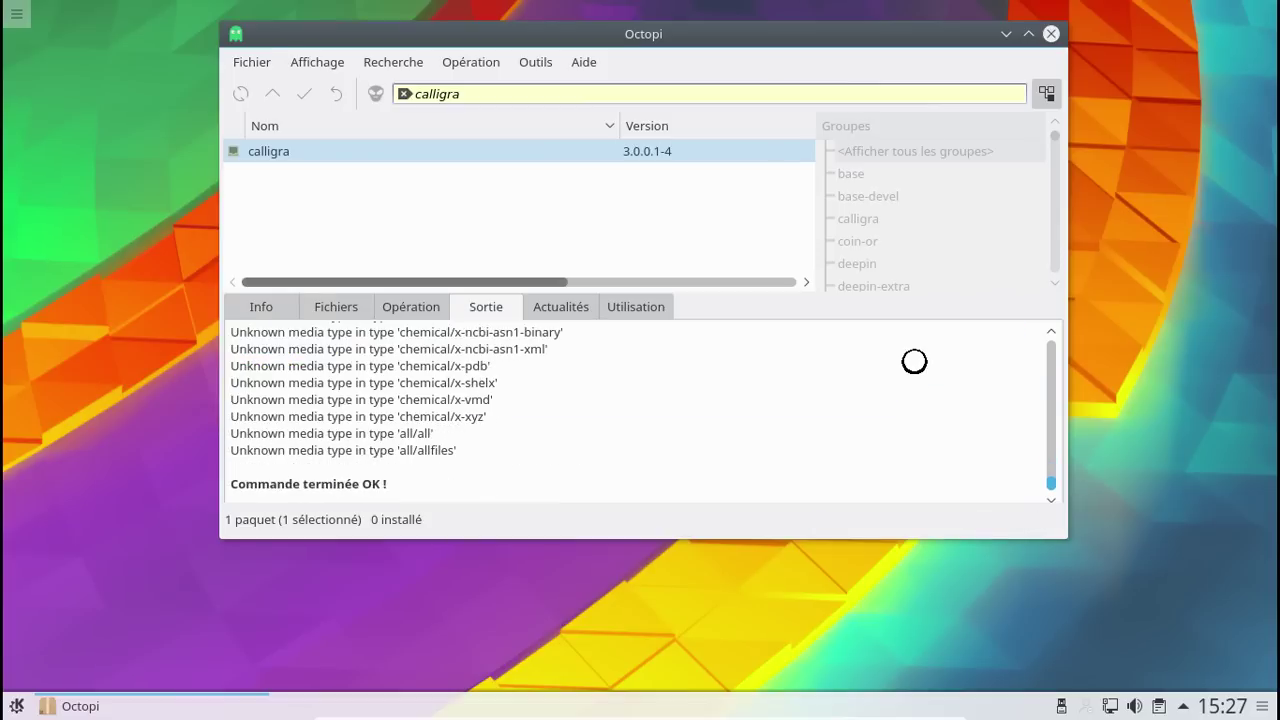
Look through the launcher's Bureautique category for the Calligra applications.
left_click(14, 706)
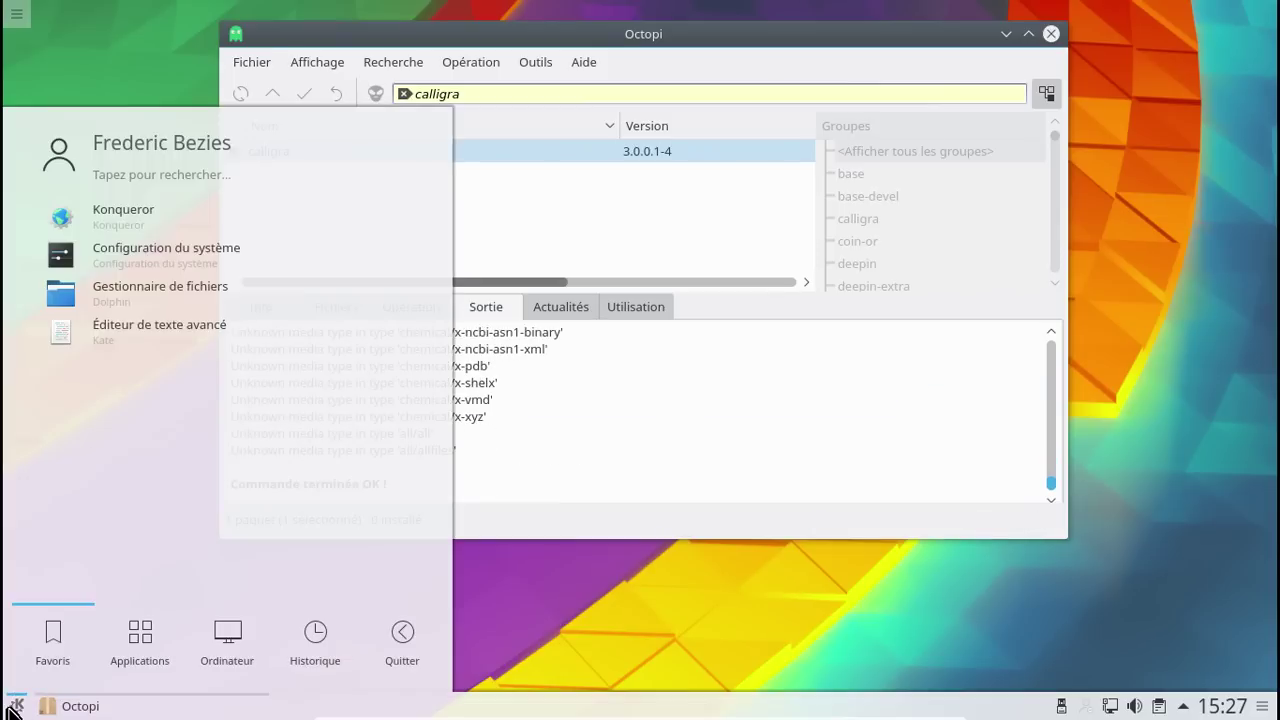
left_click(135, 652)
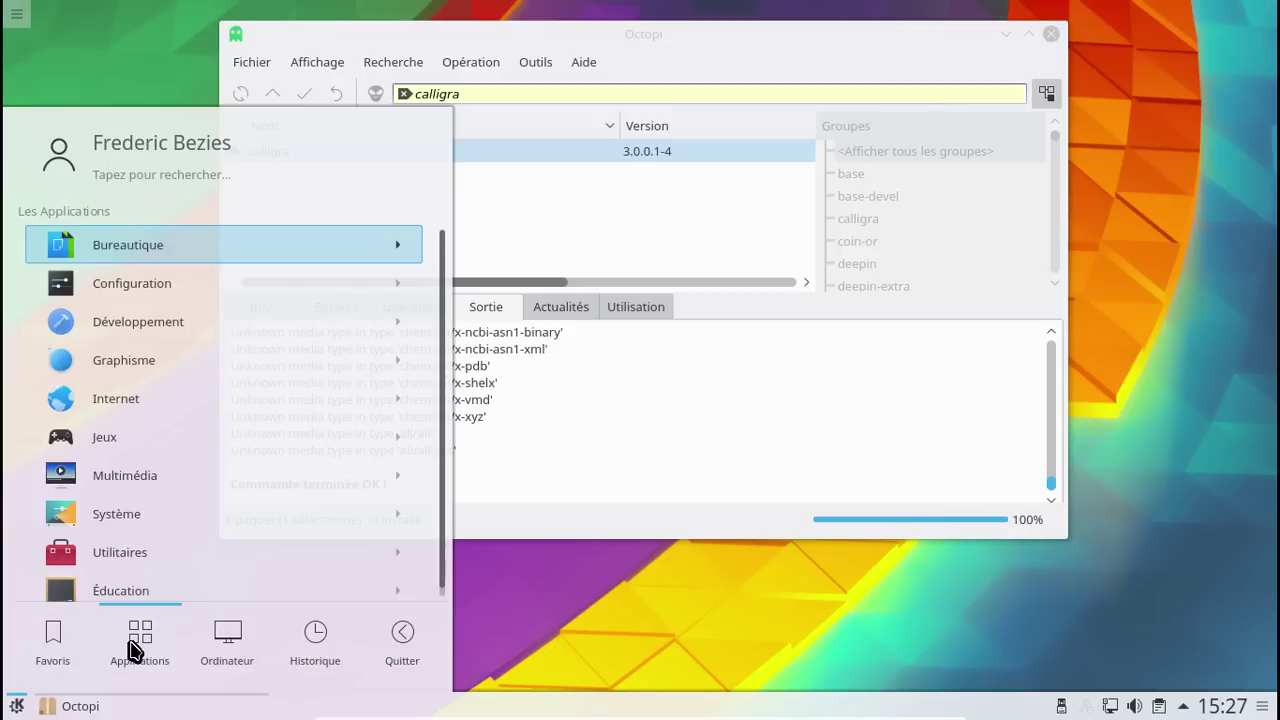
left_click(160, 245)
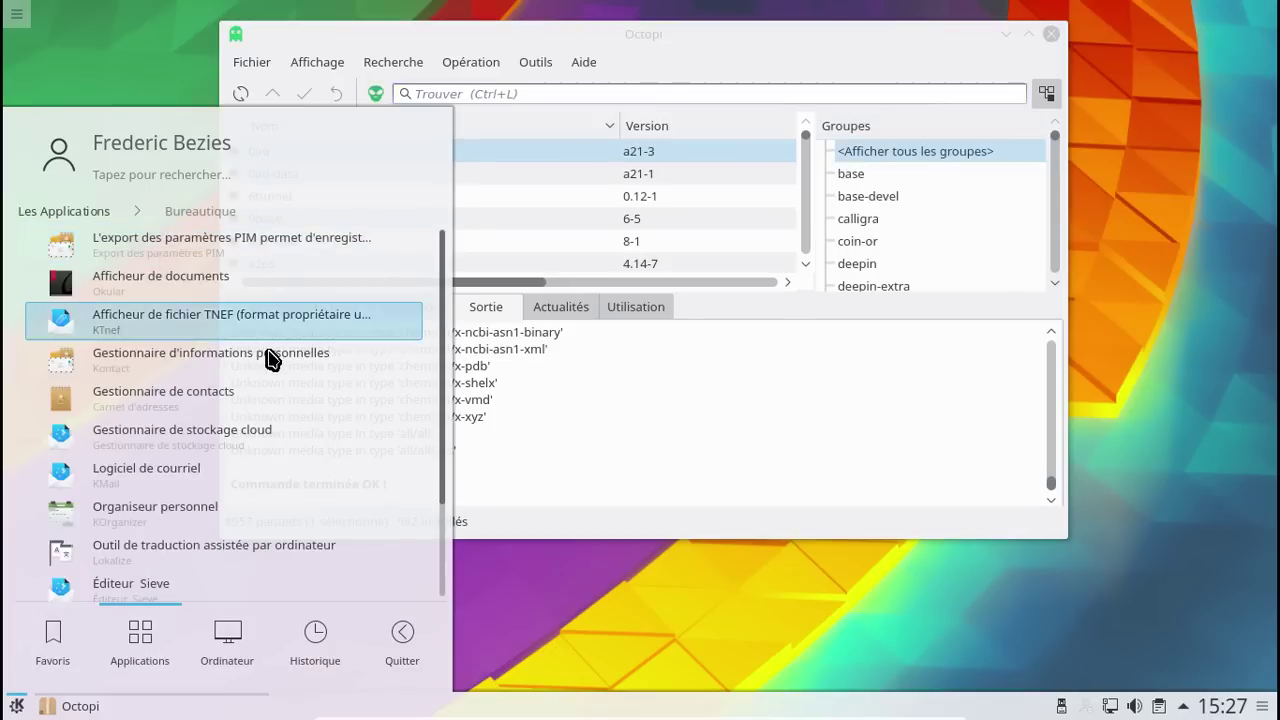
scroll(266, 415, "down", 1)
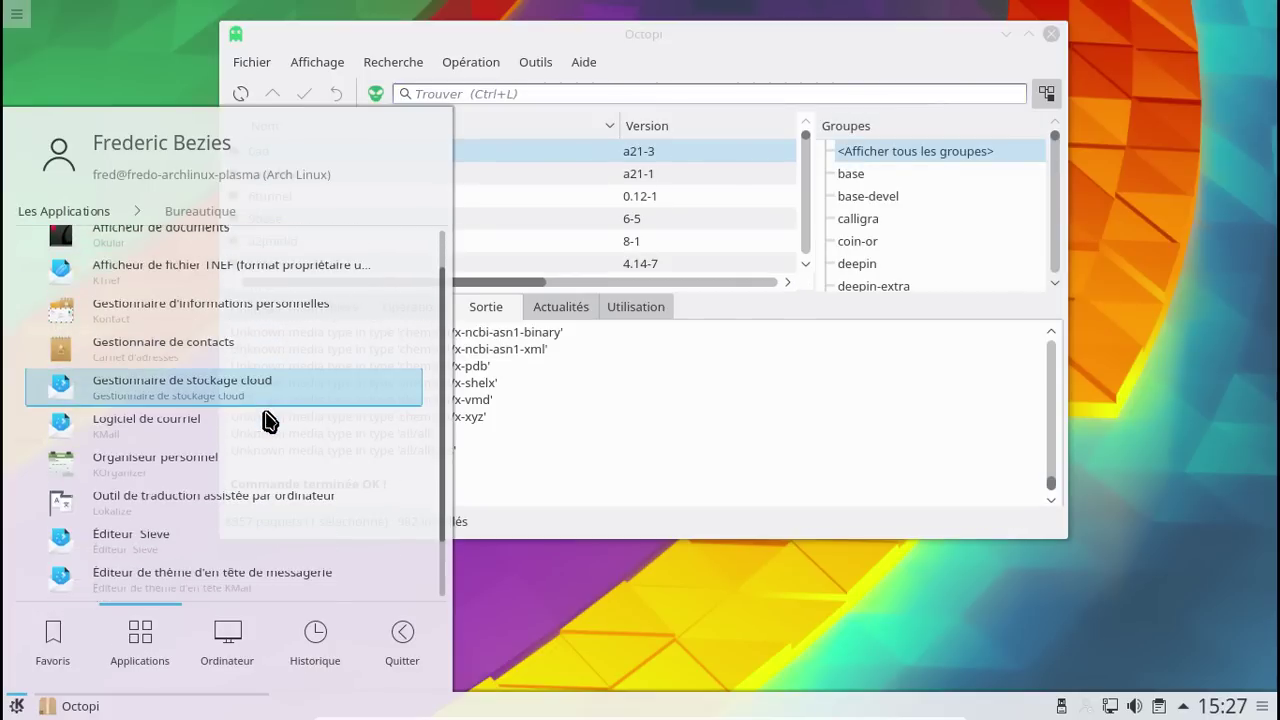
scroll(268, 420, "down", 1)
scroll(270, 422, "down", 1)
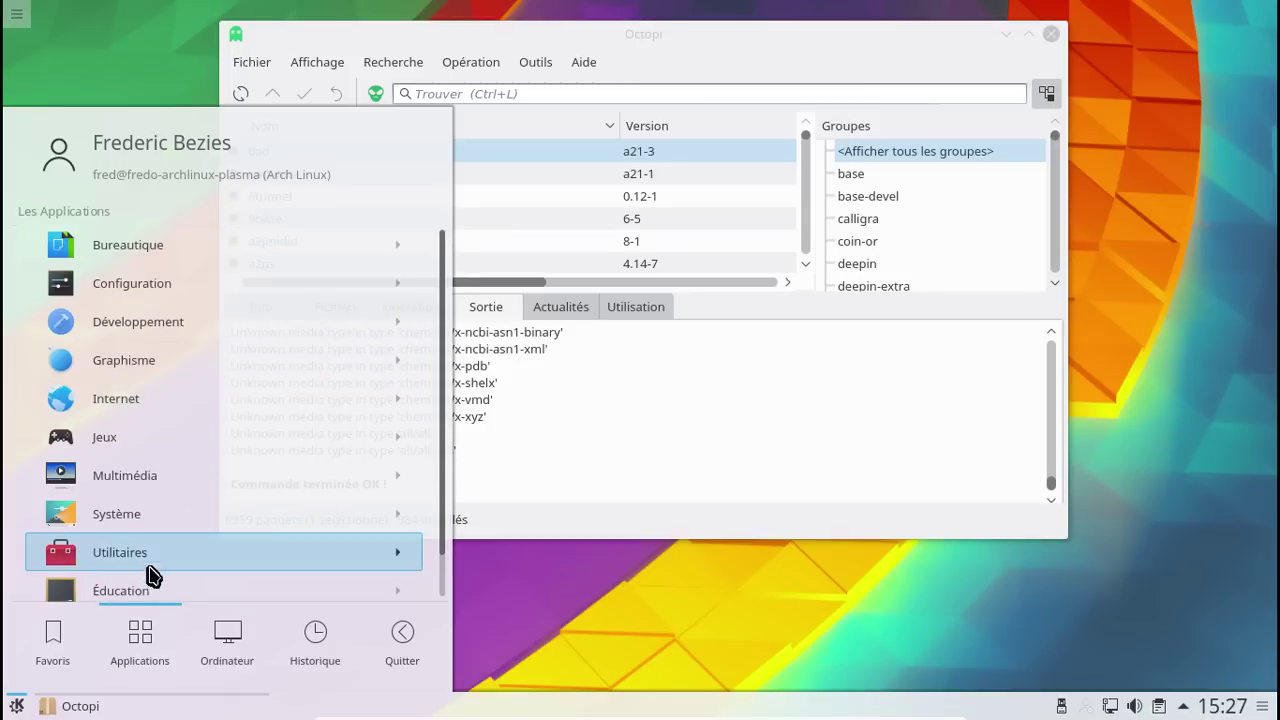
Reopen the Bureautique category in the launcher and start the Calligra Words word processor.
left_click(135, 248)
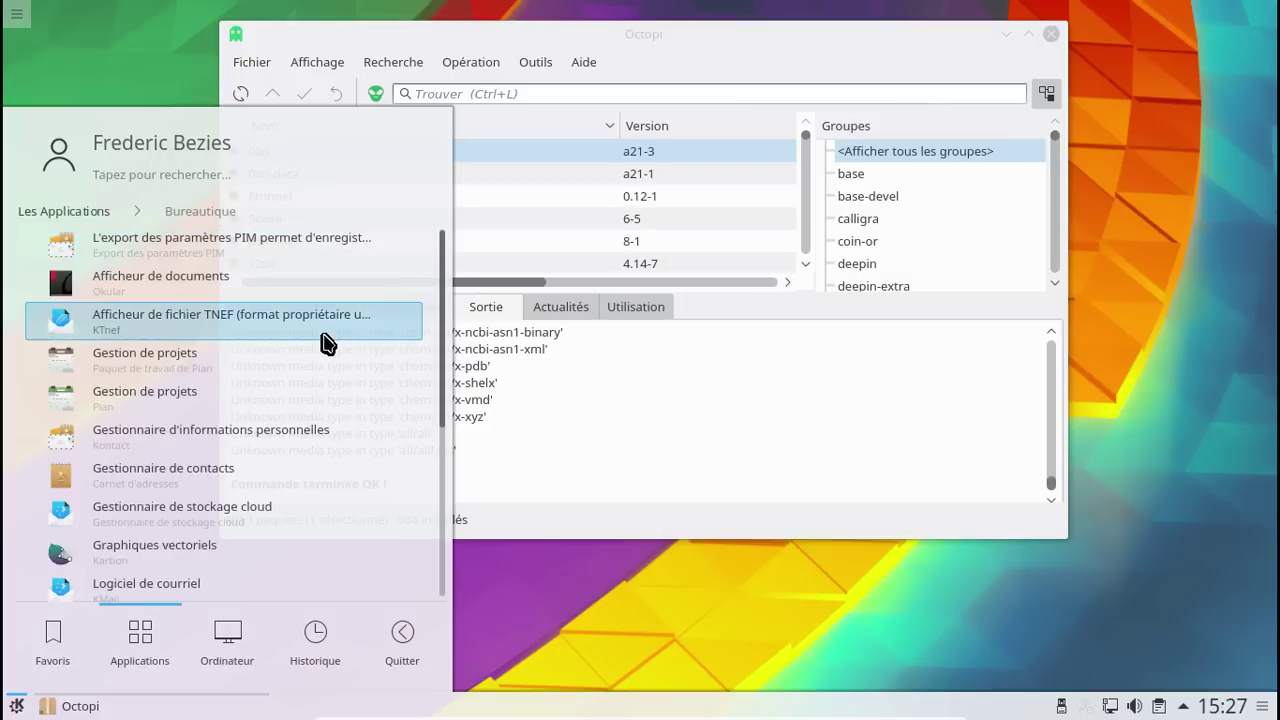
scroll(325, 343, "down", 1)
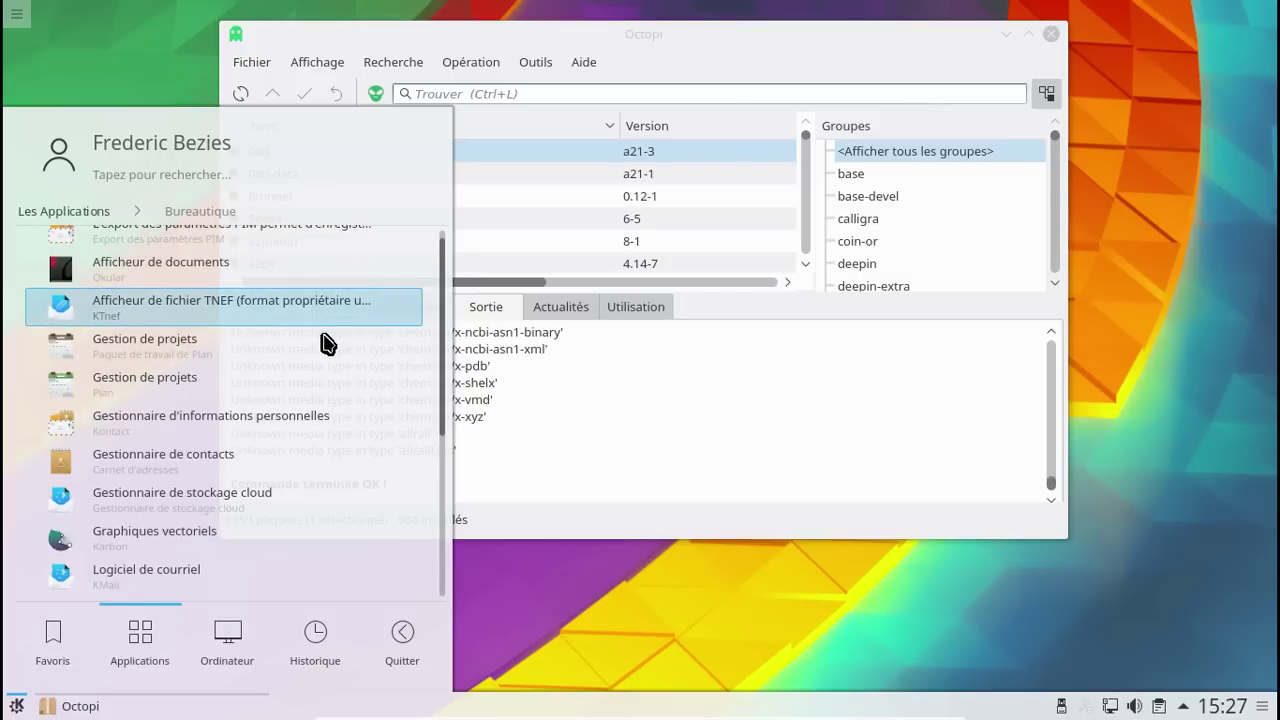
scroll(325, 343, "down", 1)
scroll(325, 343, "down", 3)
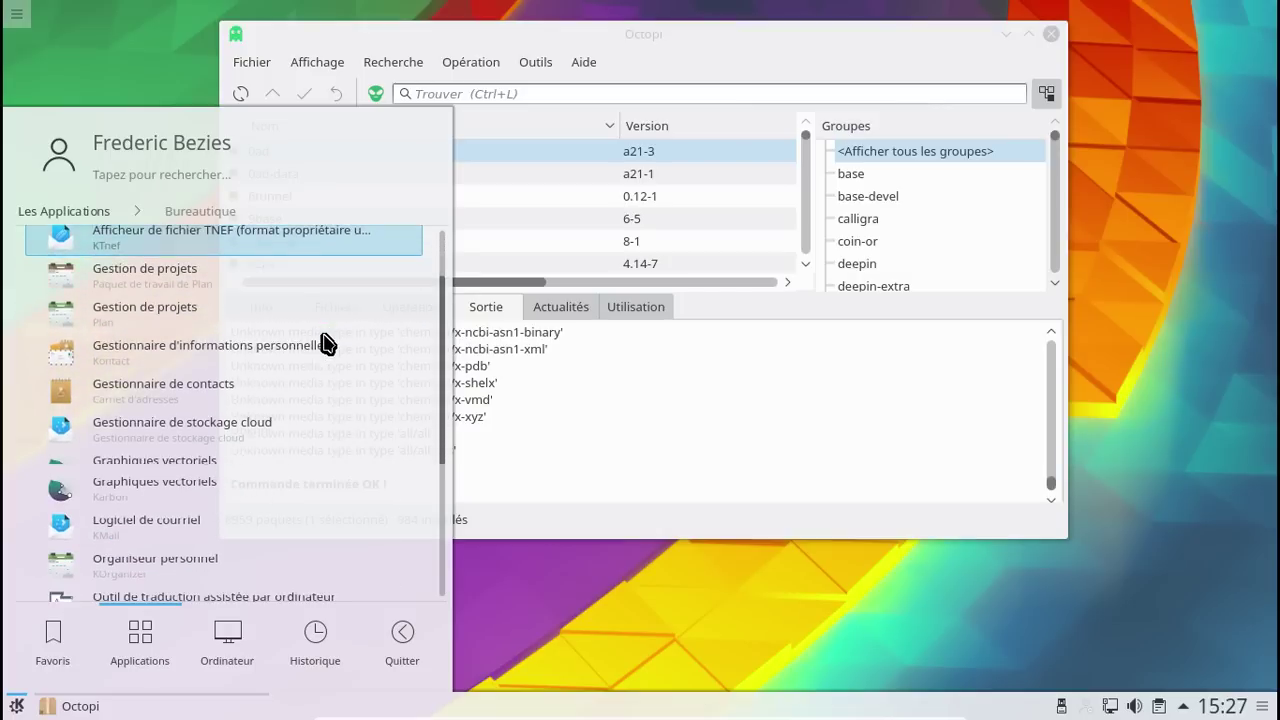
scroll(325, 343, "down", 1)
scroll(322, 343, "down", 2)
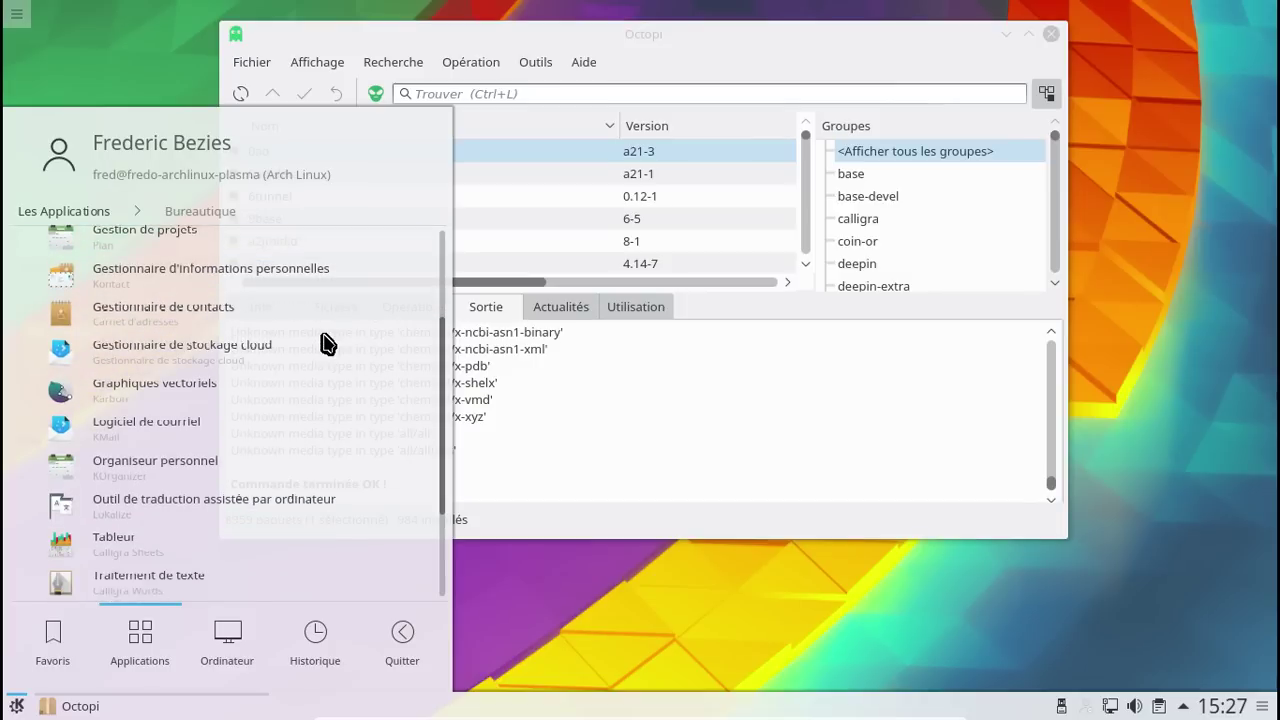
left_click(188, 580)
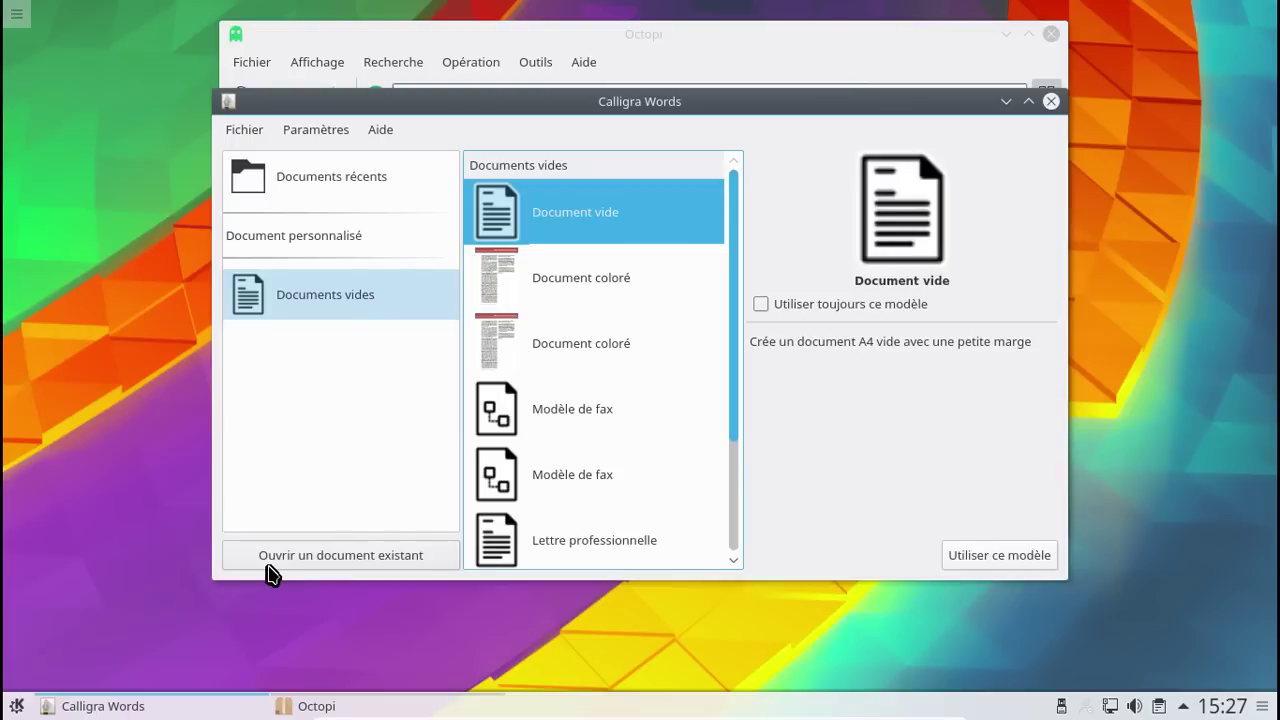
View the information about KDE, check Calligra Words' version, authors and translation details, and close the dialog.
left_click(392, 133)
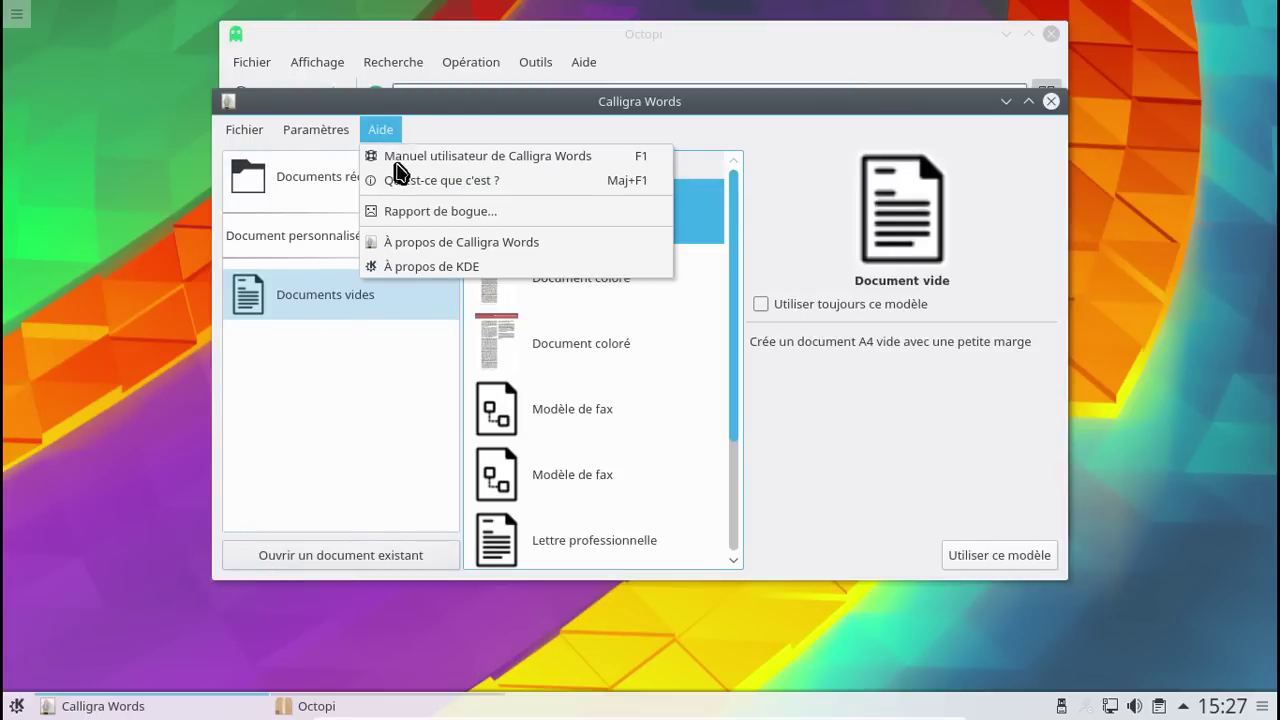
left_click(424, 268)
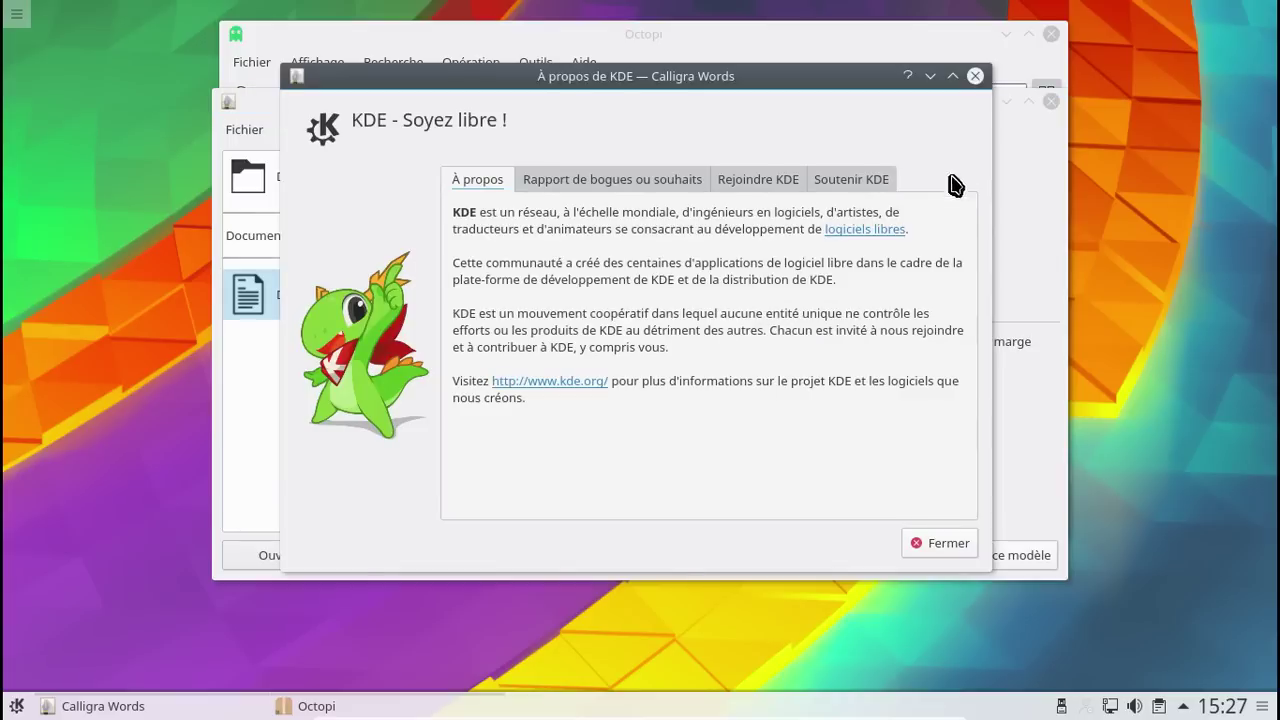
left_click(383, 133)
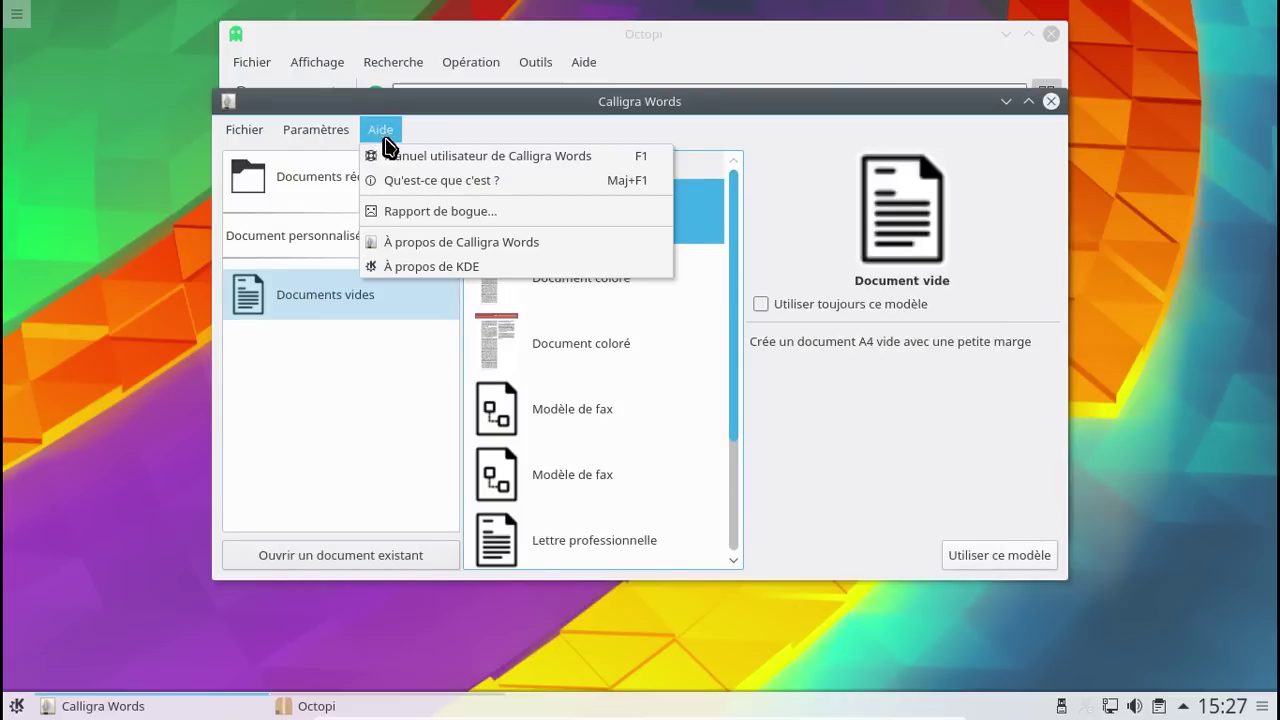
left_click(428, 243)
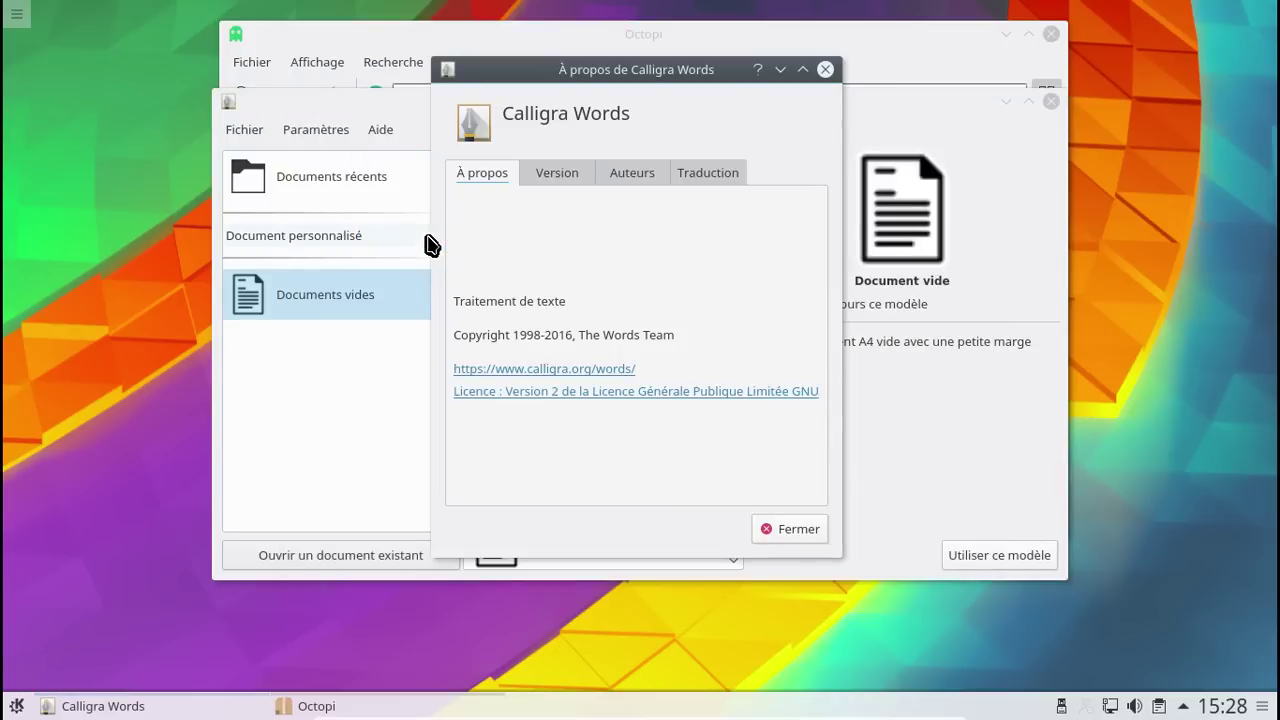
left_click(564, 174)
left_click(632, 180)
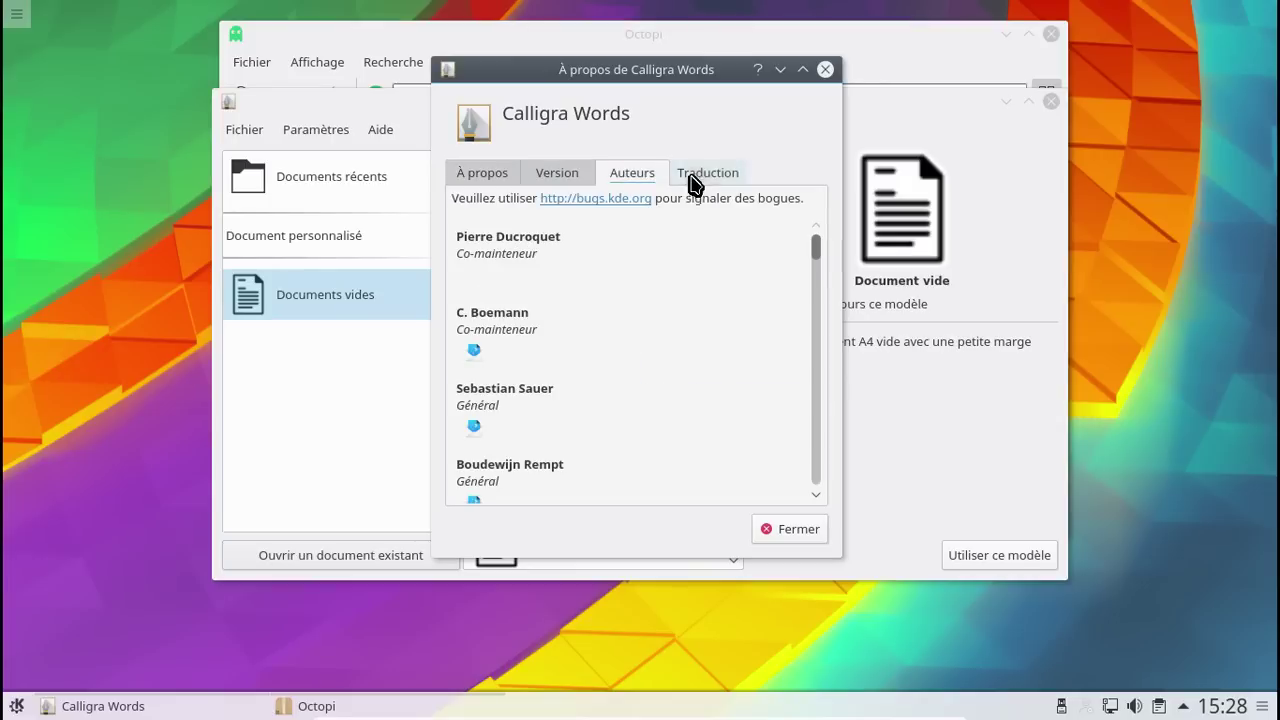
left_click(700, 178)
left_click(828, 69)
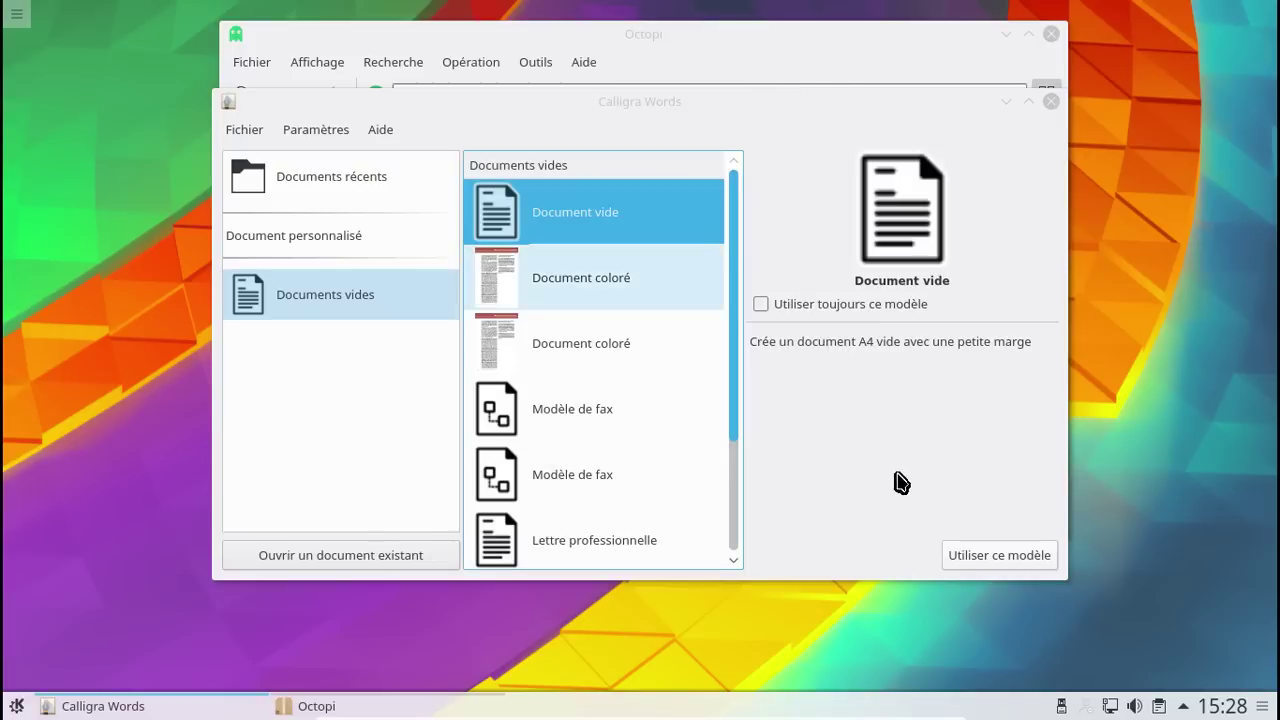
Try out the word processor with a blank Document vide document in a maximized window, and close Calligra Words.
left_click(543, 229)
left_click(1016, 562)
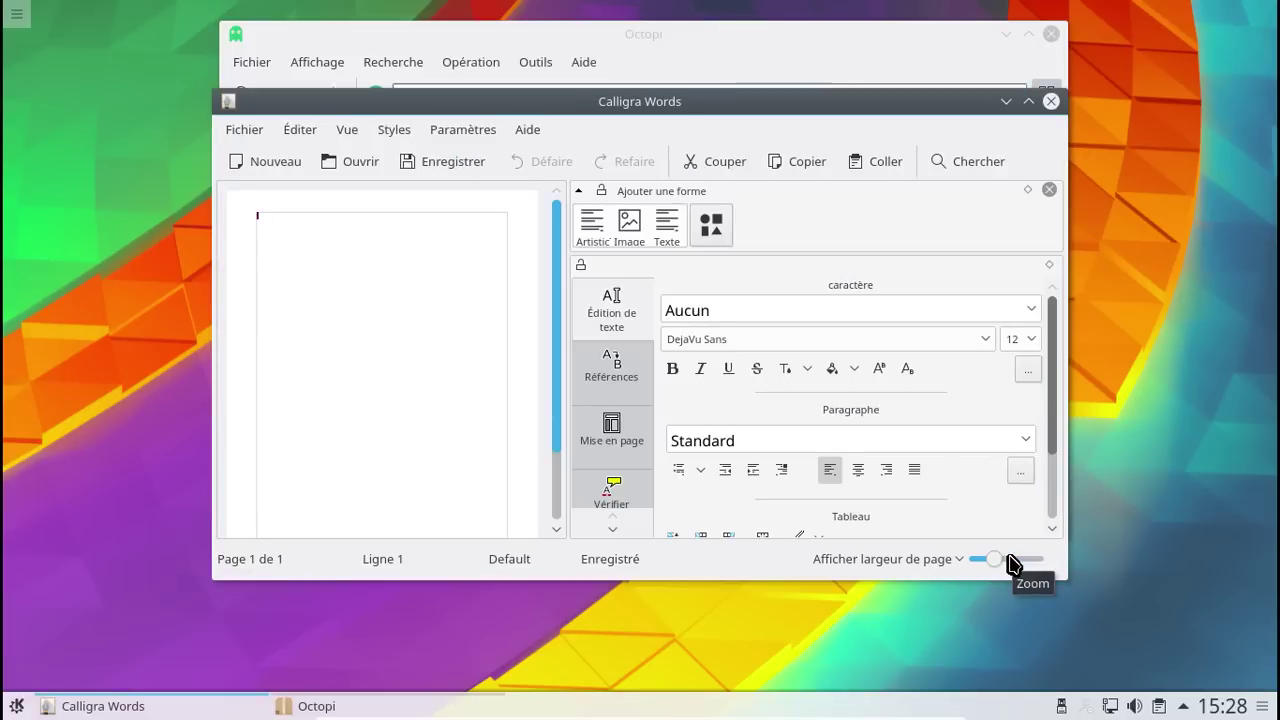
left_click(1029, 102)
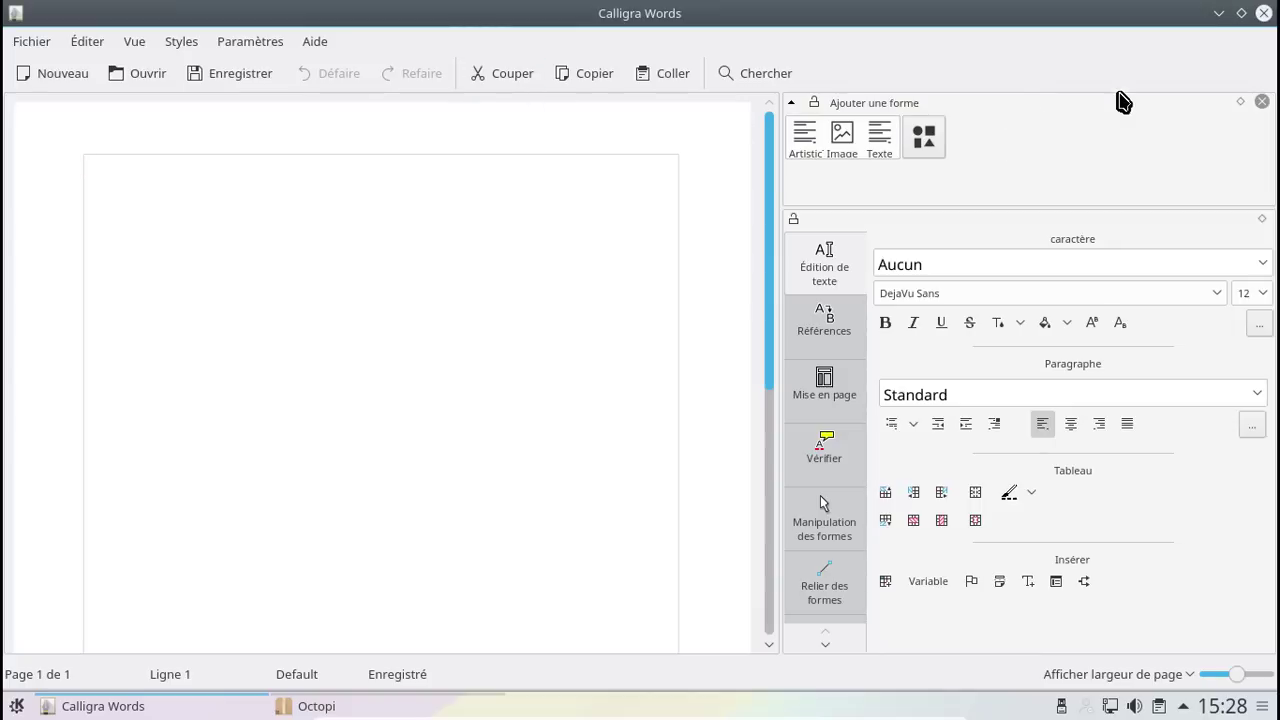
left_click(1264, 13)
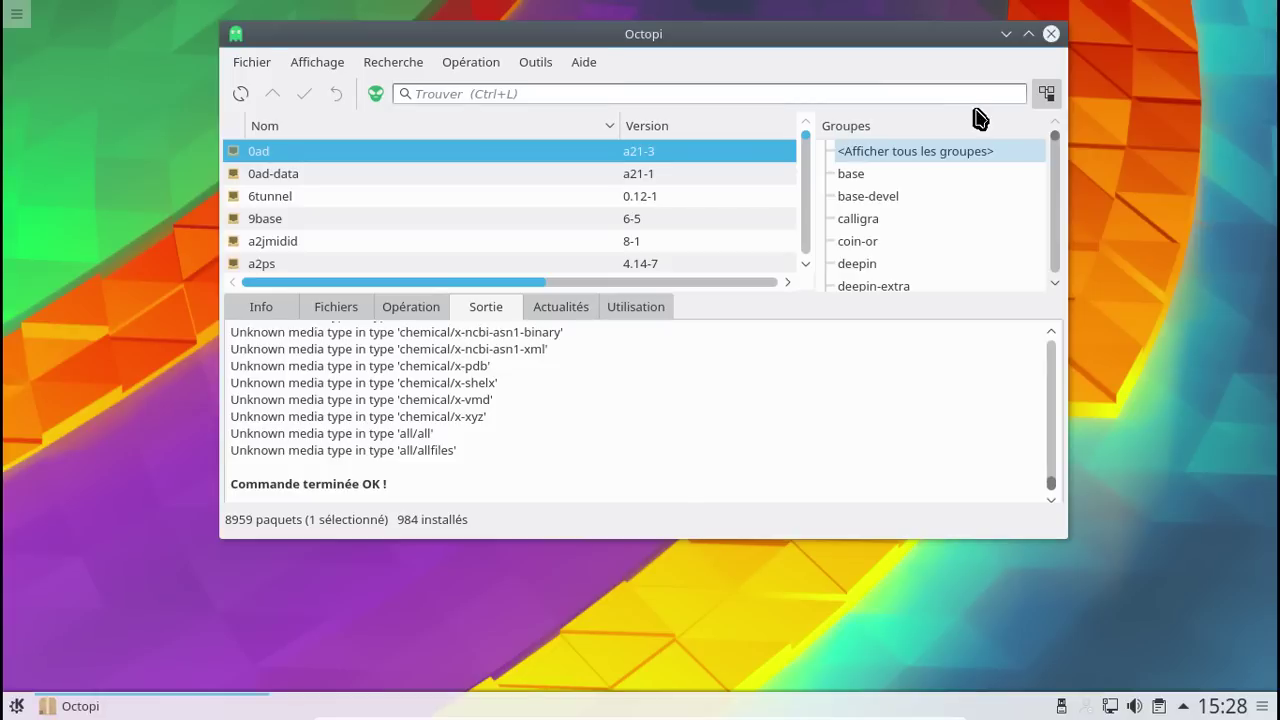
Close Octopi and relaunch it by searching for "octopi" in the application launcher.
left_click(1050, 35)
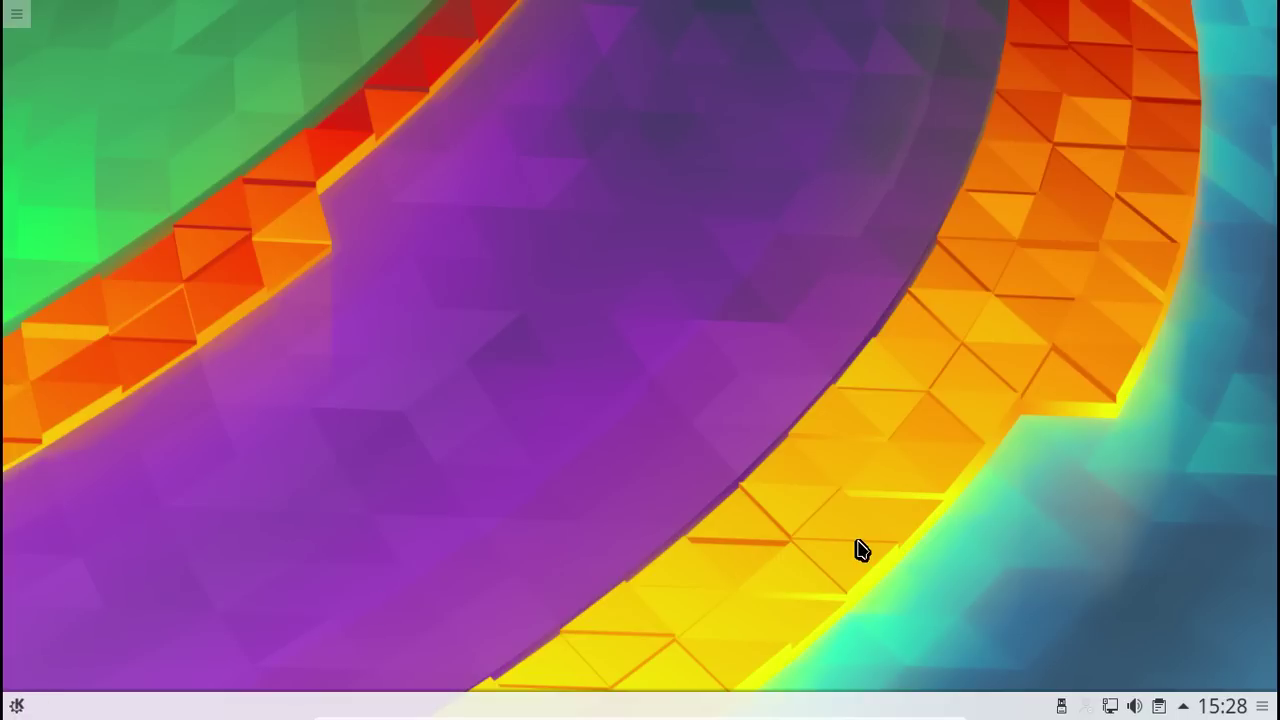
left_click(18, 707)
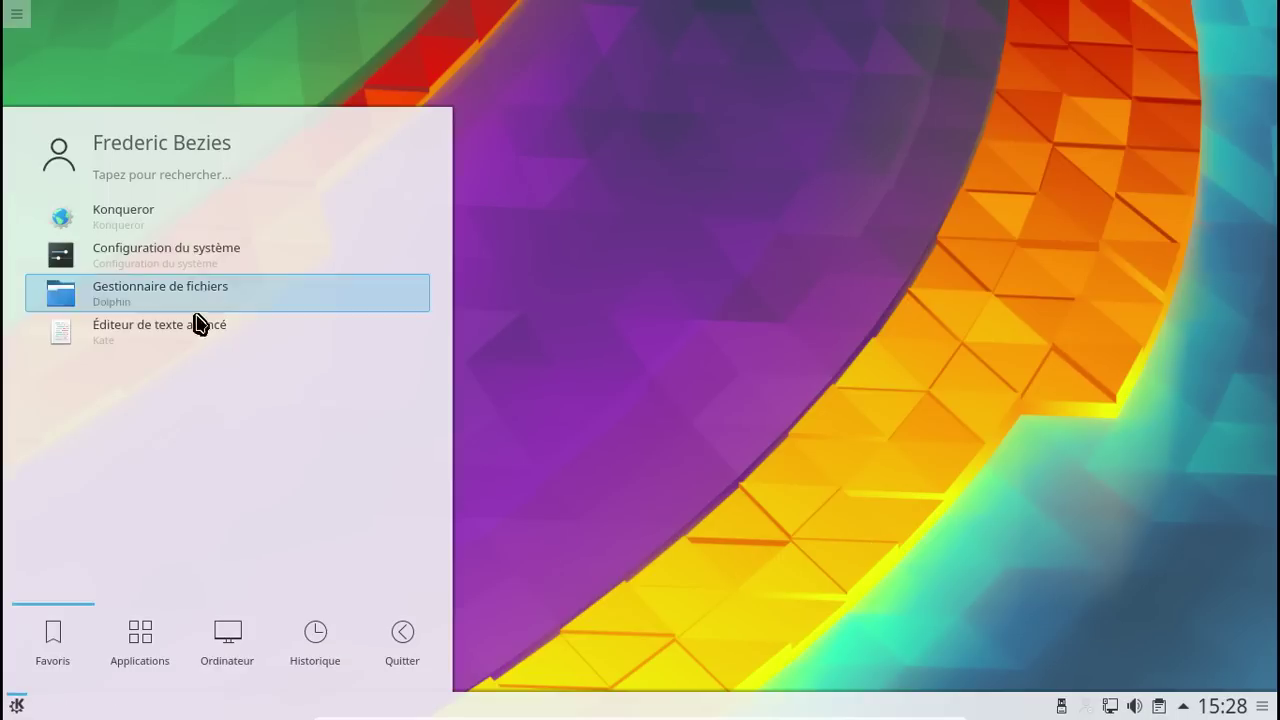
left_click(140, 176)
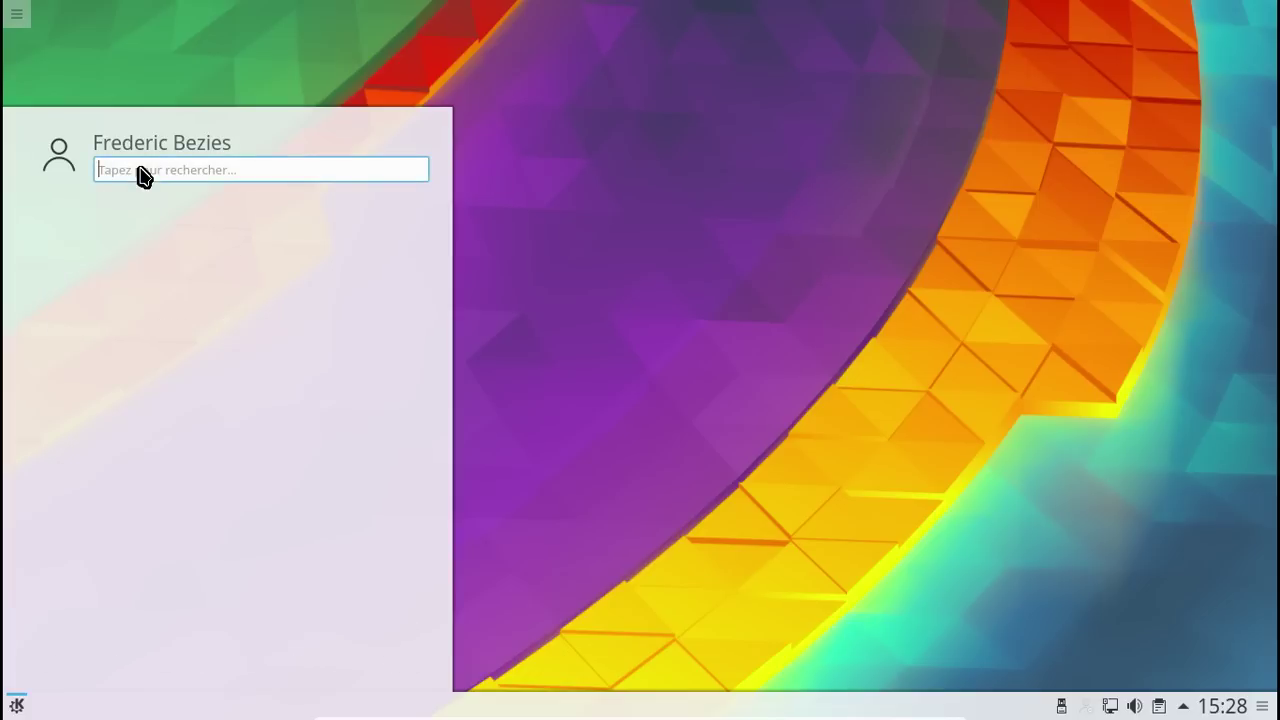
type("octop")
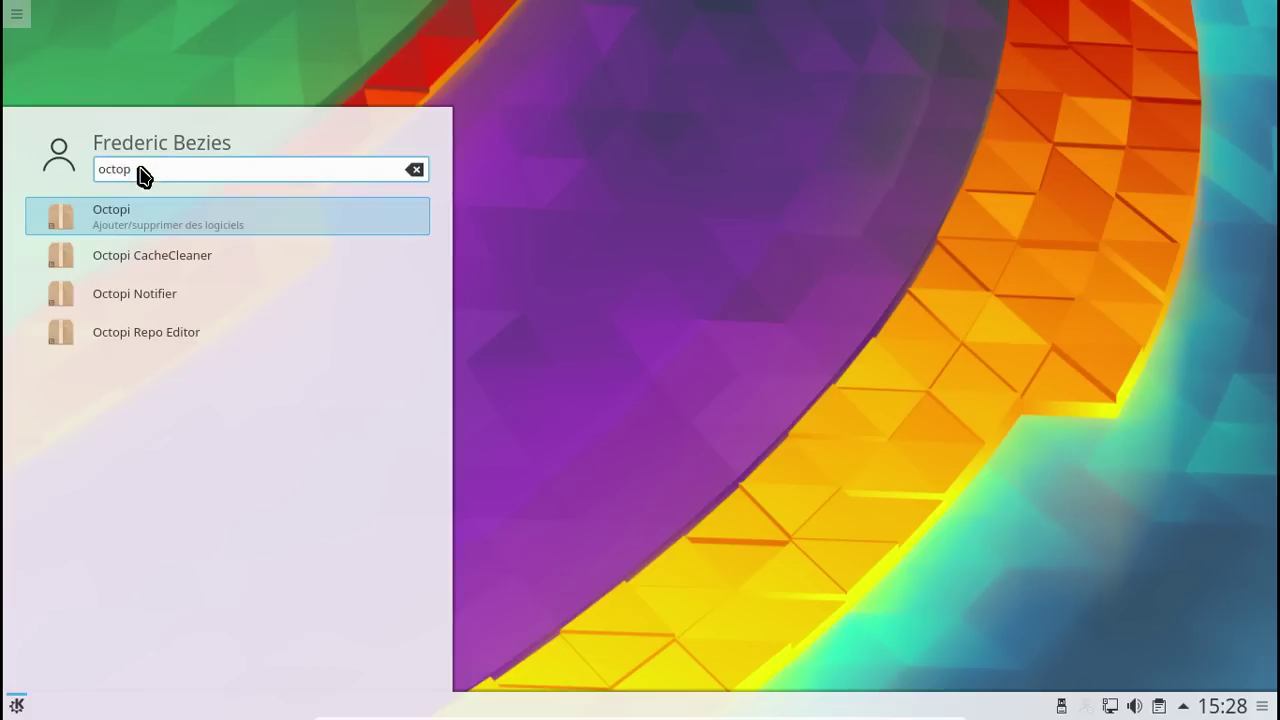
type("i")
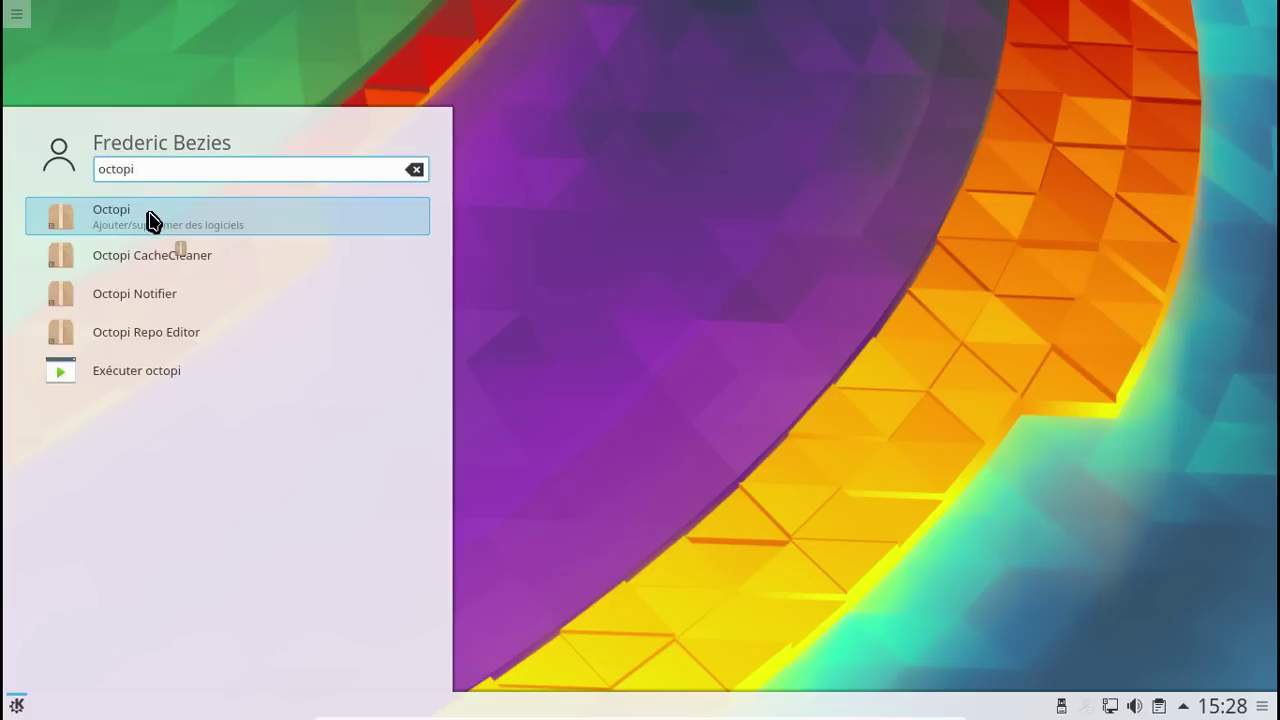
left_click(148, 218)
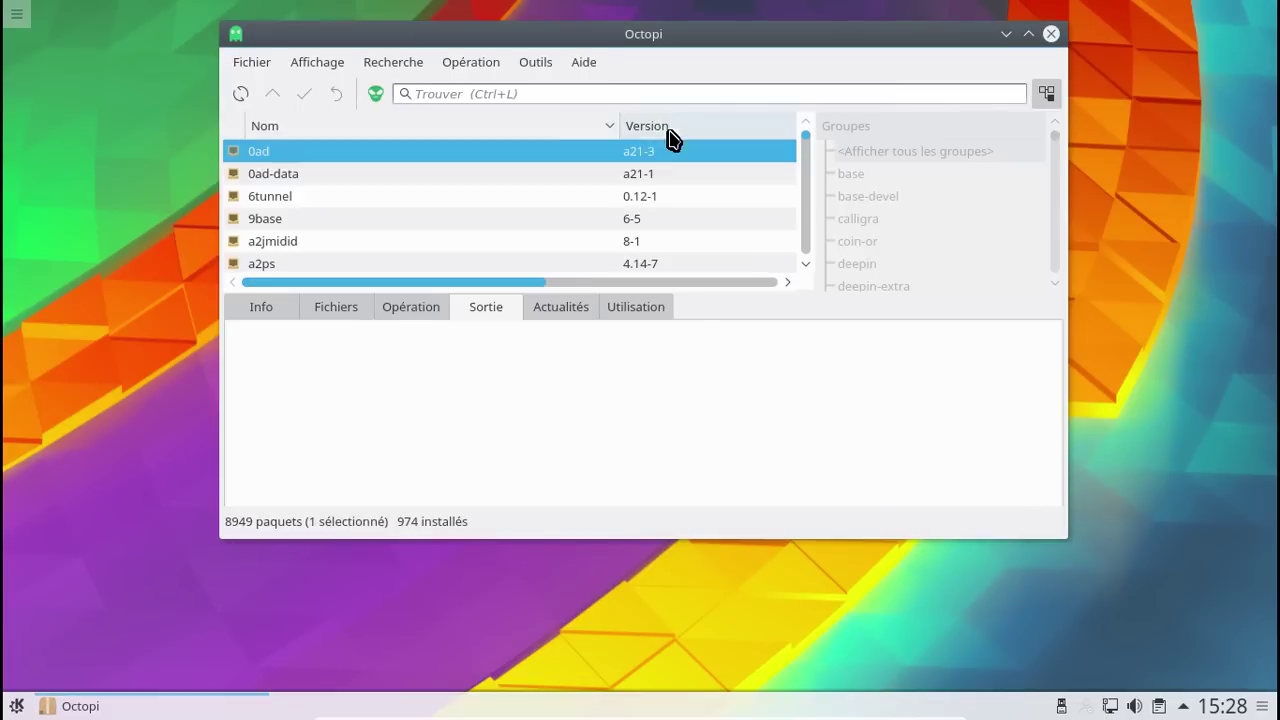
Open the repository editor with the root password, enable the testing and community-testing repositories, and save the configuration.
left_click(517, 64)
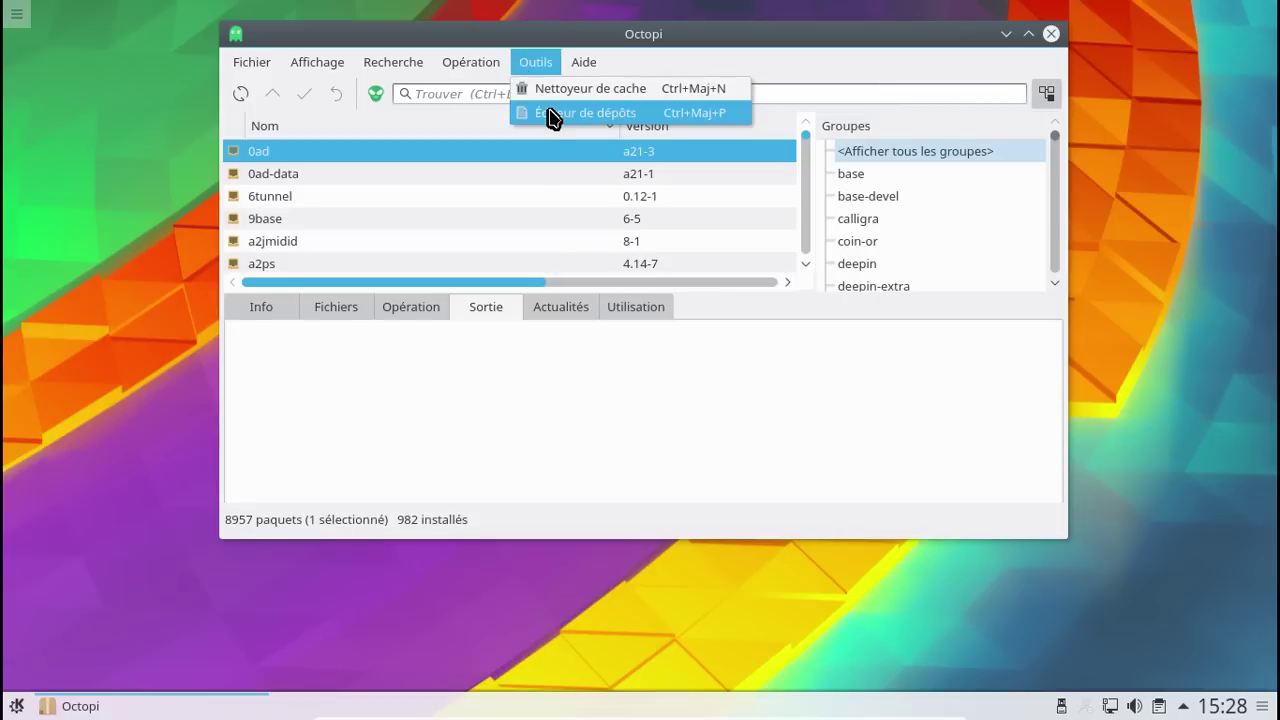
left_click(551, 113)
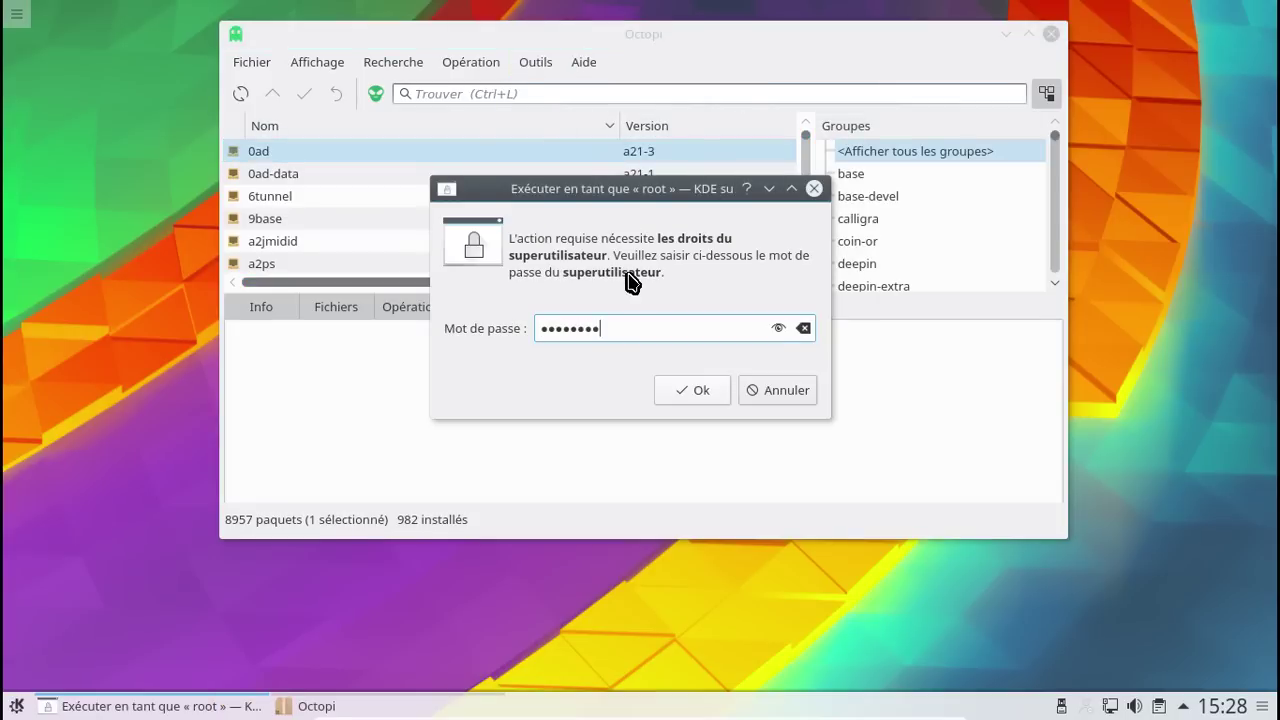
key("Return")
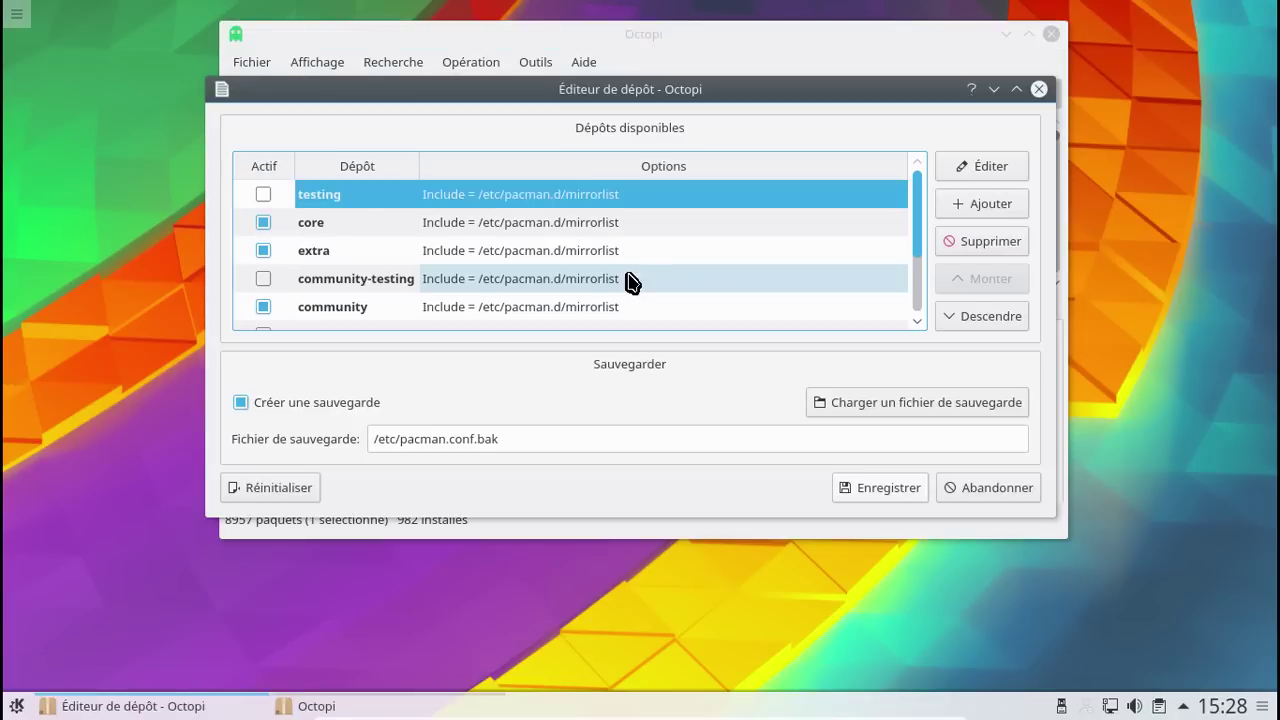
left_click(263, 194)
left_click(264, 279)
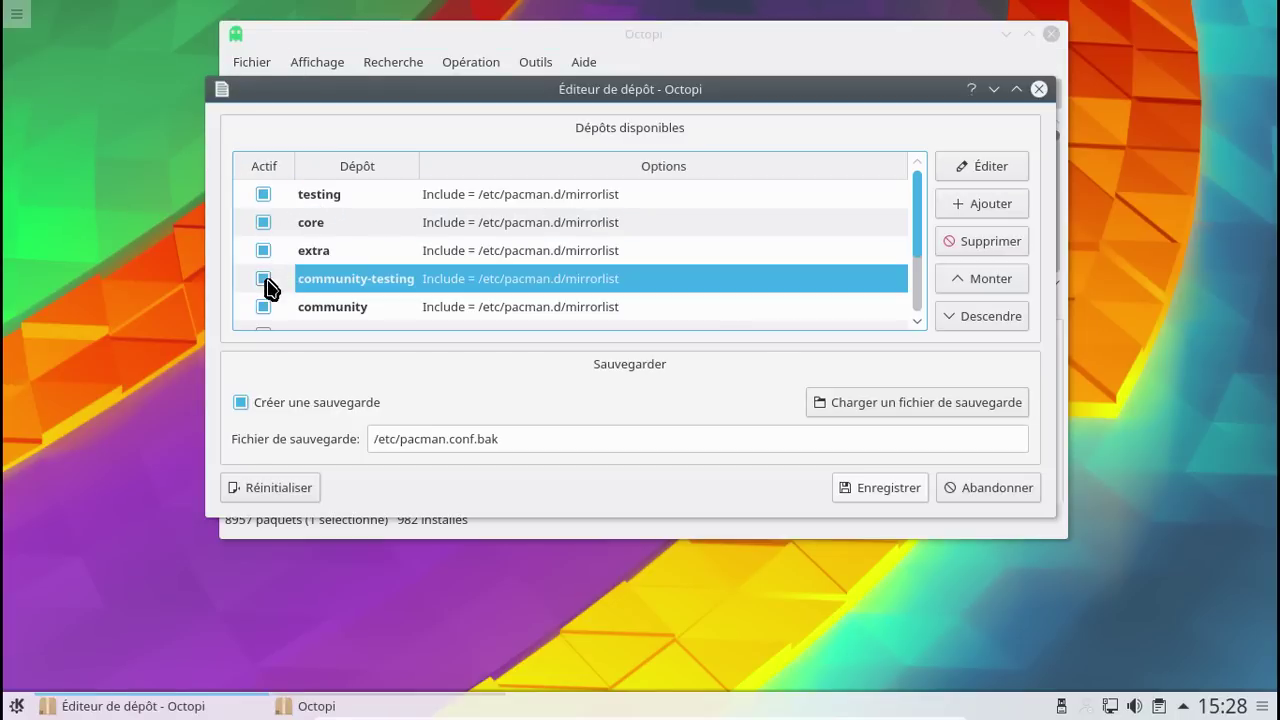
left_click(915, 492)
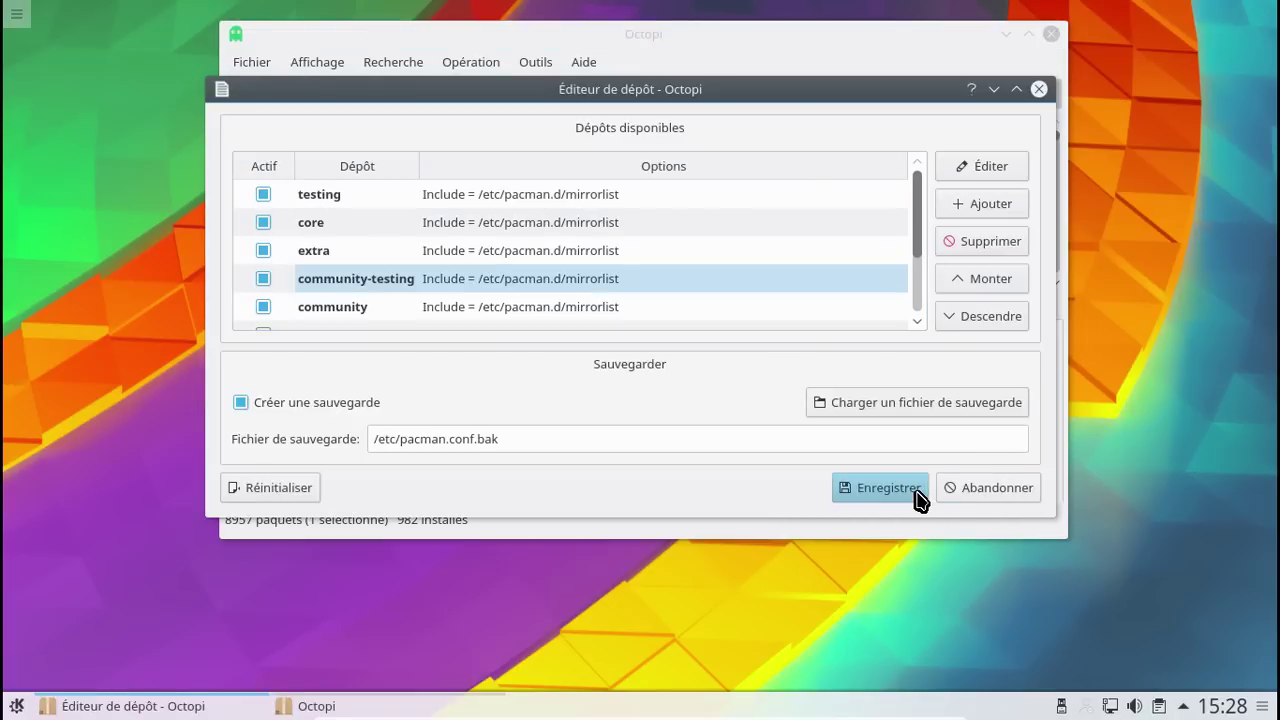
left_click(752, 310)
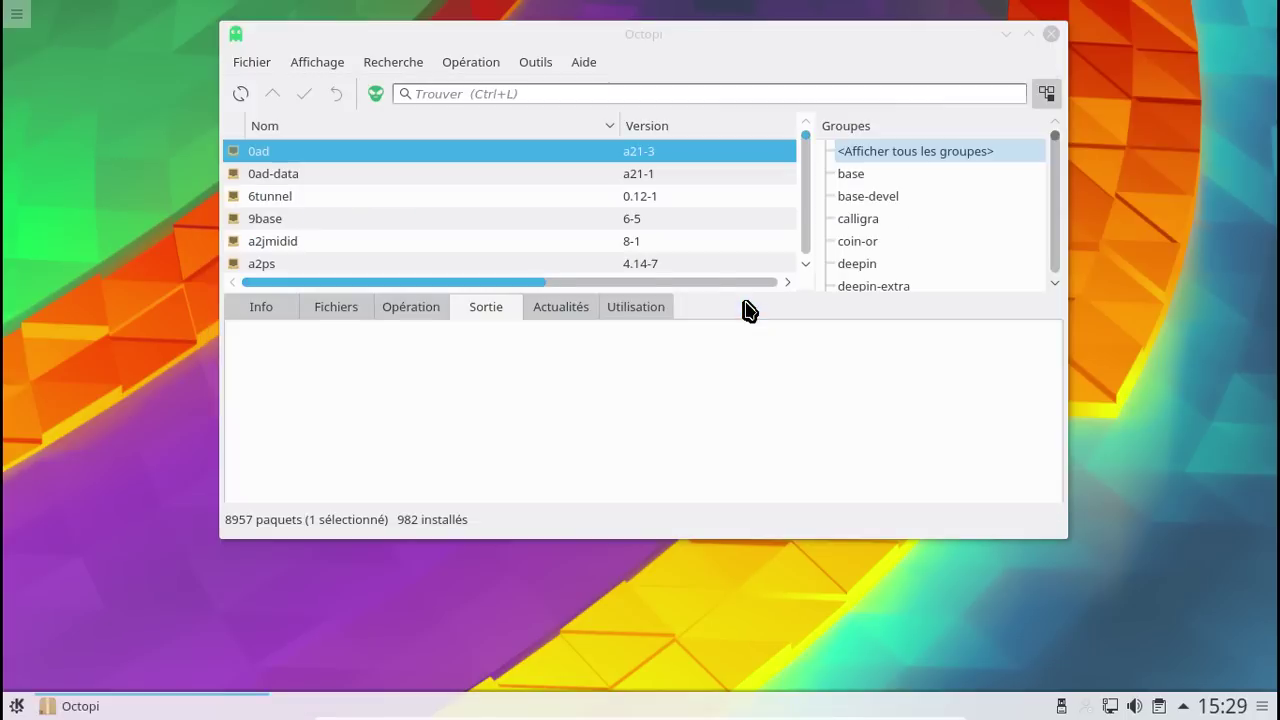
Synchronize the package databases, authorizing with the root password, and close Octopi once they are refreshed.
left_click(243, 96)
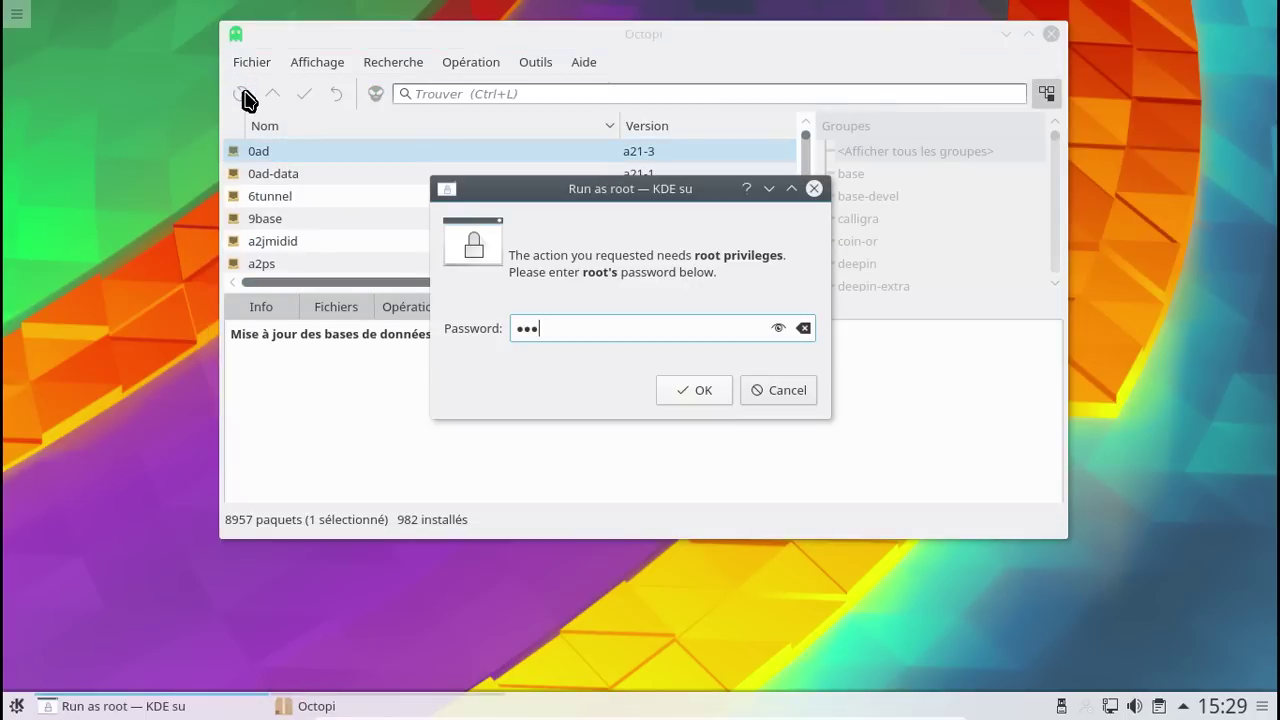
key("Return")
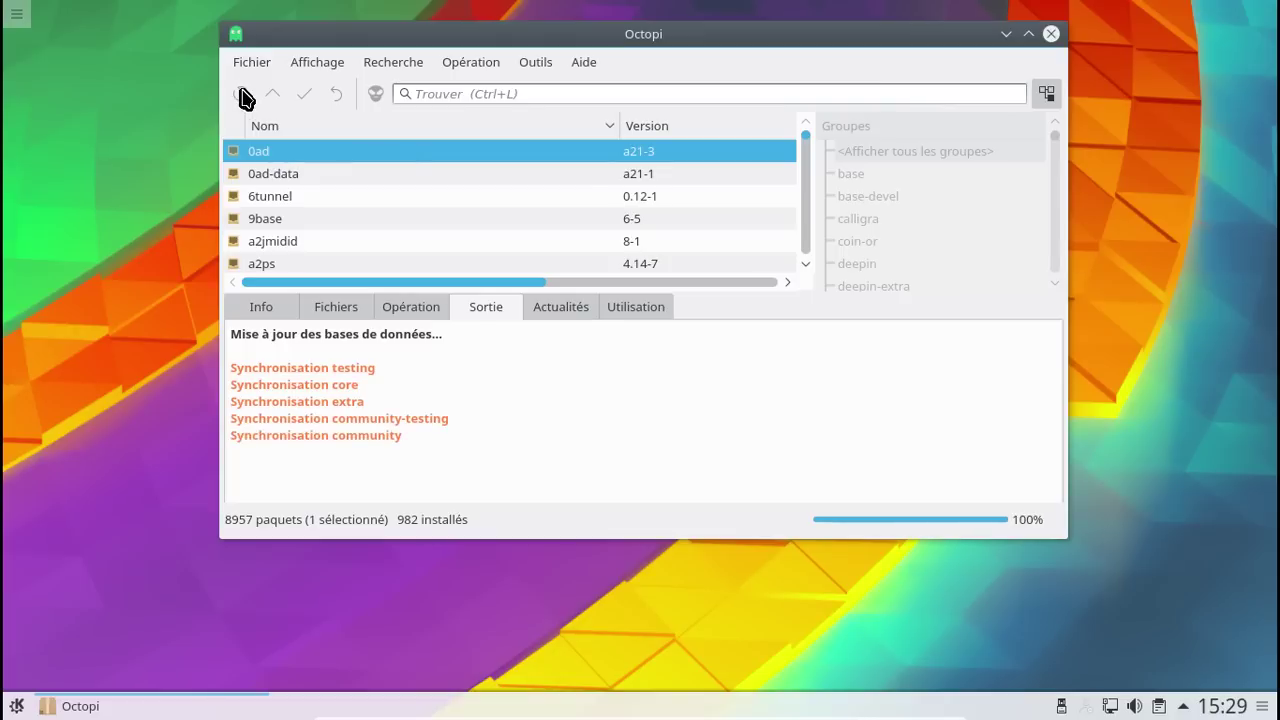
left_click(1051, 35)
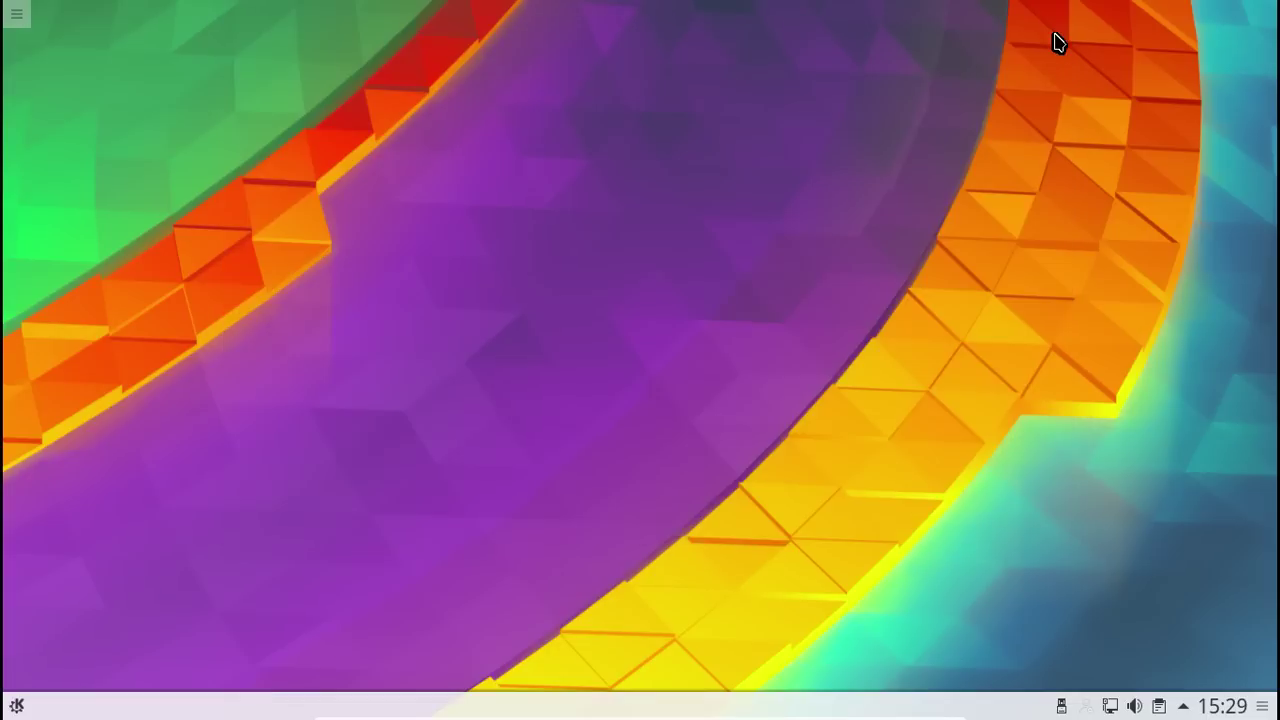
Reopen Octopi through the octopi-notifier entry in the system tray's hidden items.
left_click(1183, 704)
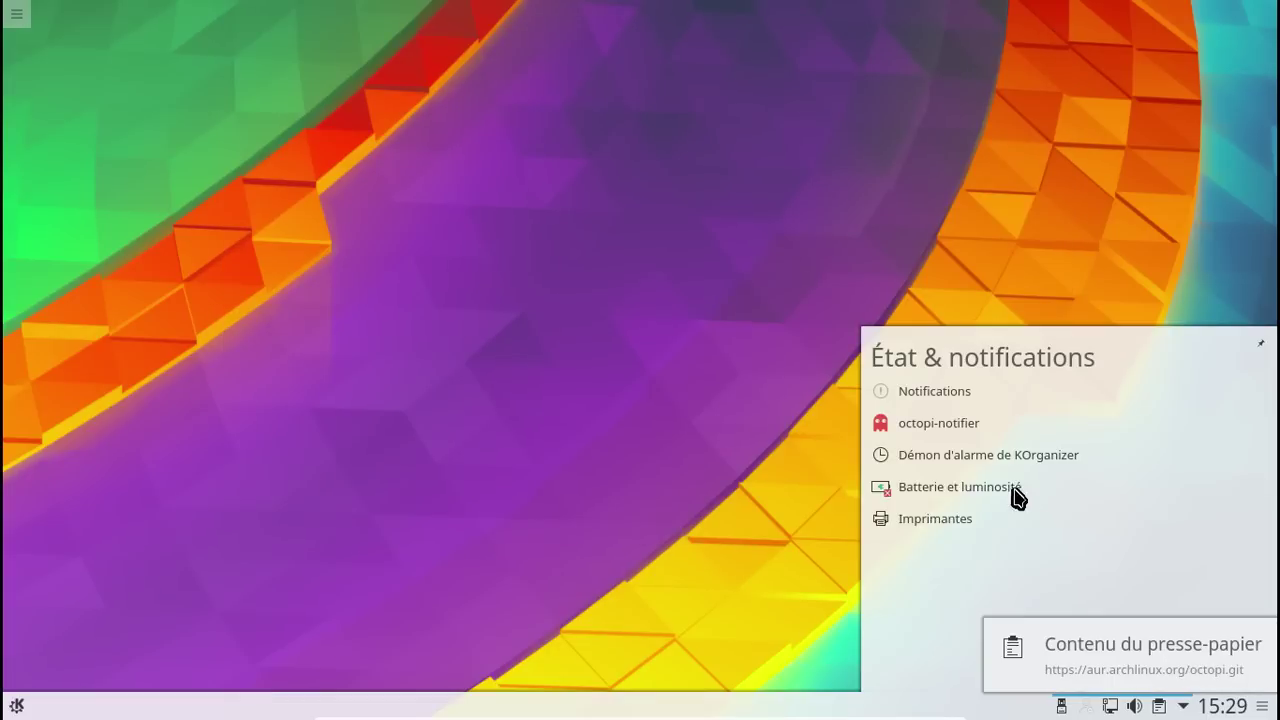
mouse_move(970, 433)
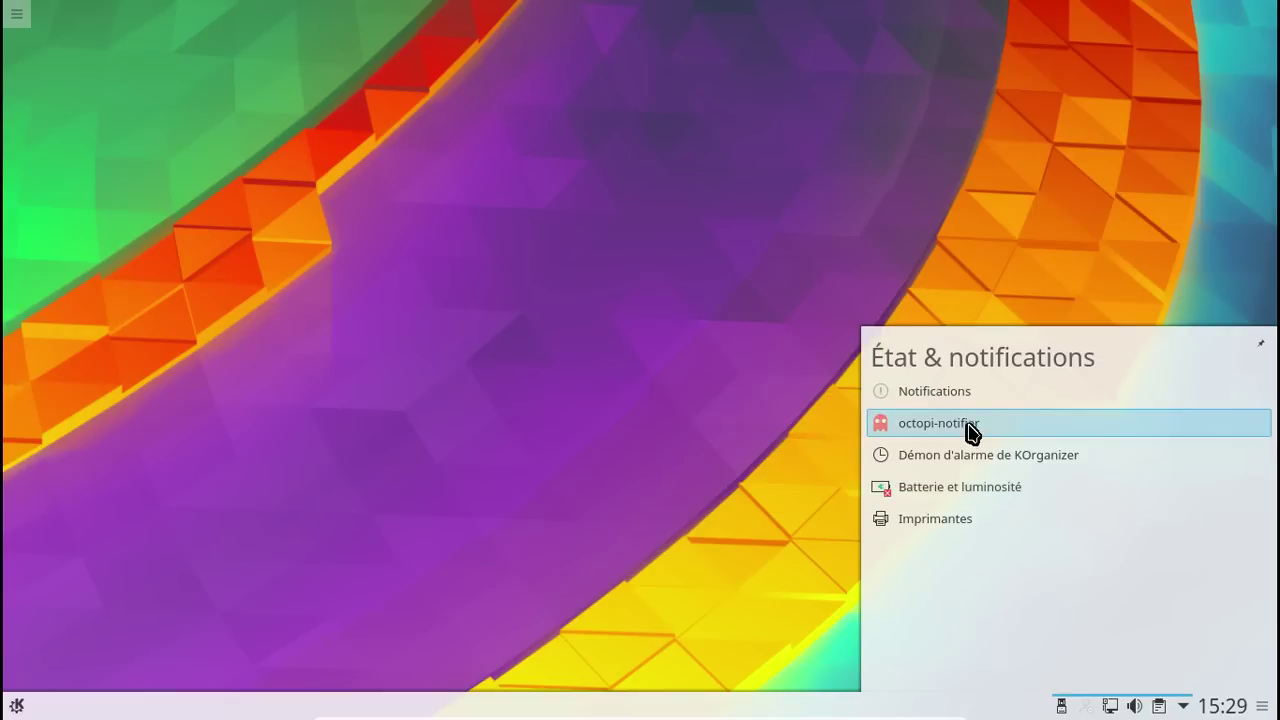
right_click(970, 431)
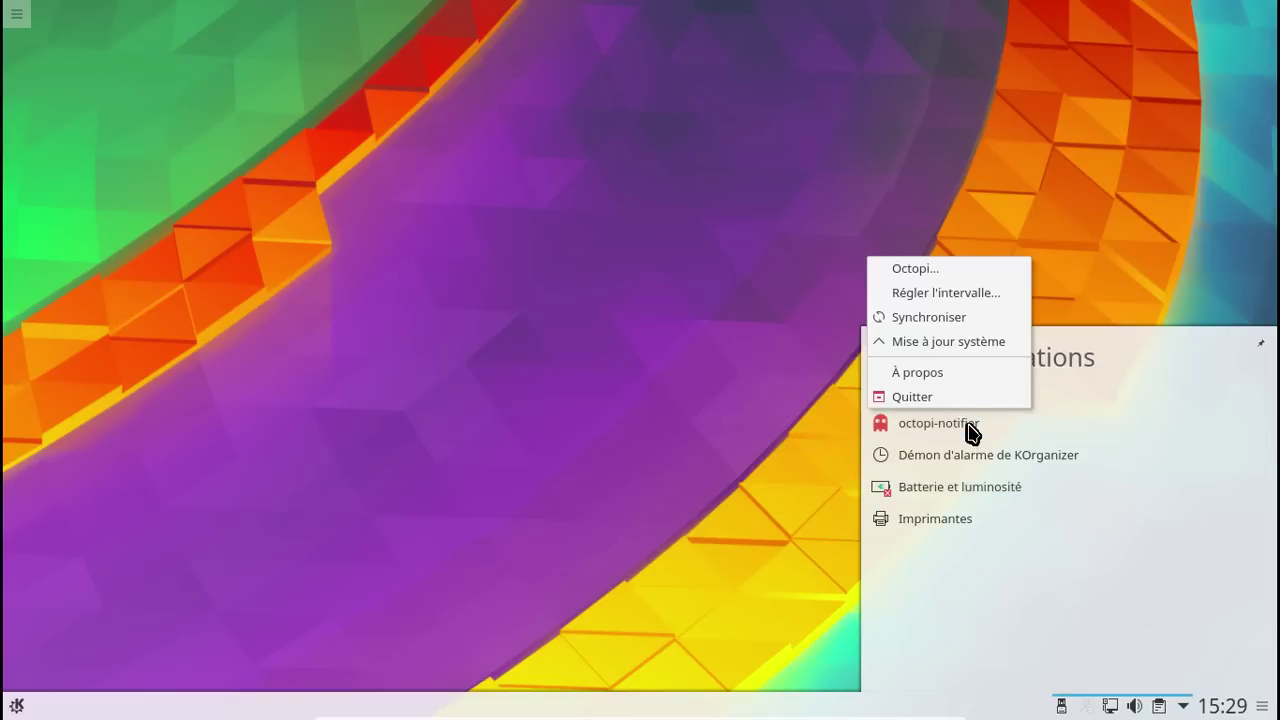
left_click(927, 270)
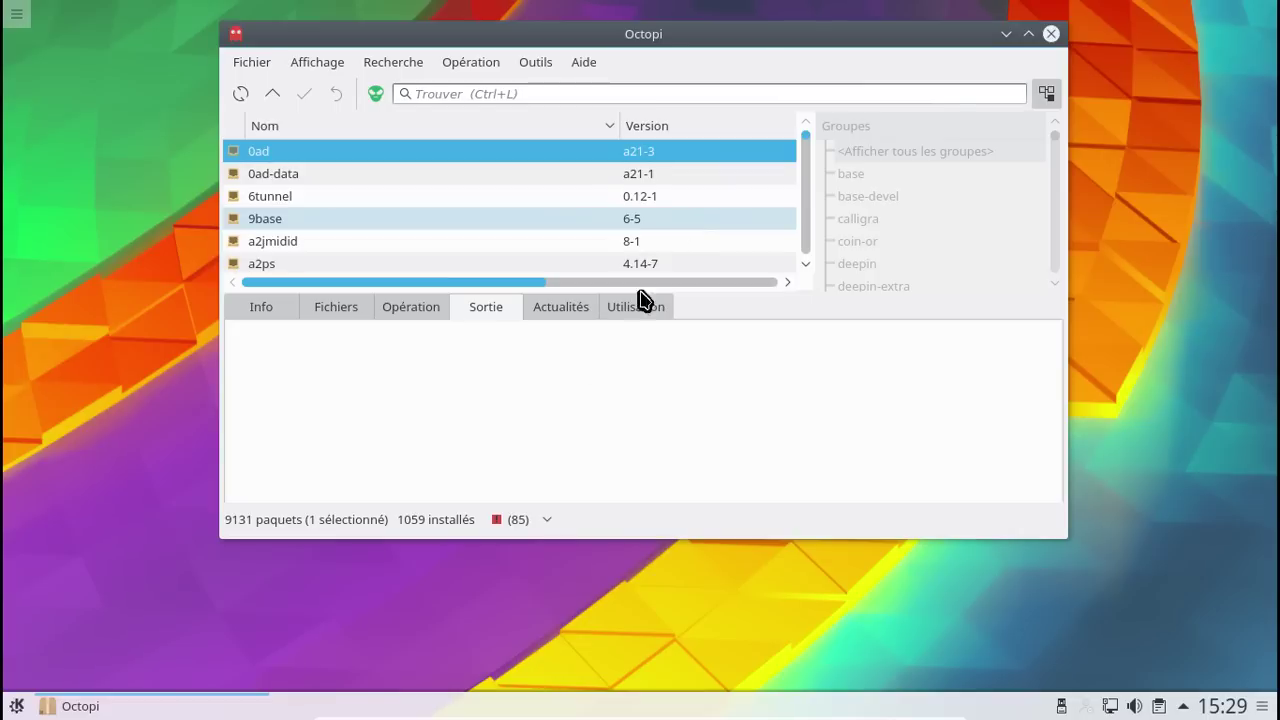
Review the list of pending package updates, confirm the full system update without a terminal, and authorize it with the root password.
left_click(541, 524)
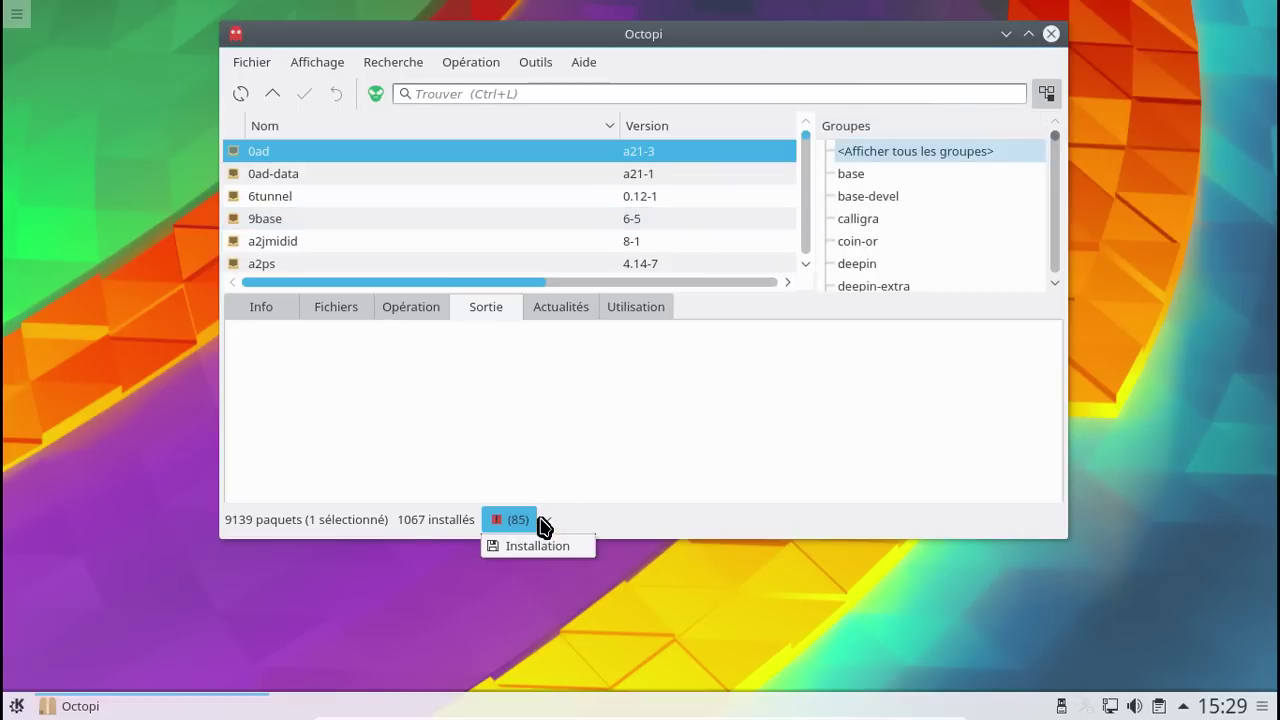
left_click(542, 547)
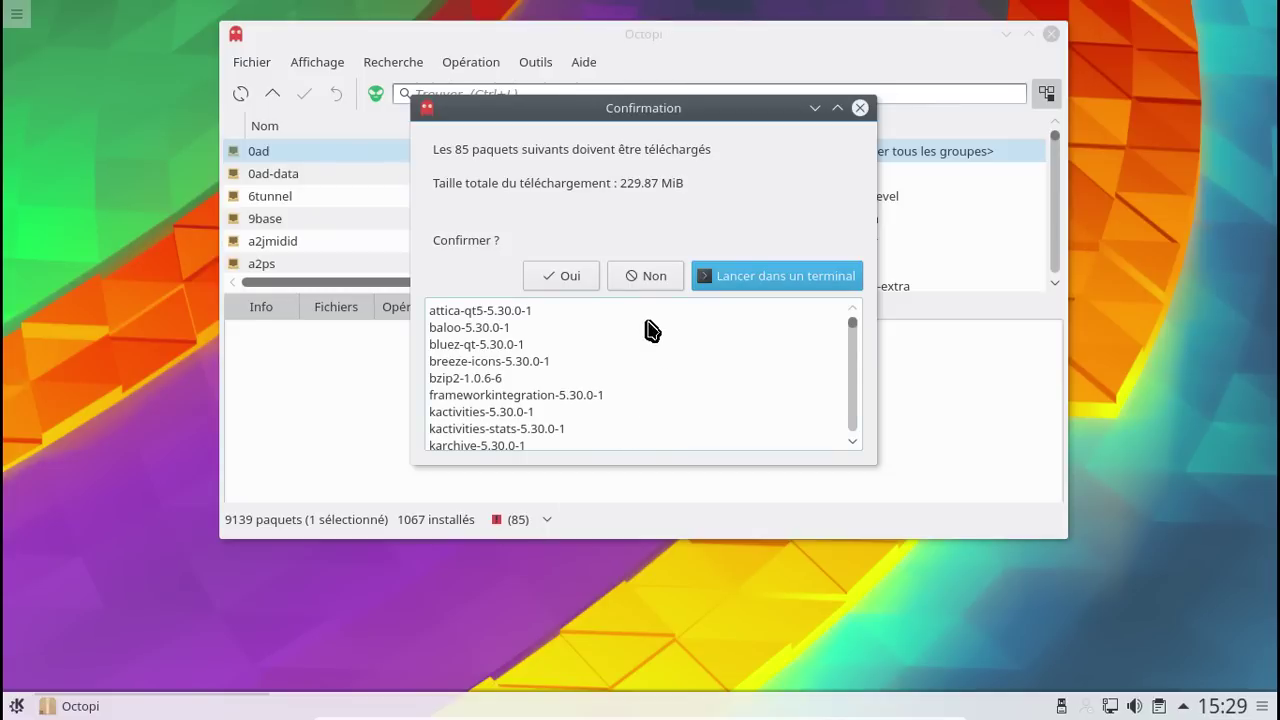
scroll(651, 330, "down", 10)
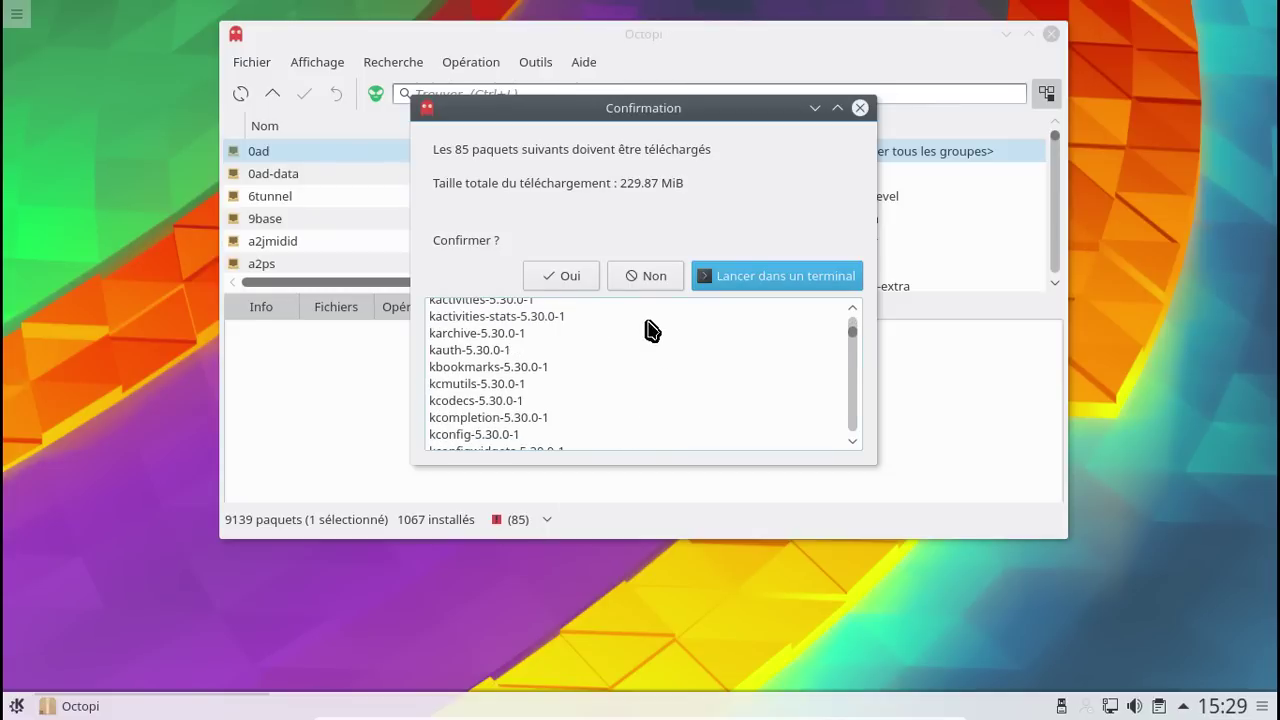
scroll(650, 328, "down", 10)
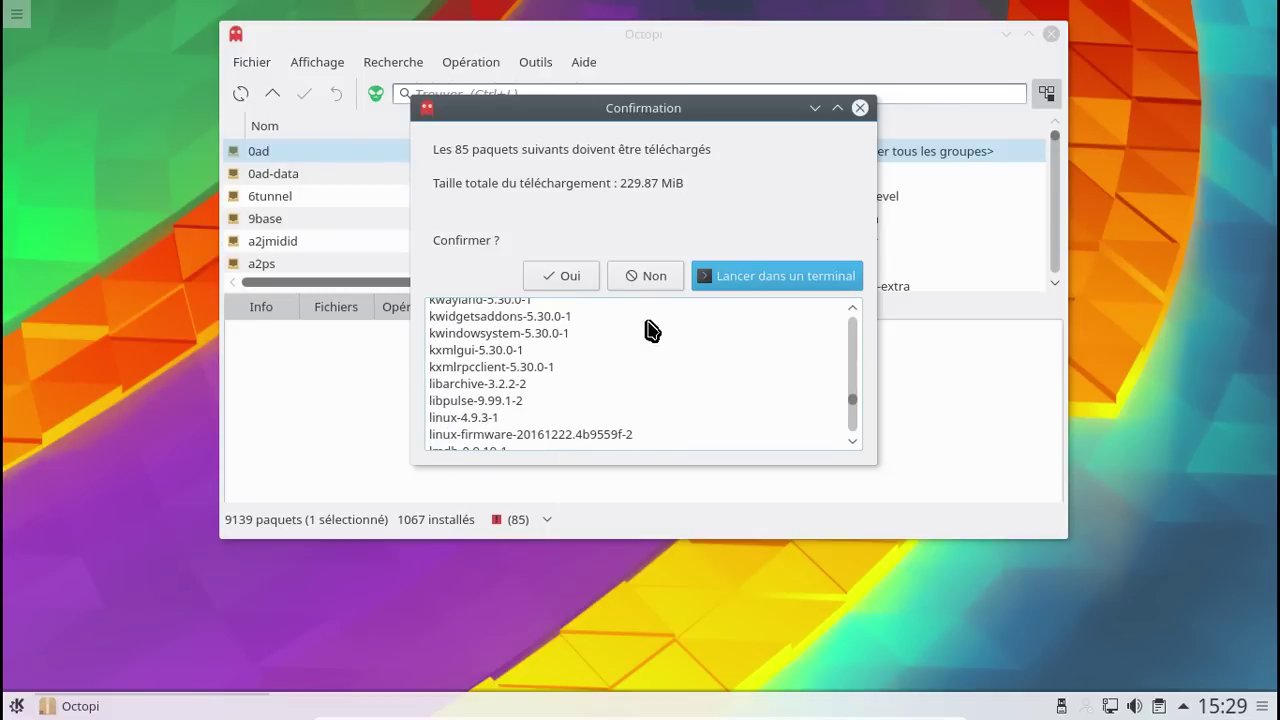
scroll(650, 328, "up", 2)
scroll(650, 328, "down", 5)
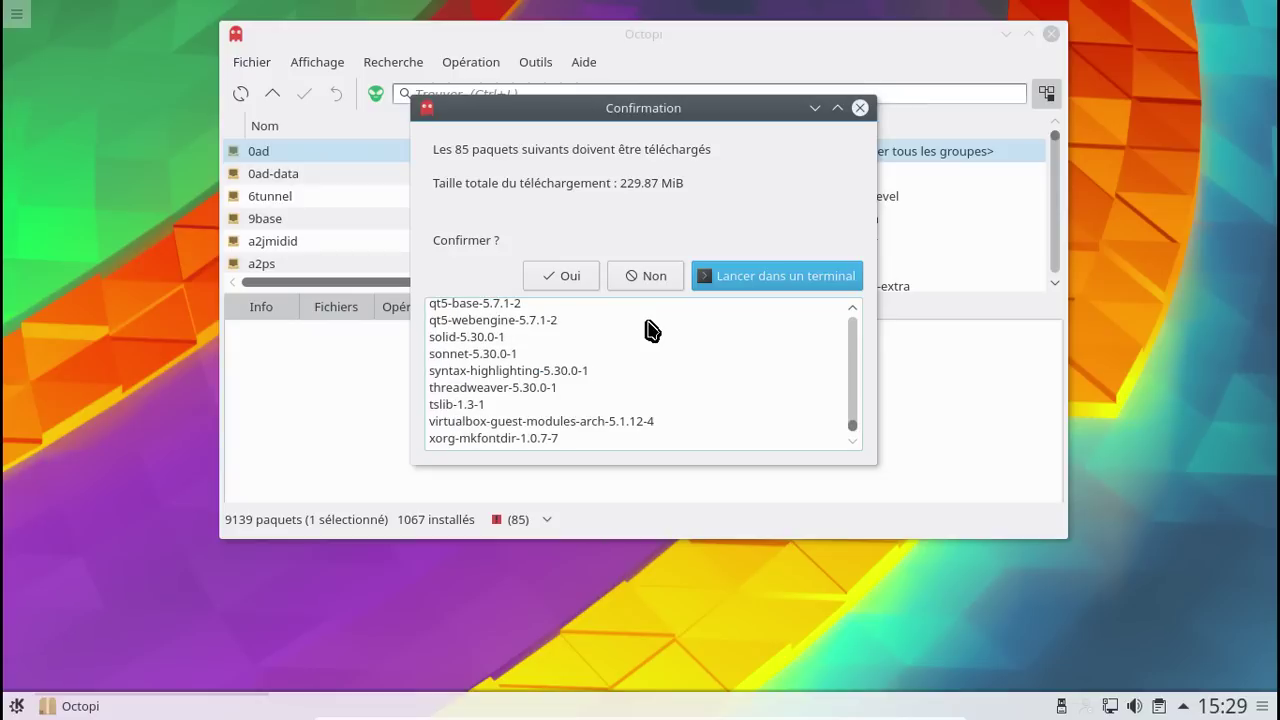
left_click(561, 276)
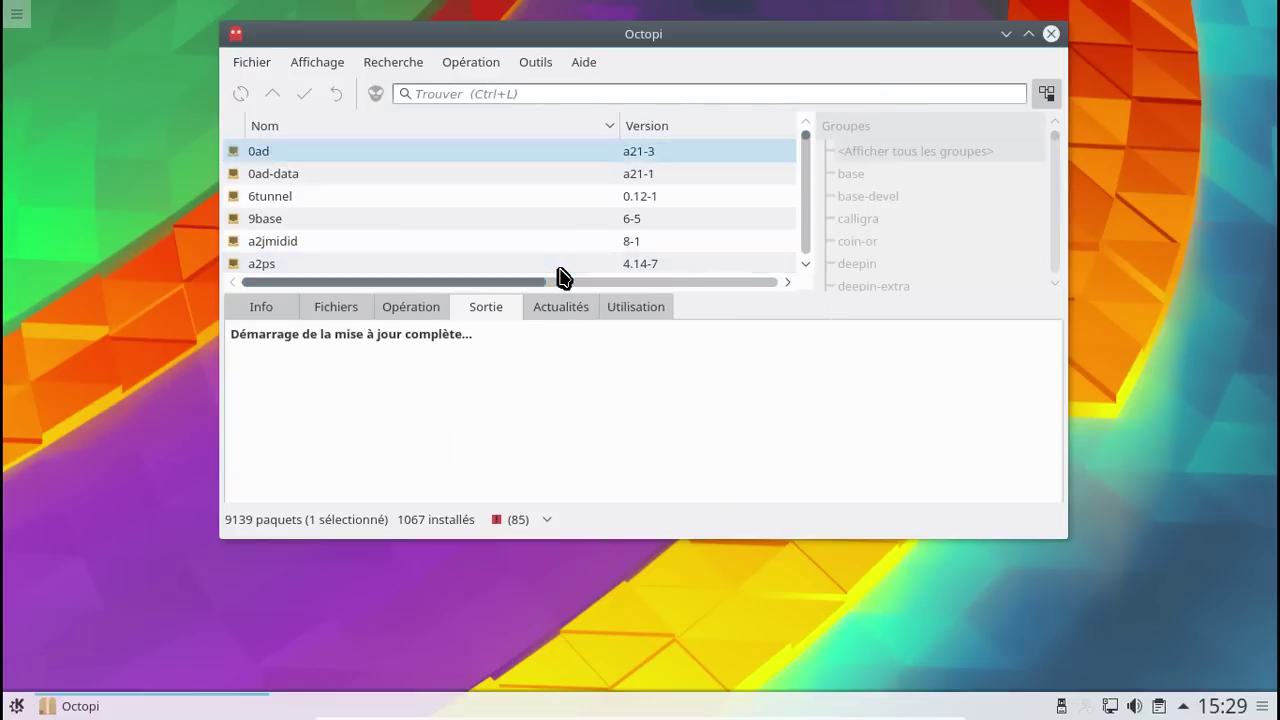
type("********")
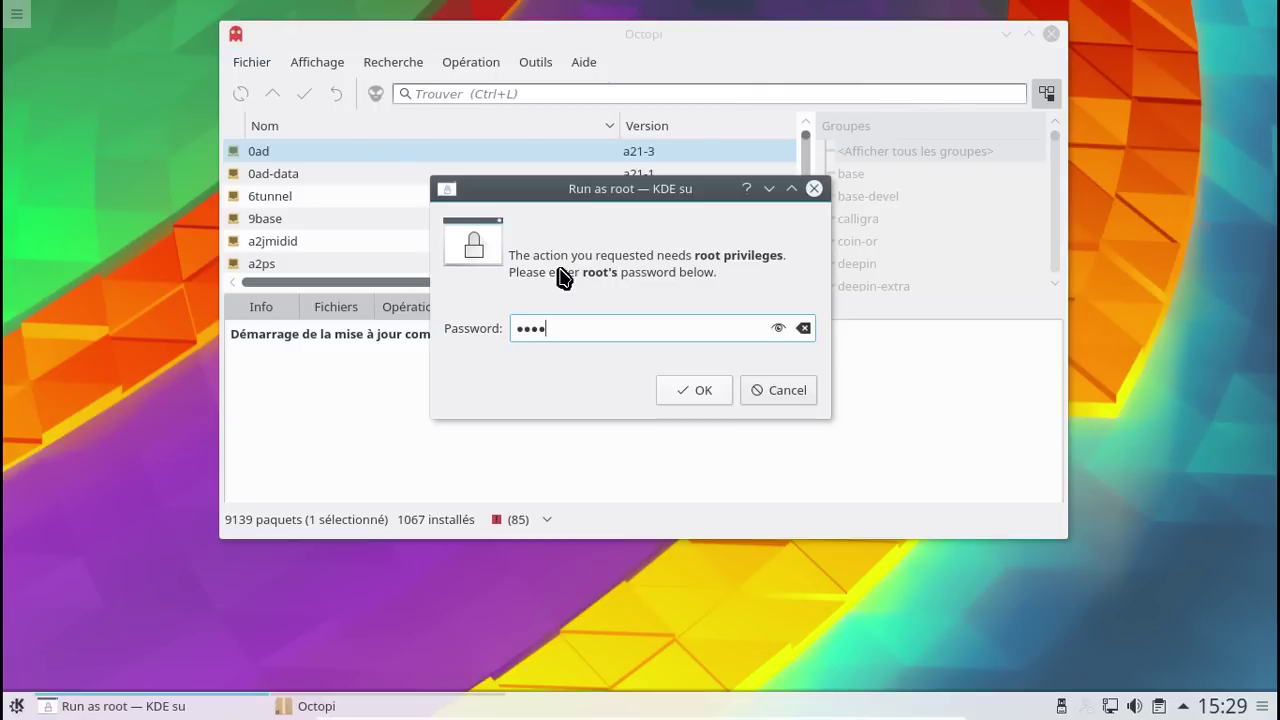
key("Return")
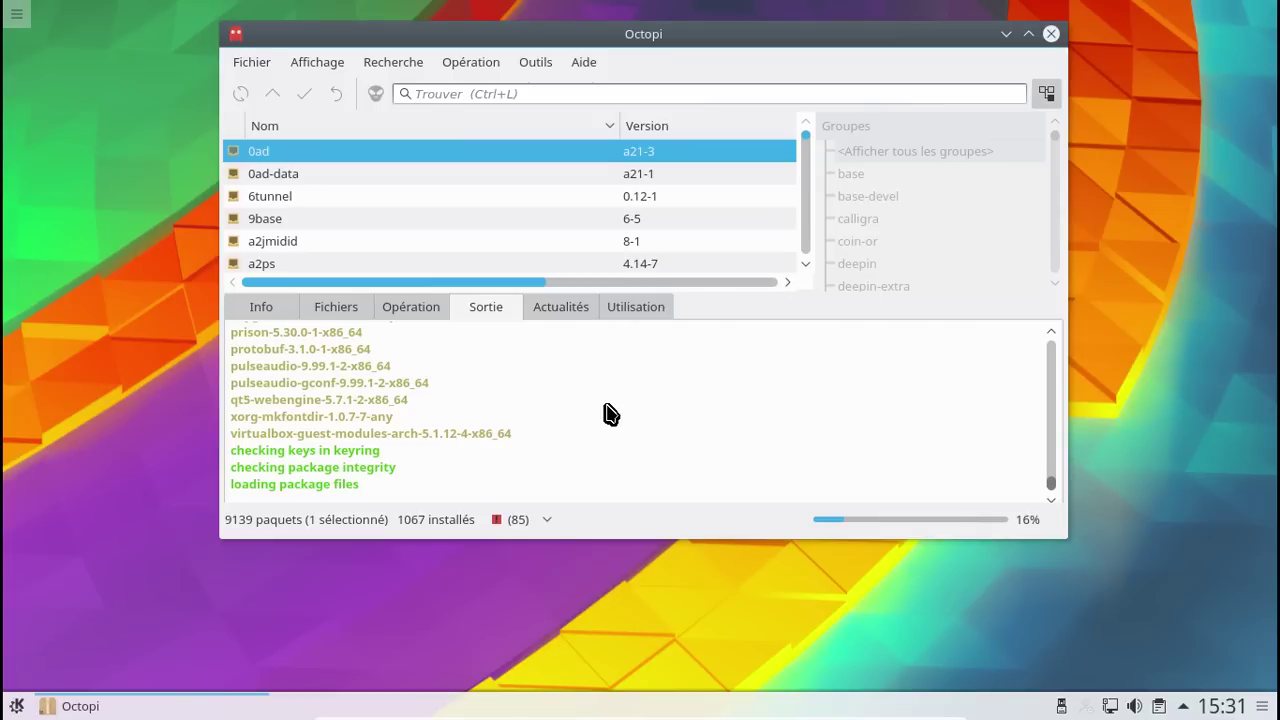
View Octopi's version and credits information in its About dialog once the update has finished.
left_click(582, 62)
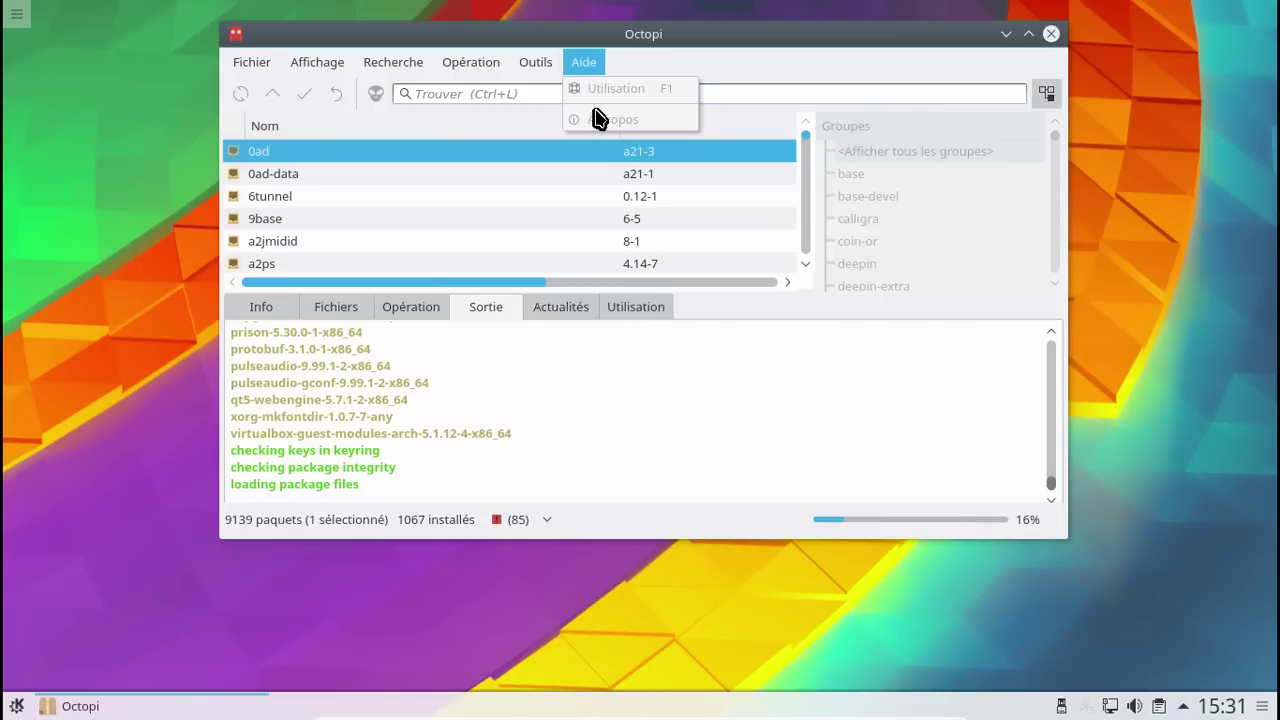
left_click(696, 420)
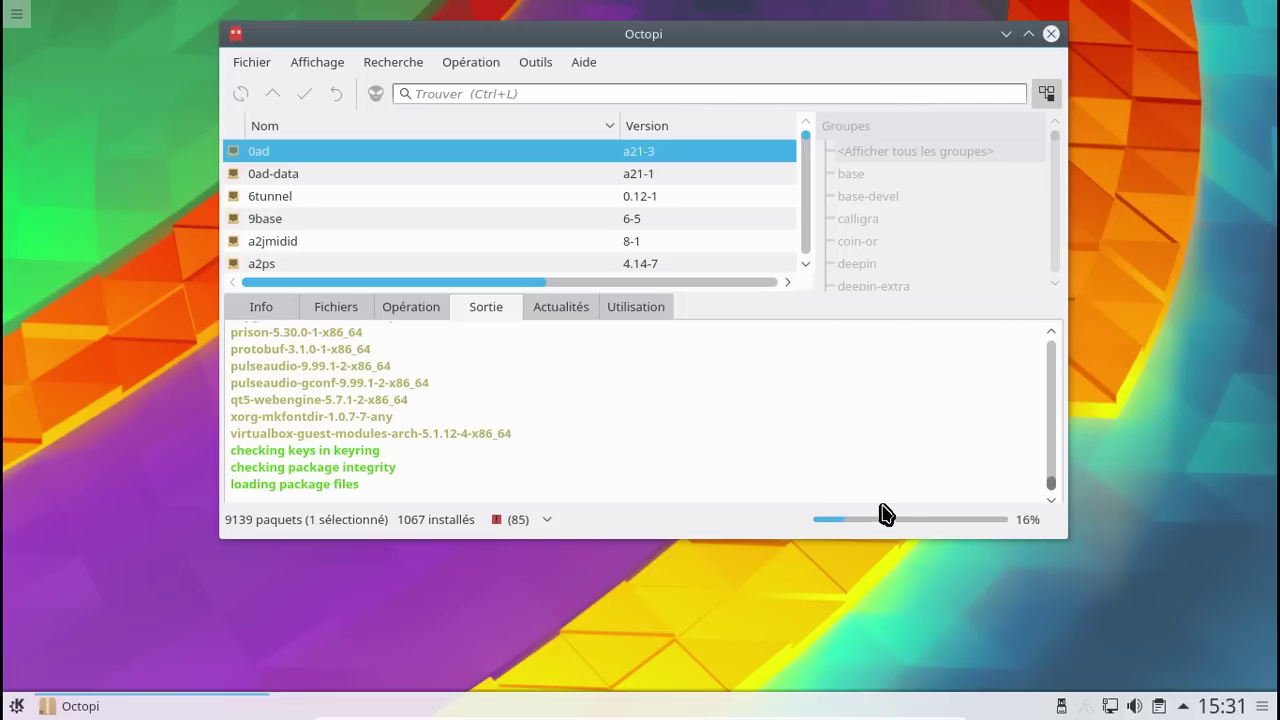
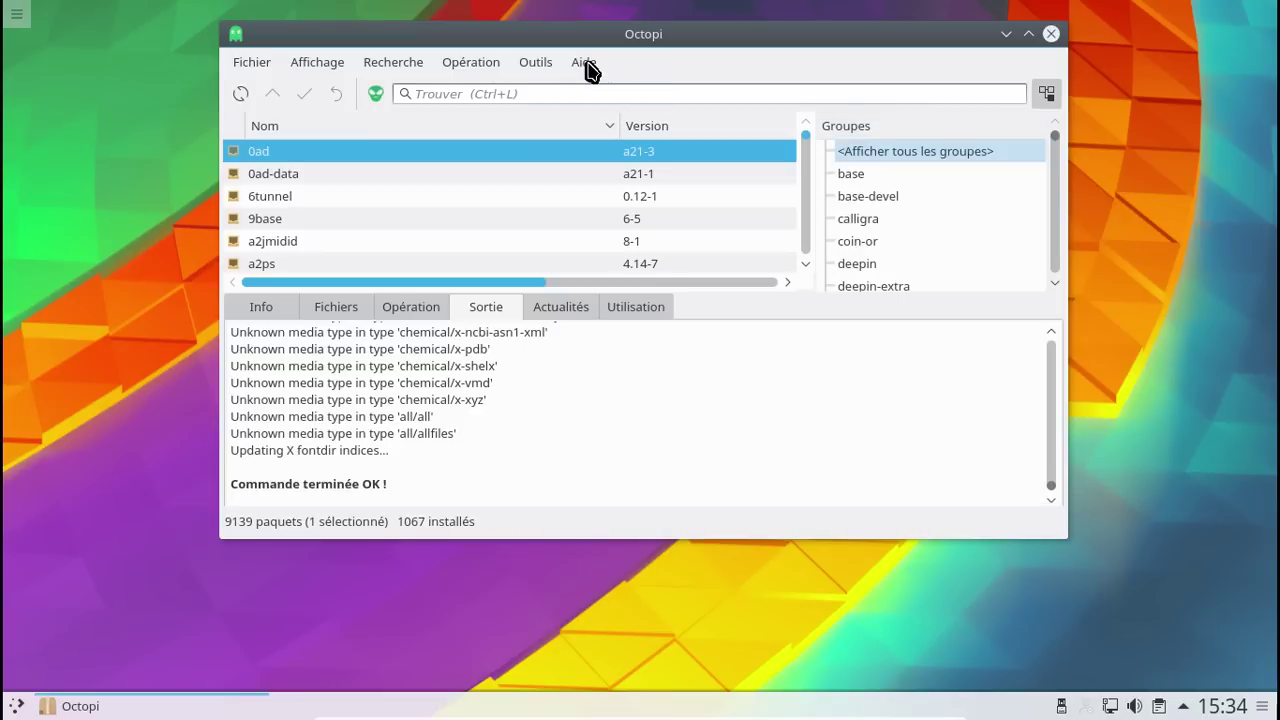
left_click(587, 68)
left_click(587, 67)
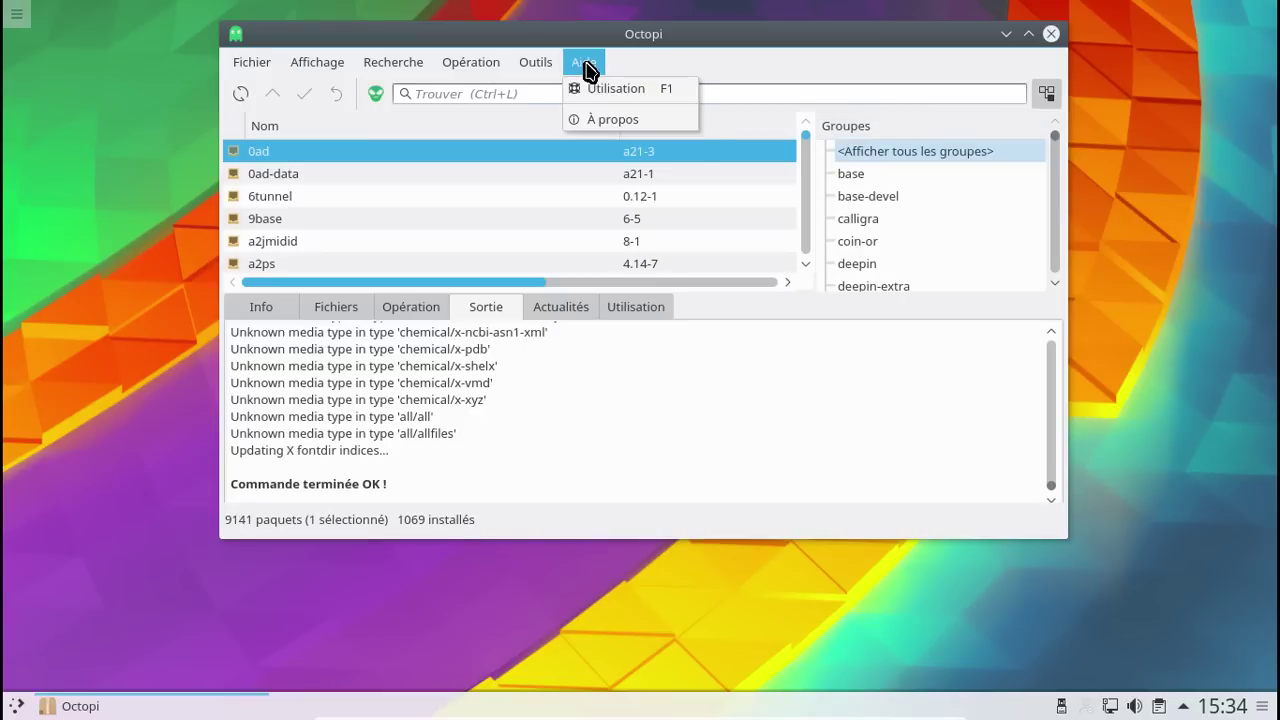
left_click(604, 121)
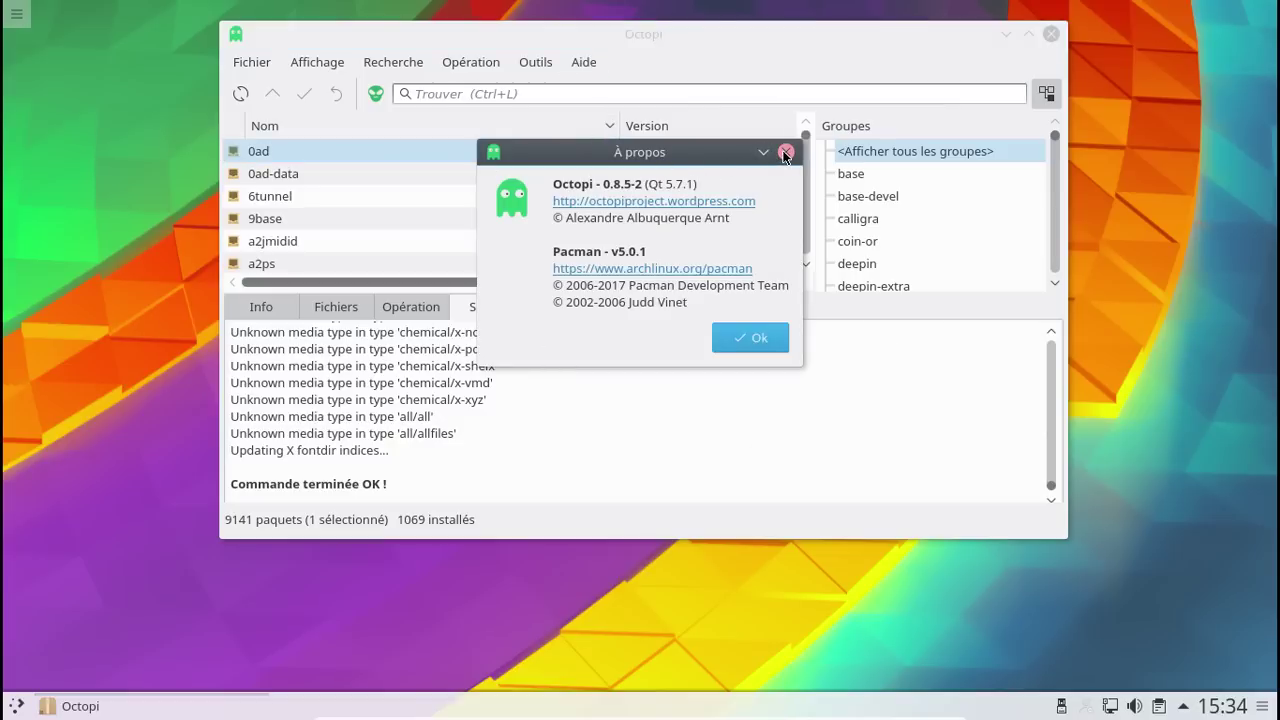
Close Octopi and its About dialog, and open the SDDM login screen settings in System Settings under startup and shutdown.
left_click(786, 153)
left_click(1050, 35)
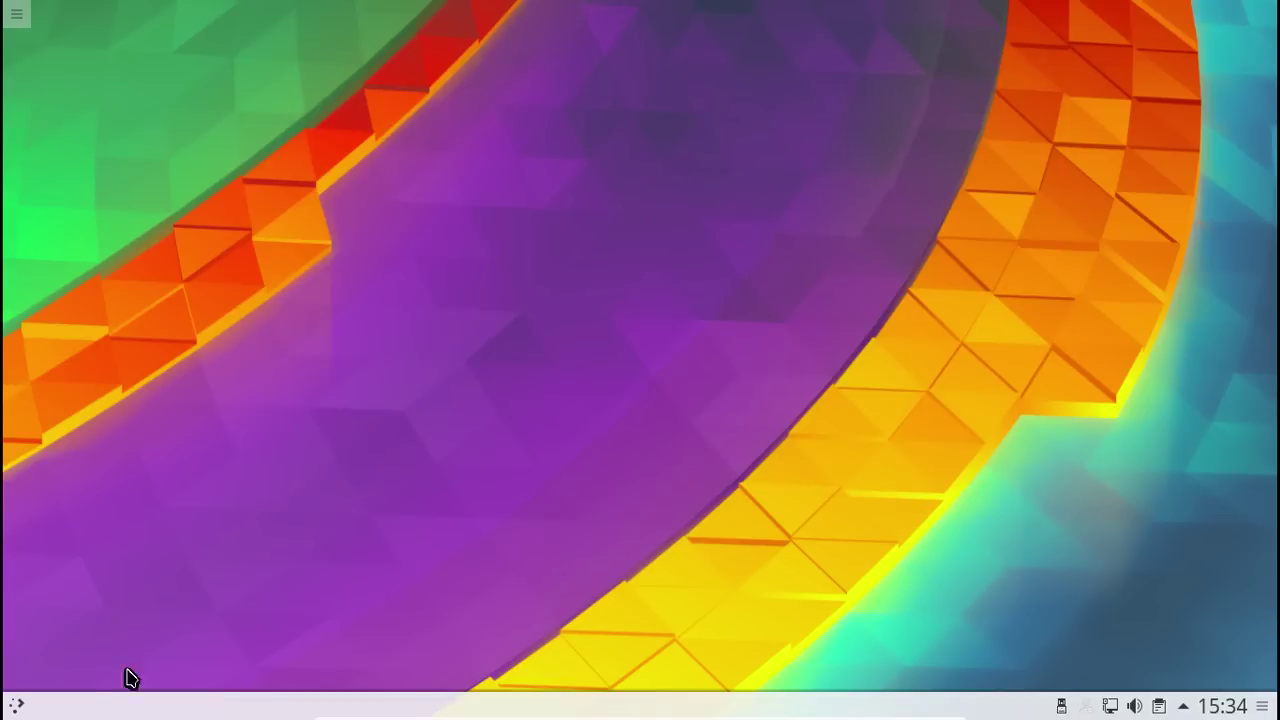
left_click(20, 708)
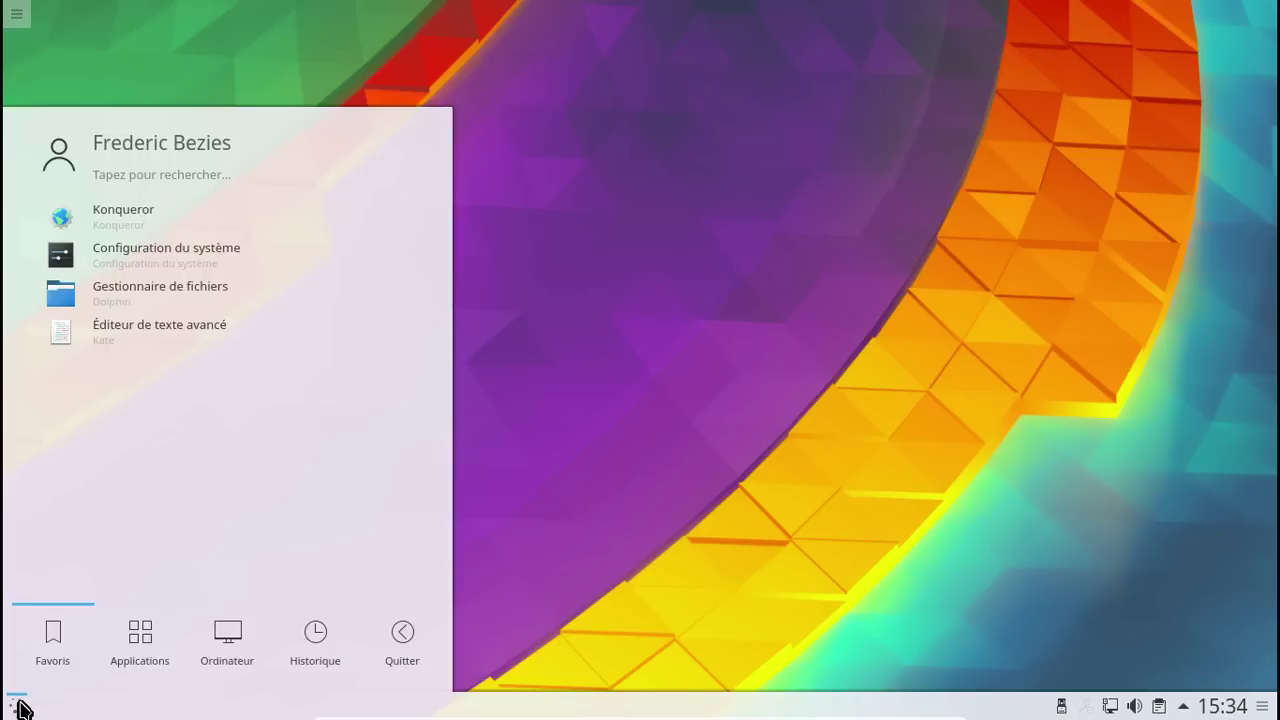
left_click(172, 675)
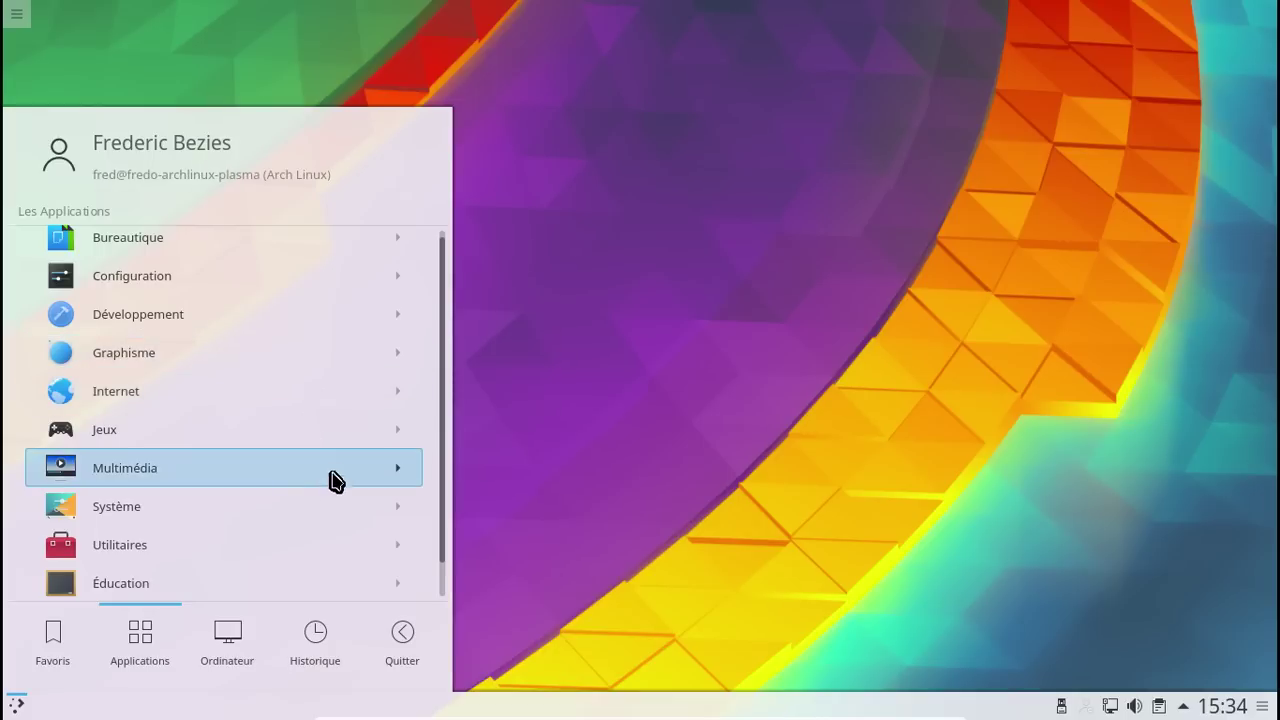
left_click(50, 645)
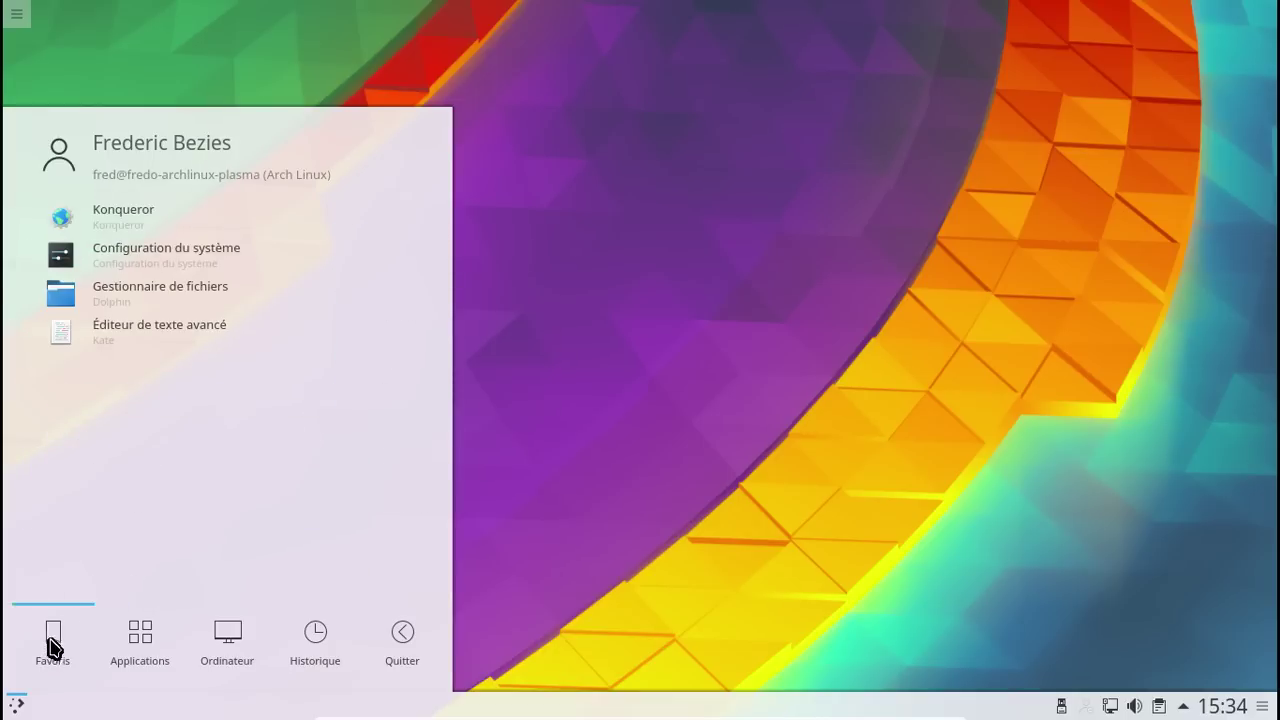
left_click(149, 268)
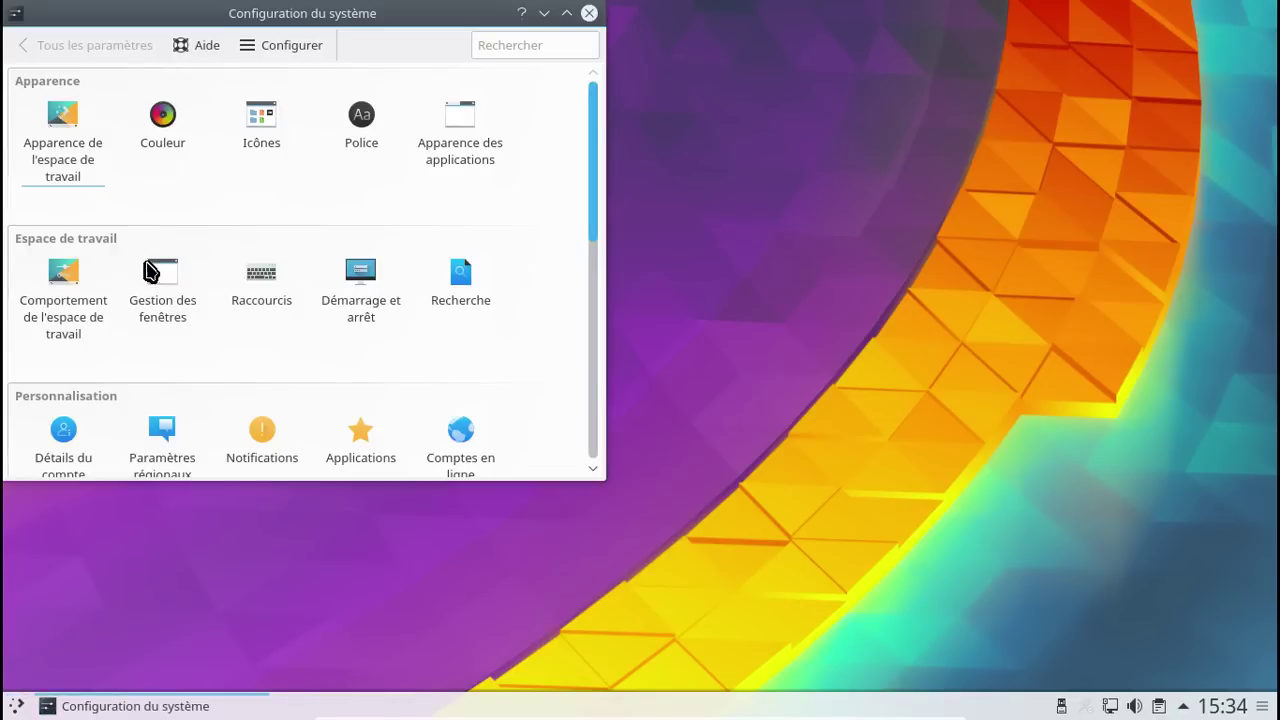
left_click(333, 295)
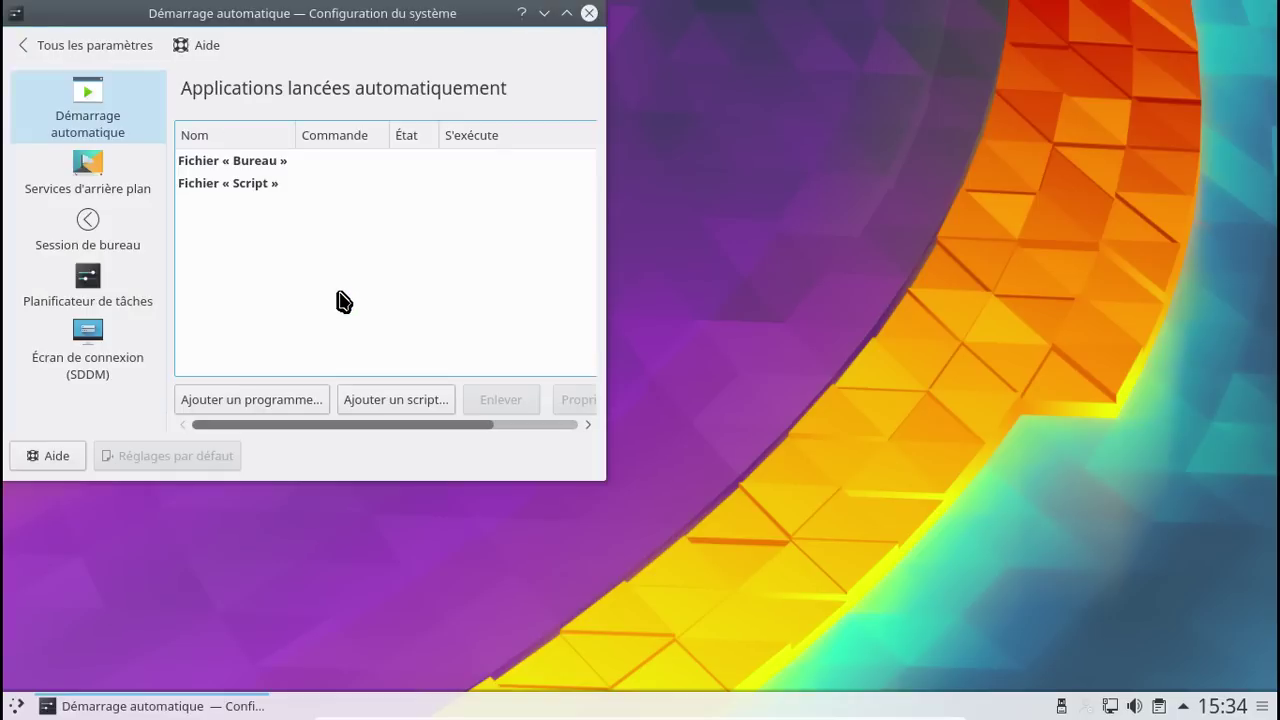
left_click(94, 330)
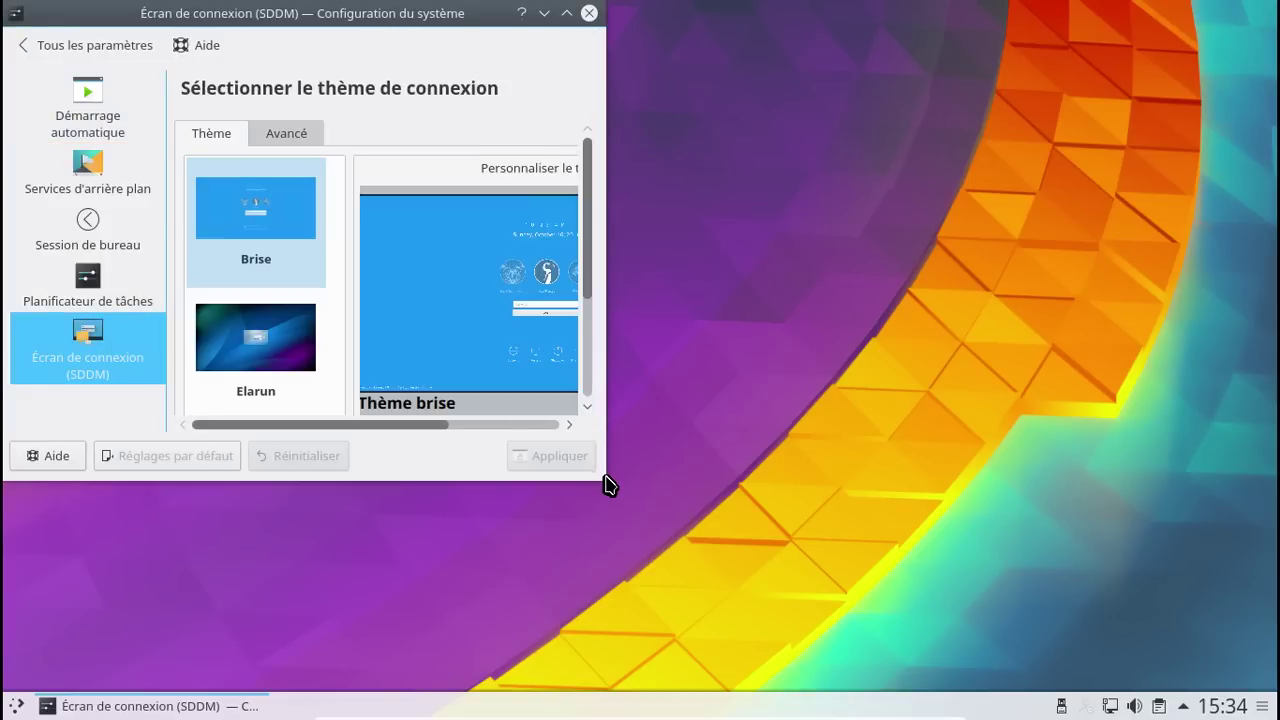
Enable automatic login to the Plasma session in the advanced SDDM settings, save with the root password, and close System Settings.
left_click_drag(818, 584, 977, 623)
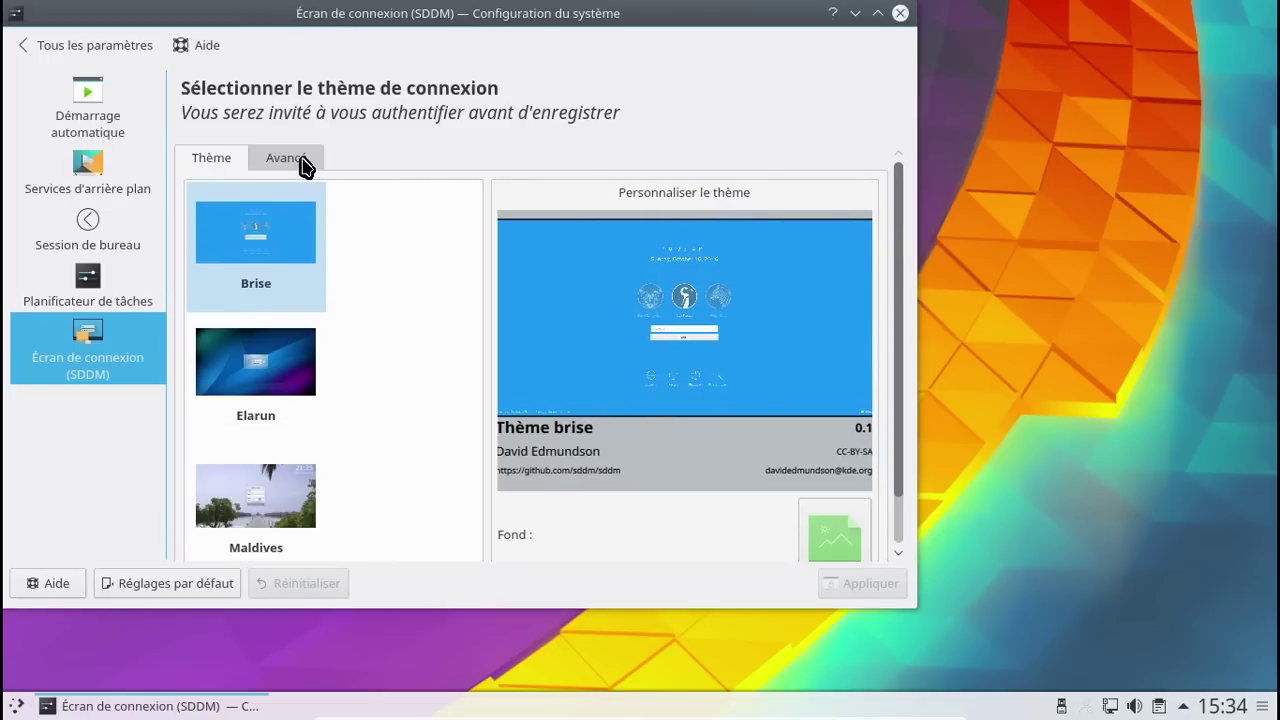
left_click(300, 160)
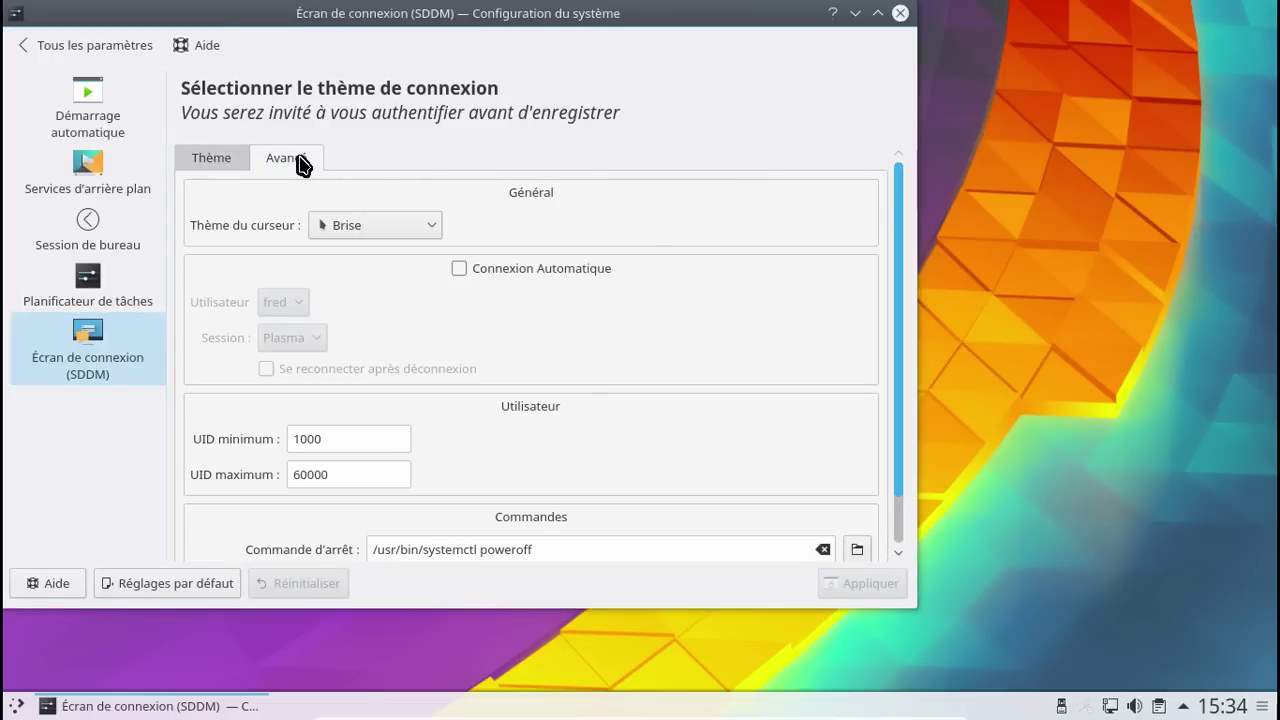
left_click(458, 270)
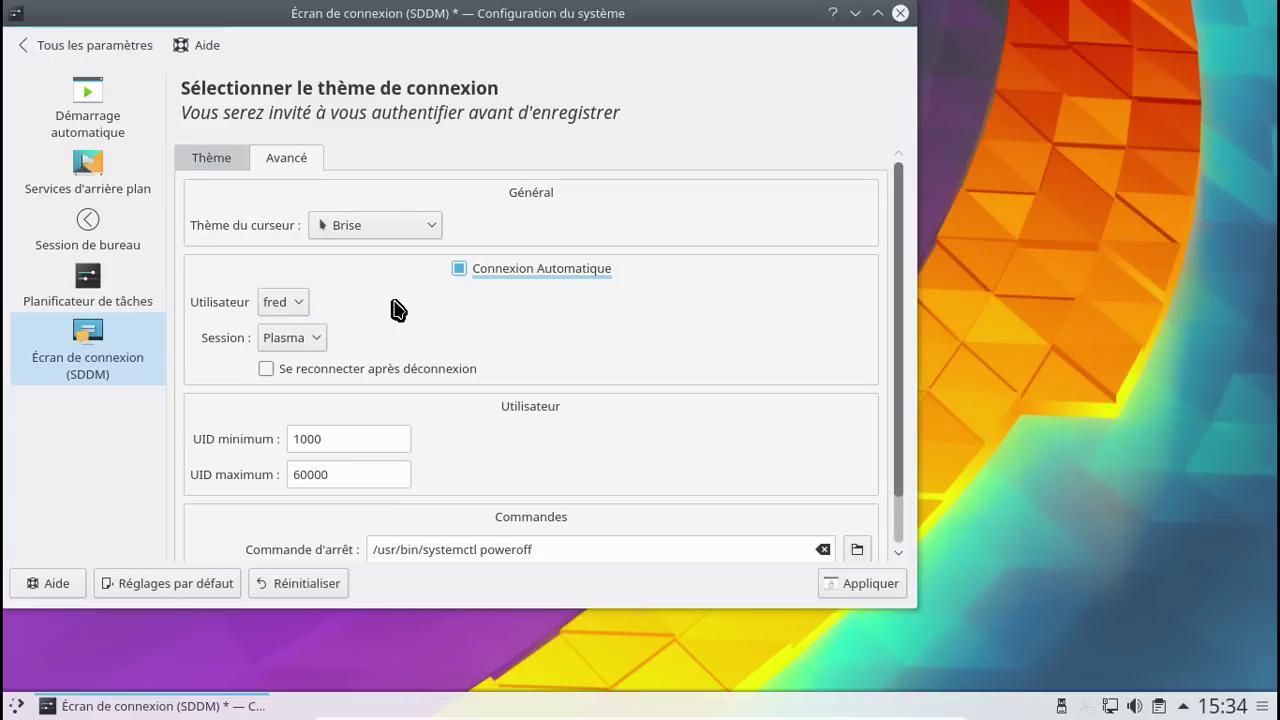
scroll(398, 310, "down", 1)
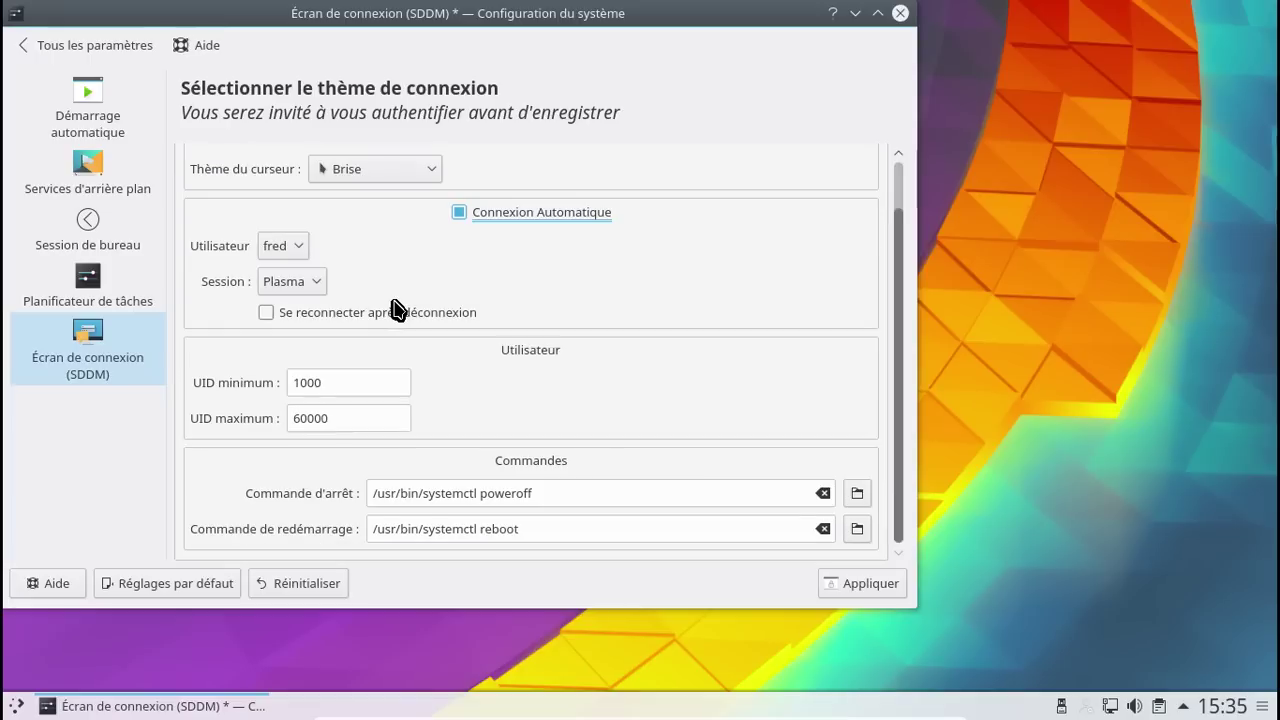
left_click(852, 588)
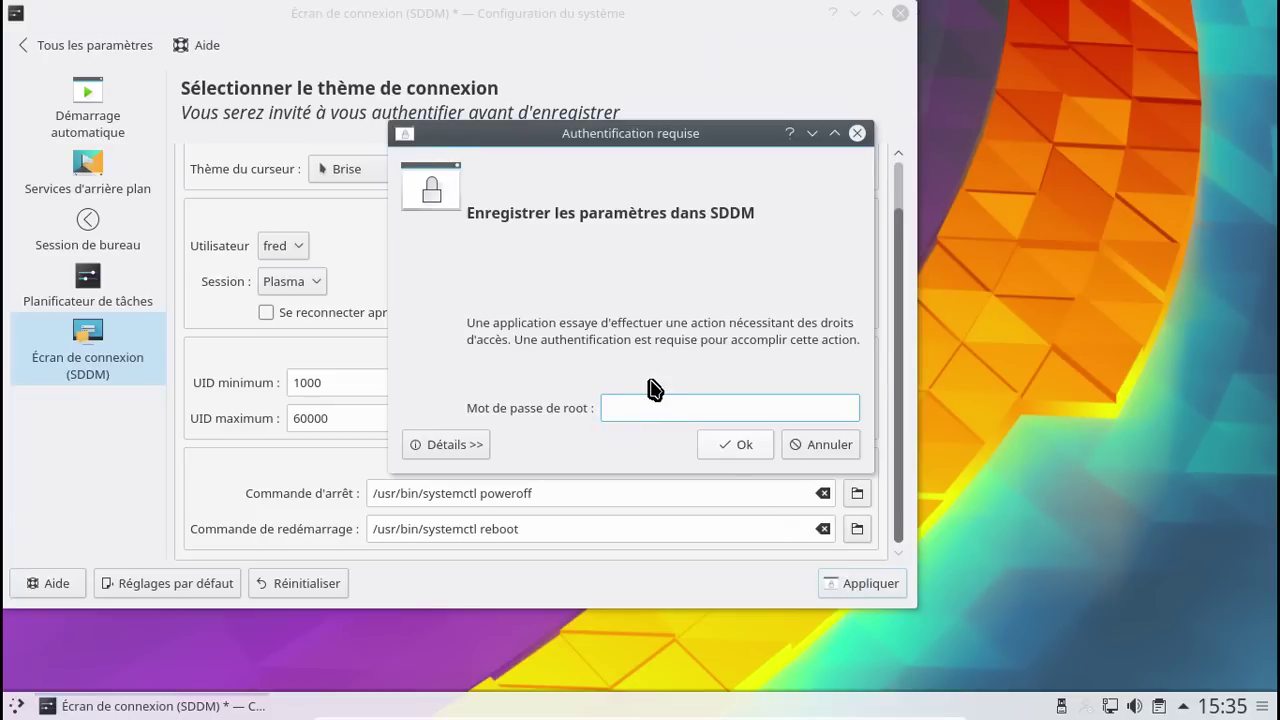
type("********")
key("Return")
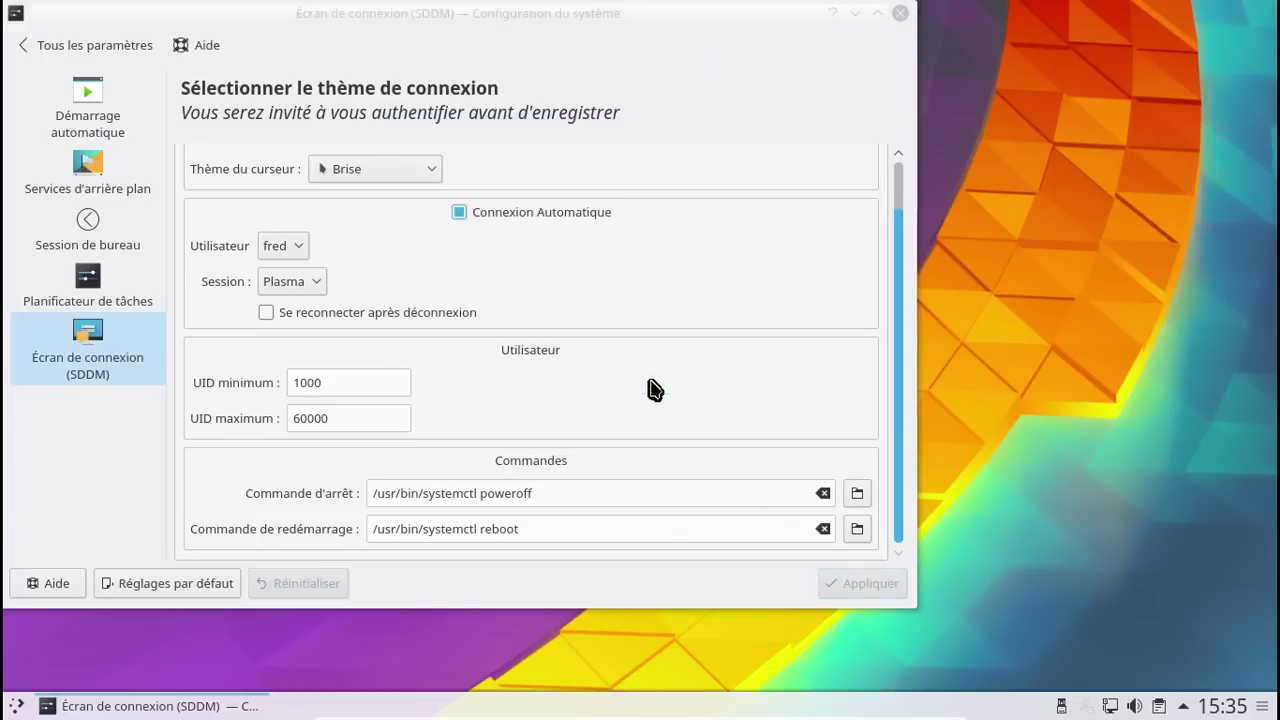
left_click(900, 13)
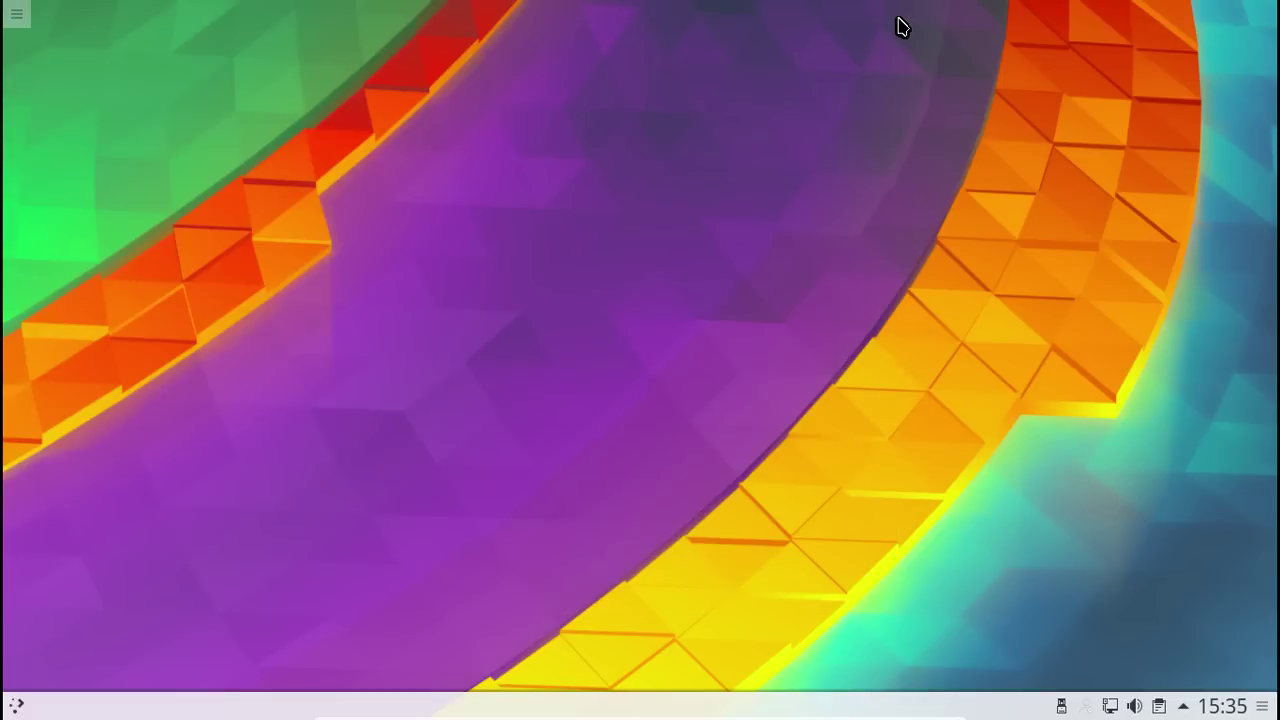
Restart the computer, boot the Arch Linux entry from GRUB, and dismiss the wired connection notification on the desktop.
left_click(16, 708)
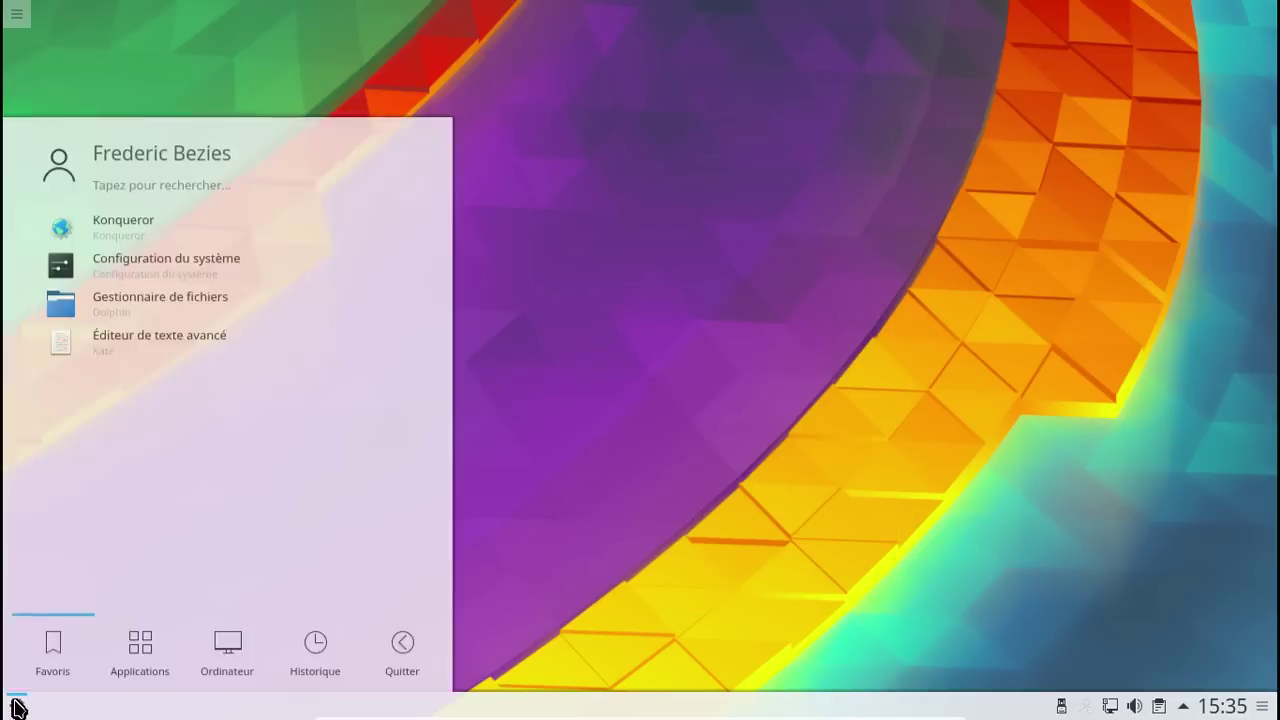
left_click(403, 645)
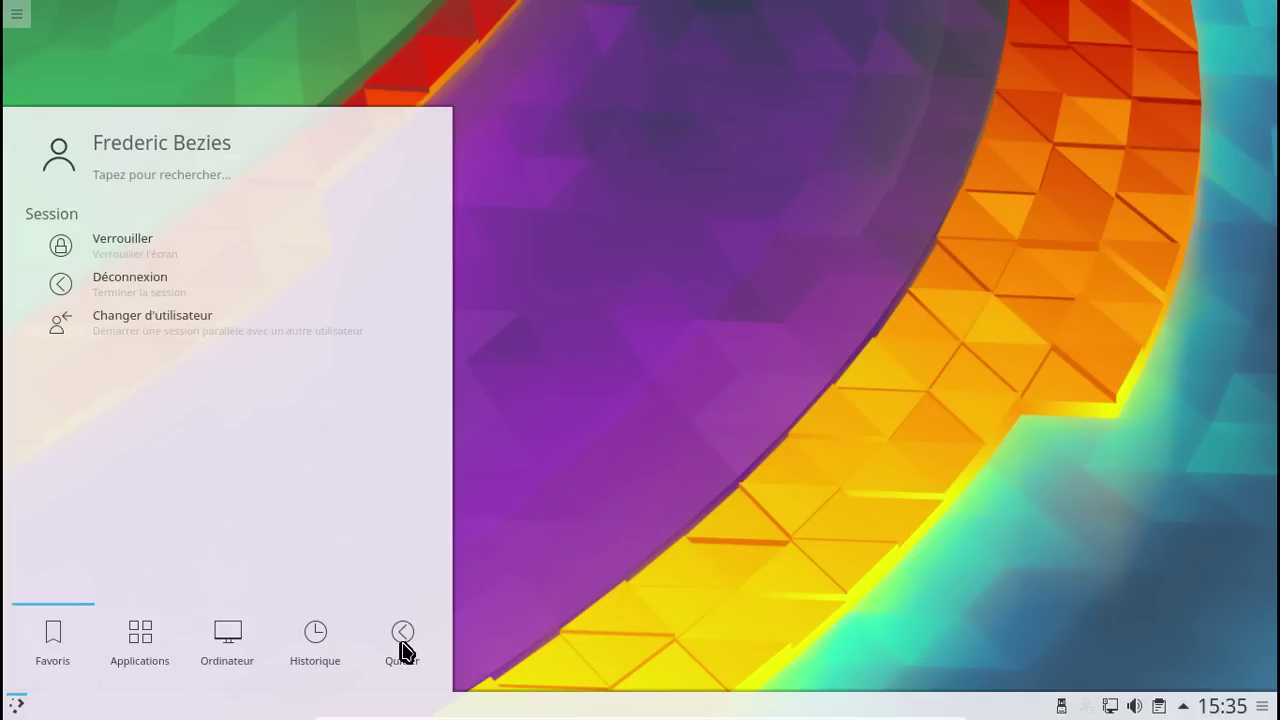
left_click(165, 470)
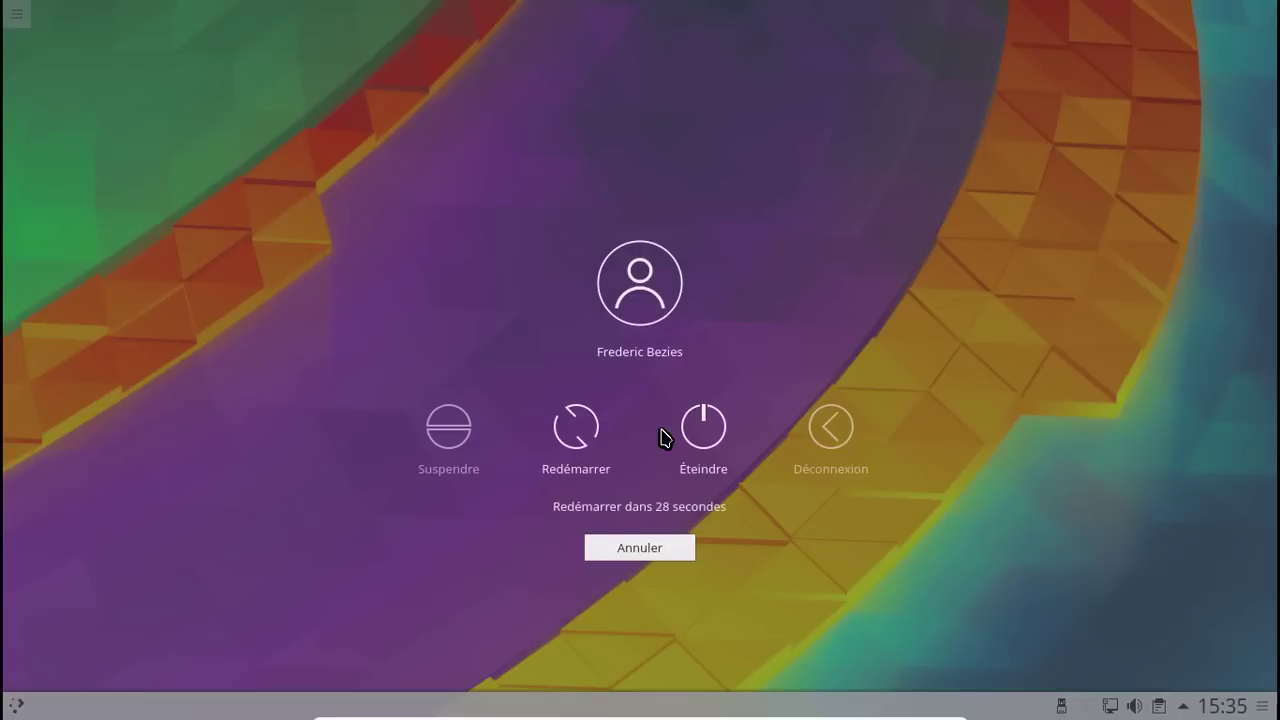
left_click(576, 431)
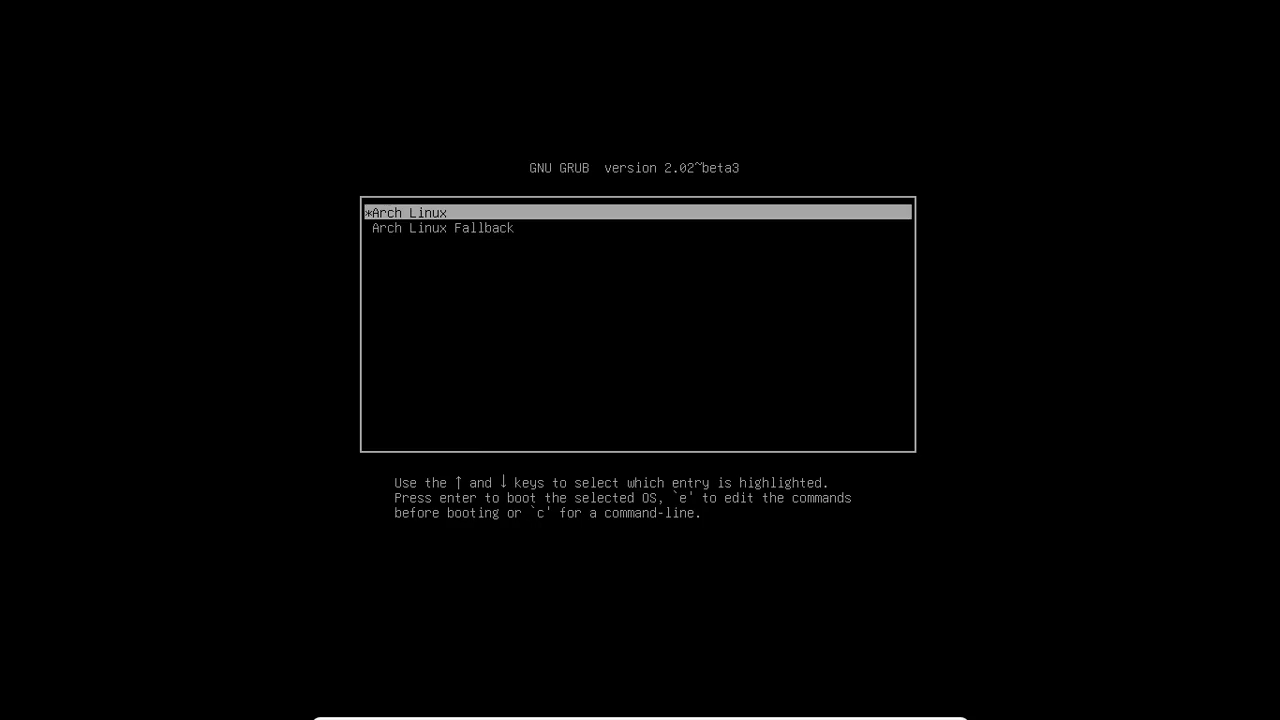
key("Return")
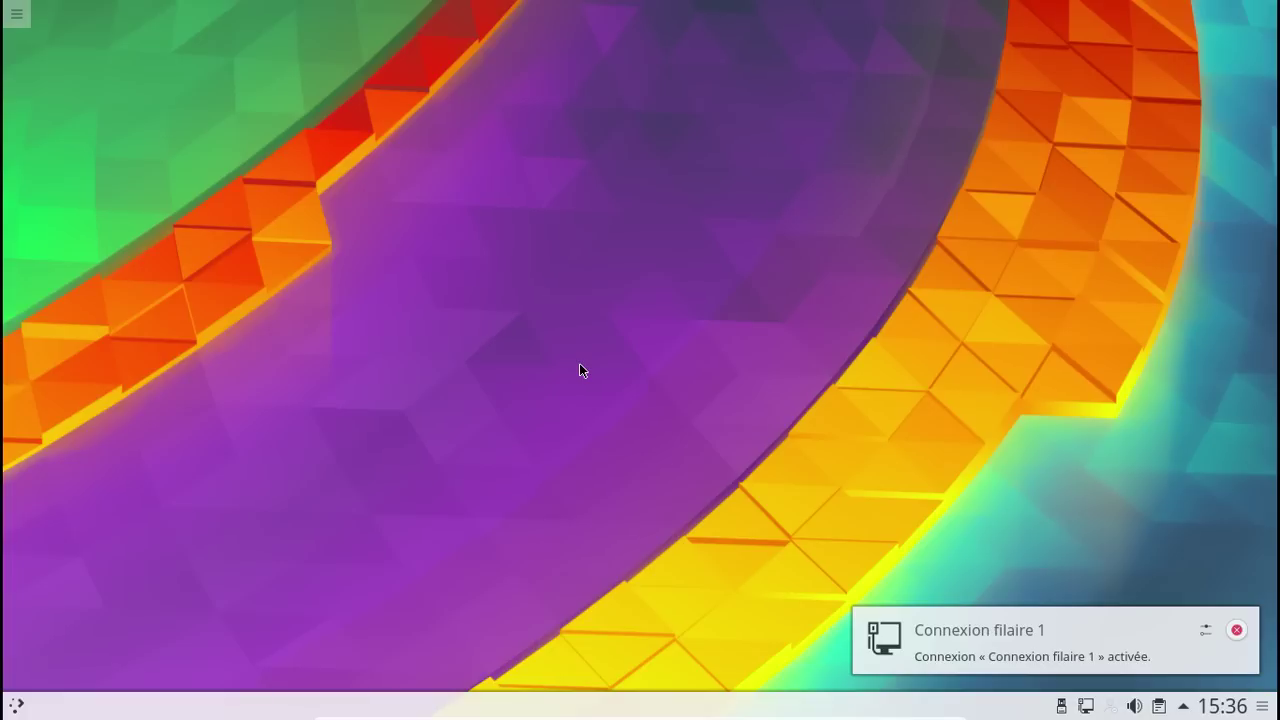
left_click(1237, 630)
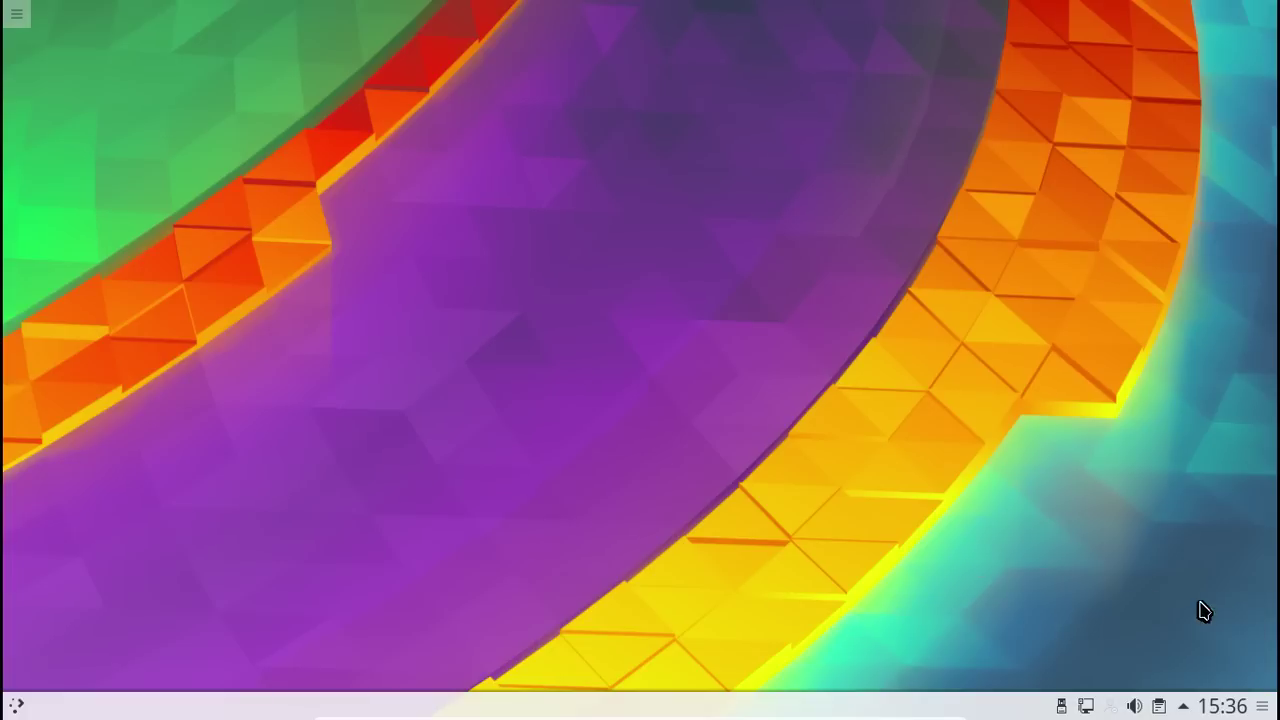
Search the application launcher for "info", view the system's software versions and hardware details in KInfoCenter, and close it.
left_click(17, 708)
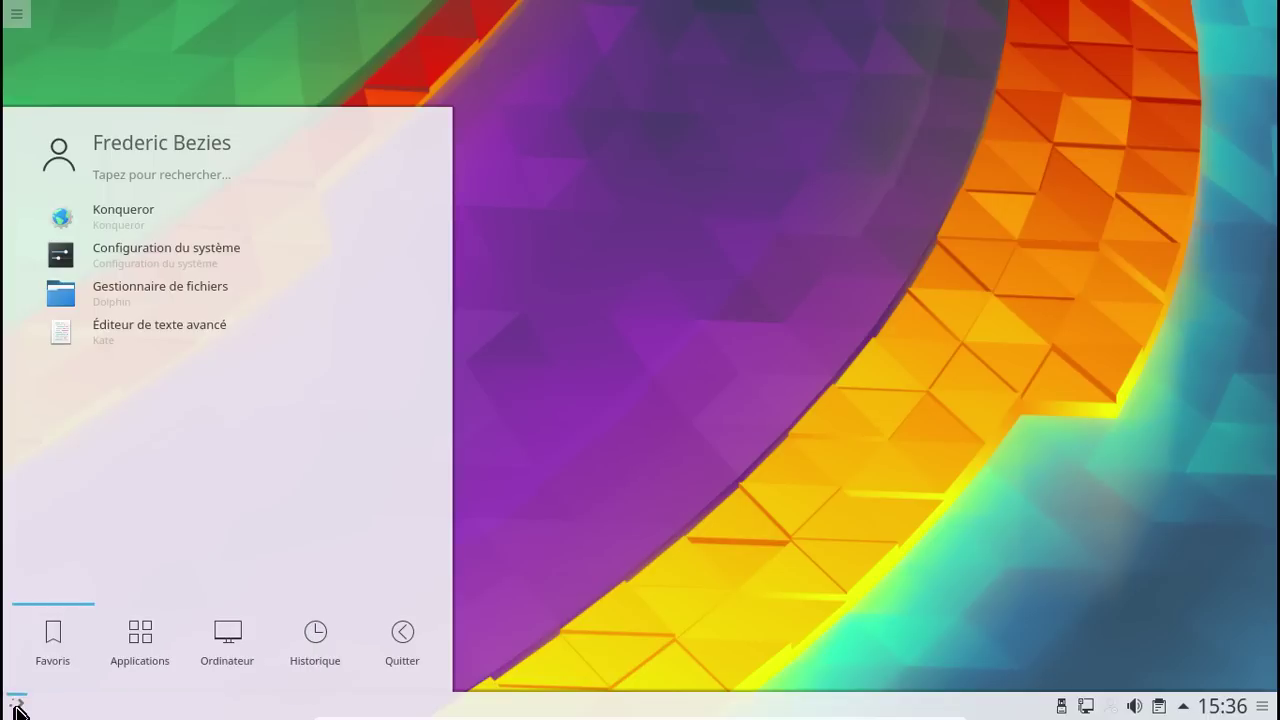
left_click(142, 173)
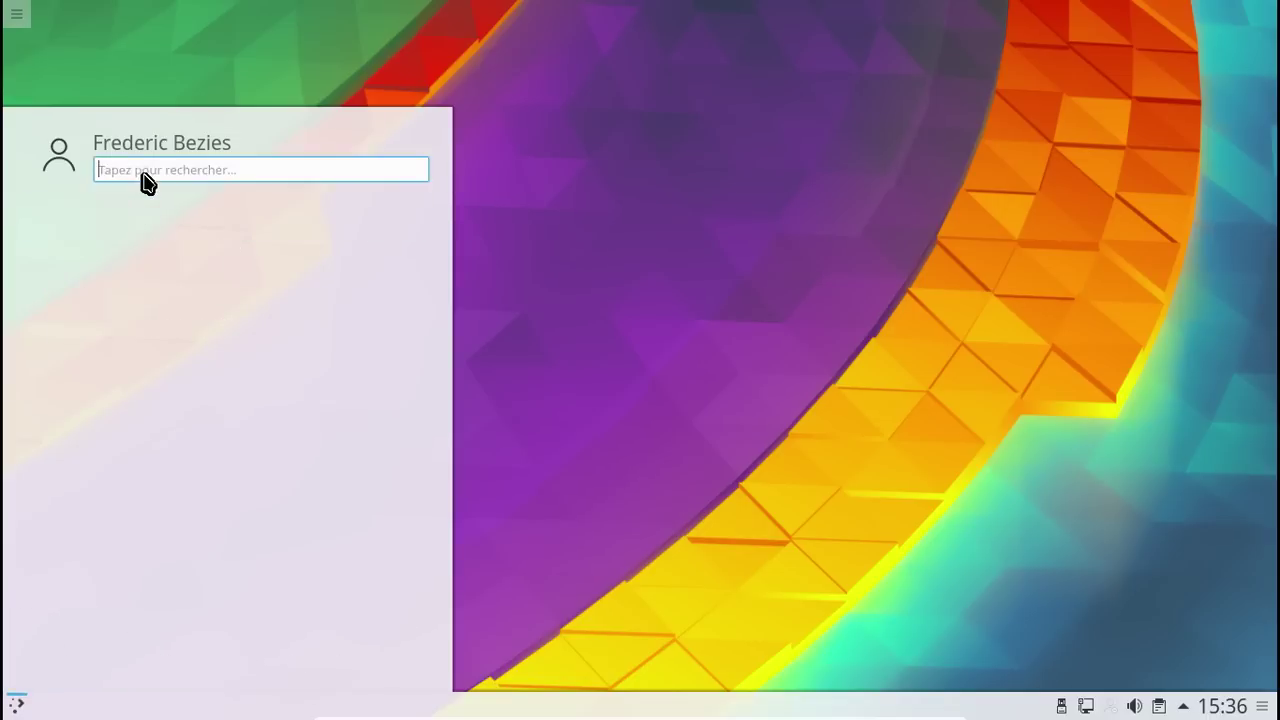
type("info")
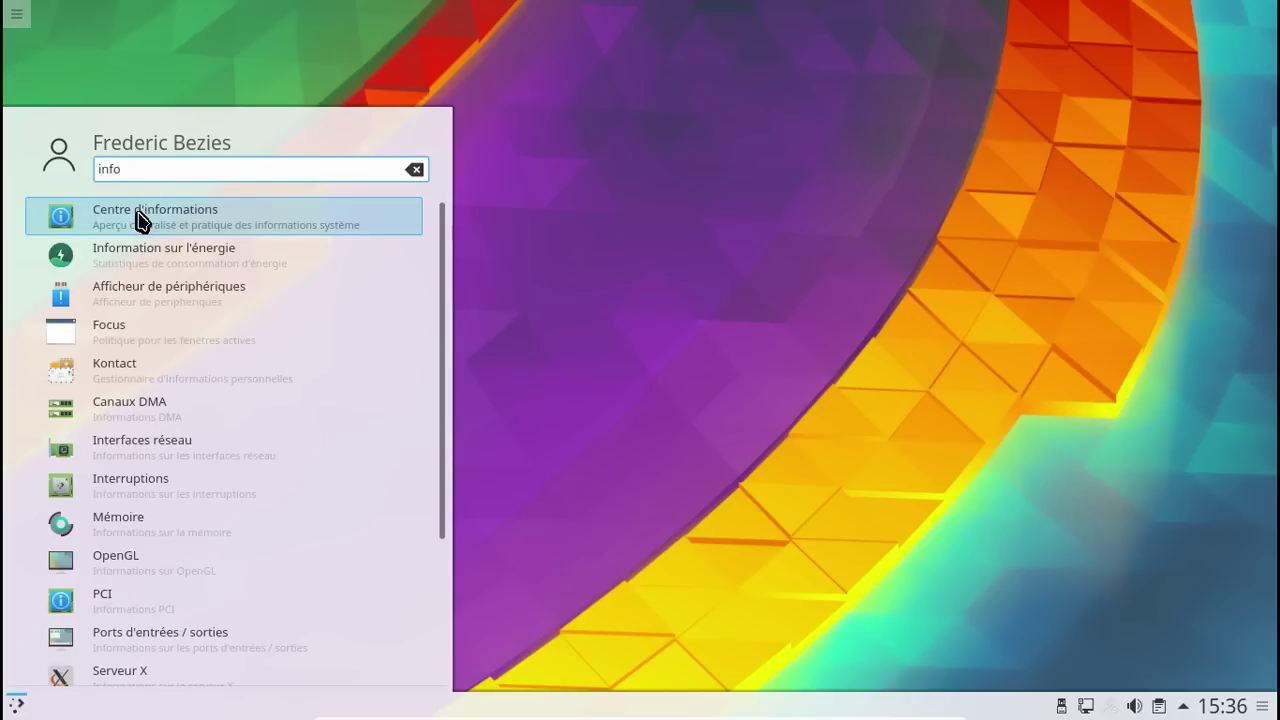
left_click(141, 216)
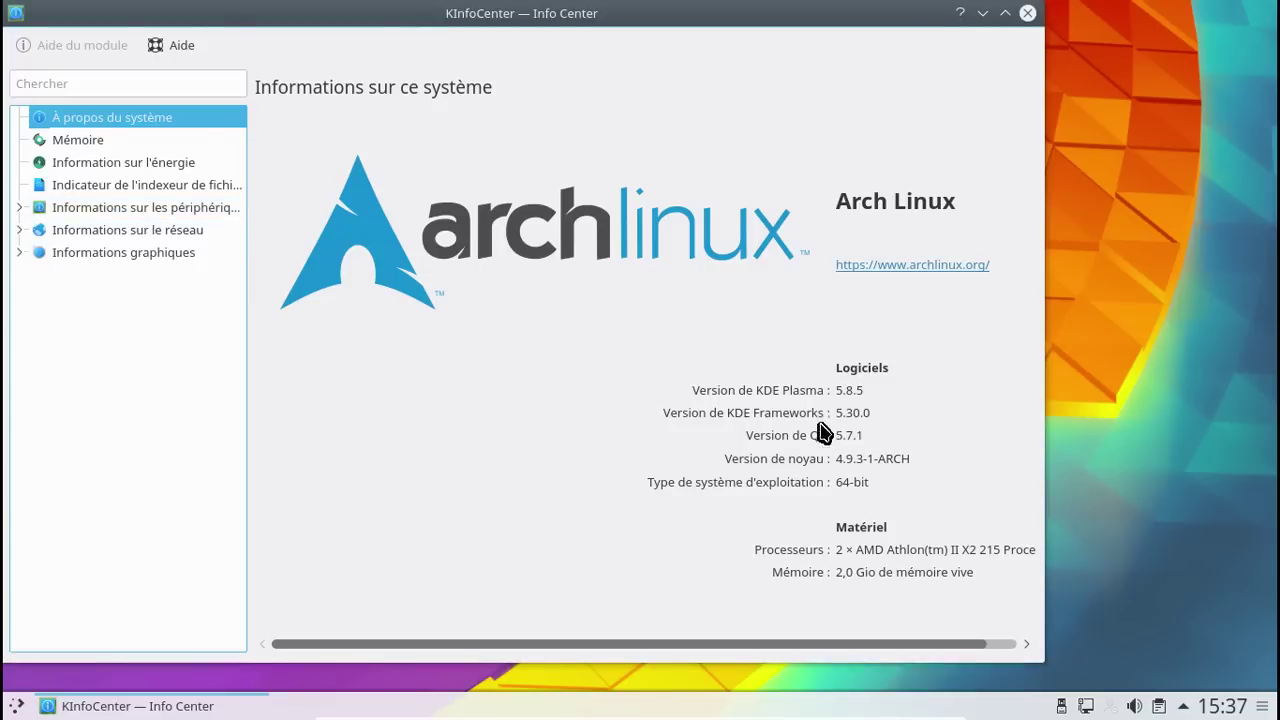
left_click(1027, 13)
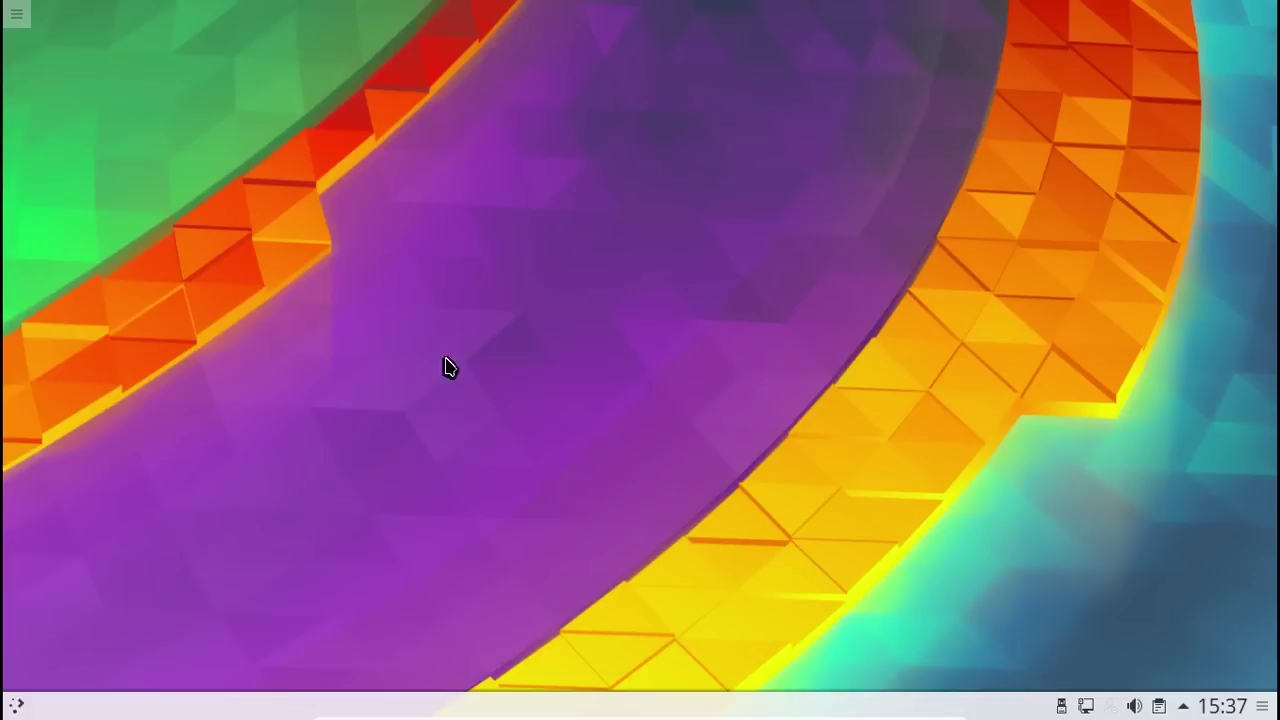
Shut down the computer from the Plasma session and confirm without waiting for the countdown.
left_click(16, 705)
left_click(410, 634)
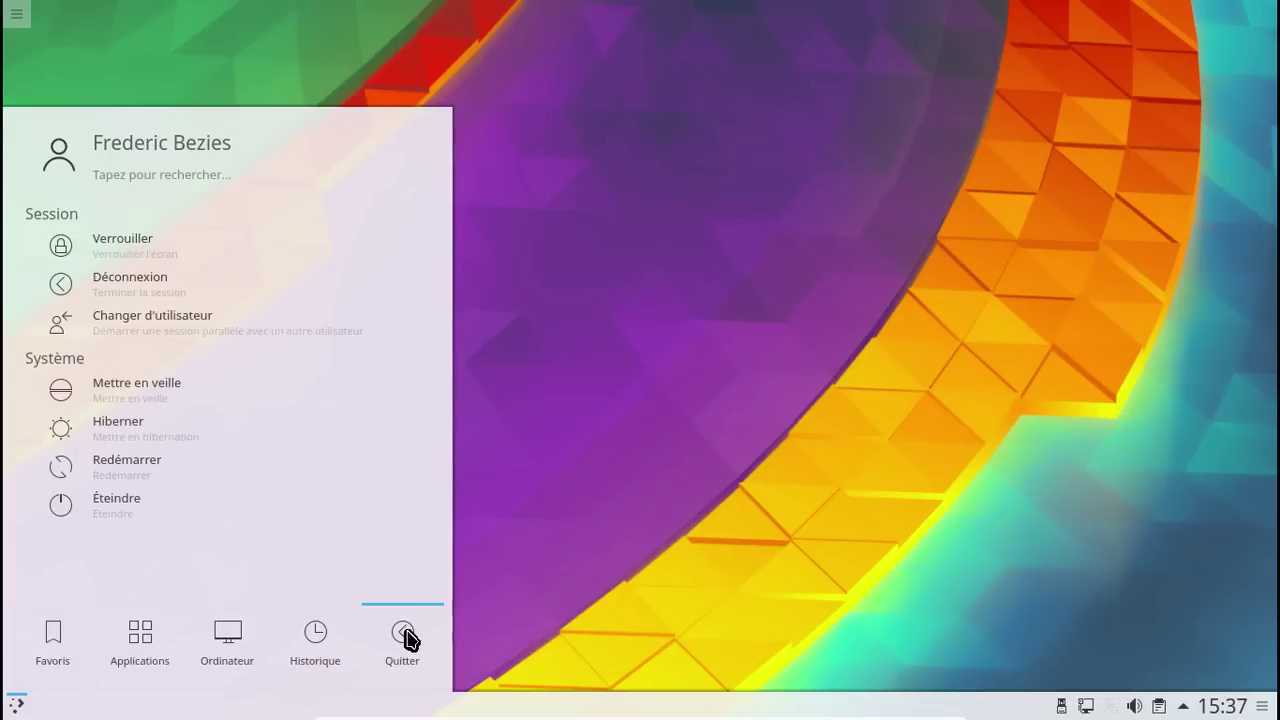
left_click(116, 510)
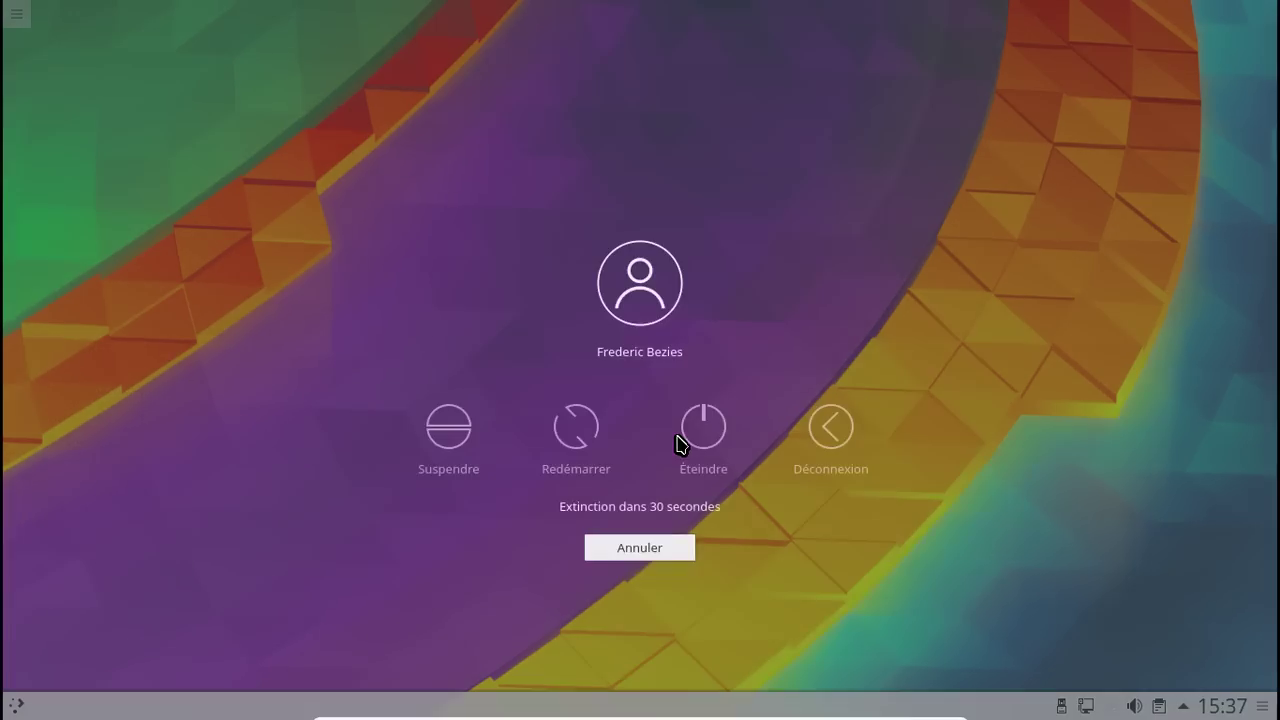
left_click(725, 438)
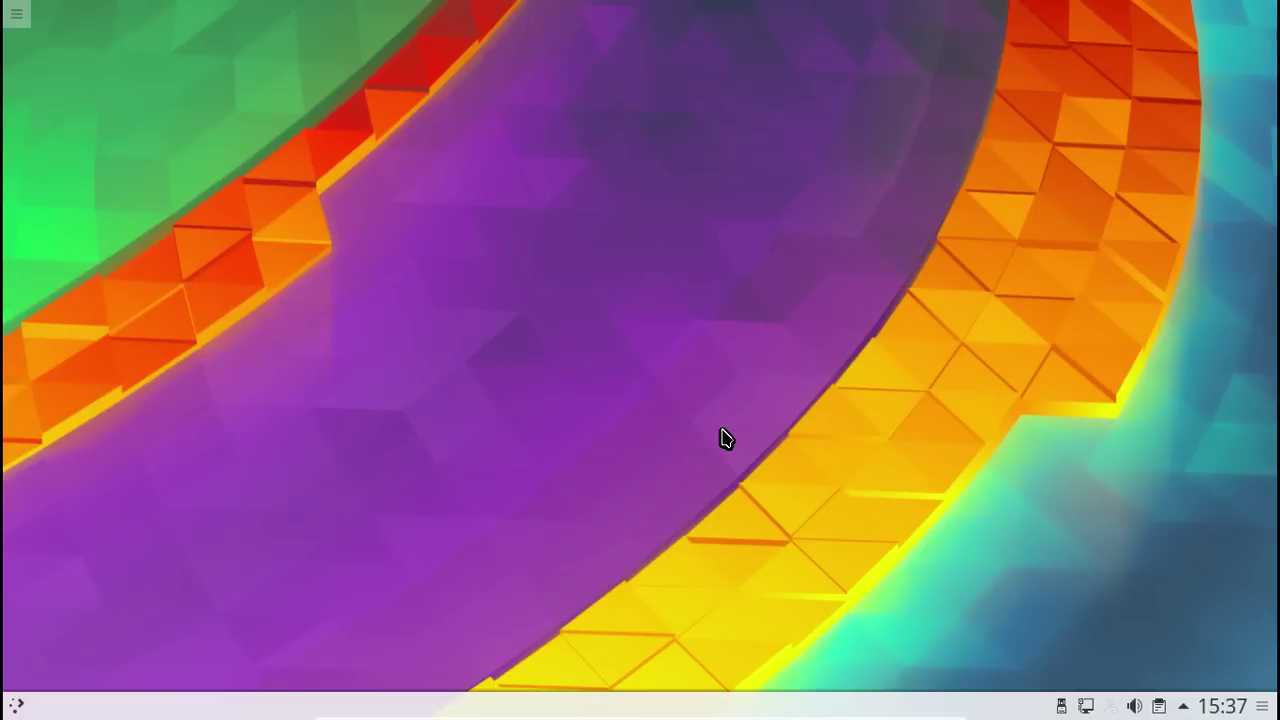